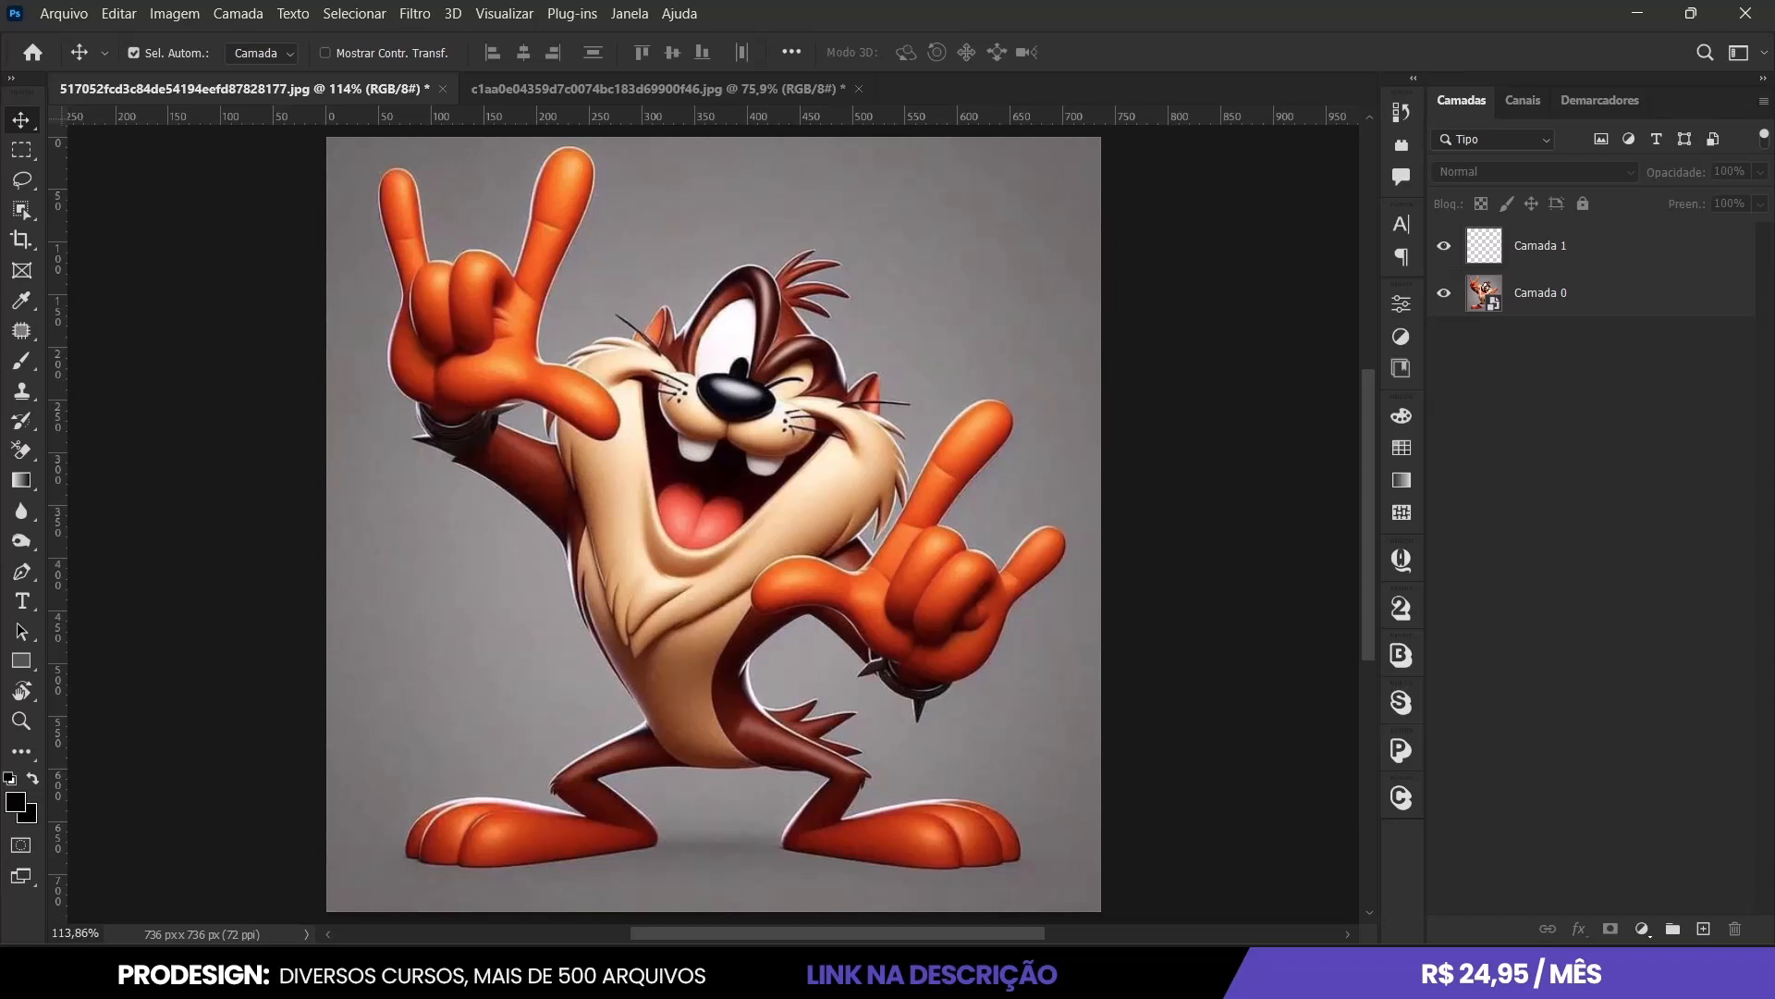
Activate the Object Selection tool and set its mode to Retângulo.
left_click(24, 213)
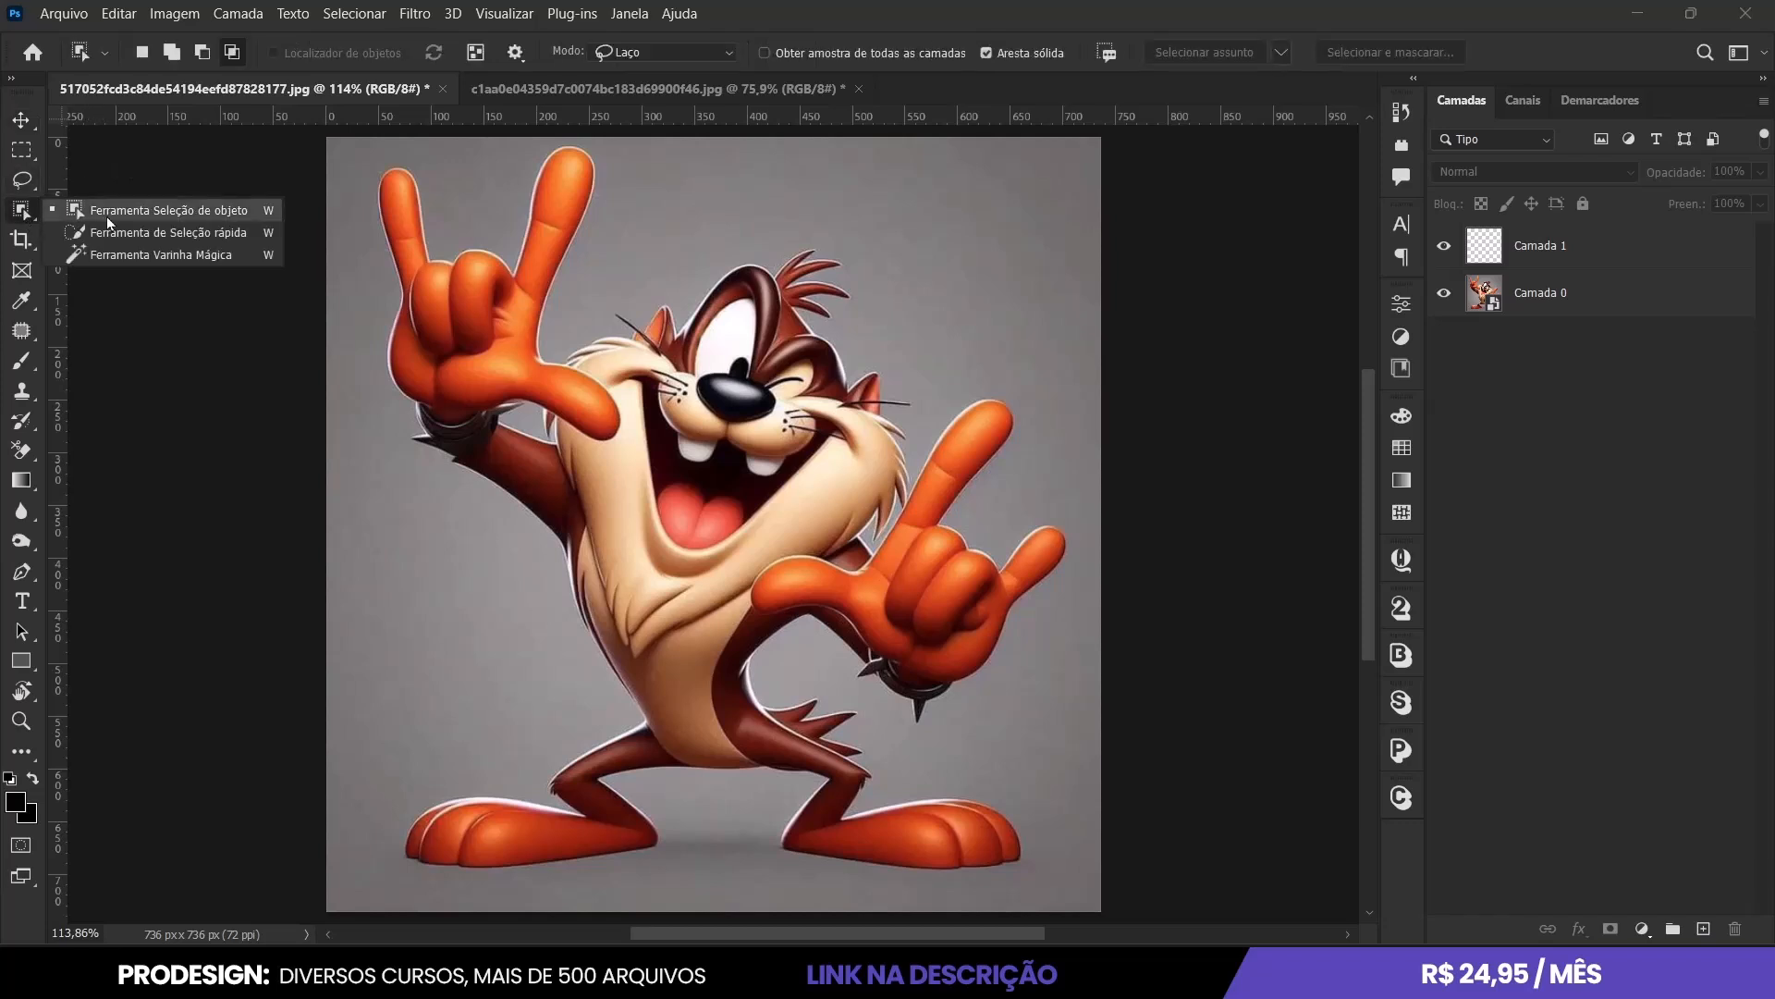
left_click(270, 213)
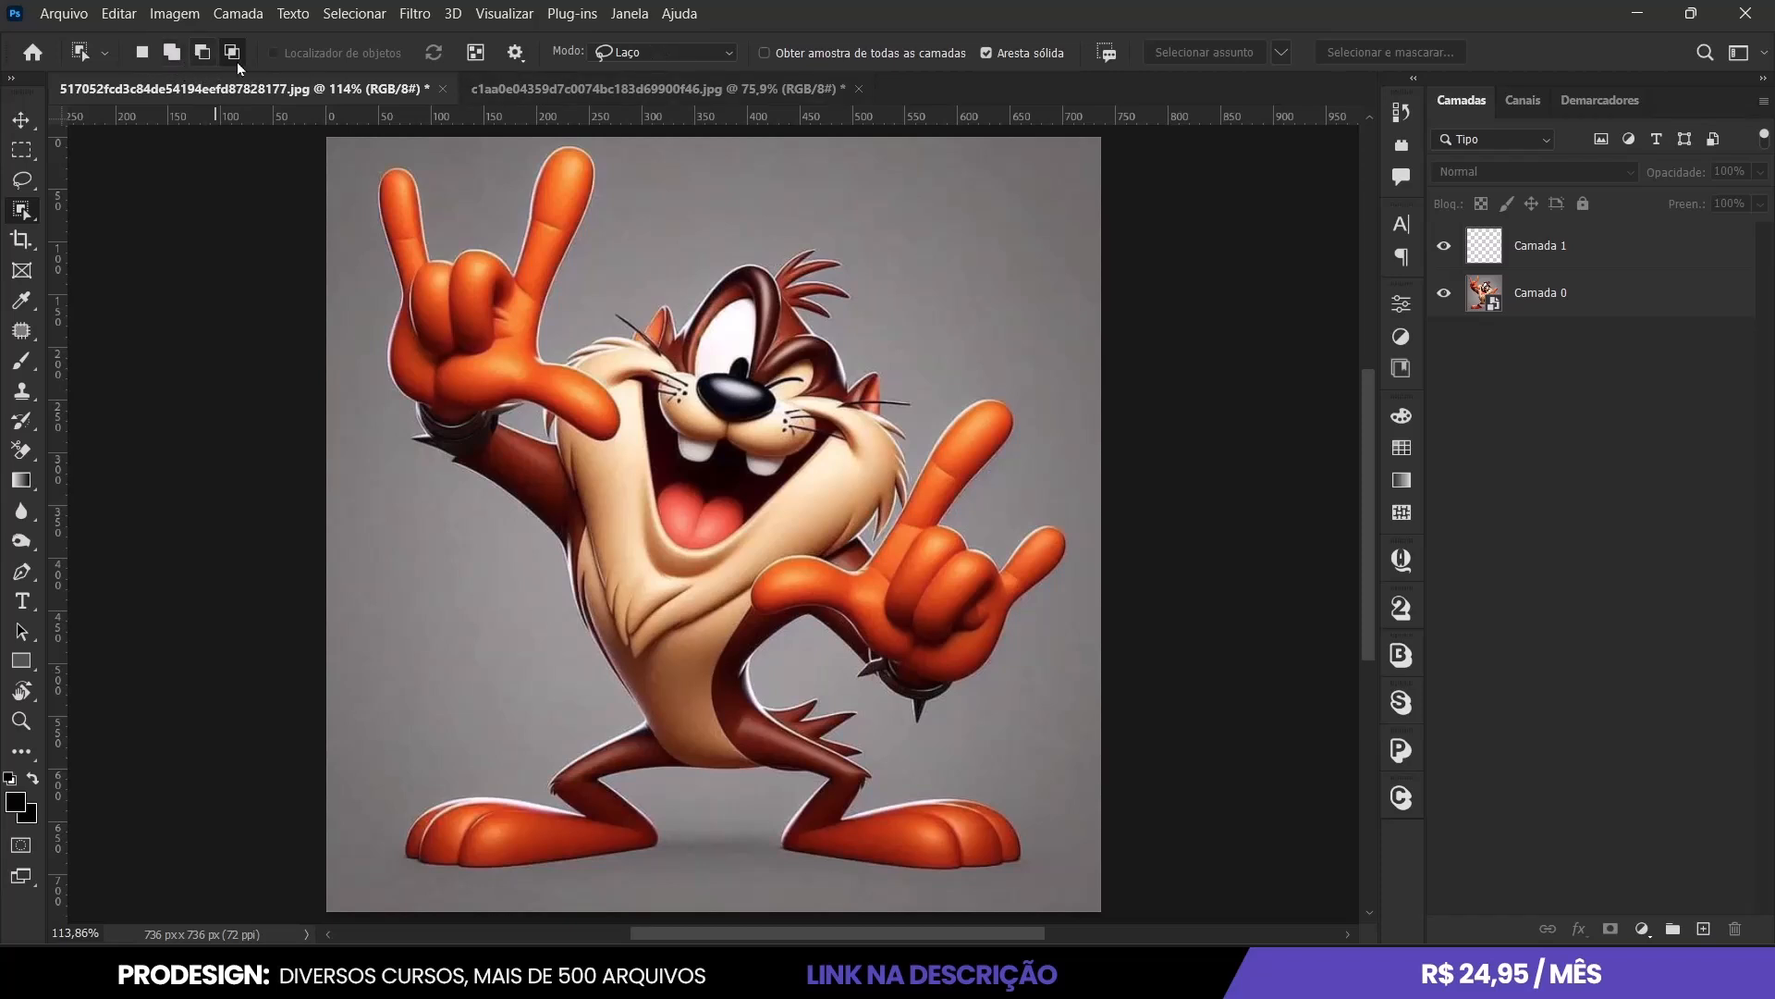
left_click(674, 51)
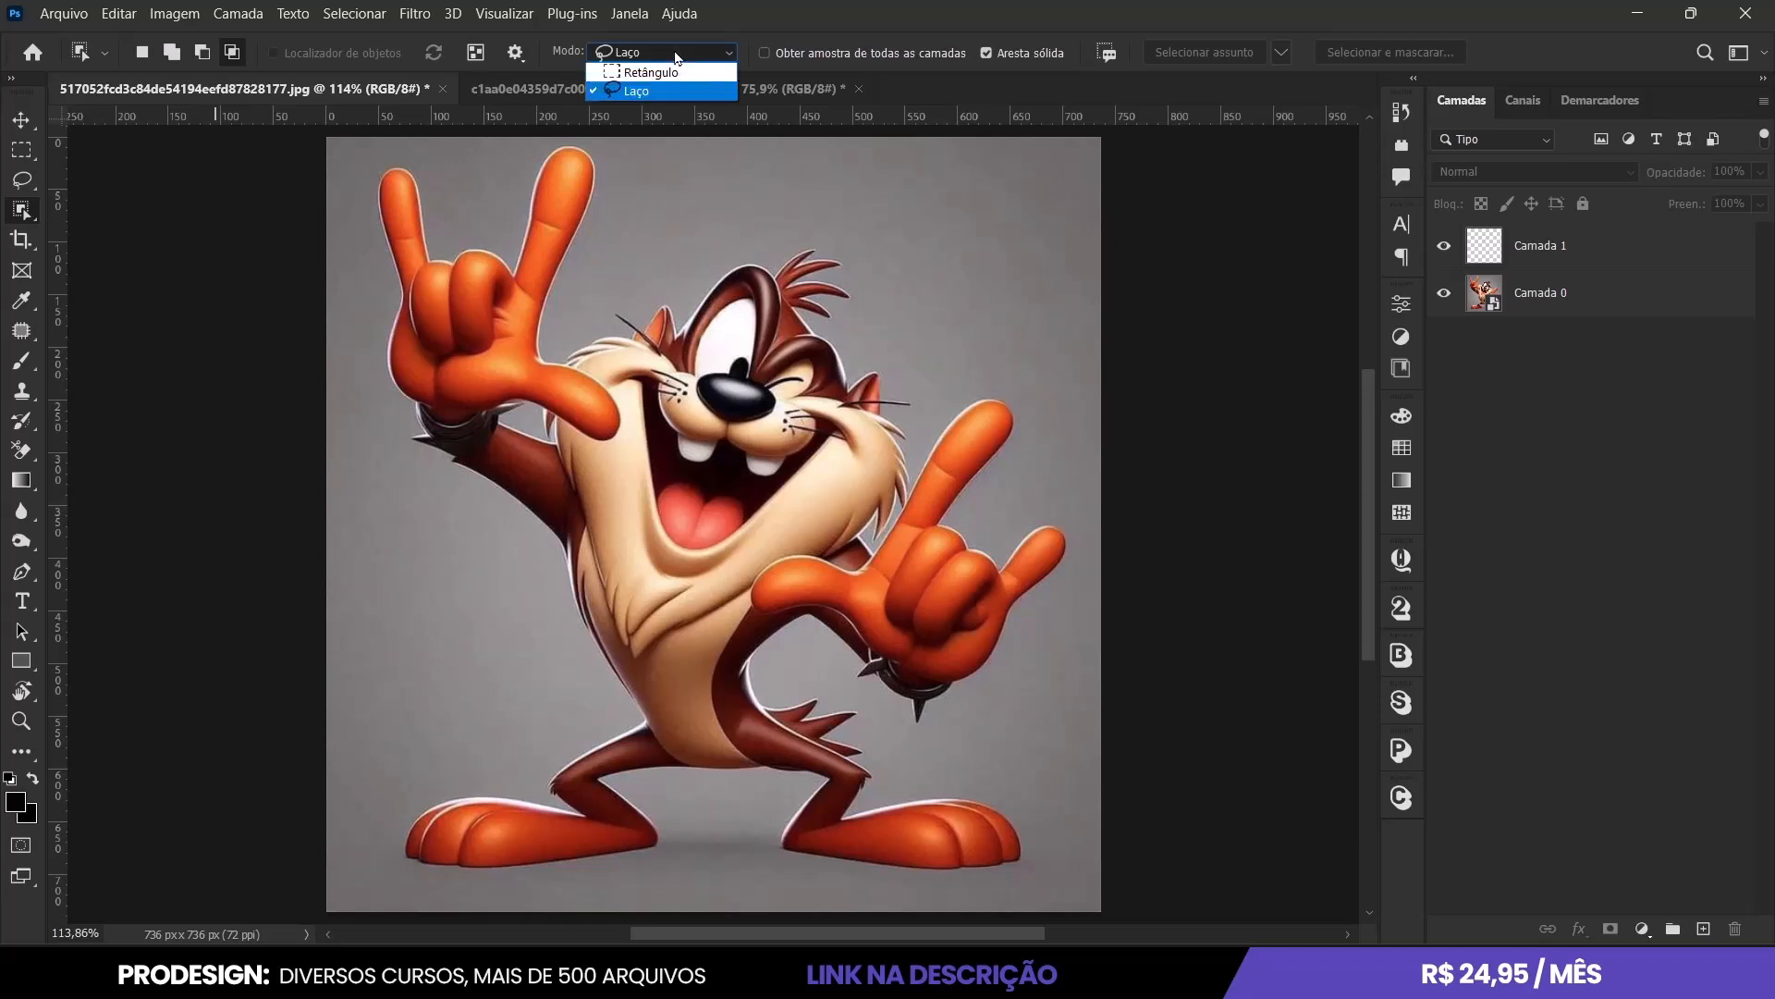
left_click(649, 73)
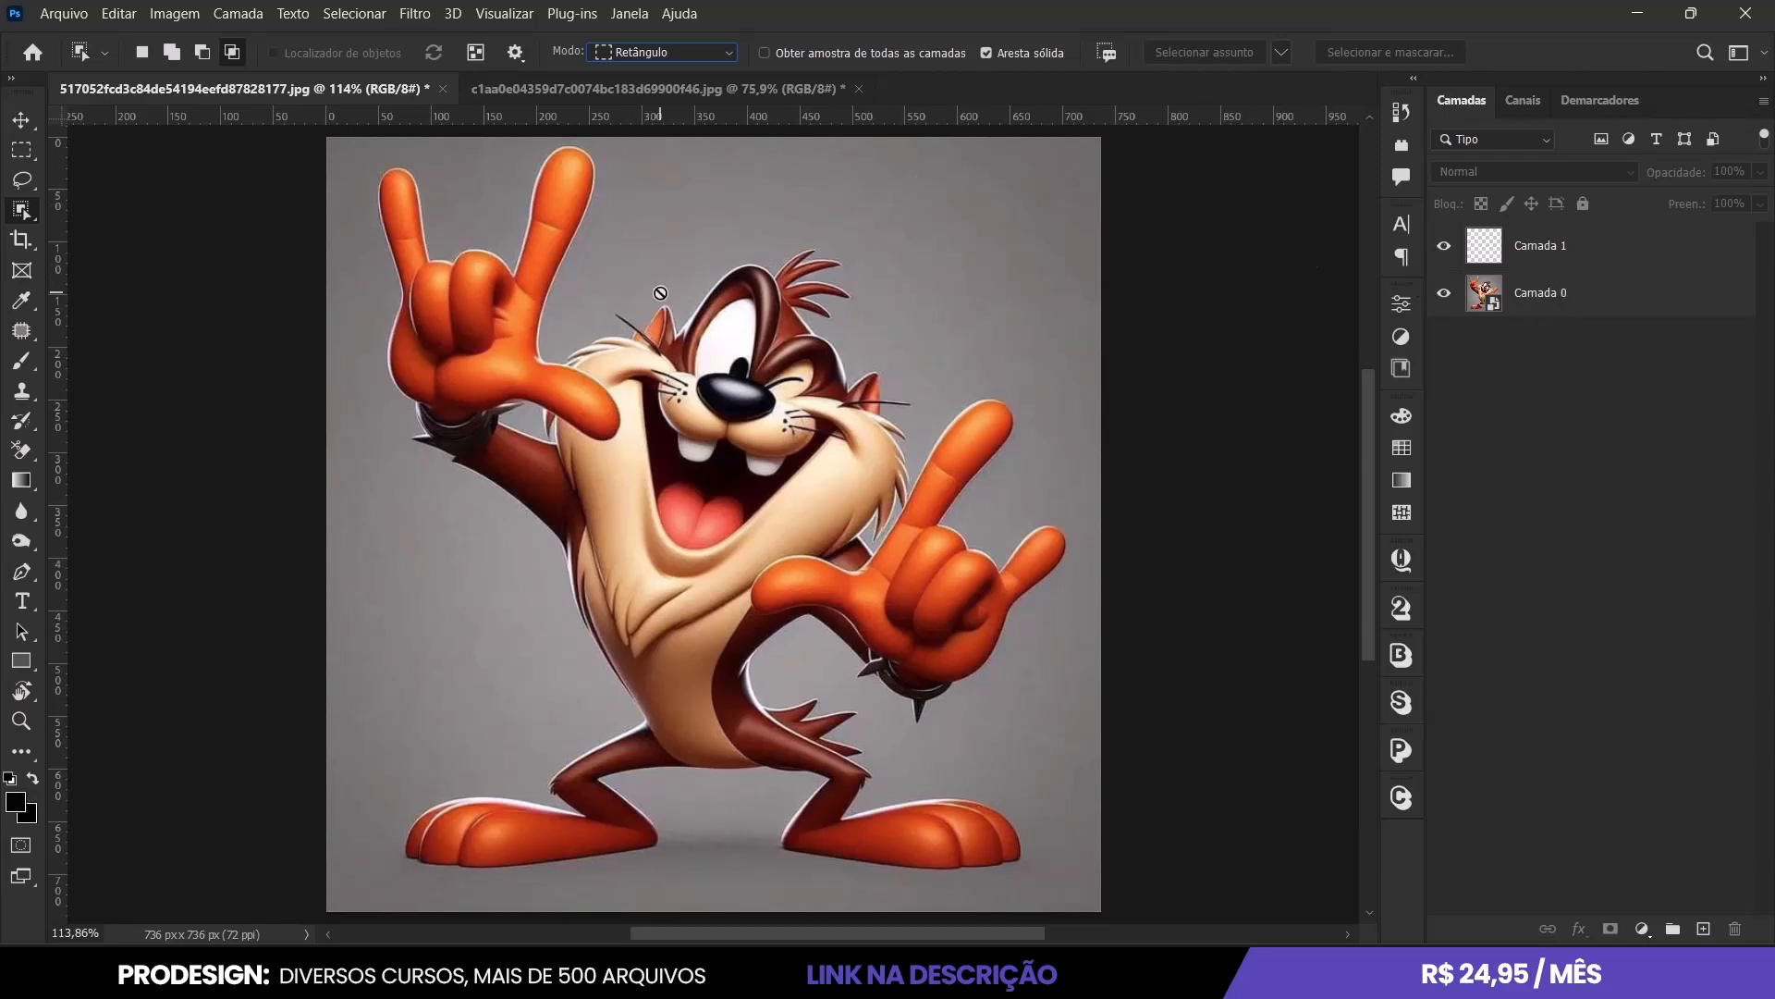
Make Camada 0 the active layer and draw a rectangular object selection about 170 × 87 px over the empty upper background.
left_click(660, 294)
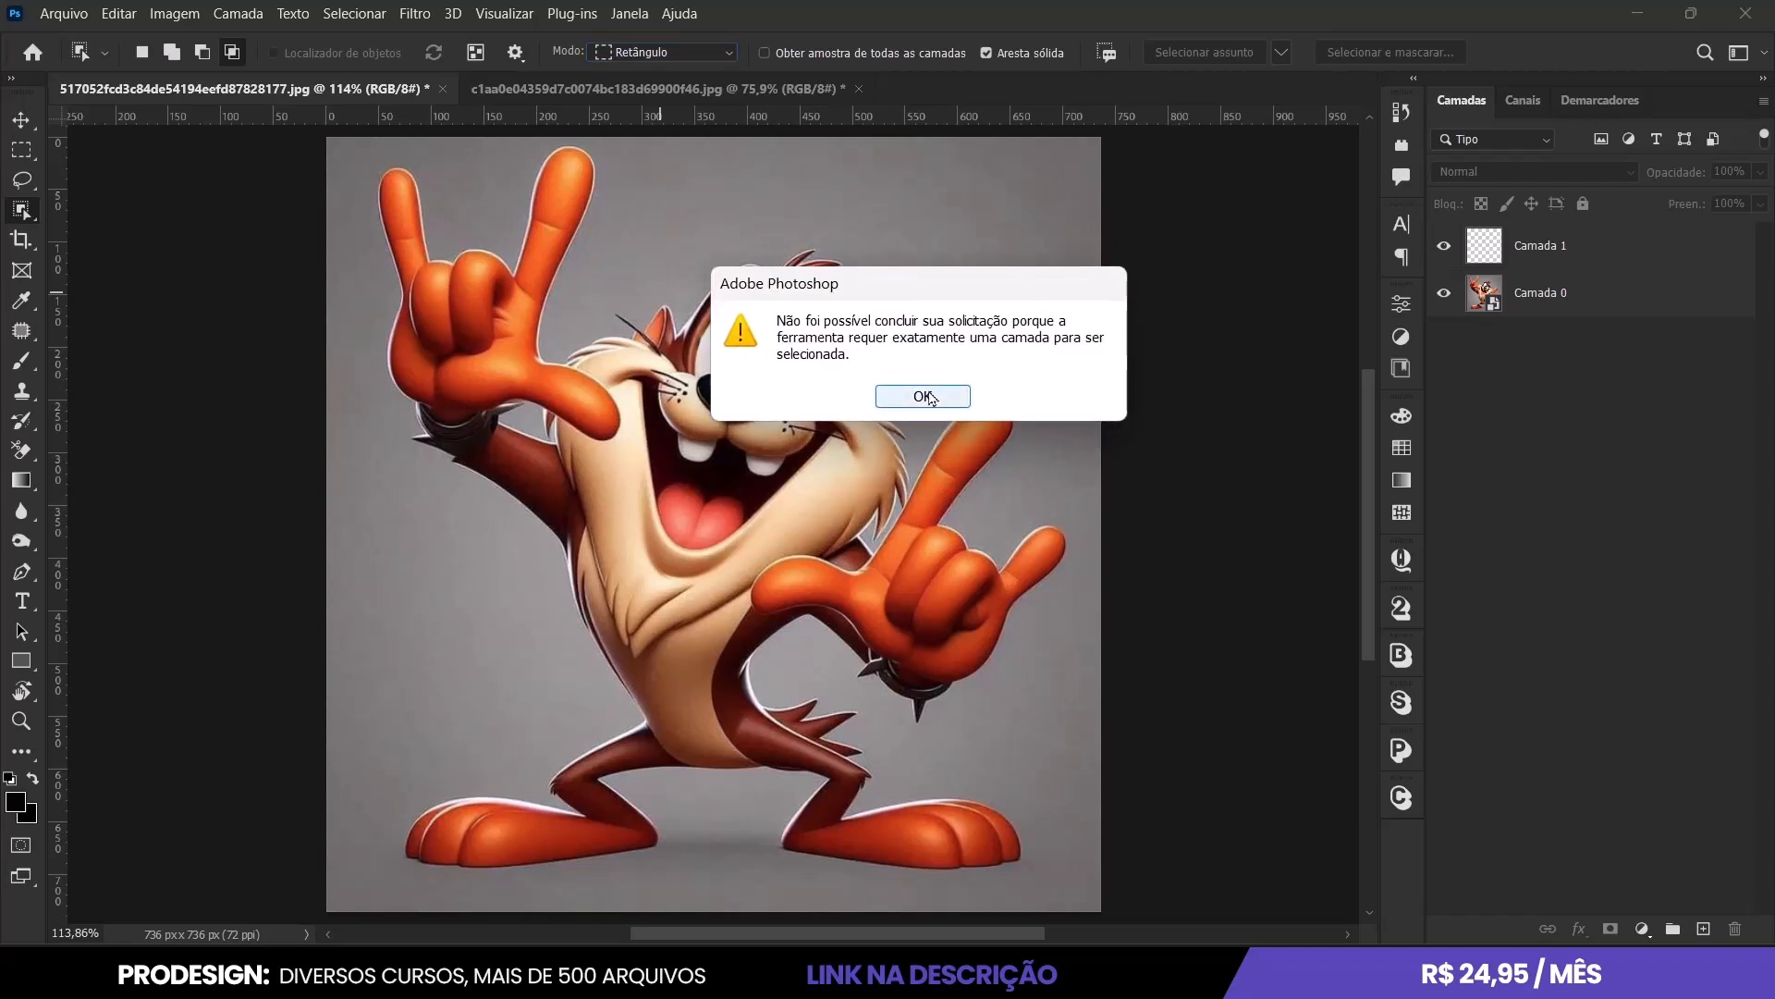
left_click(923, 395)
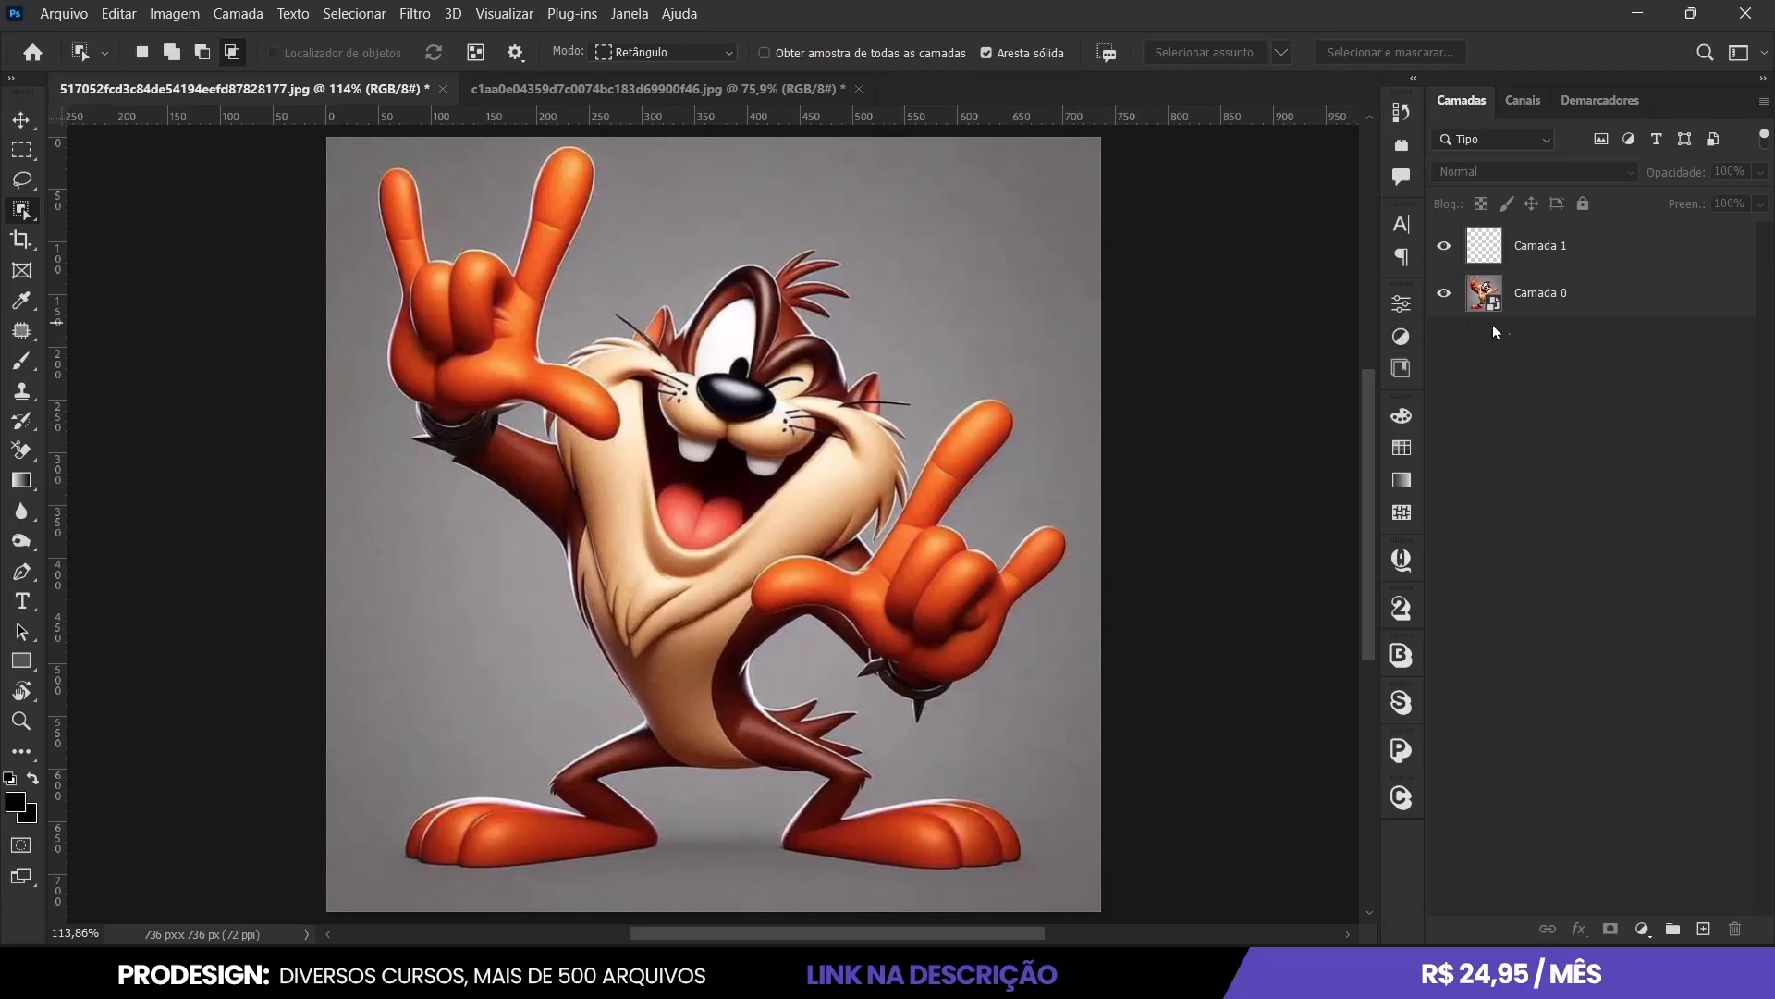
left_click(1564, 305)
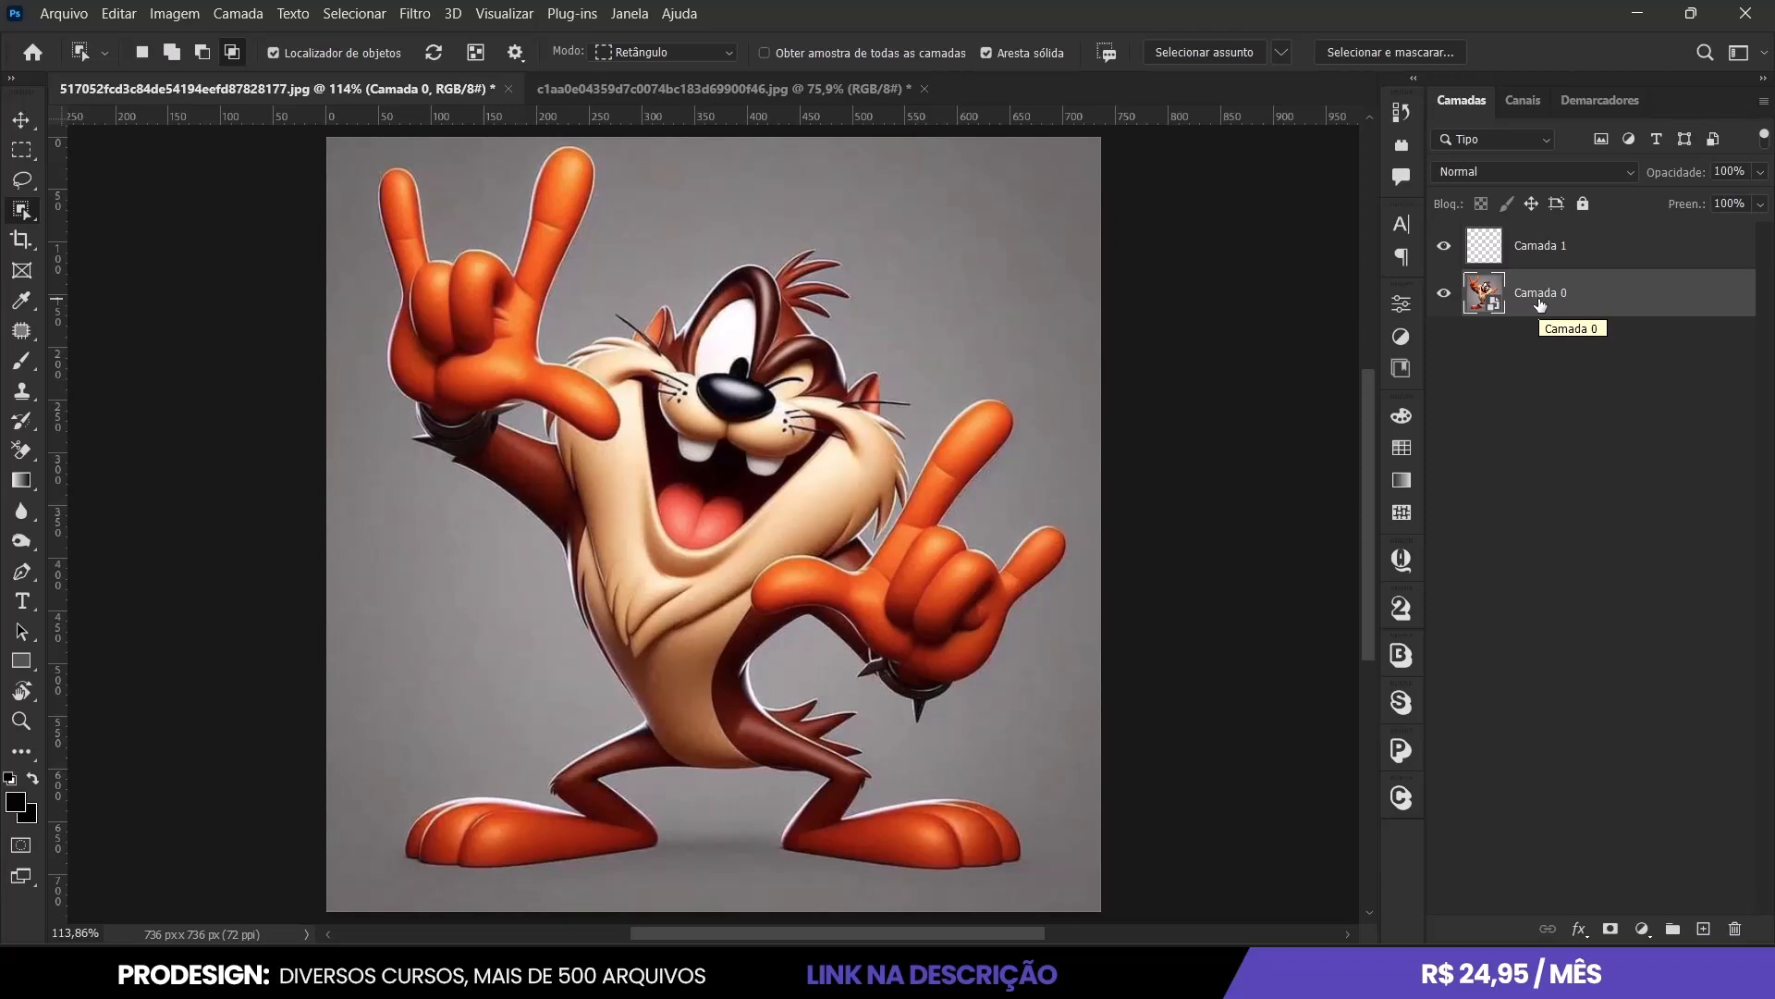
left_click_drag(868, 169, 1046, 259)
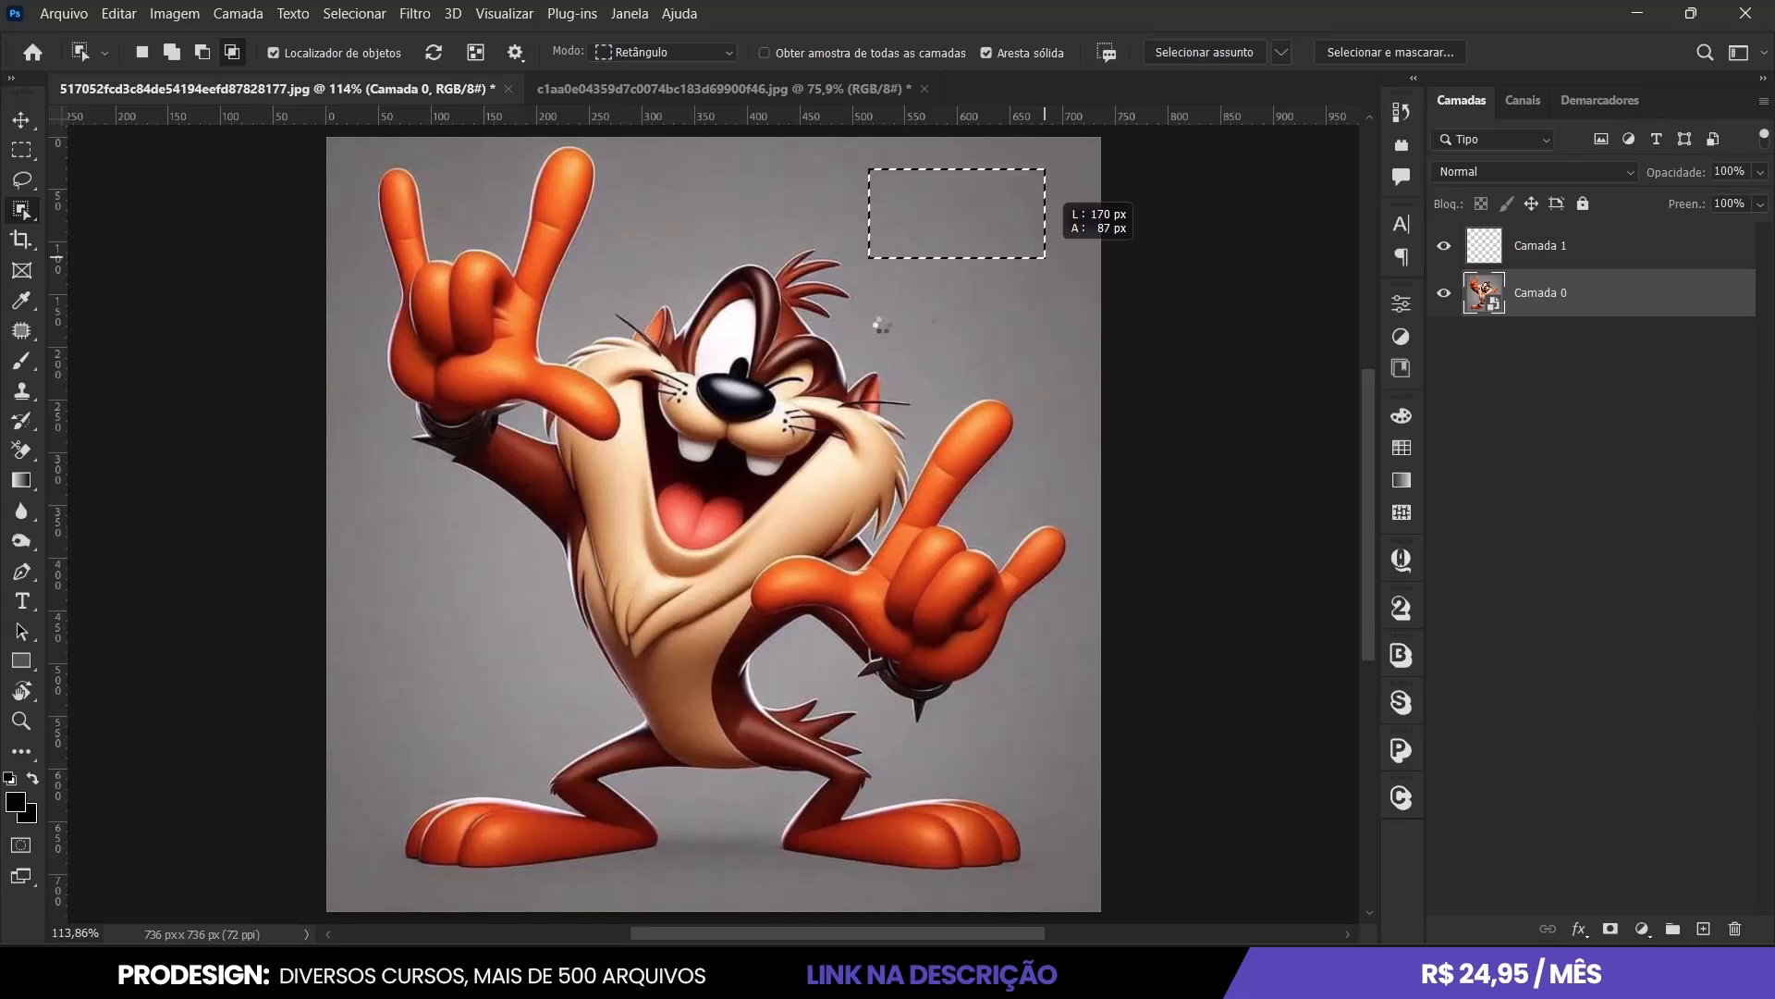
Set the Object Selection mode to Laço, try a freehand outline on the empty upper background, and deselect.
left_click(696, 51)
left_click(657, 85)
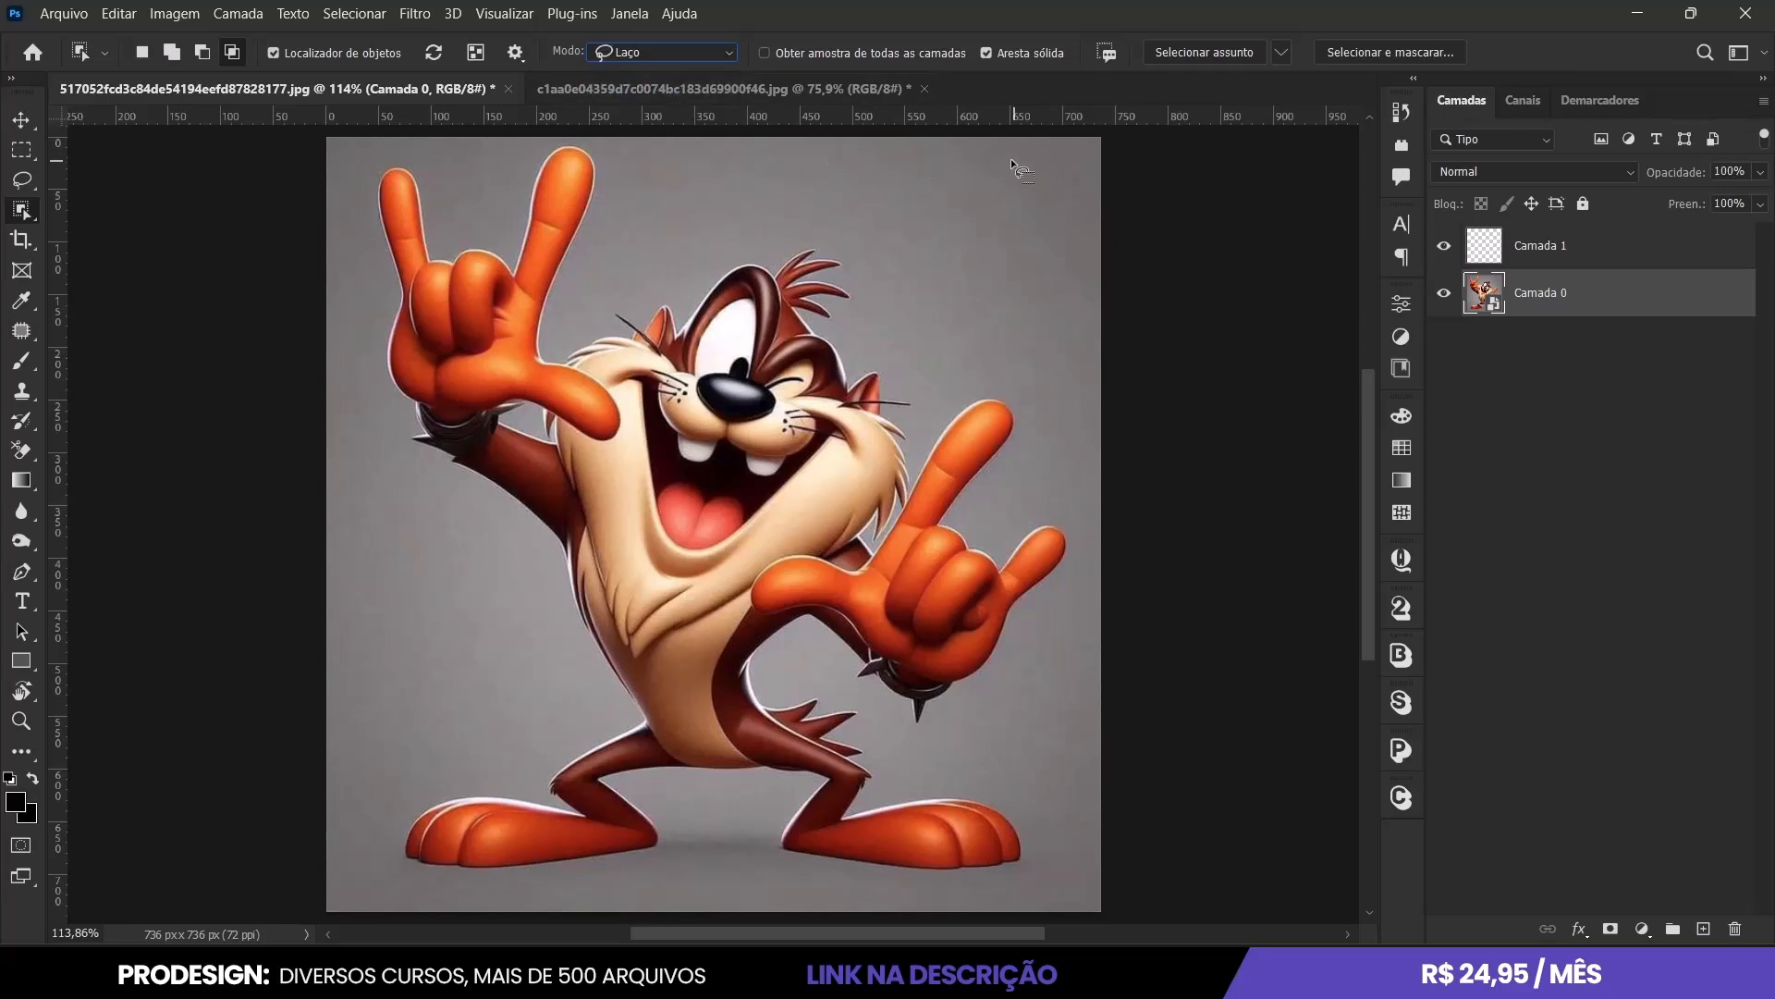
mouse_move(813, 185)
left_mouse_down()
mouse_move(954, 215)
mouse_move(926, 337)
mouse_move(996, 284)
mouse_move(1006, 242)
left_mouse_up()
left_click_drag(1013, 165, 1017, 169)
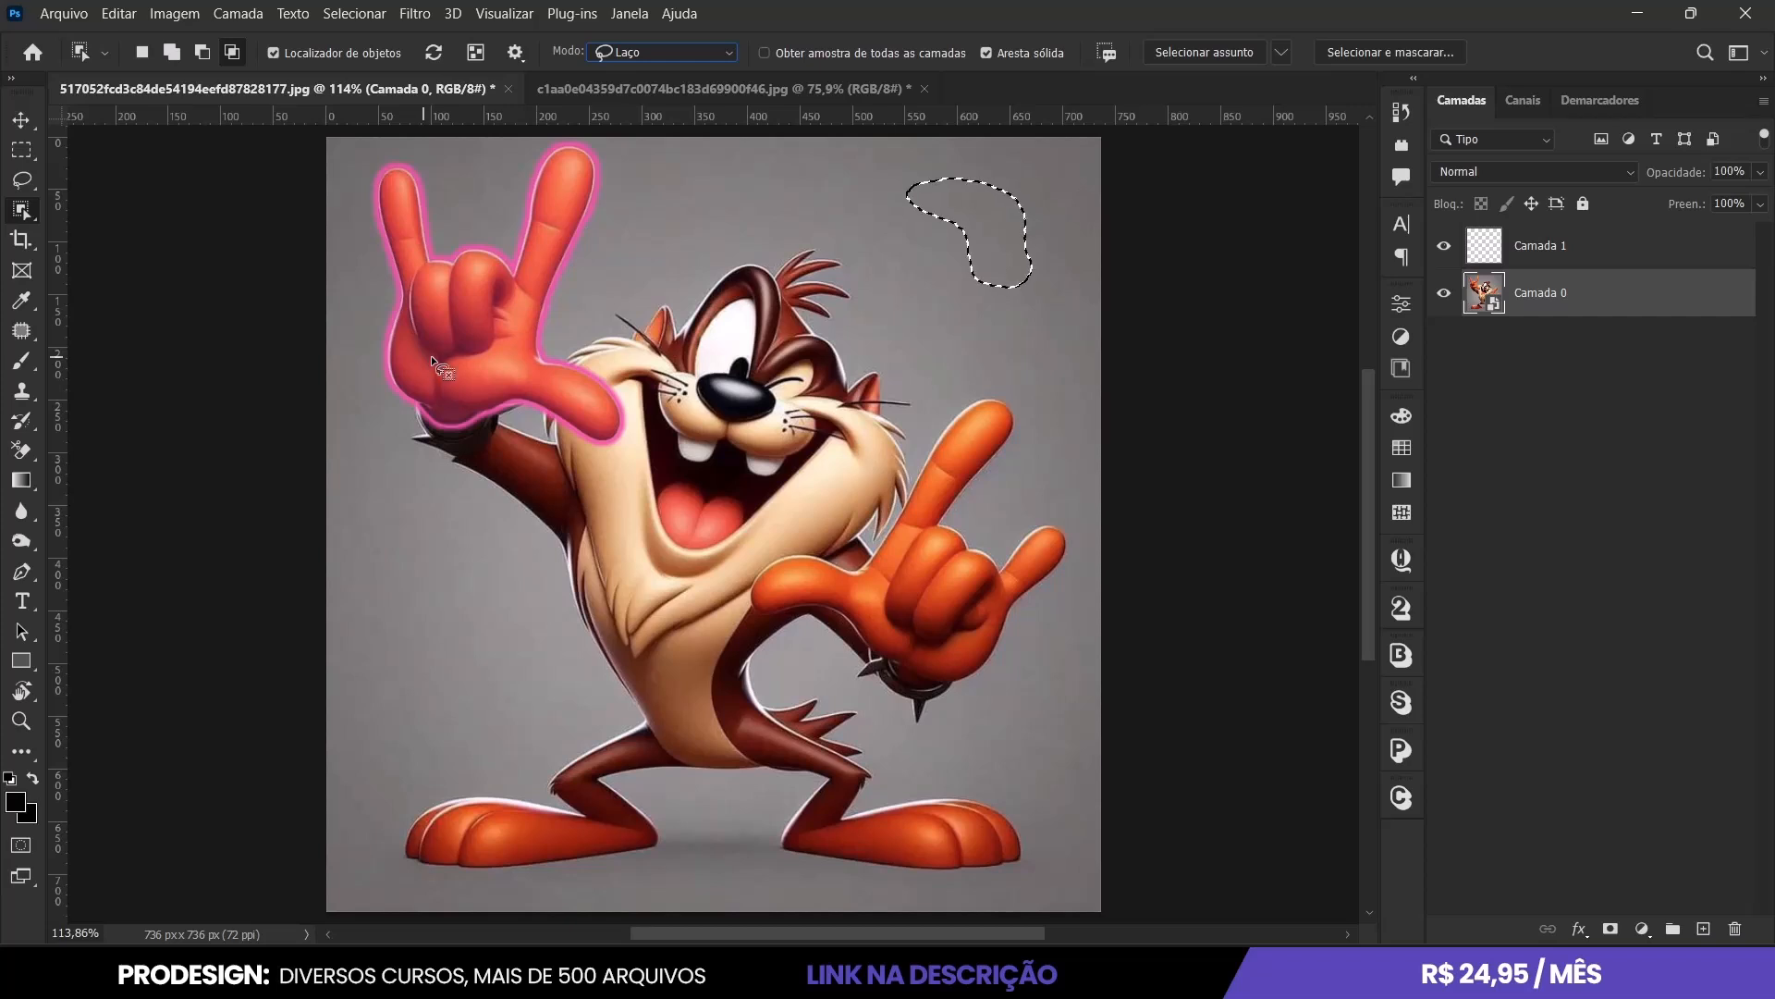
key("ctrl+d")
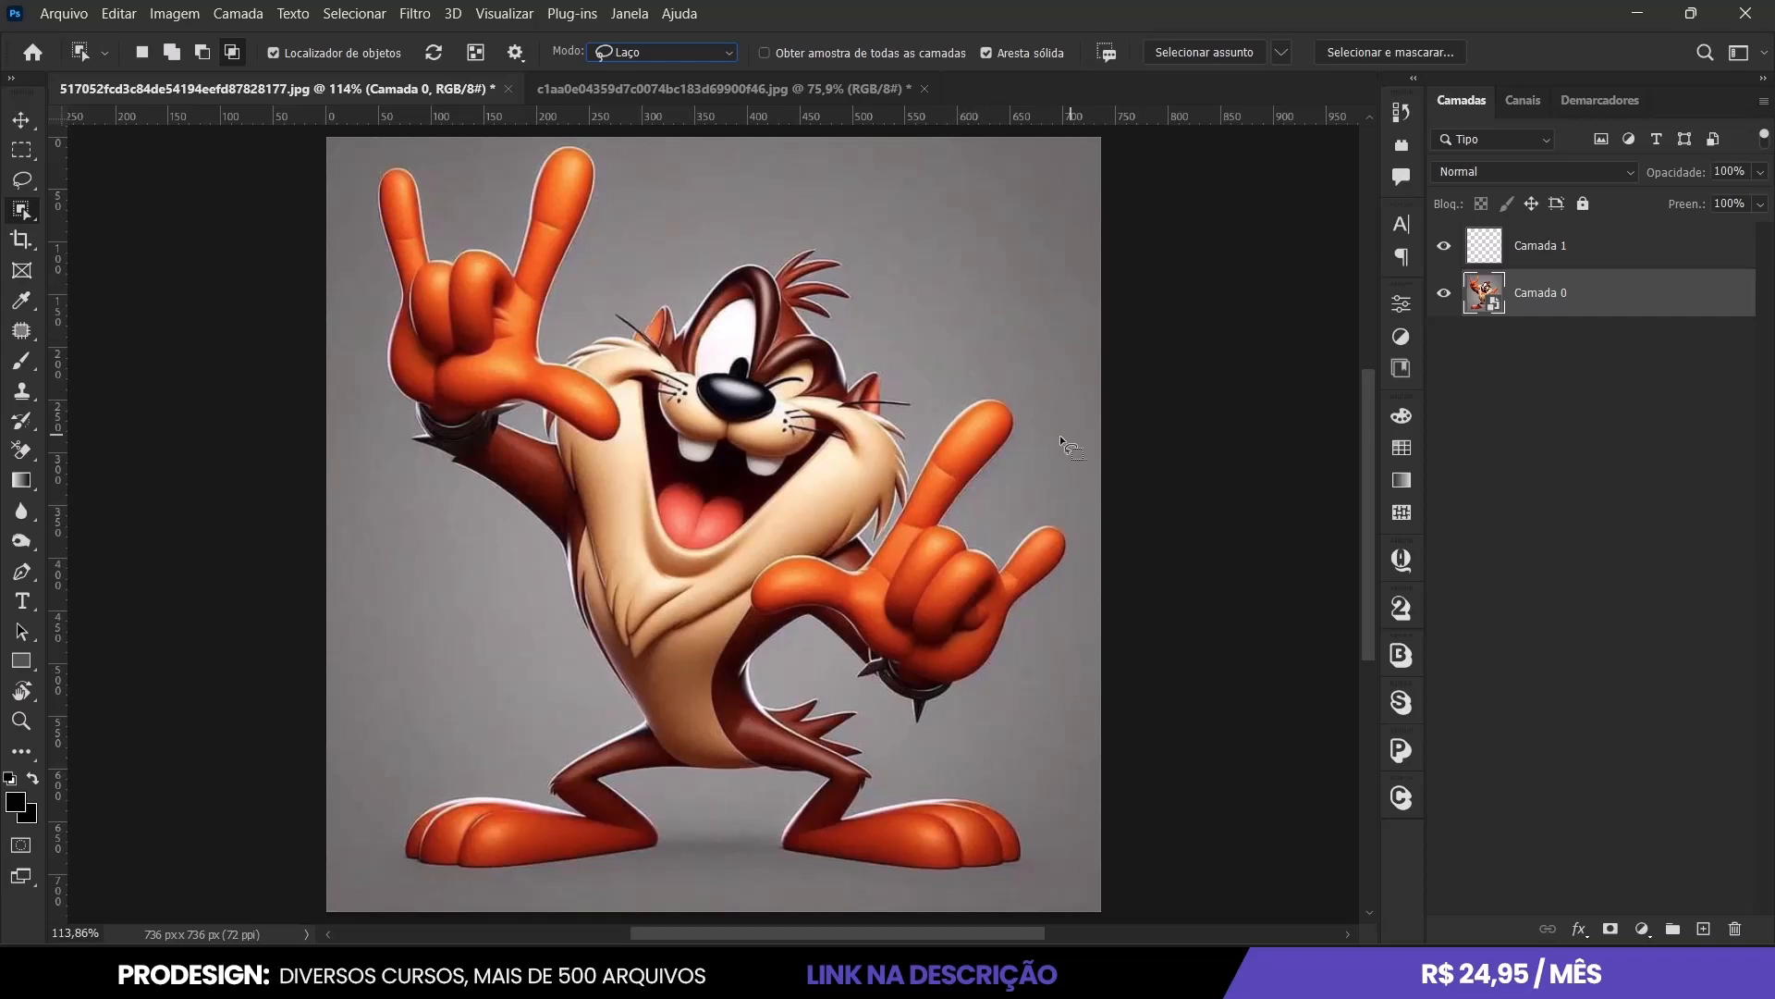
Outline the character's lowered hand with the object lasso to select it.
mouse_move(991, 529)
left_mouse_down()
mouse_move(1026, 454)
mouse_move(1027, 380)
left_mouse_up()
mouse_move(890, 520)
left_mouse_down()
mouse_move(852, 539)
mouse_move(738, 561)
mouse_move(772, 616)
mouse_move(845, 643)
mouse_move(862, 688)
mouse_move(953, 707)
left_mouse_up()
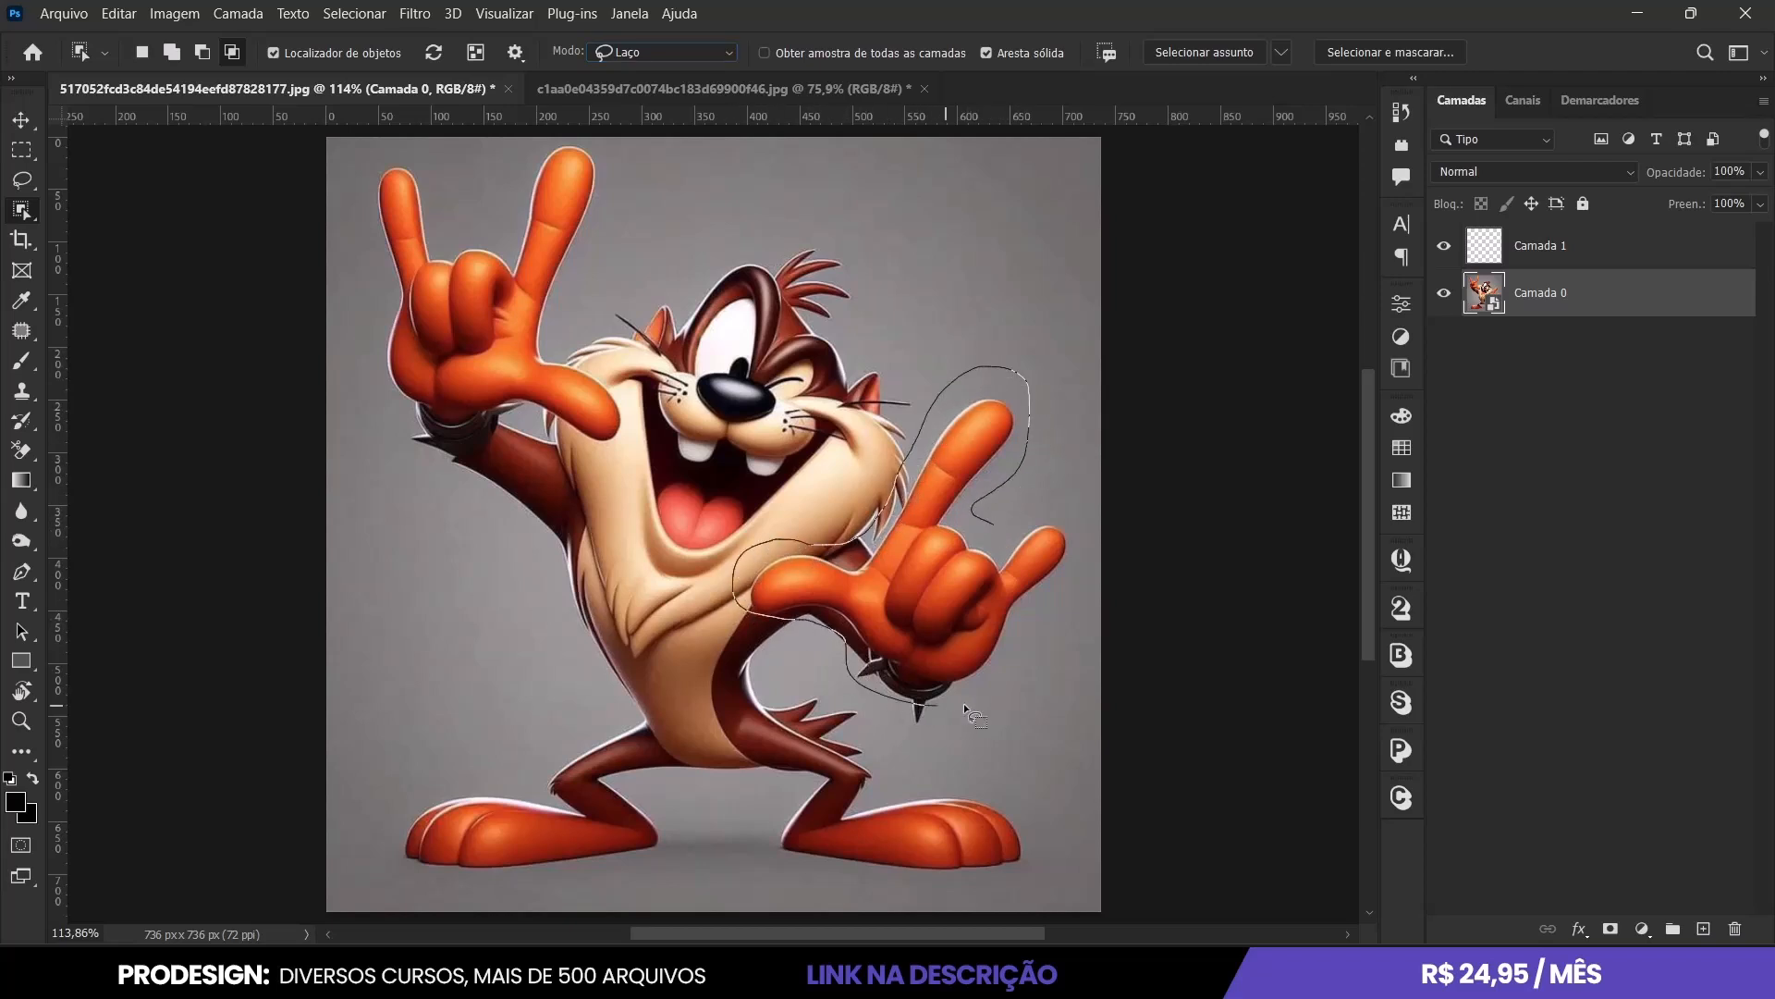
mouse_move(1023, 603)
left_mouse_down()
mouse_move(1076, 577)
mouse_move(1075, 508)
left_mouse_up()
left_click_drag(867, 514, 869, 518)
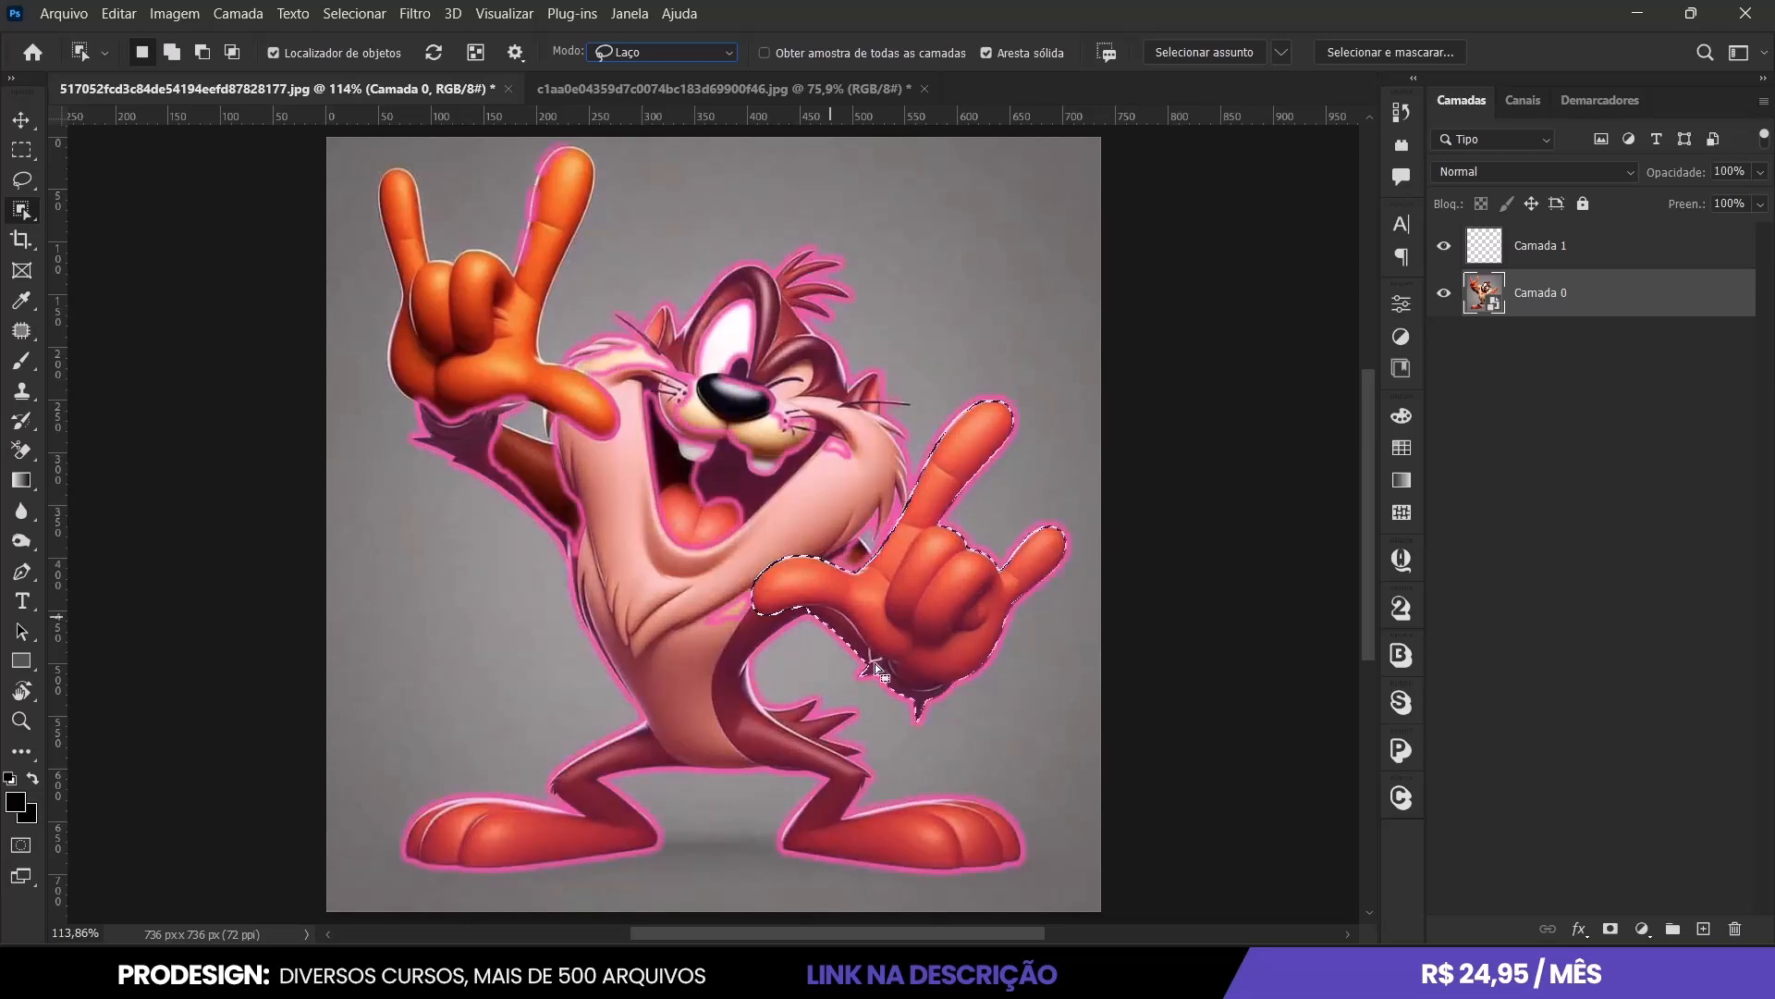
Select the raised hand on Camada 0 and add the lowered hand to the selection with an object lasso.
left_click(1528, 247)
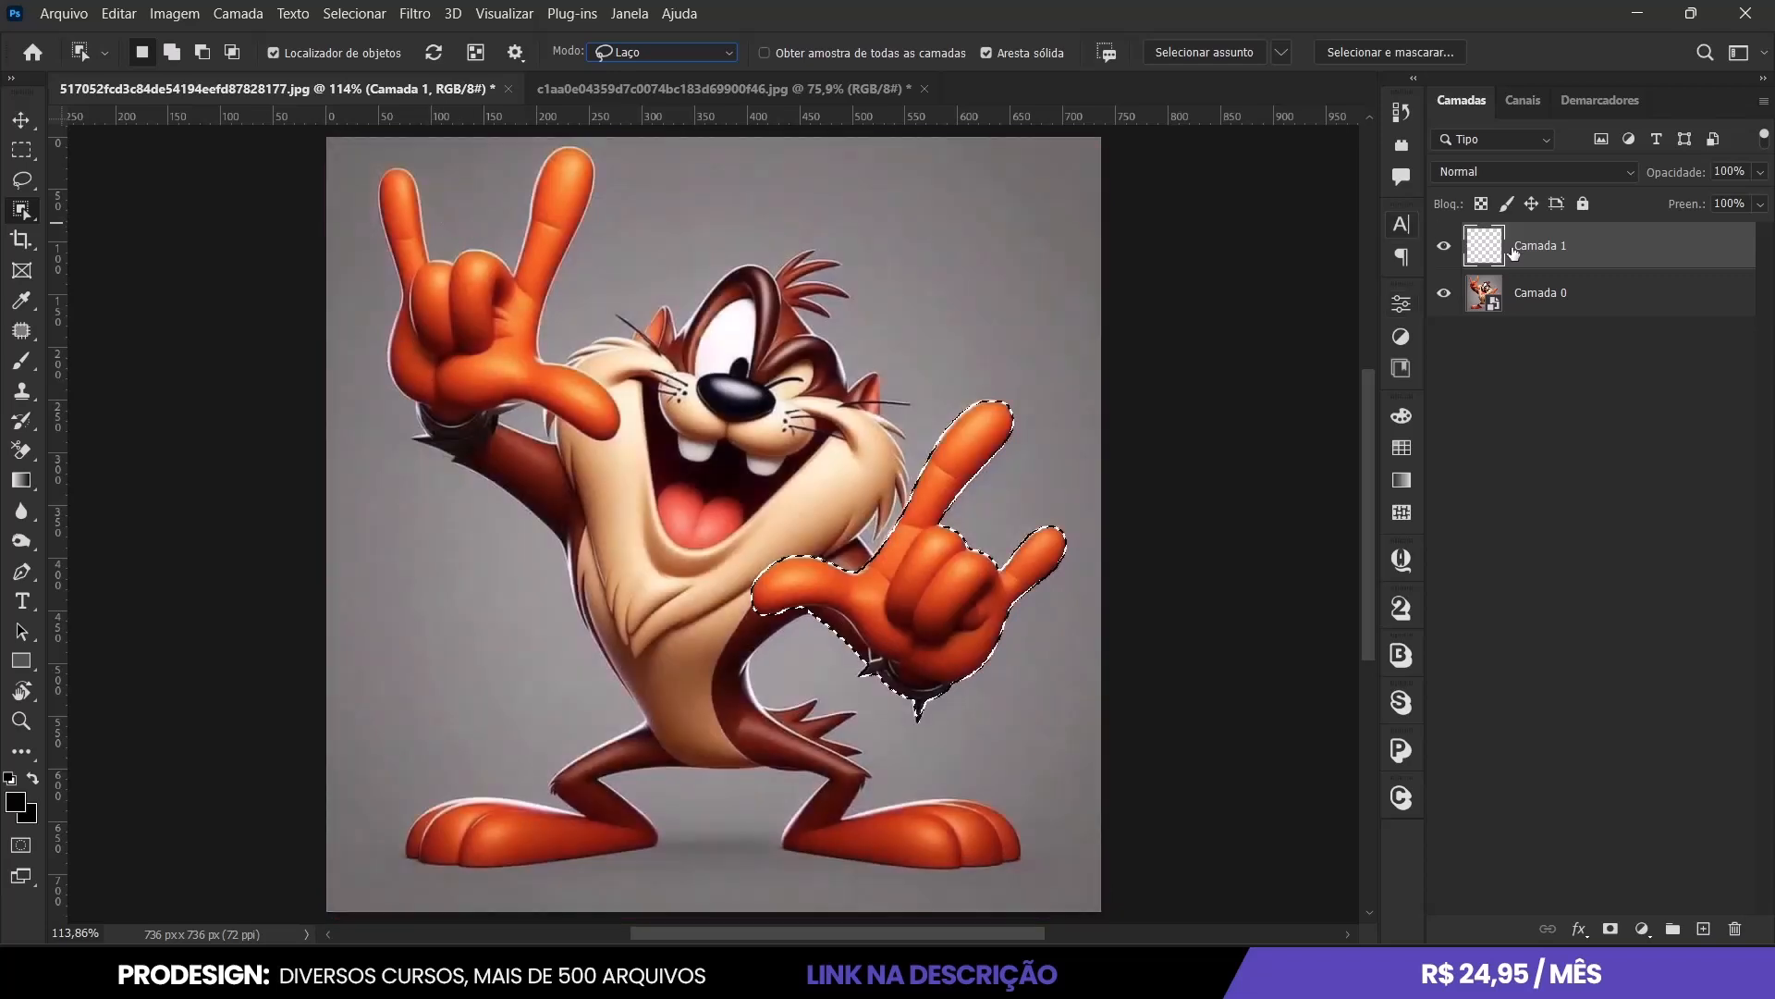
key("alt+bracketleft")
left_click(463, 298)
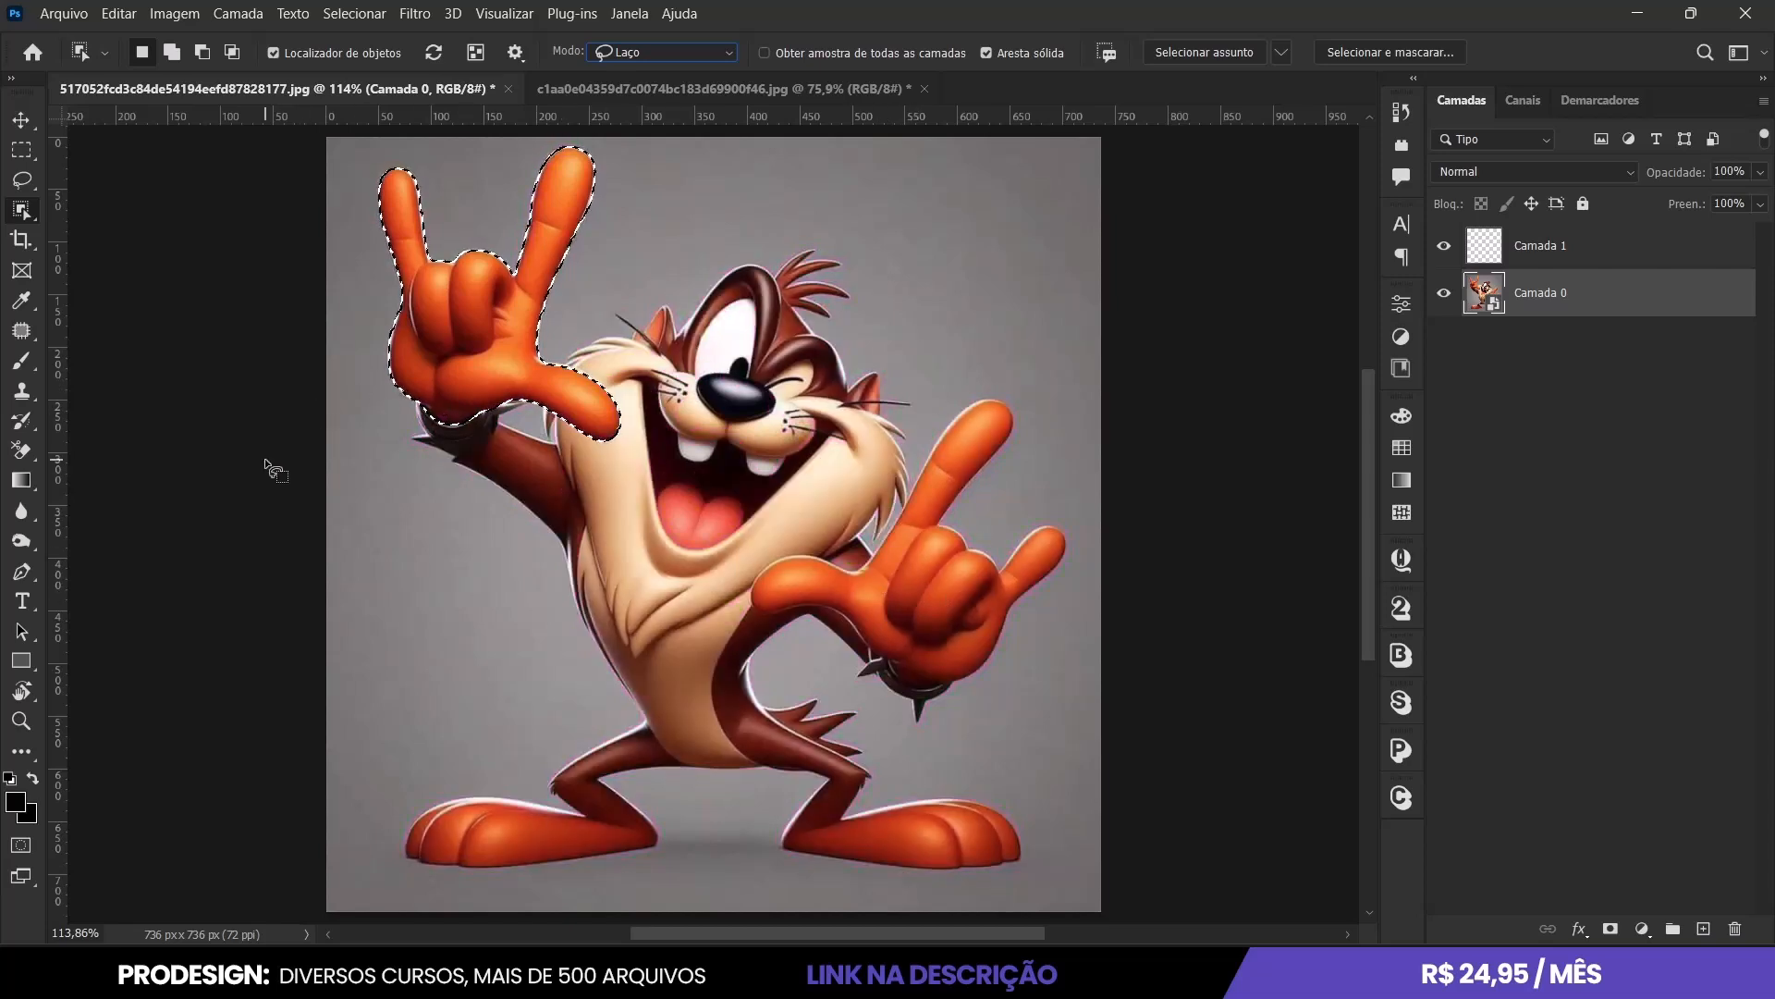
key("shift")
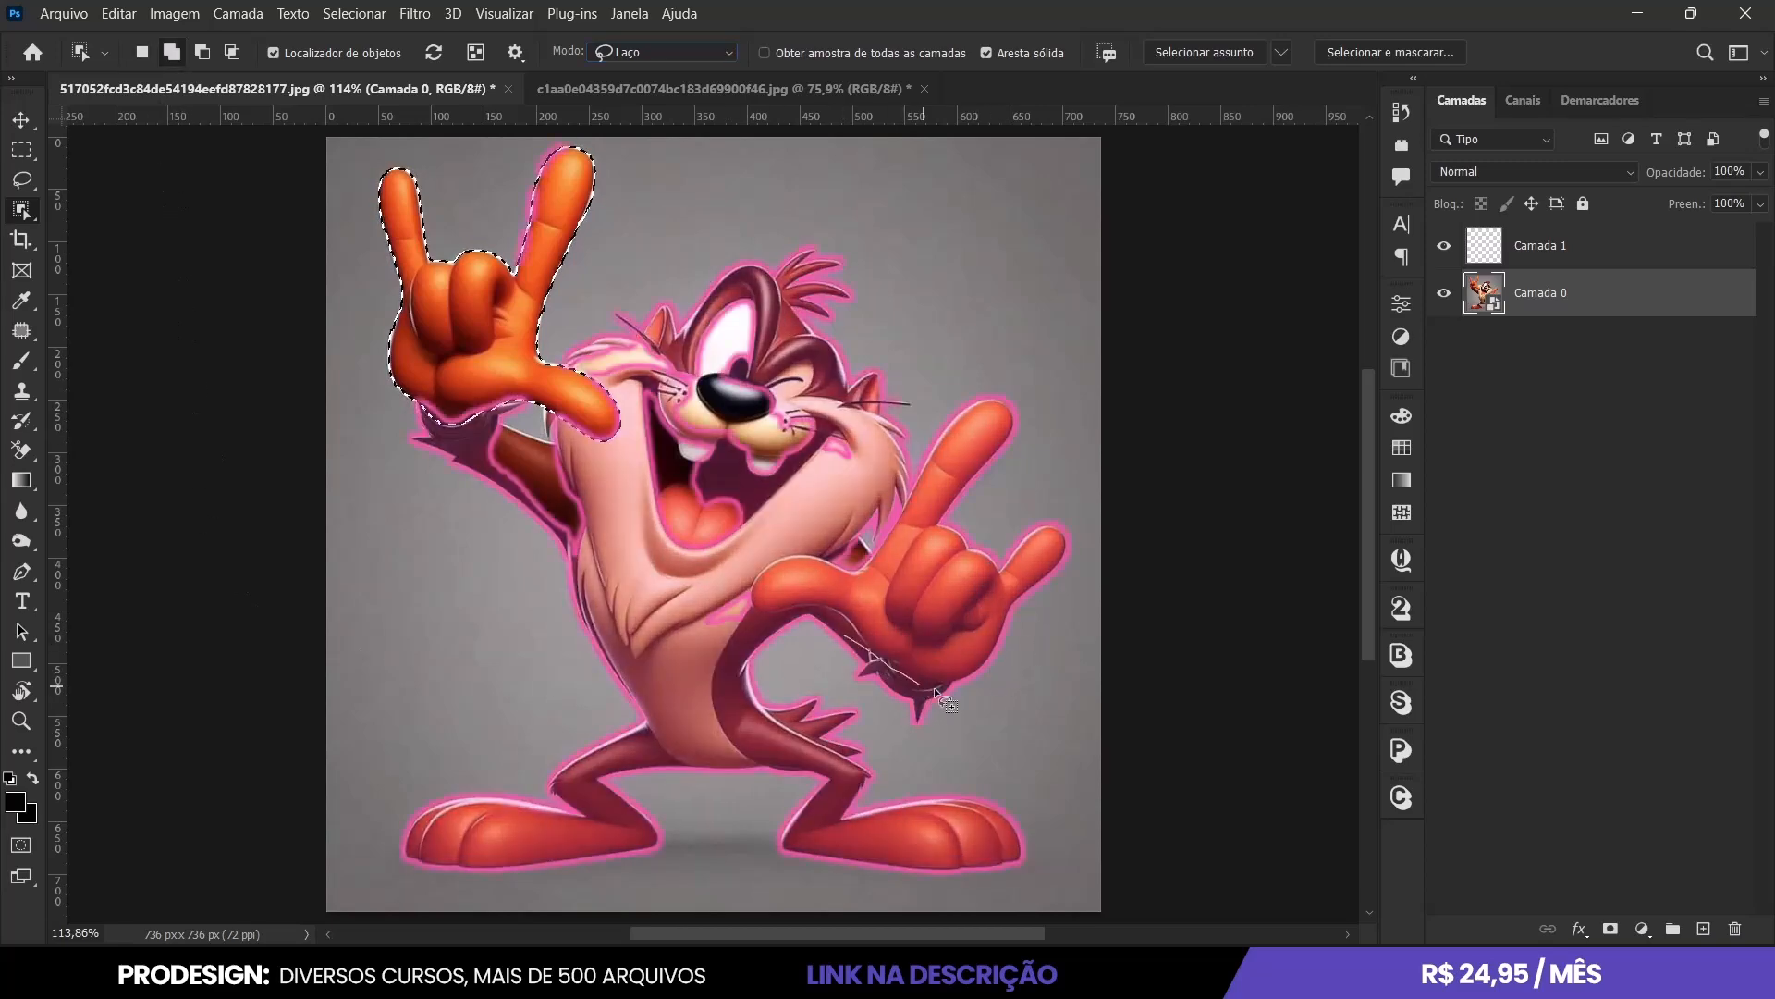
mouse_move(1070, 567)
left_mouse_down()
mouse_move(1064, 517)
mouse_move(987, 534)
mouse_move(971, 508)
mouse_move(1004, 467)
left_mouse_up()
mouse_move(869, 529)
left_mouse_down()
mouse_move(741, 554)
mouse_move(736, 616)
mouse_move(834, 620)
mouse_move(862, 660)
left_mouse_up()
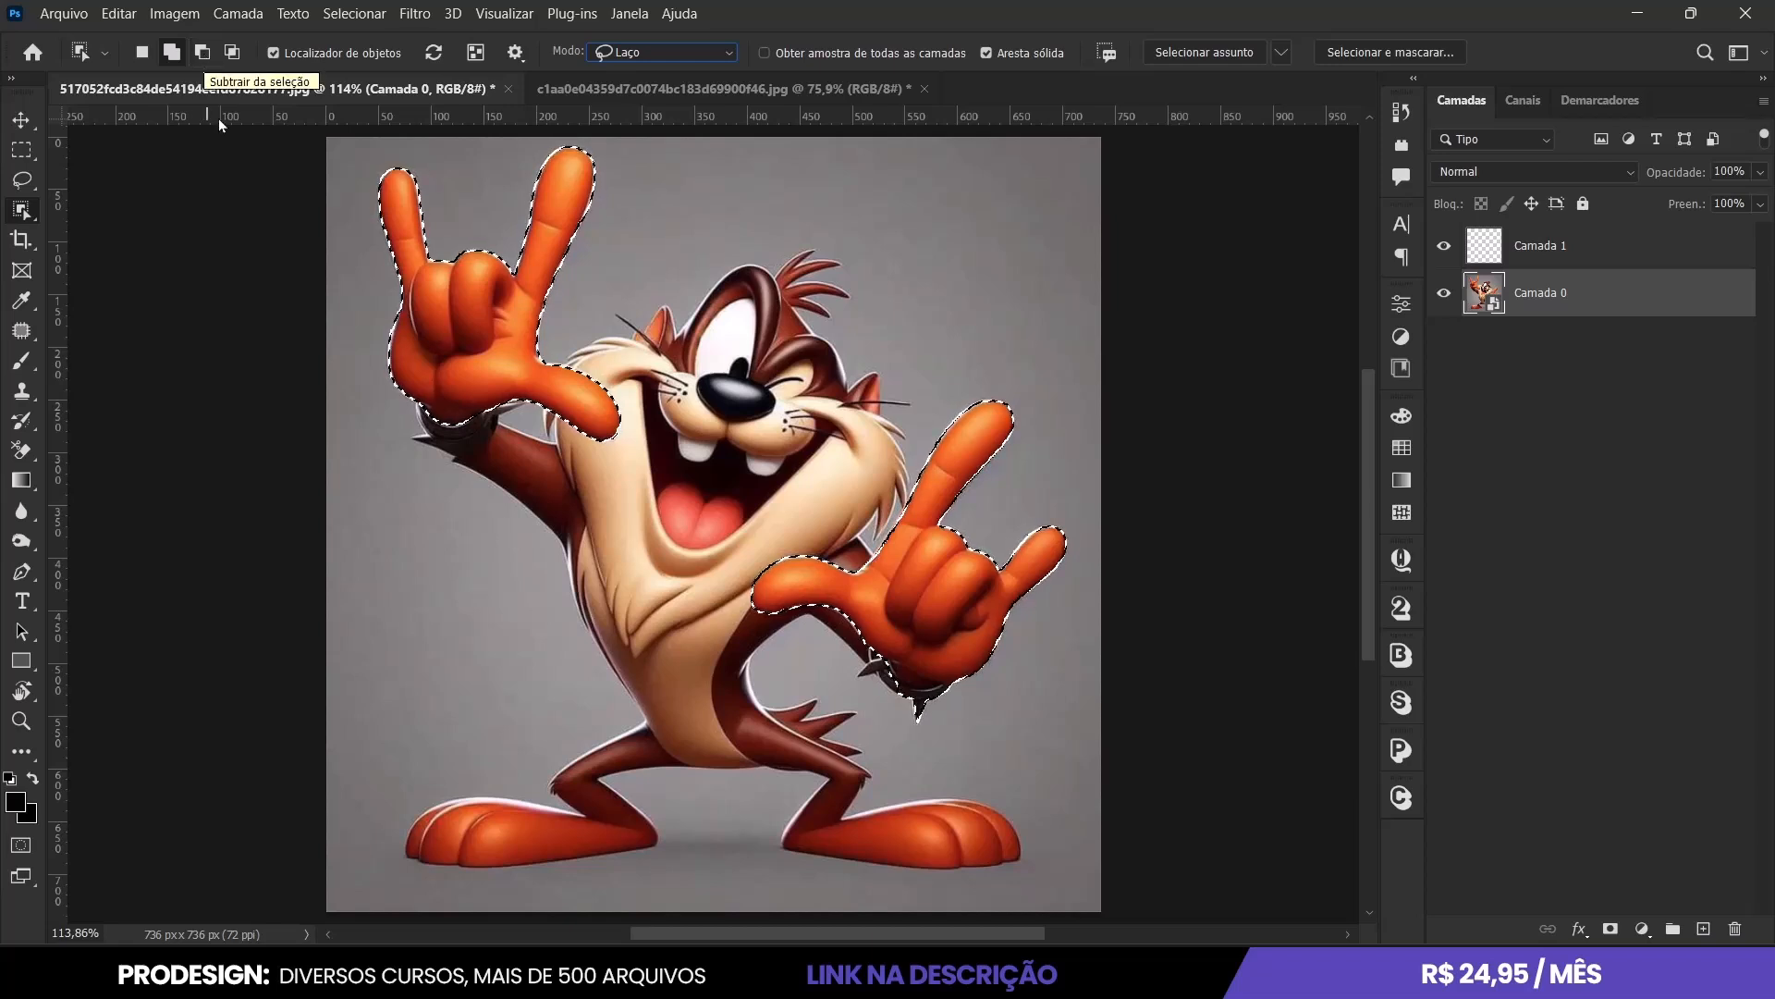
Subtract the spiked wristband beneath the lowered hand from the selection with the object lasso.
left_click(201, 52)
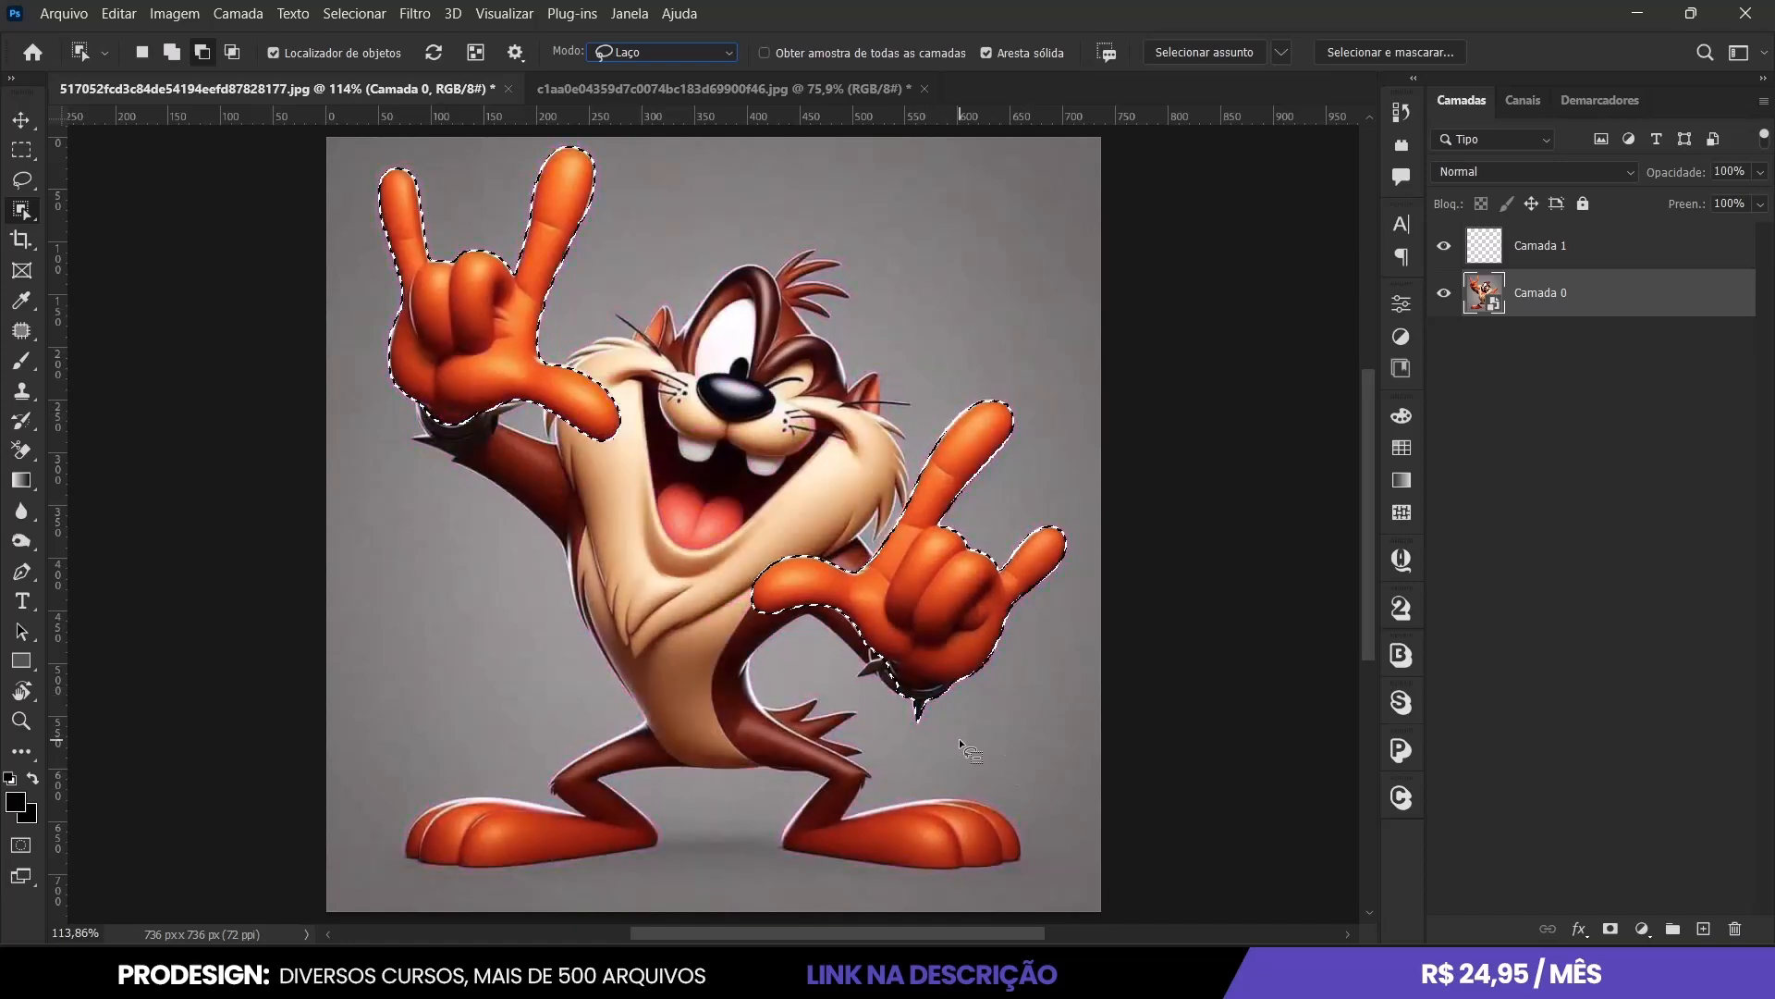
scroll(883, 721, "up", 10)
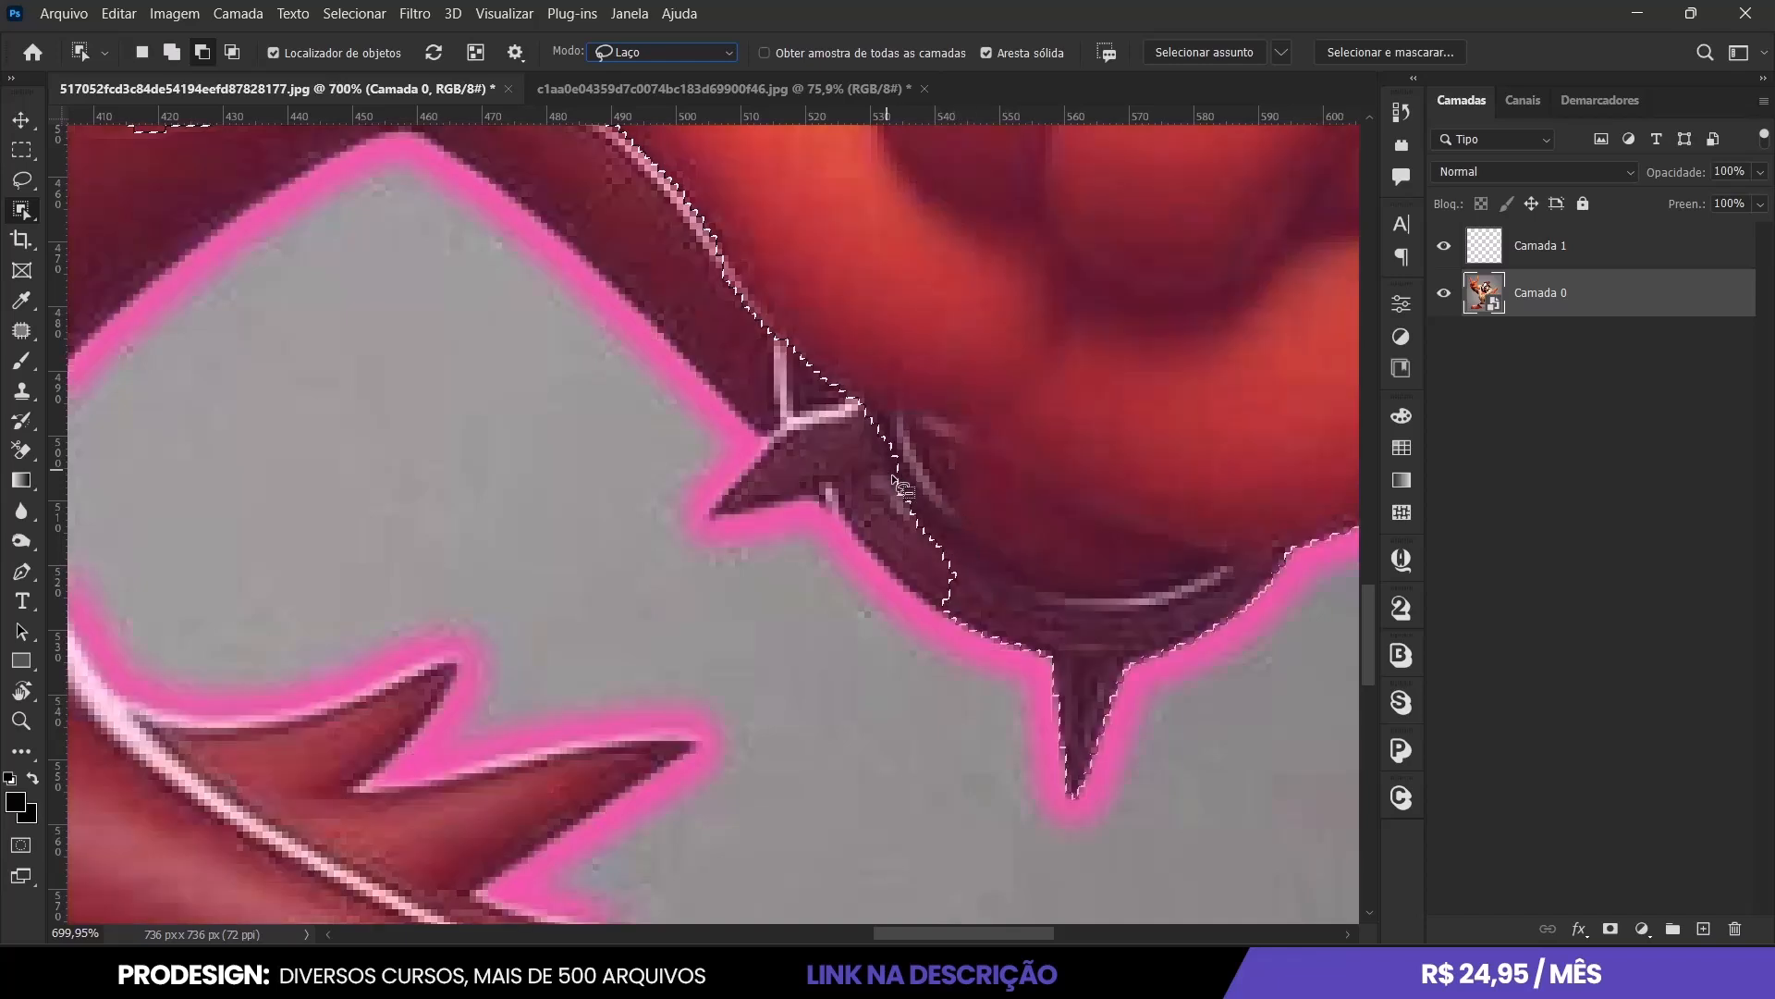
mouse_move(1311, 651)
left_mouse_down()
mouse_move(1168, 837)
mouse_move(1016, 850)
mouse_move(842, 685)
mouse_move(899, 481)
left_mouse_up()
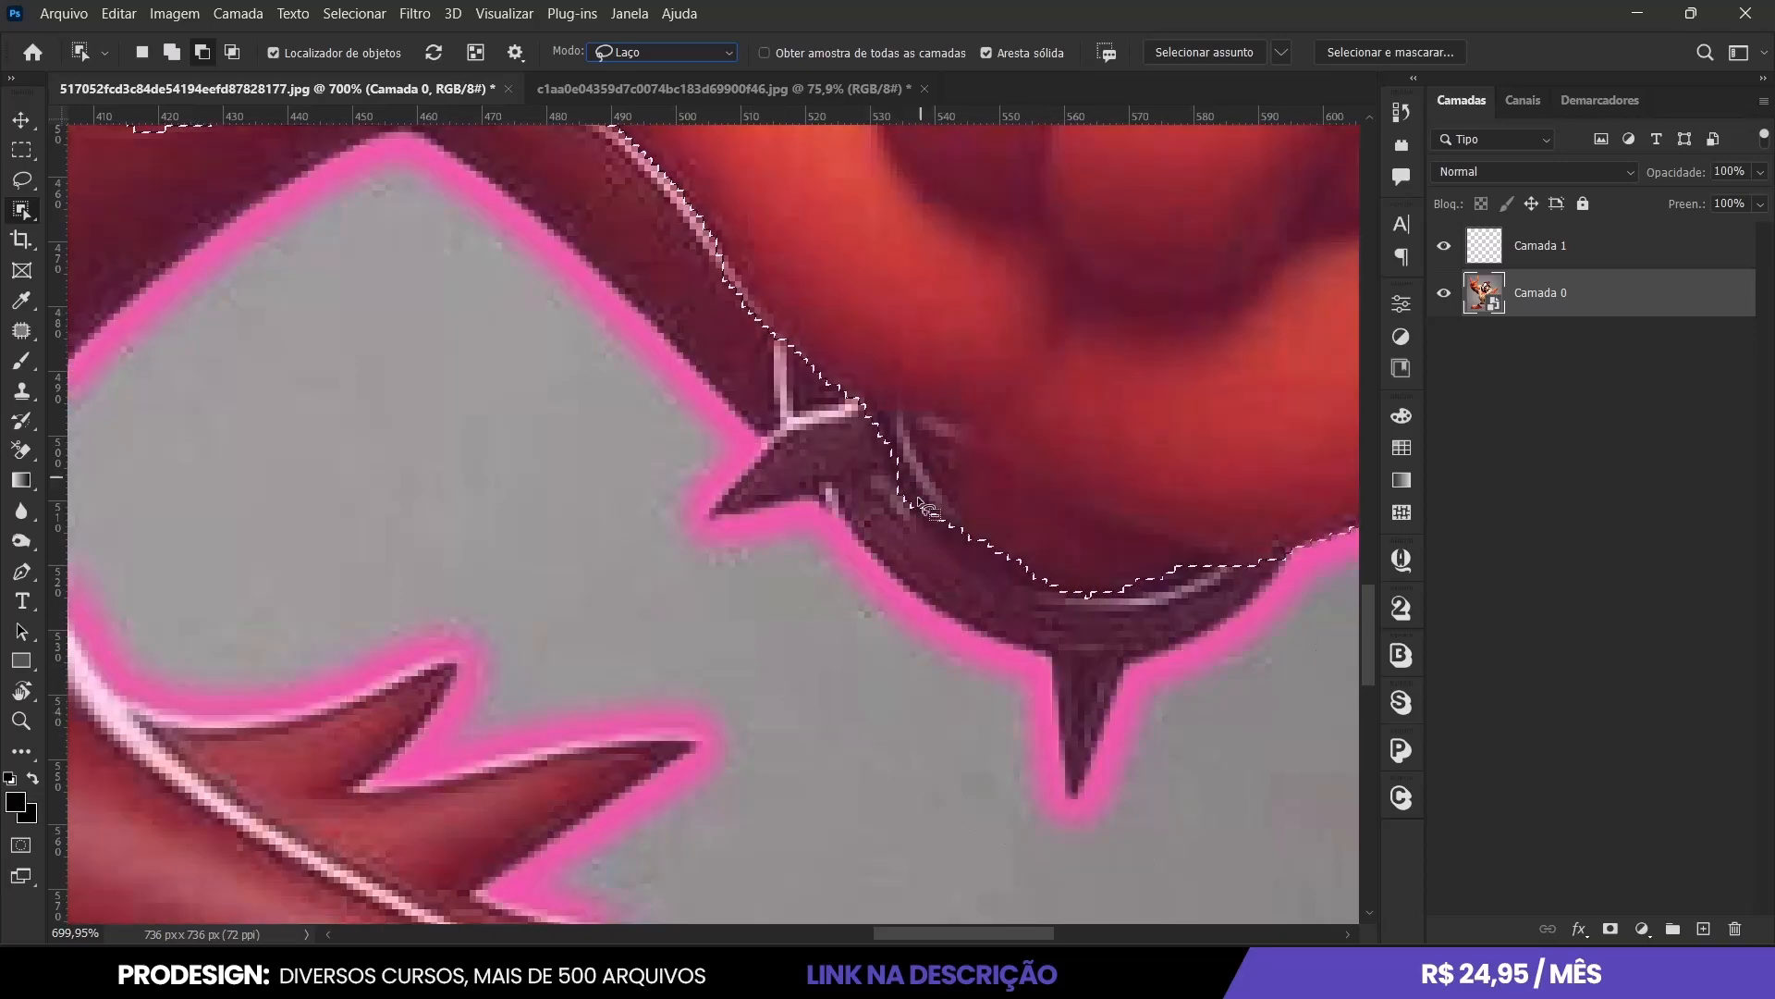
left_click_drag(844, 607, 702, 602)
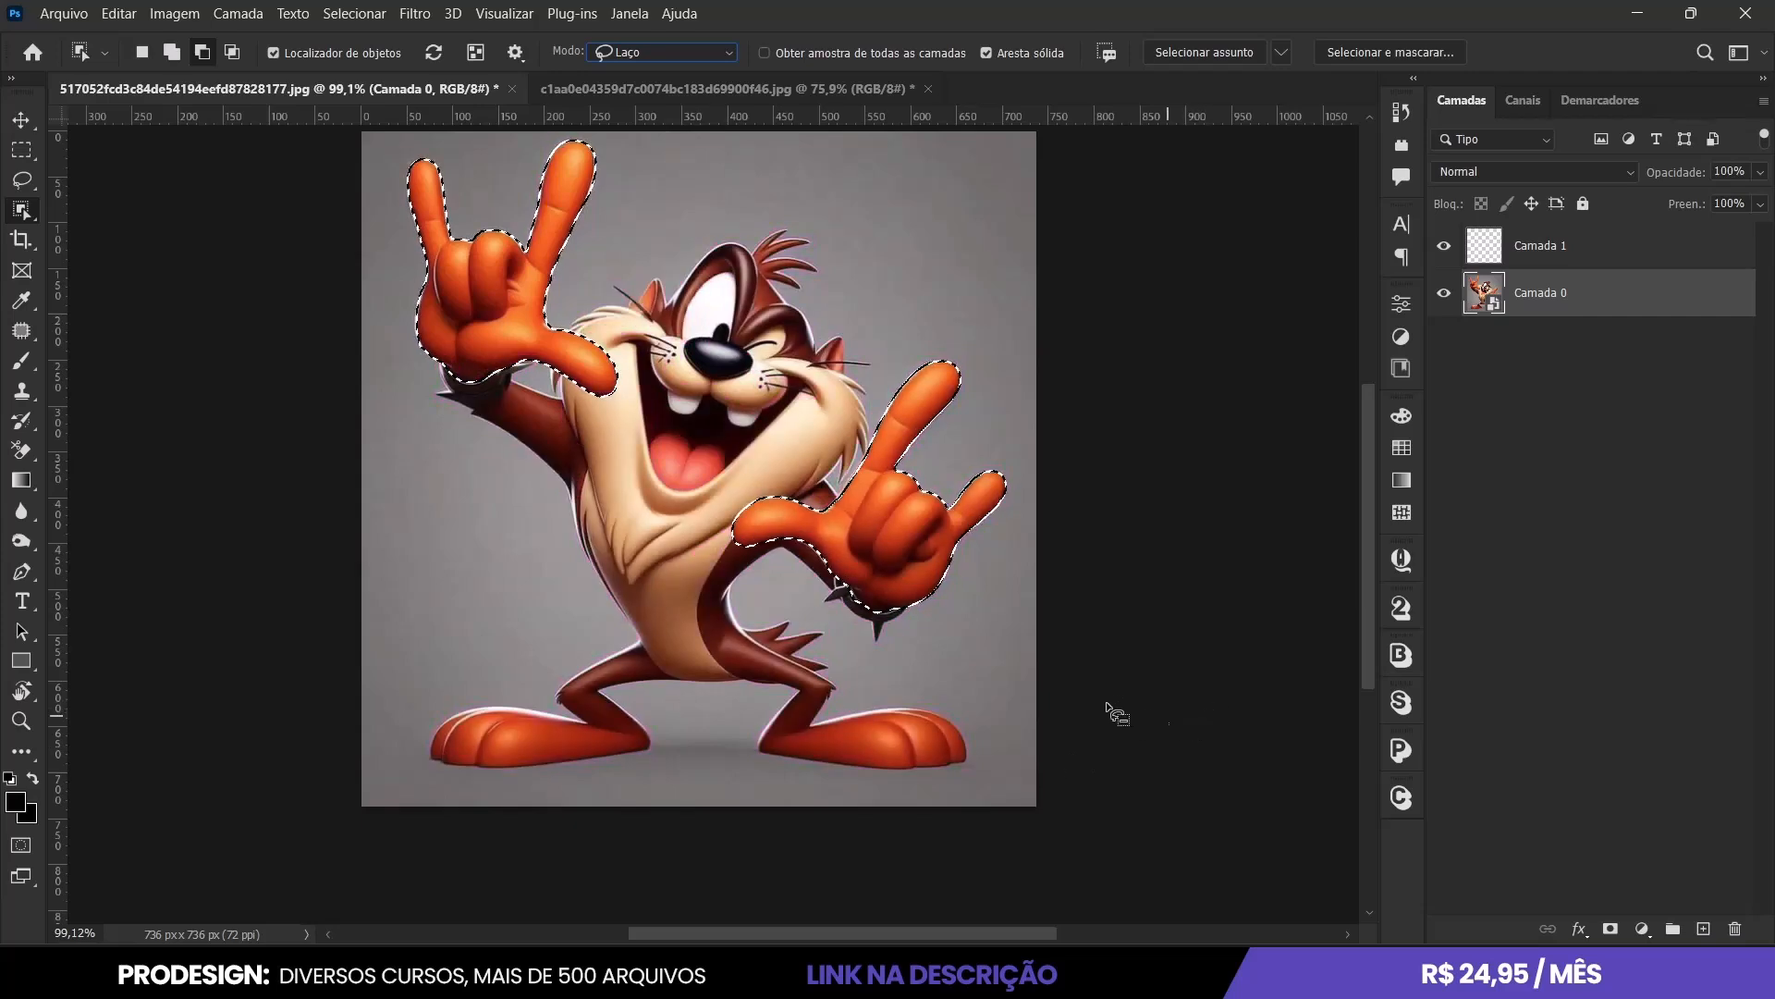
Intersect the selection with a lasso around the raised hand's little finger, then deselect.
left_click(235, 54)
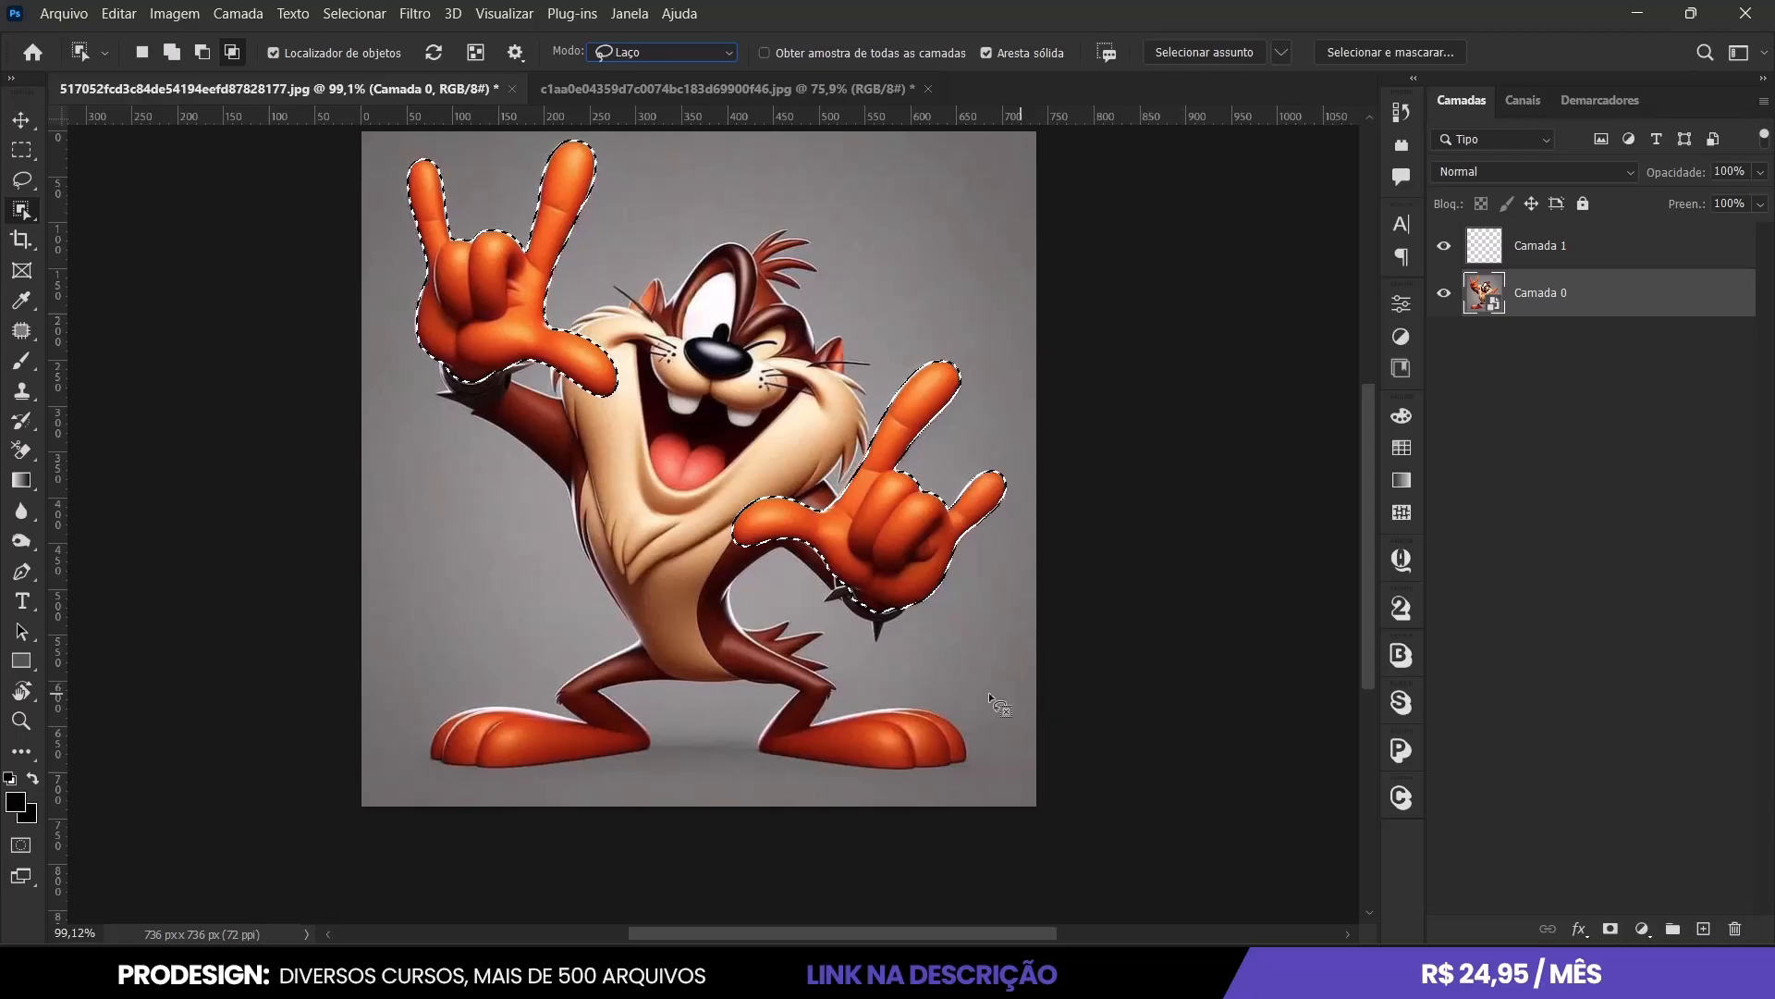
left_click_drag(866, 601, 1059, 605)
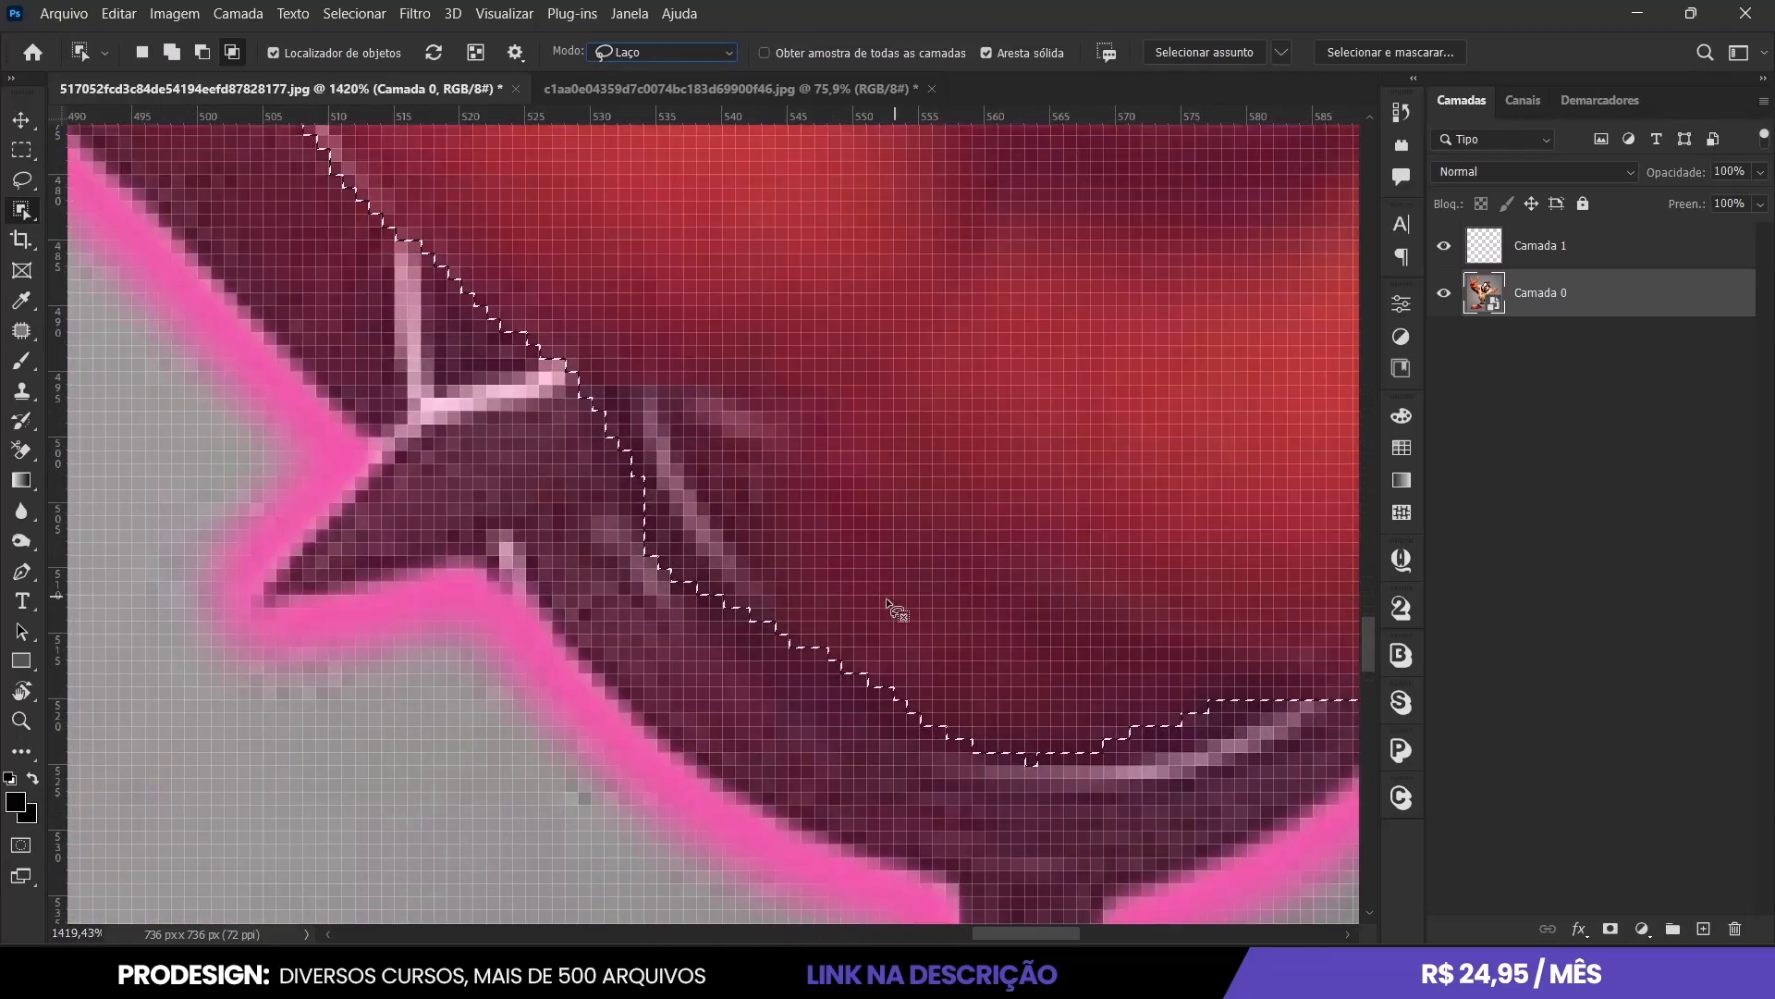
left_click_drag(833, 606, 689, 602)
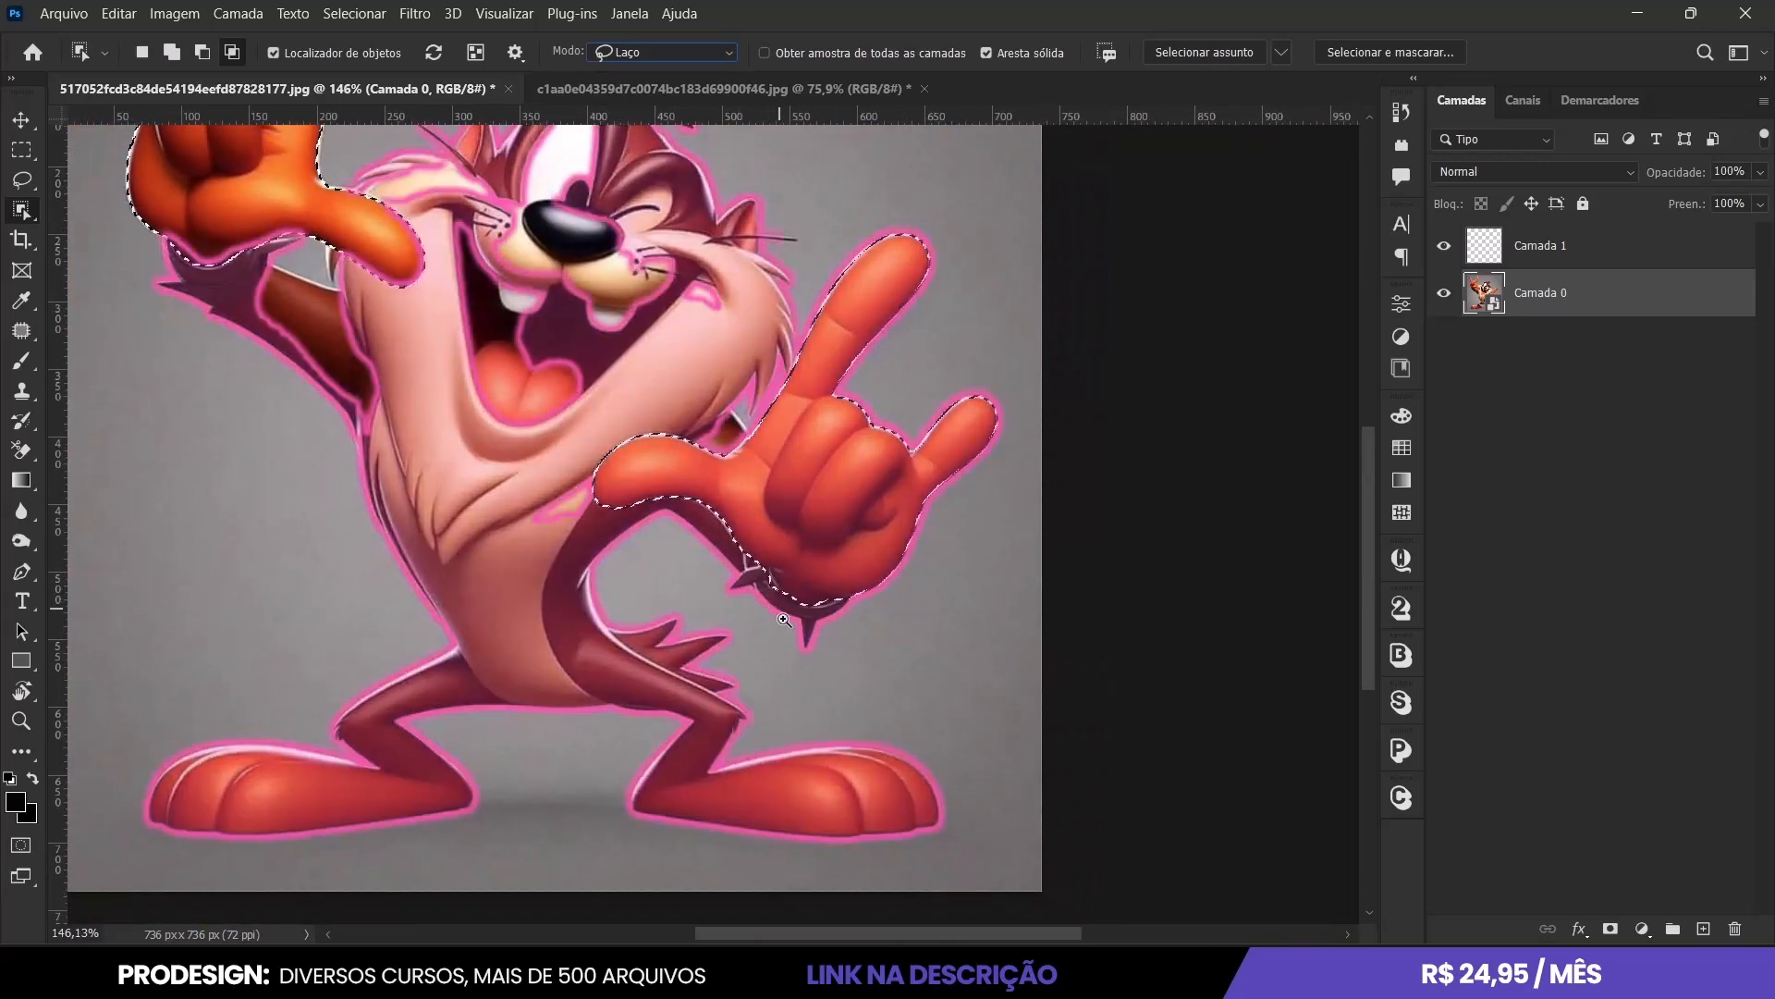
left_click_drag(897, 688, 845, 682)
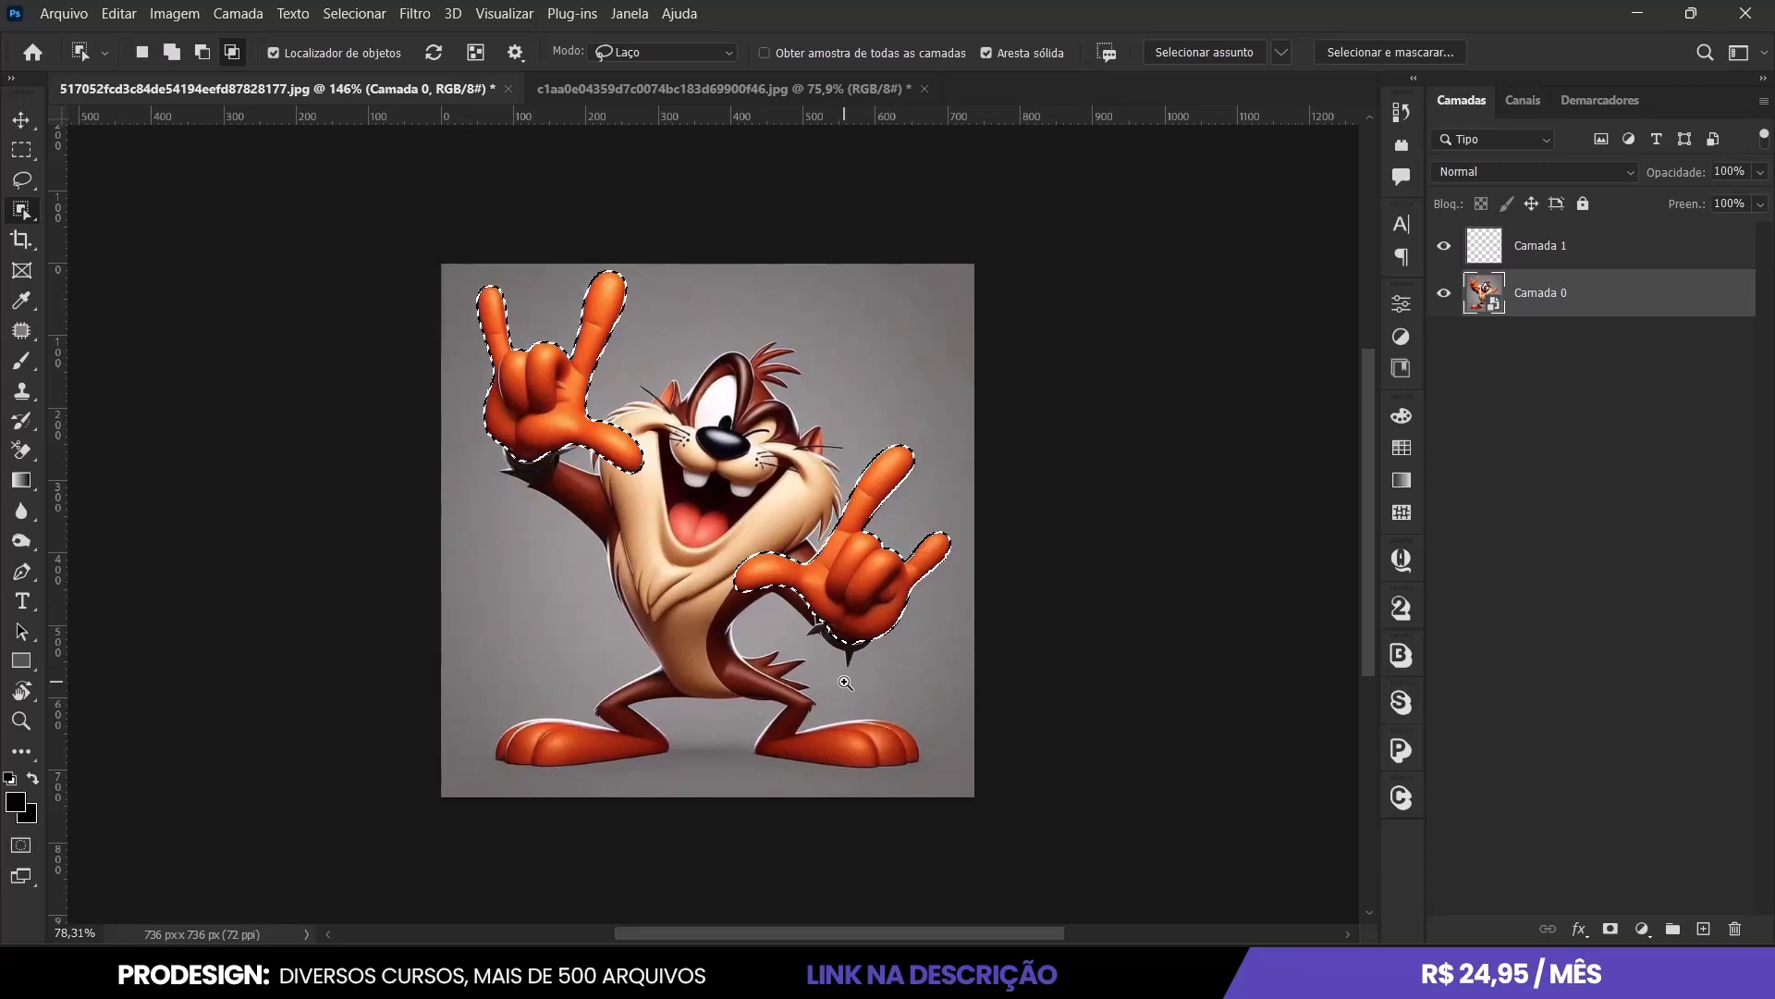
left_click_drag(473, 279, 546, 278)
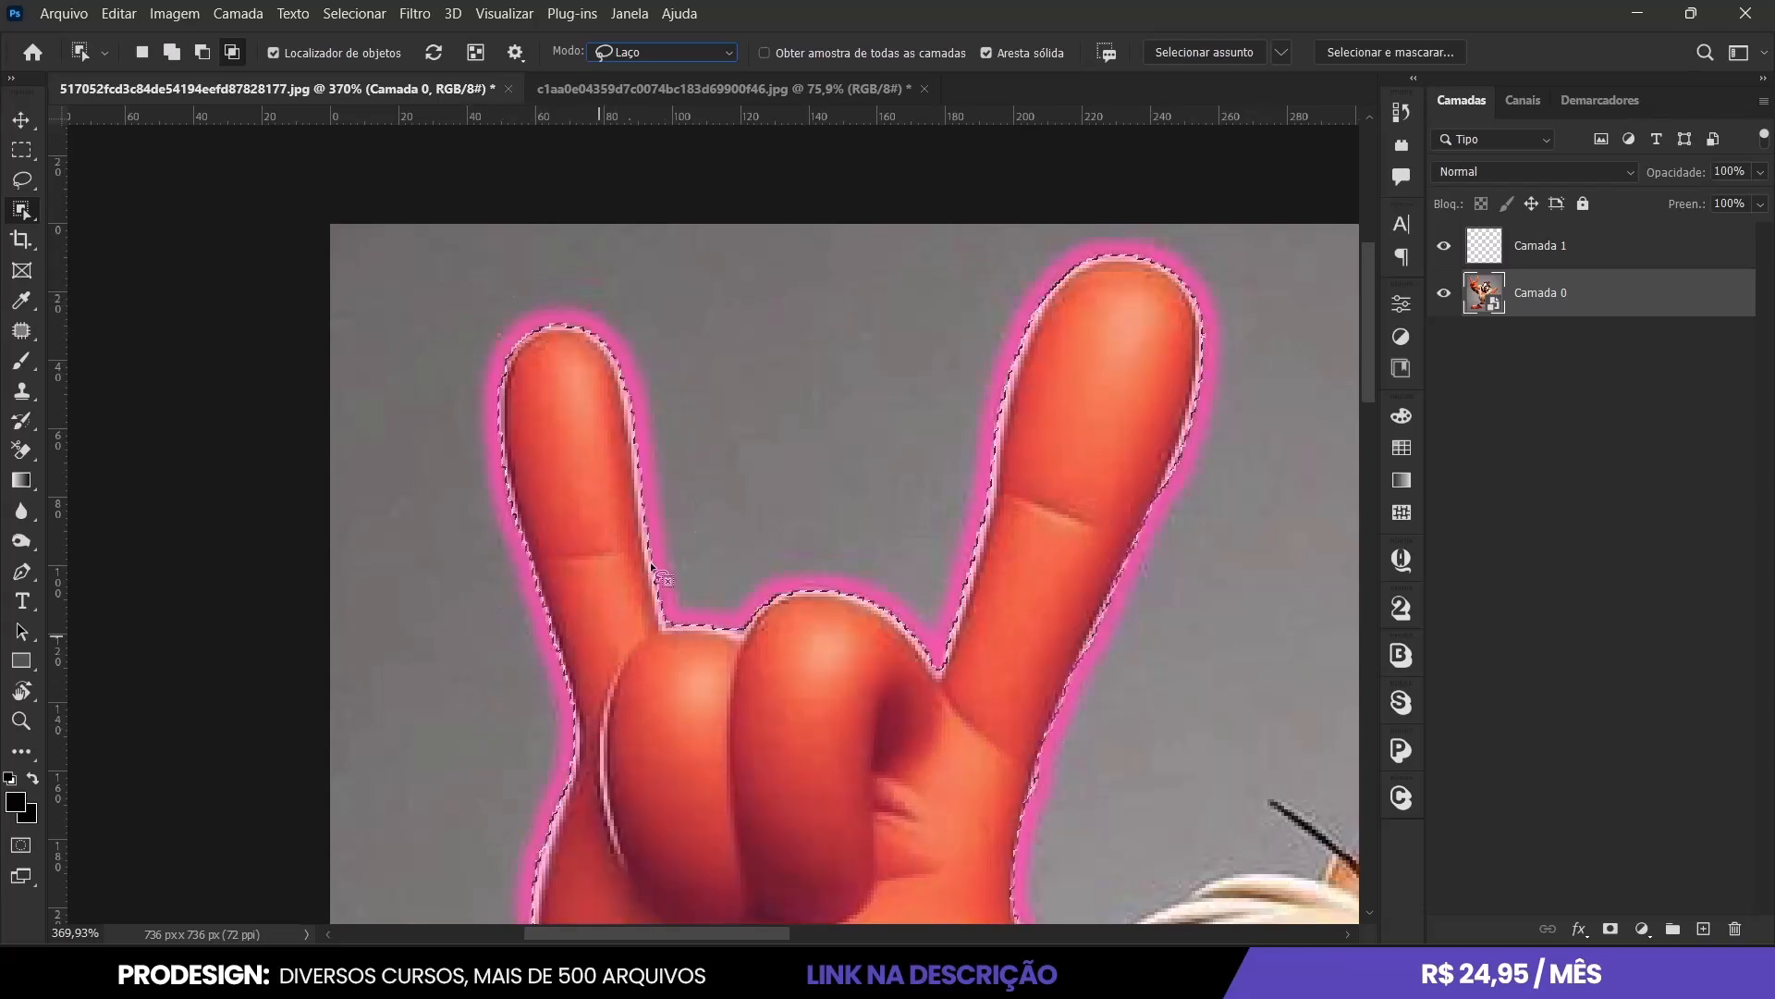
mouse_move(627, 292)
left_mouse_down()
mouse_move(559, 283)
mouse_move(504, 312)
mouse_move(485, 422)
mouse_move(516, 615)
mouse_move(574, 775)
left_mouse_up()
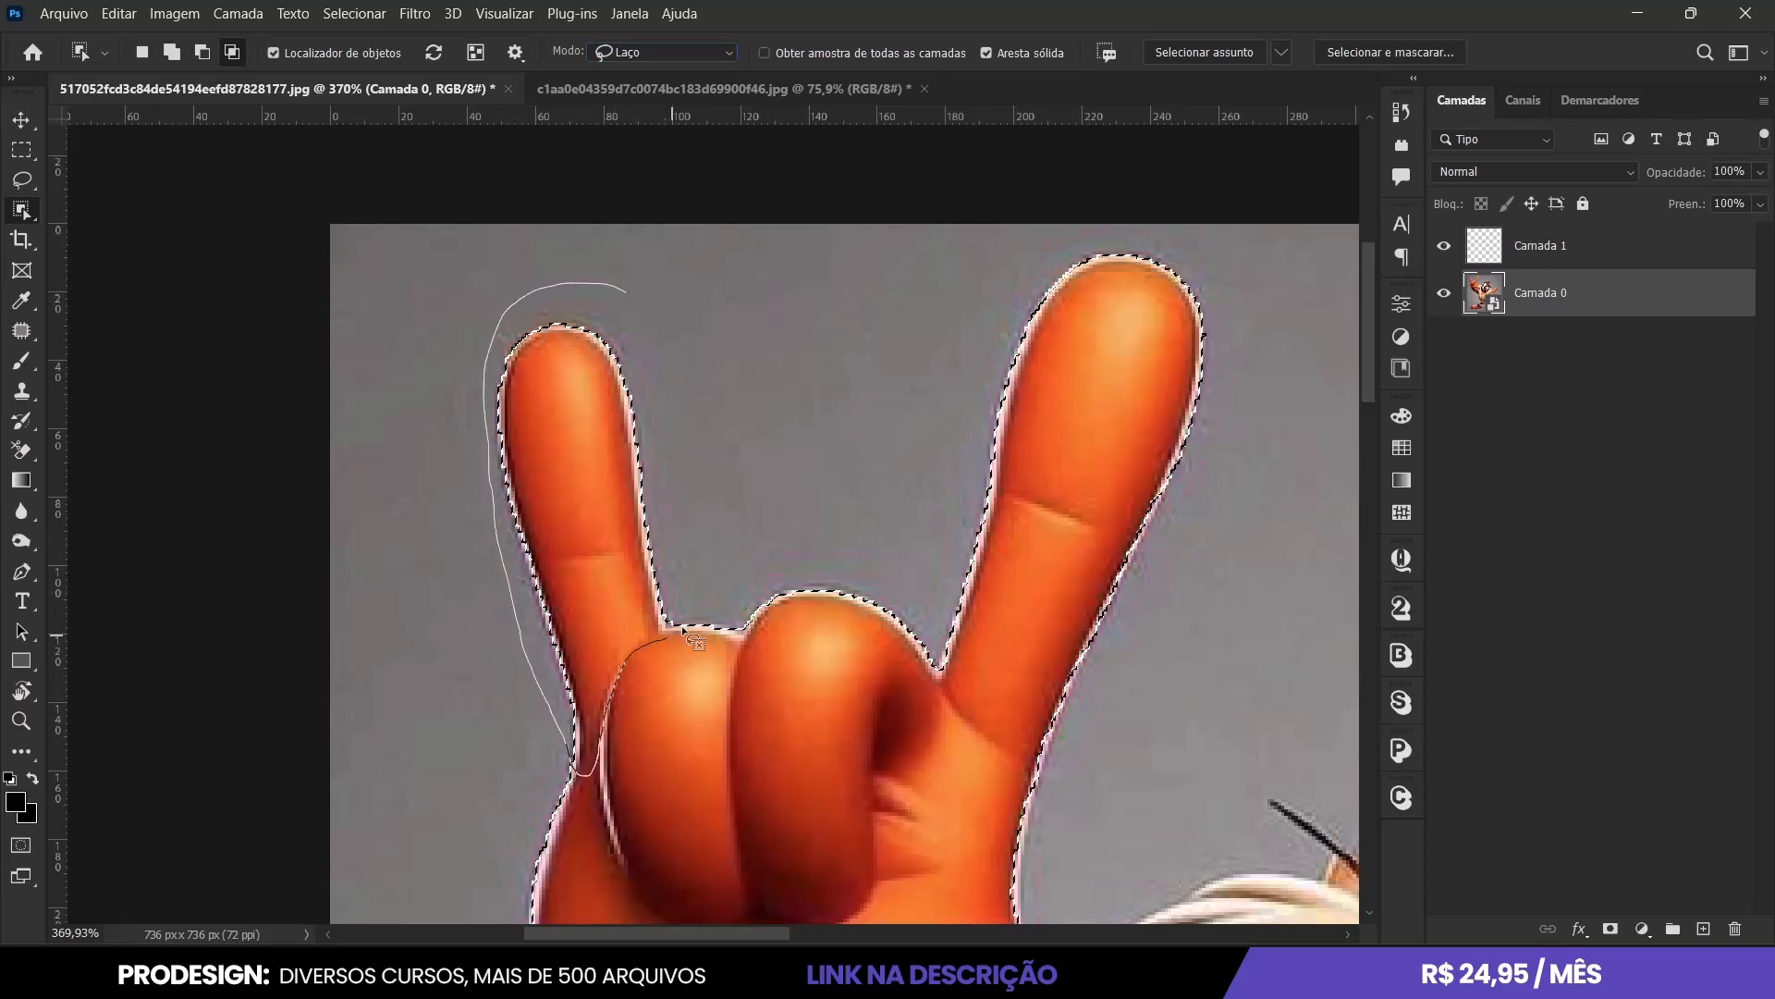
left_click_drag(624, 289, 626, 292)
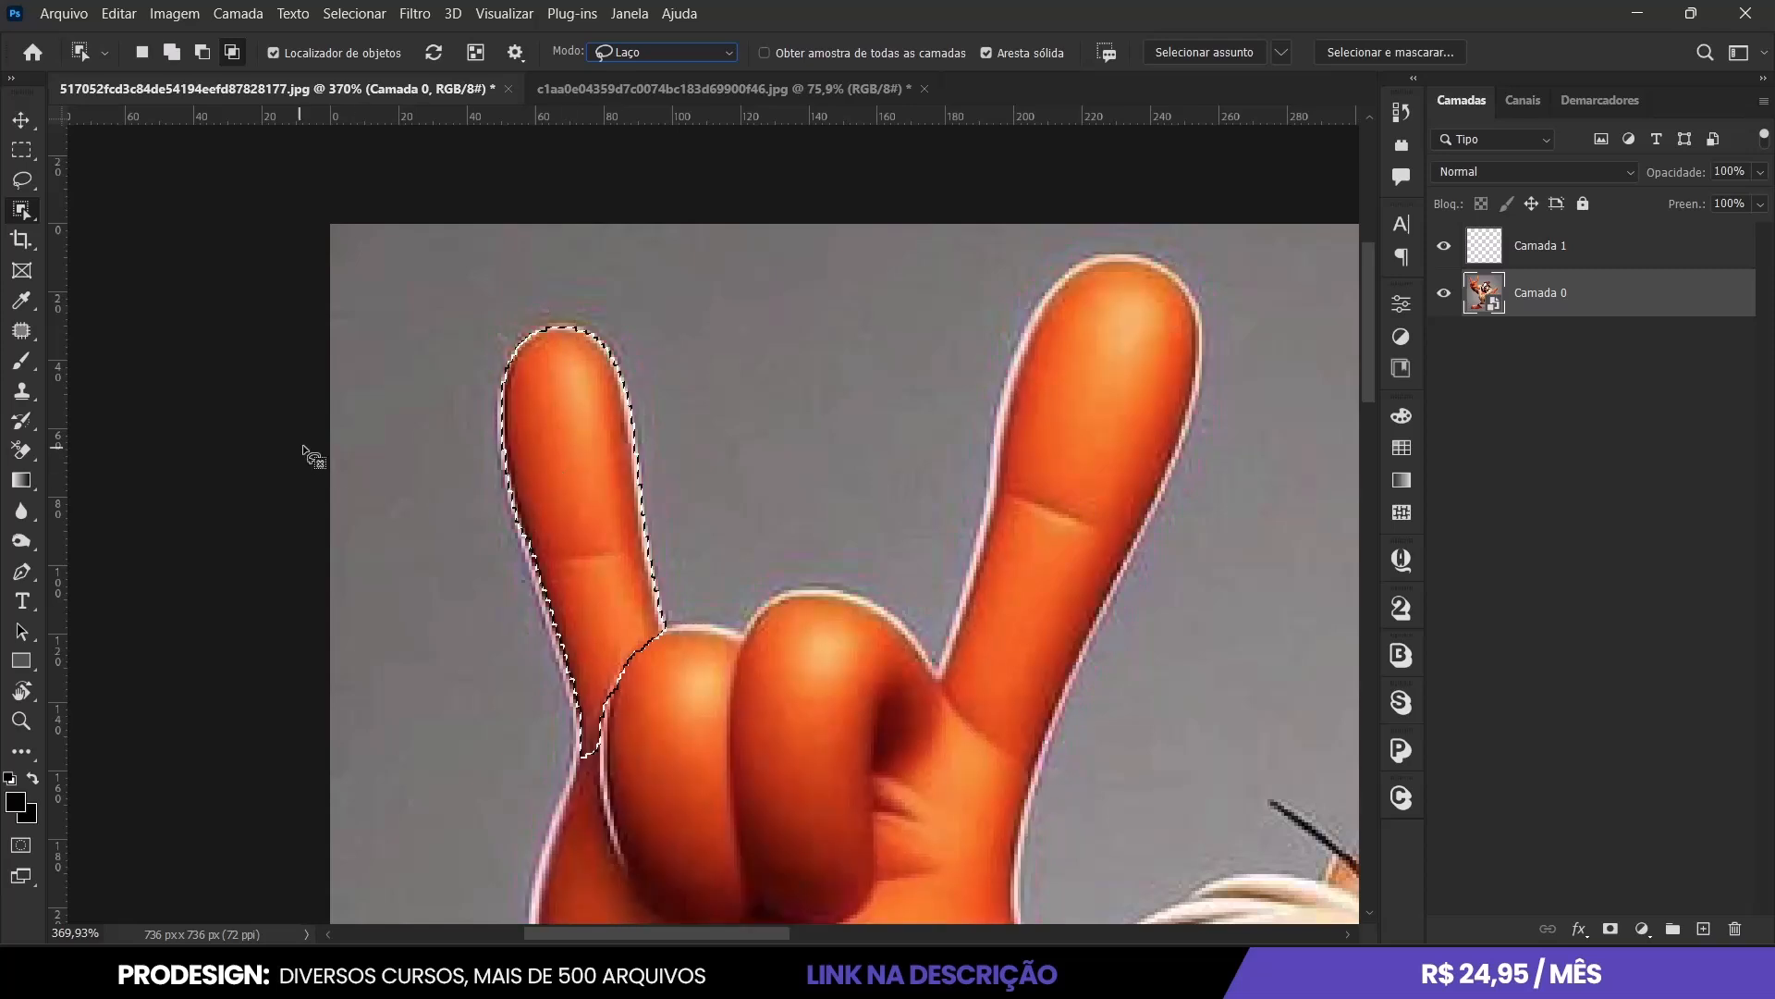
scroll(368, 469, "down", 8)
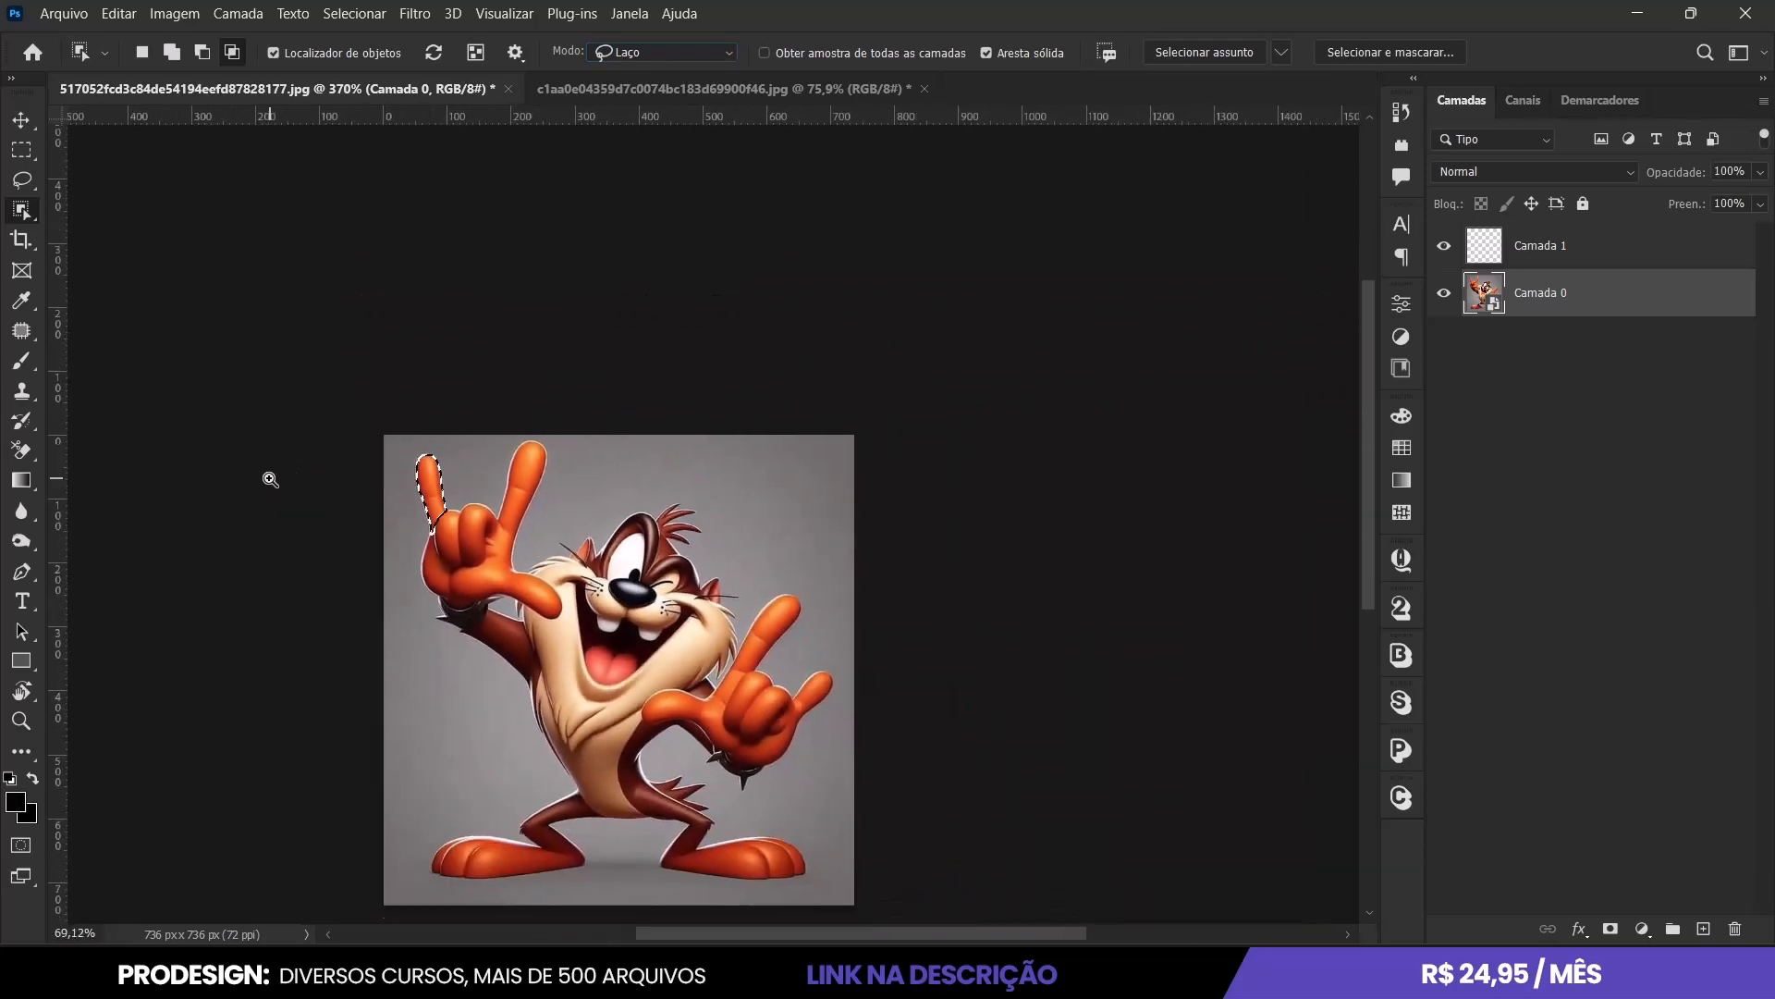
key("ctrl+d")
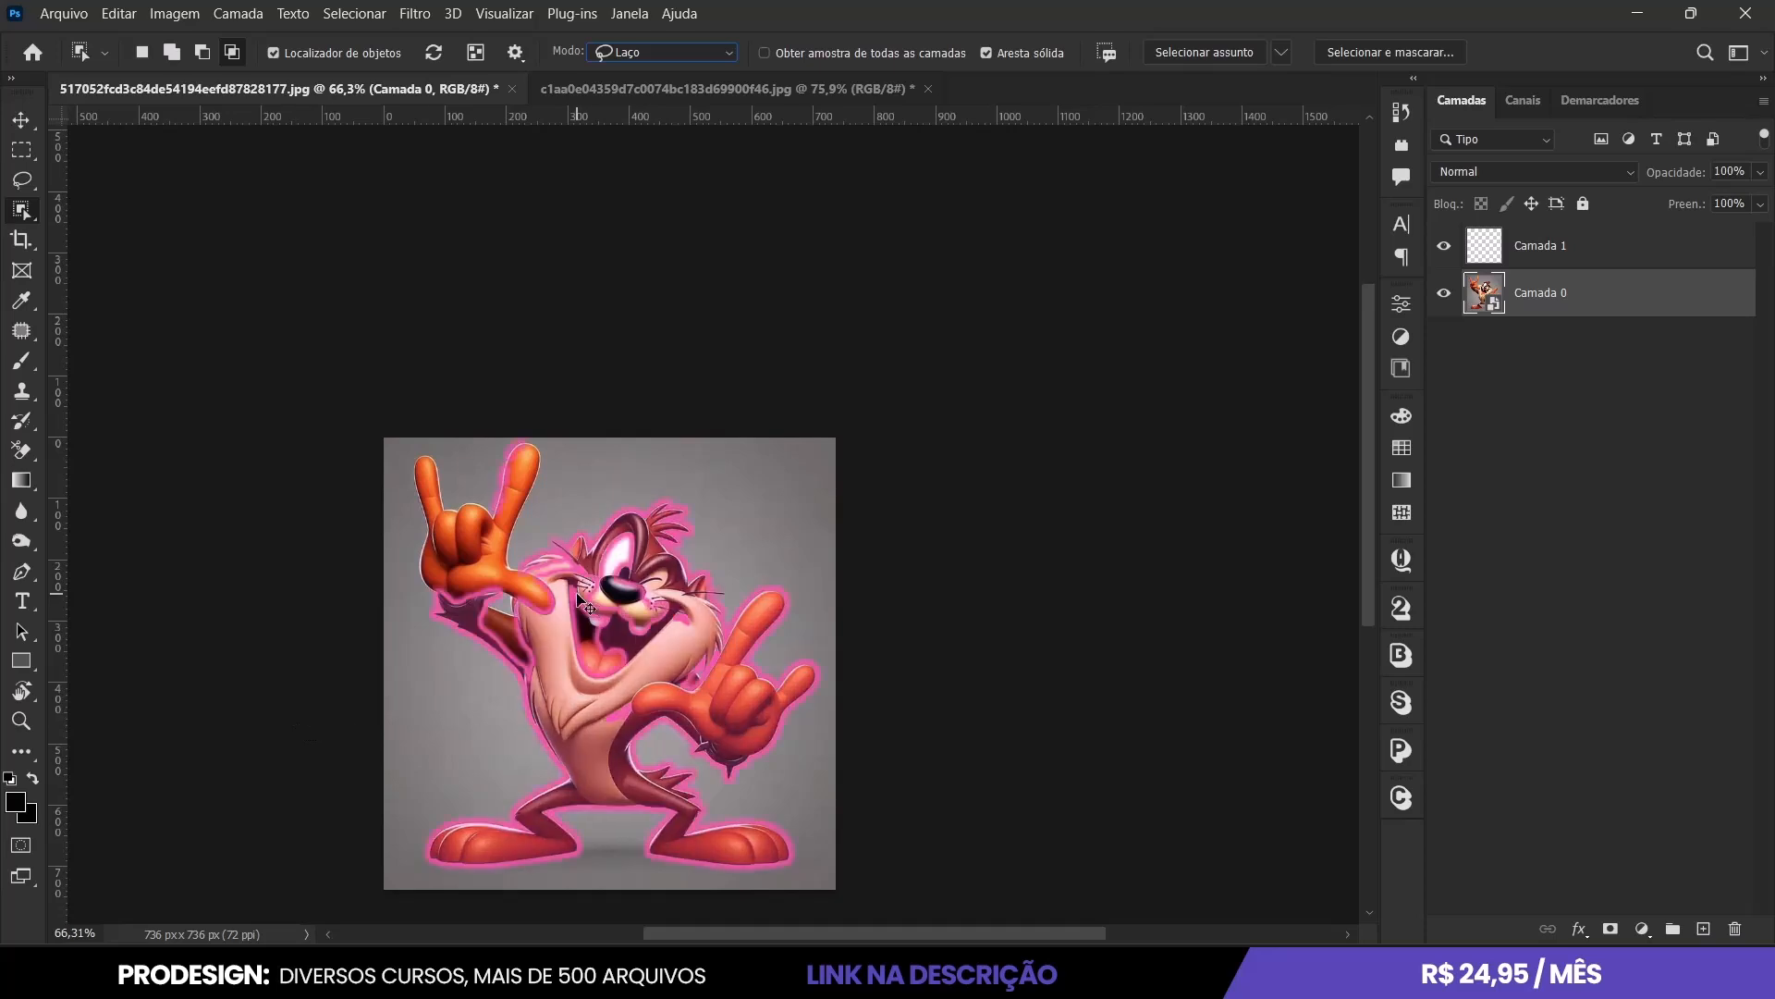
scroll(577, 594, "up", 5)
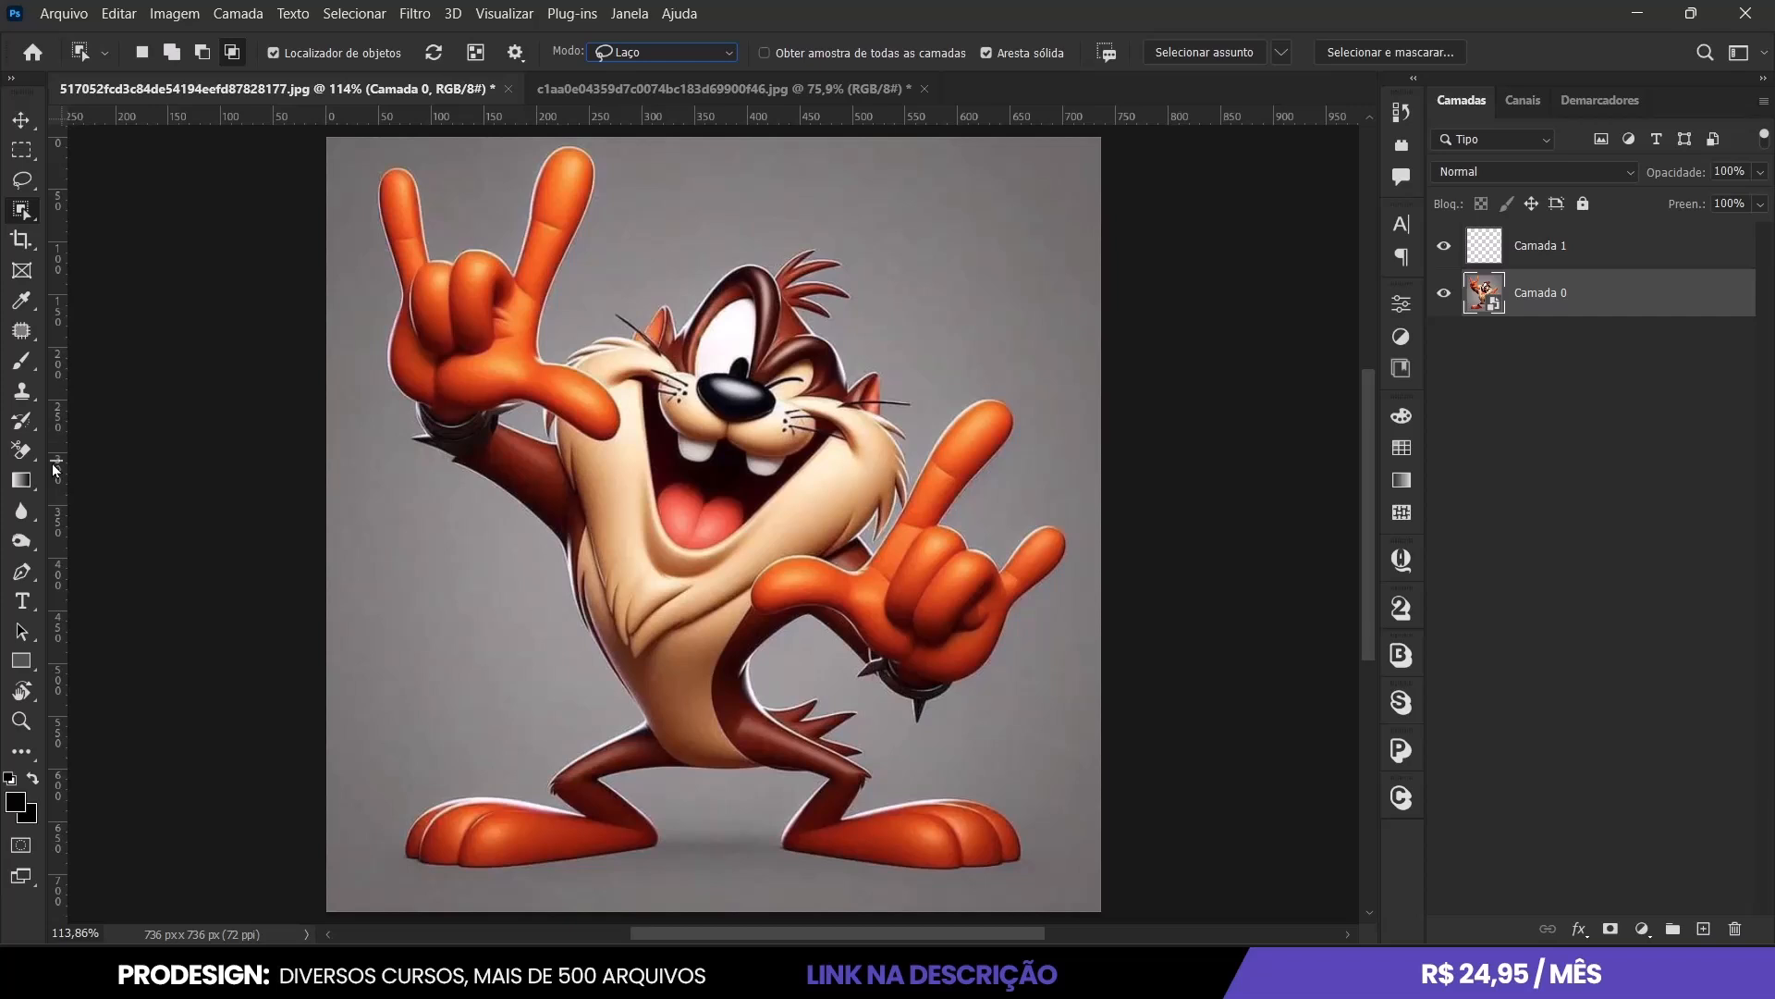
Select the raised hand with the Object Selection tool, set the tool to add to the selection, and deselect.
left_click(492, 320)
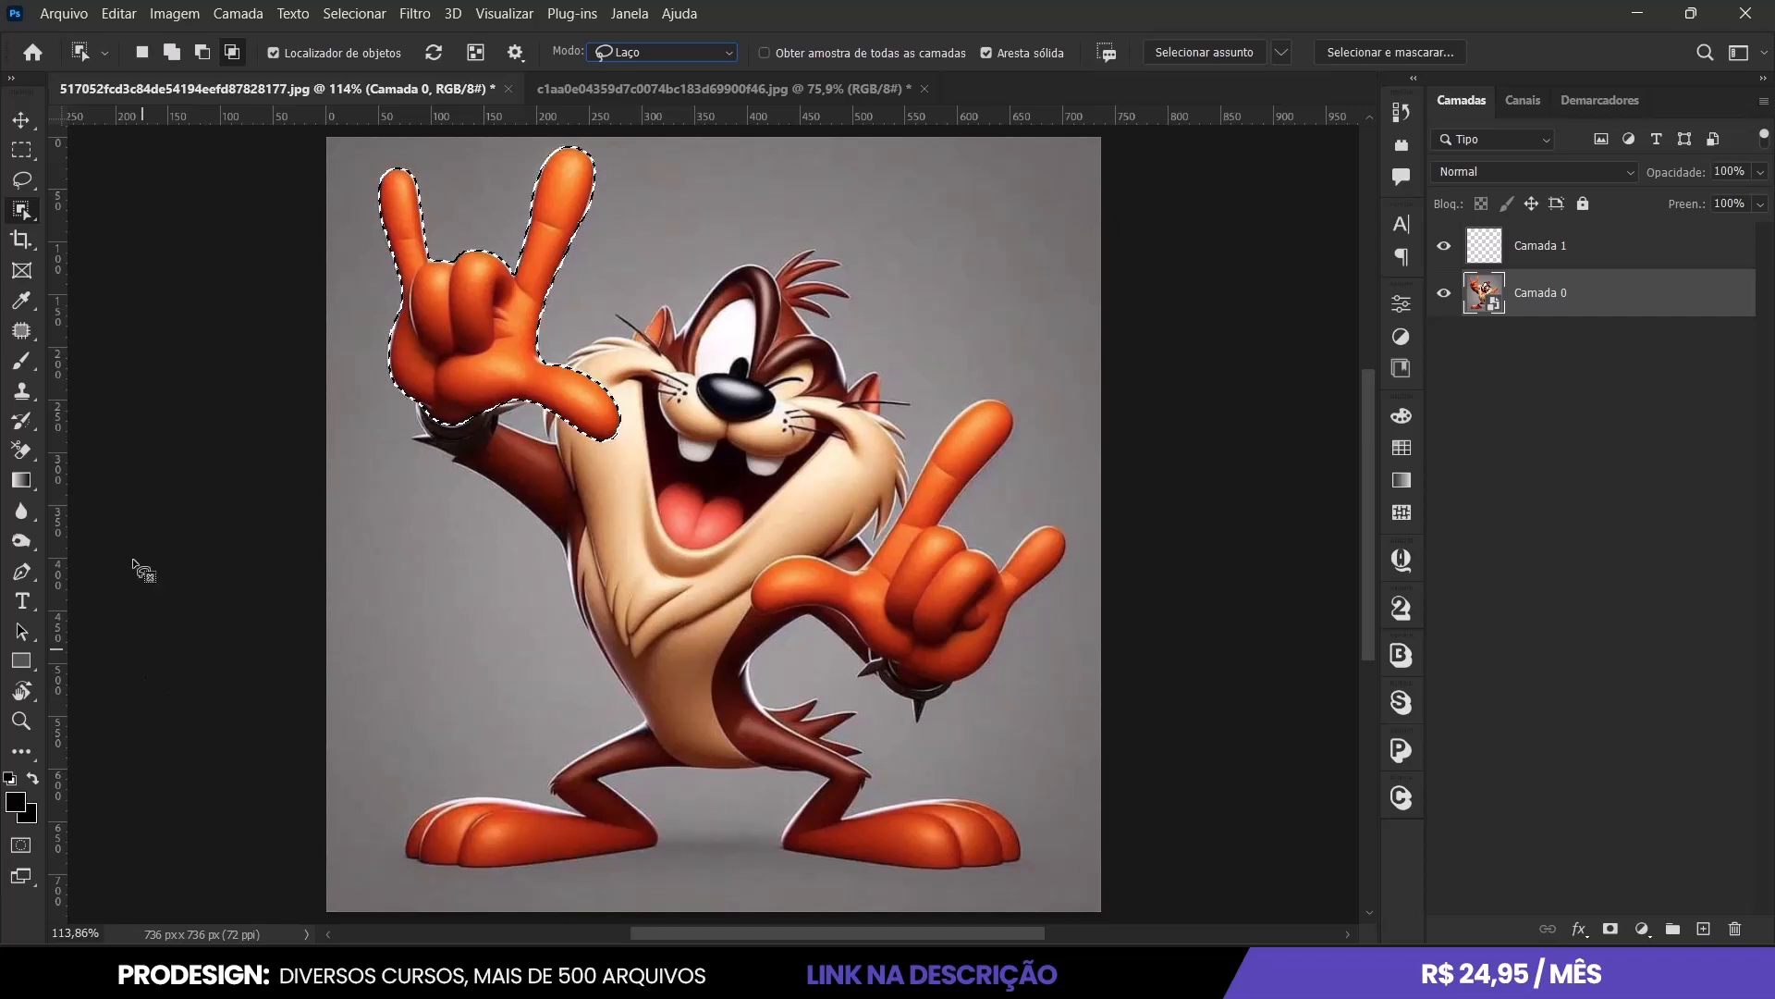
left_click(164, 54)
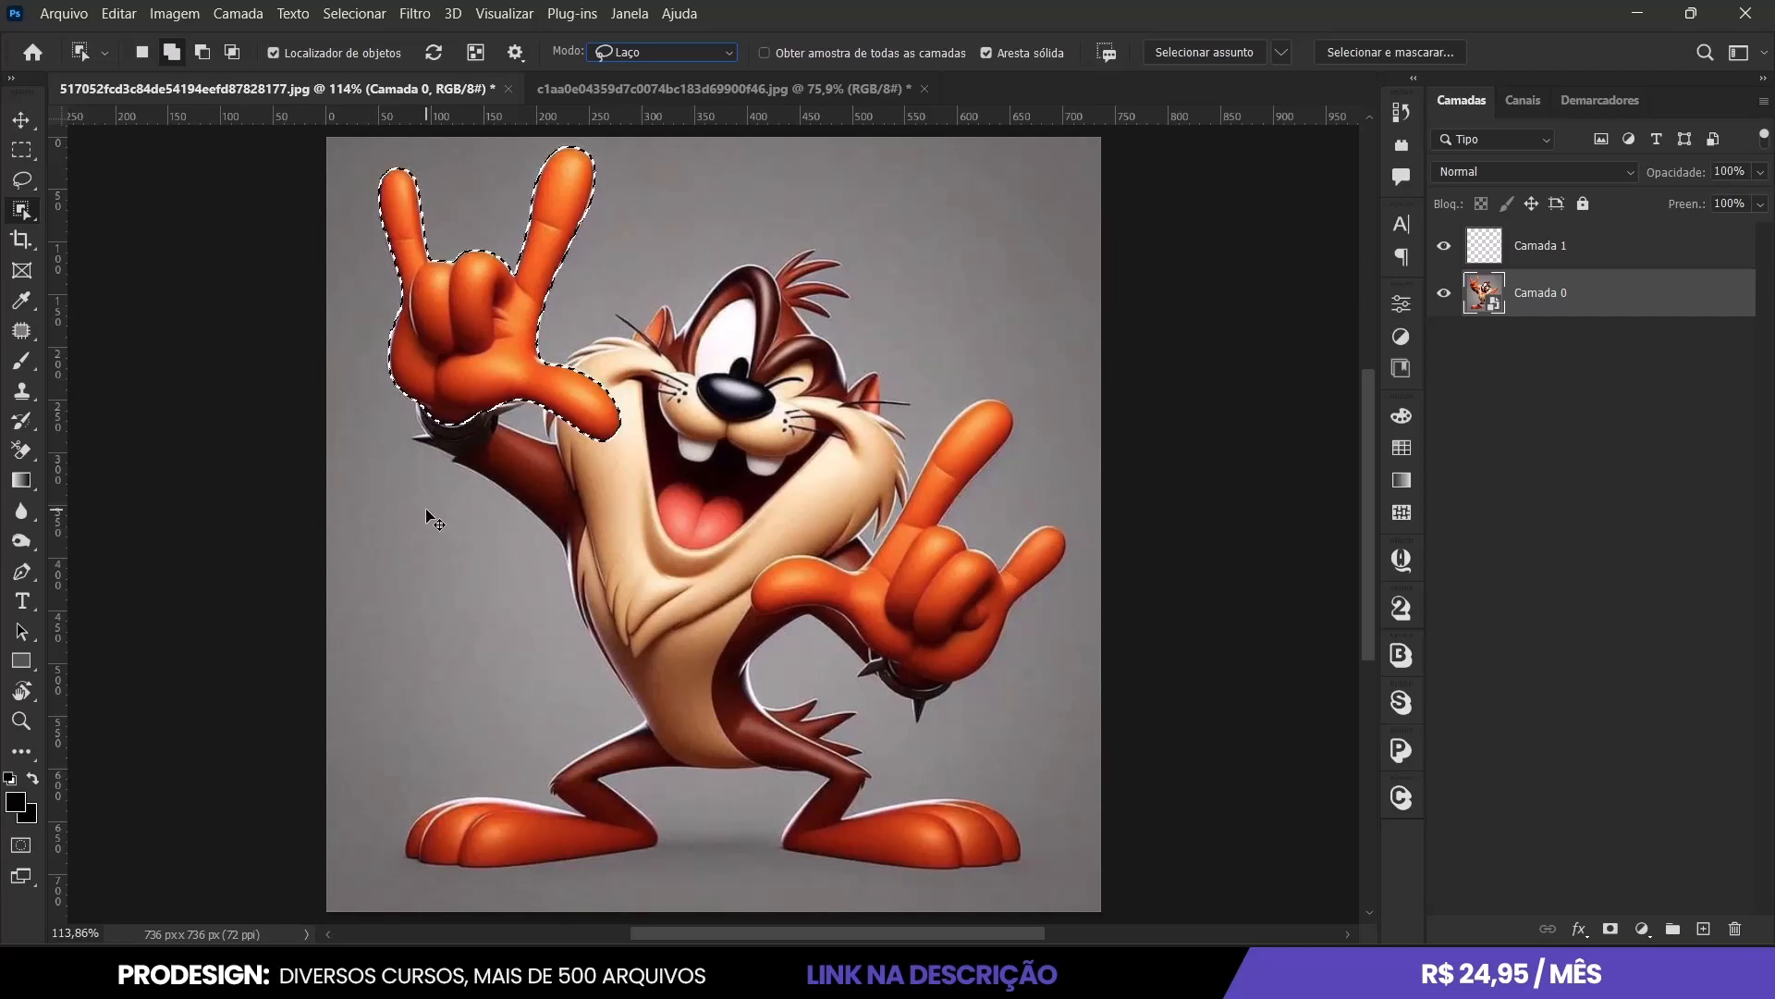
key("ctrl+d")
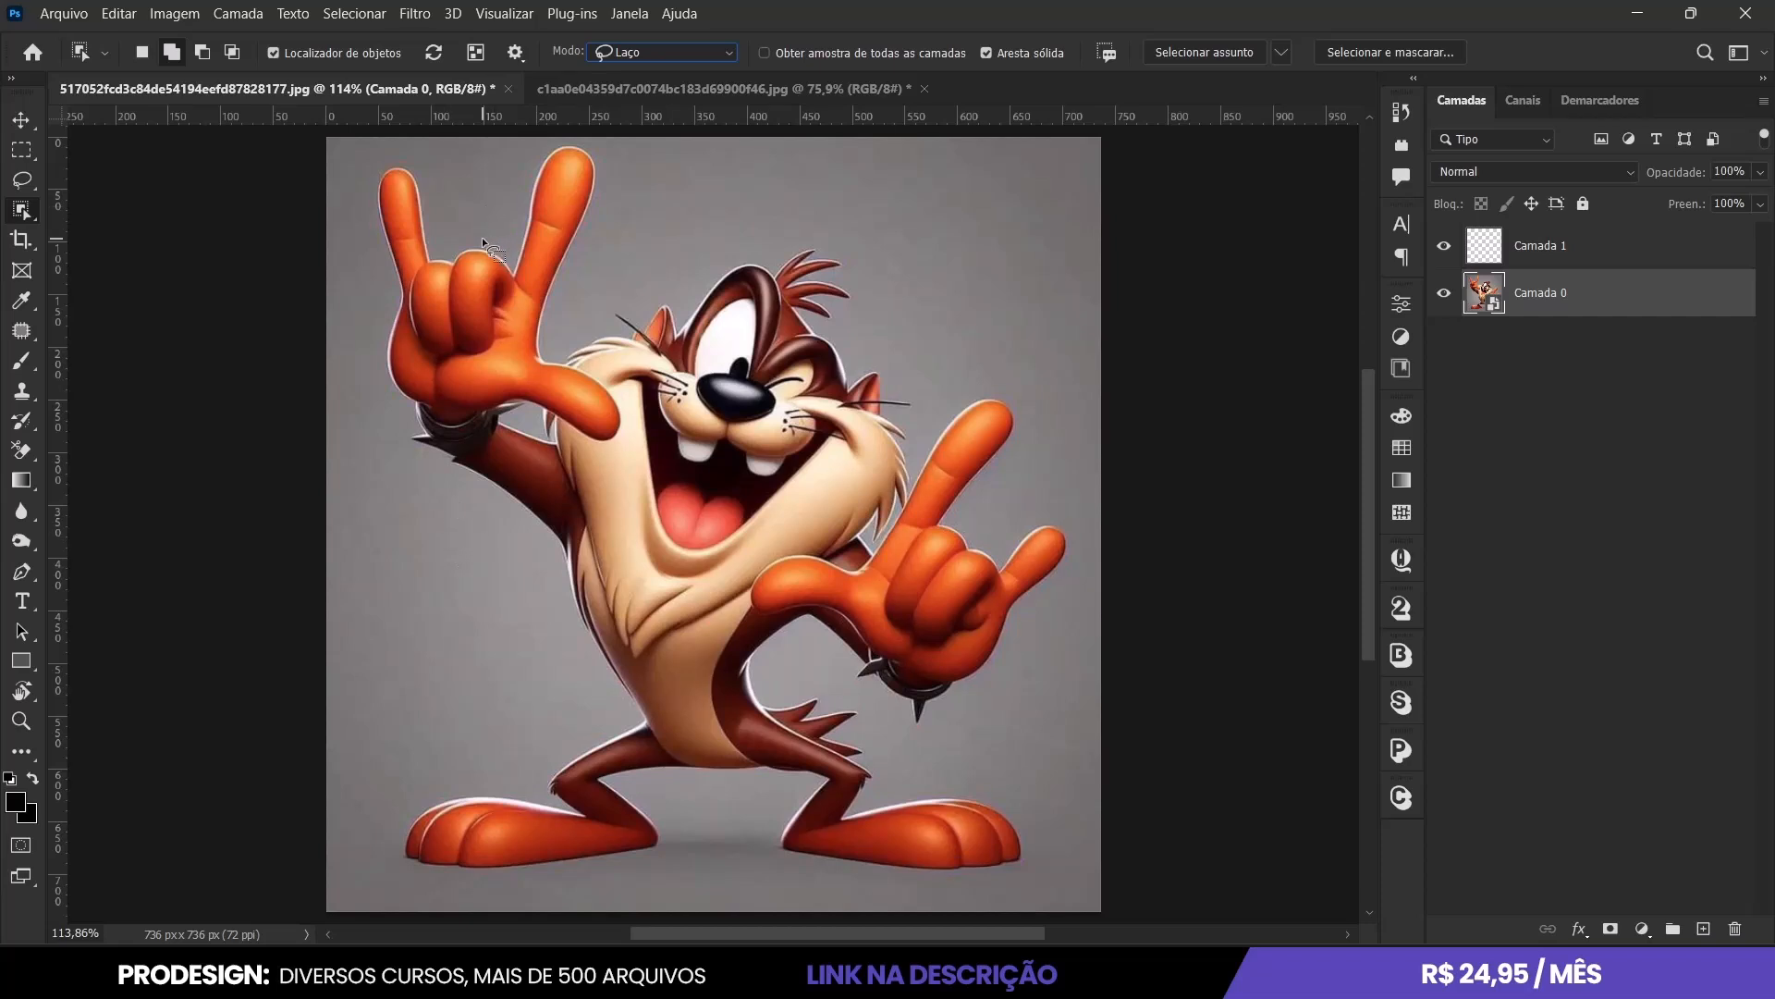
Outline the whole character on Camada 0 with the object lasso to select it.
mouse_move(379, 152)
left_mouse_down()
mouse_move(360, 193)
mouse_move(371, 251)
left_mouse_up()
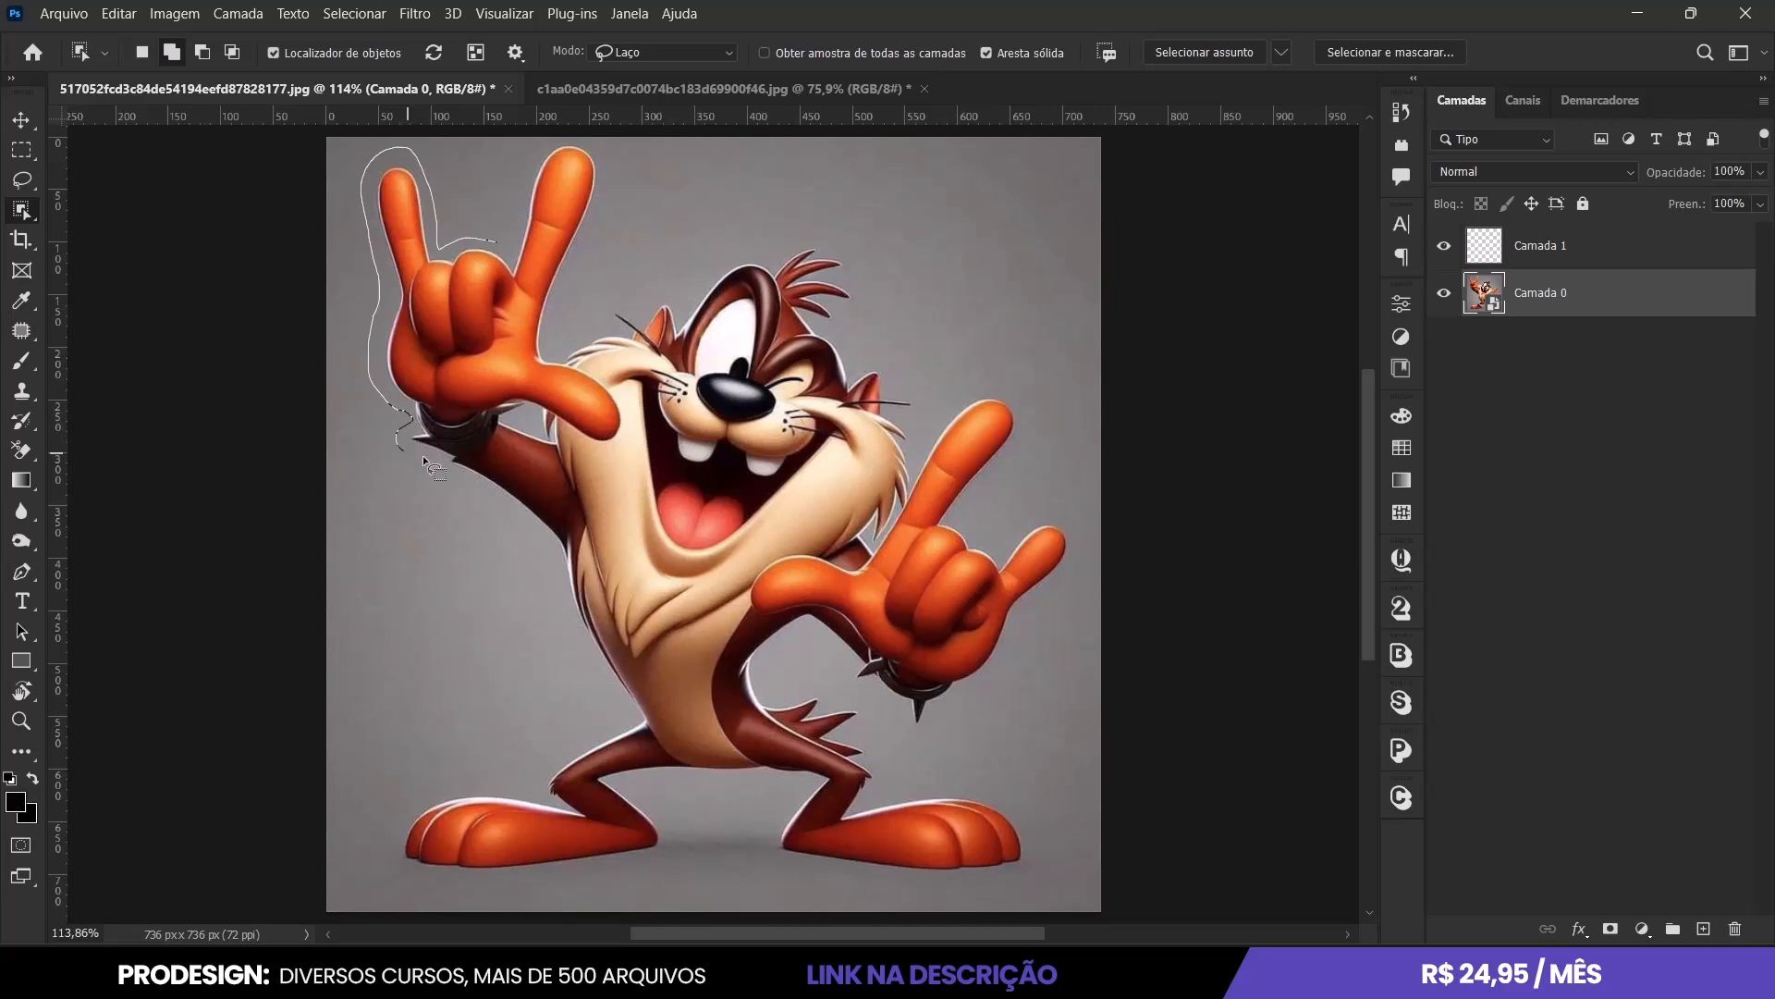
left_click_drag(629, 713, 582, 733)
left_click_drag(405, 877, 558, 880)
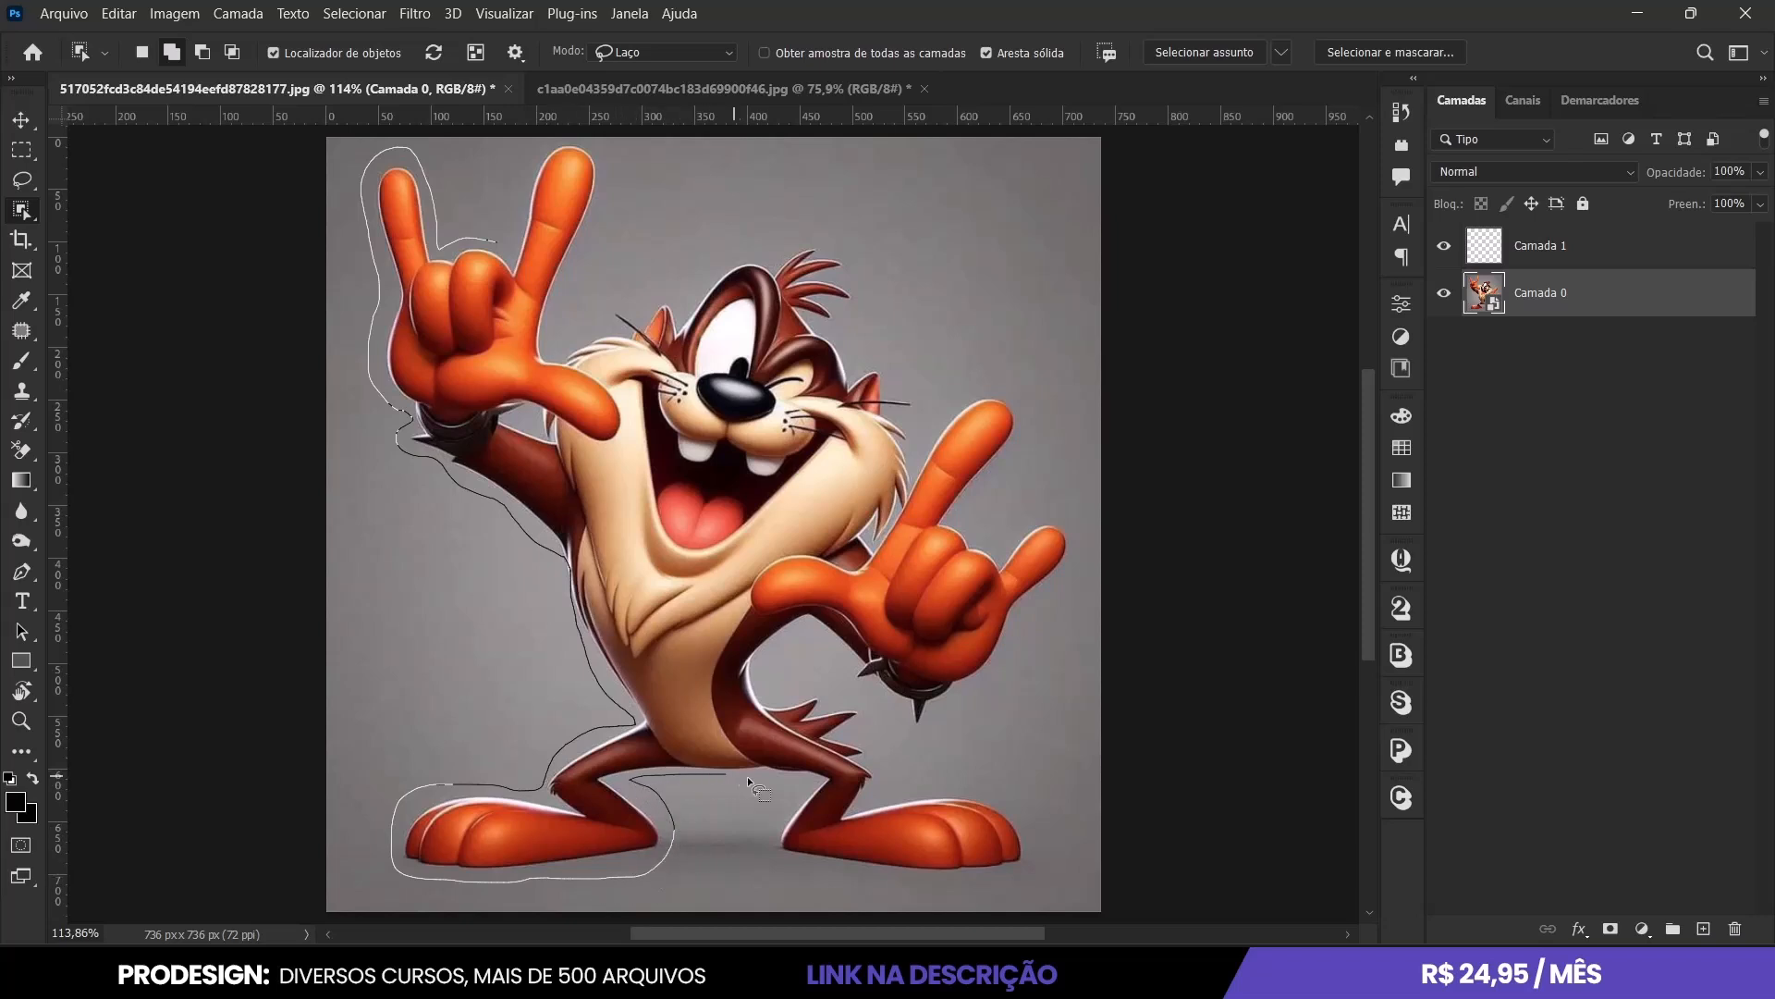
left_click_drag(838, 873, 1008, 886)
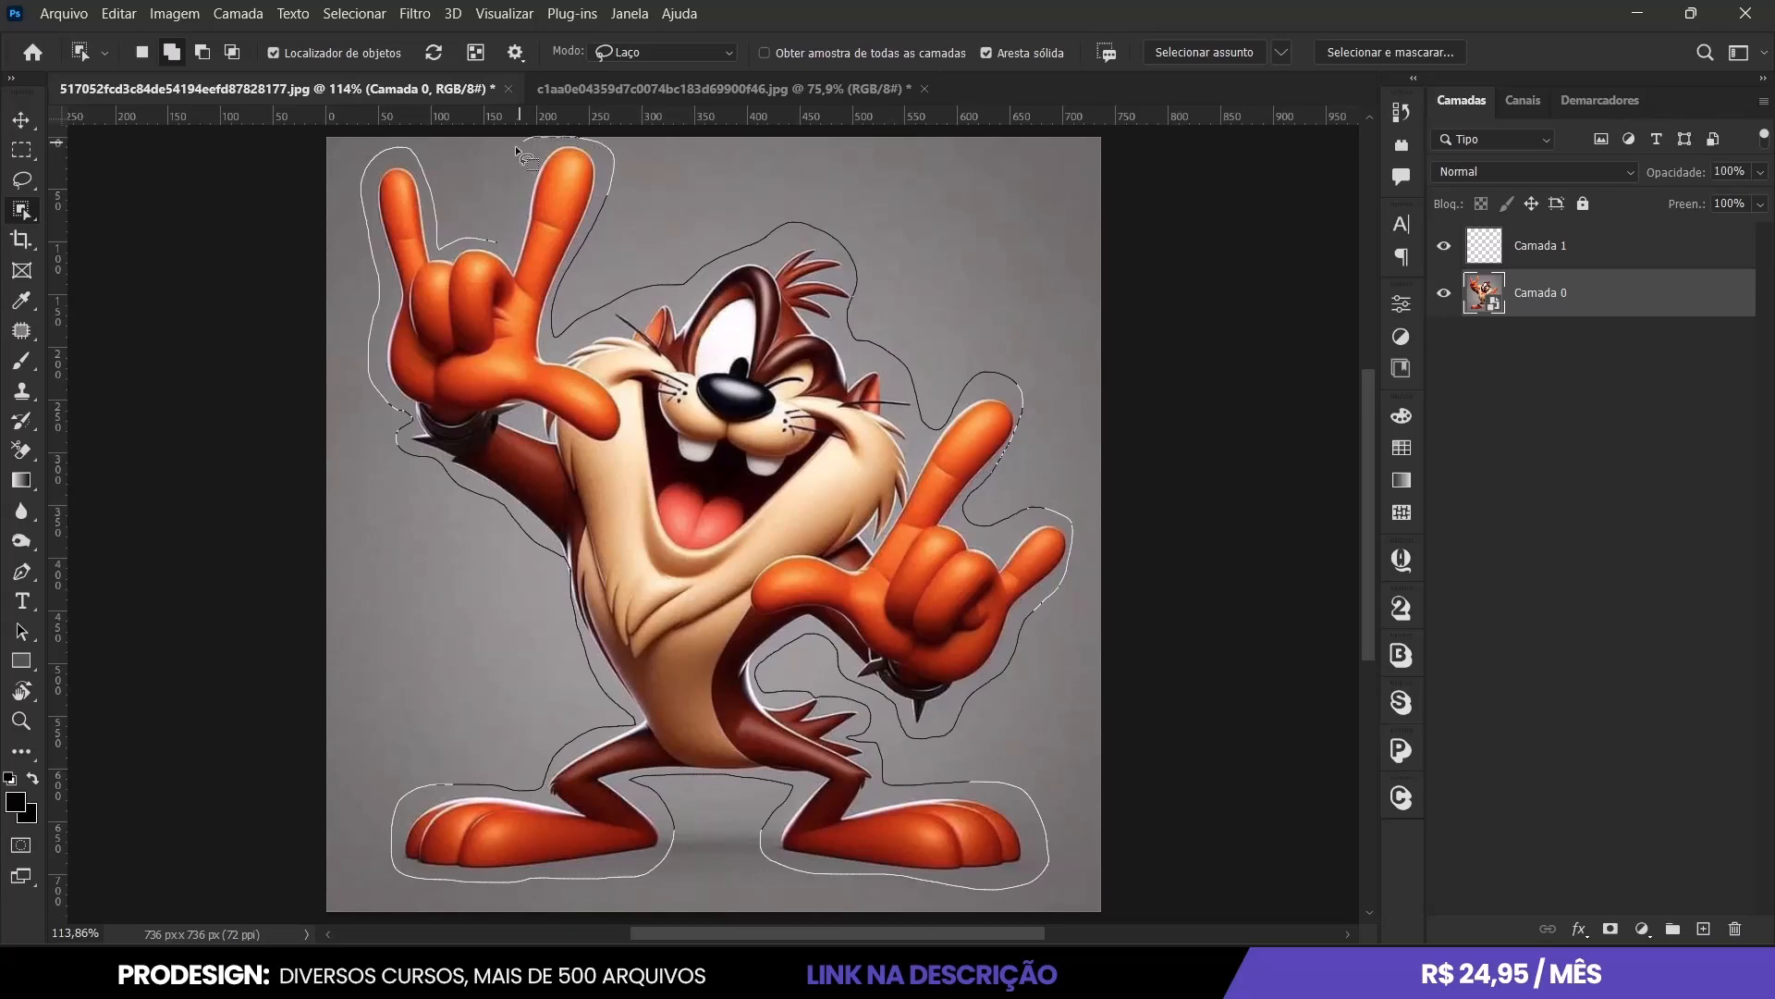
left_click_drag(507, 250, 509, 264)
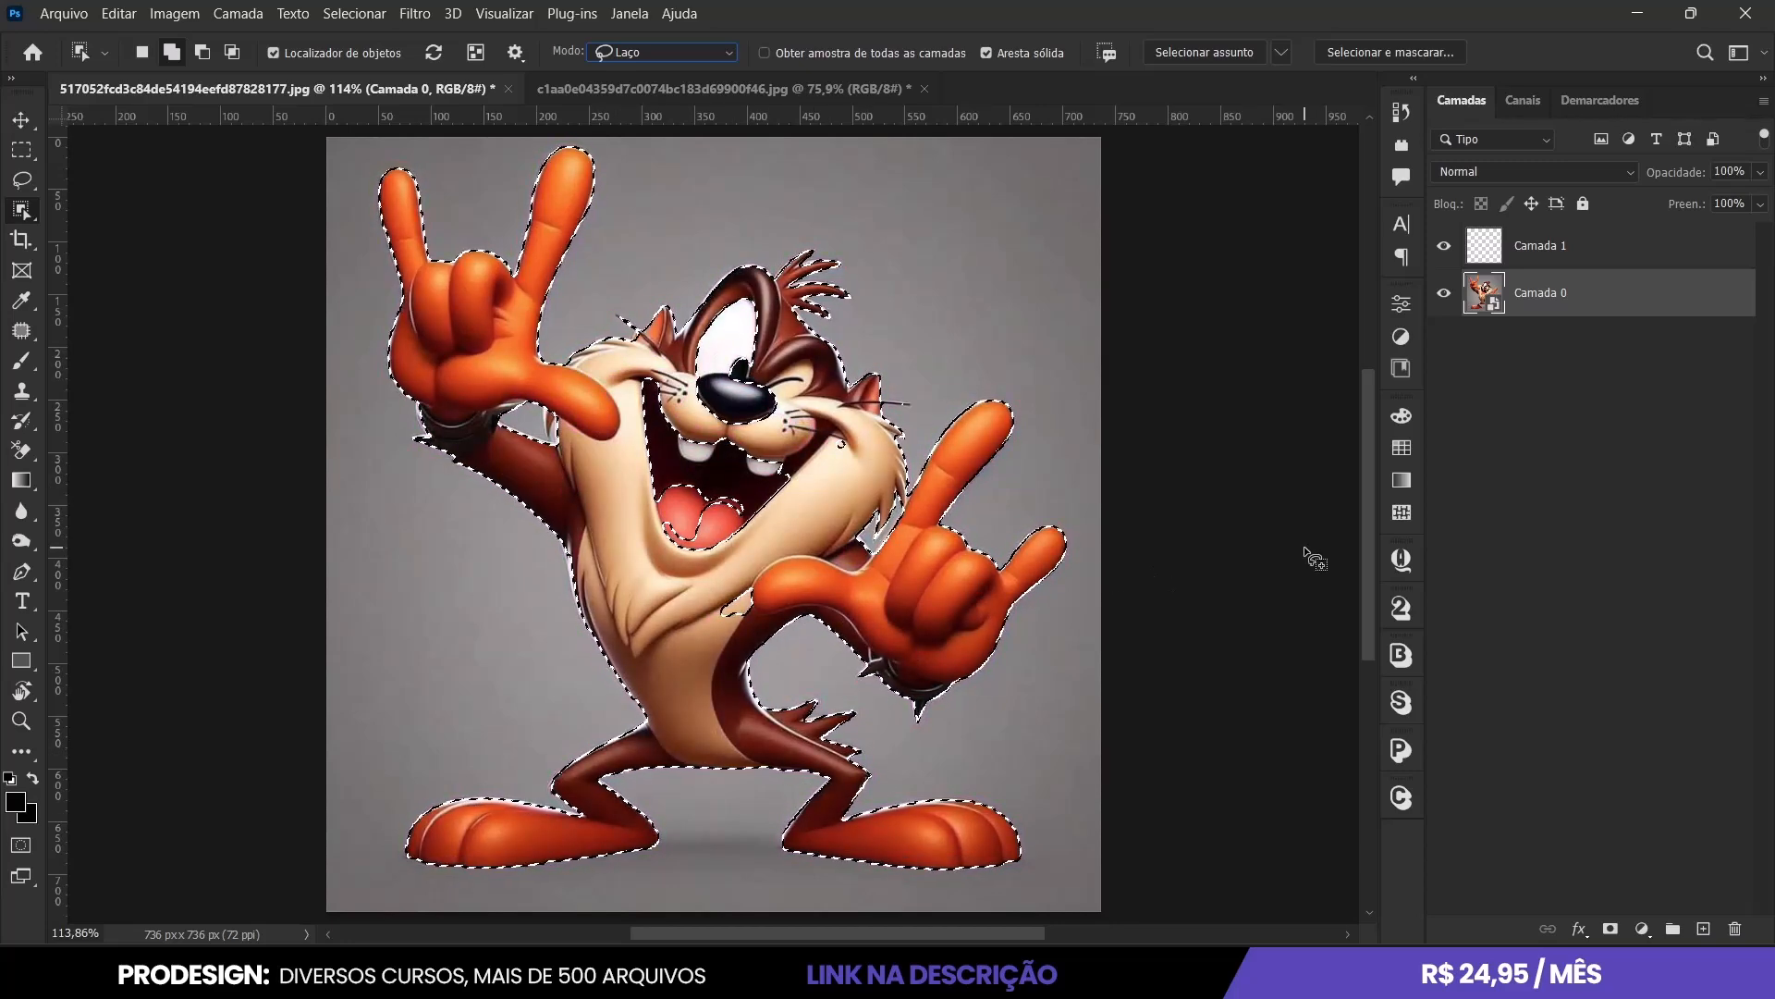
Mask Camada 0 with the character selection, and undo the mask.
left_click(1610, 928)
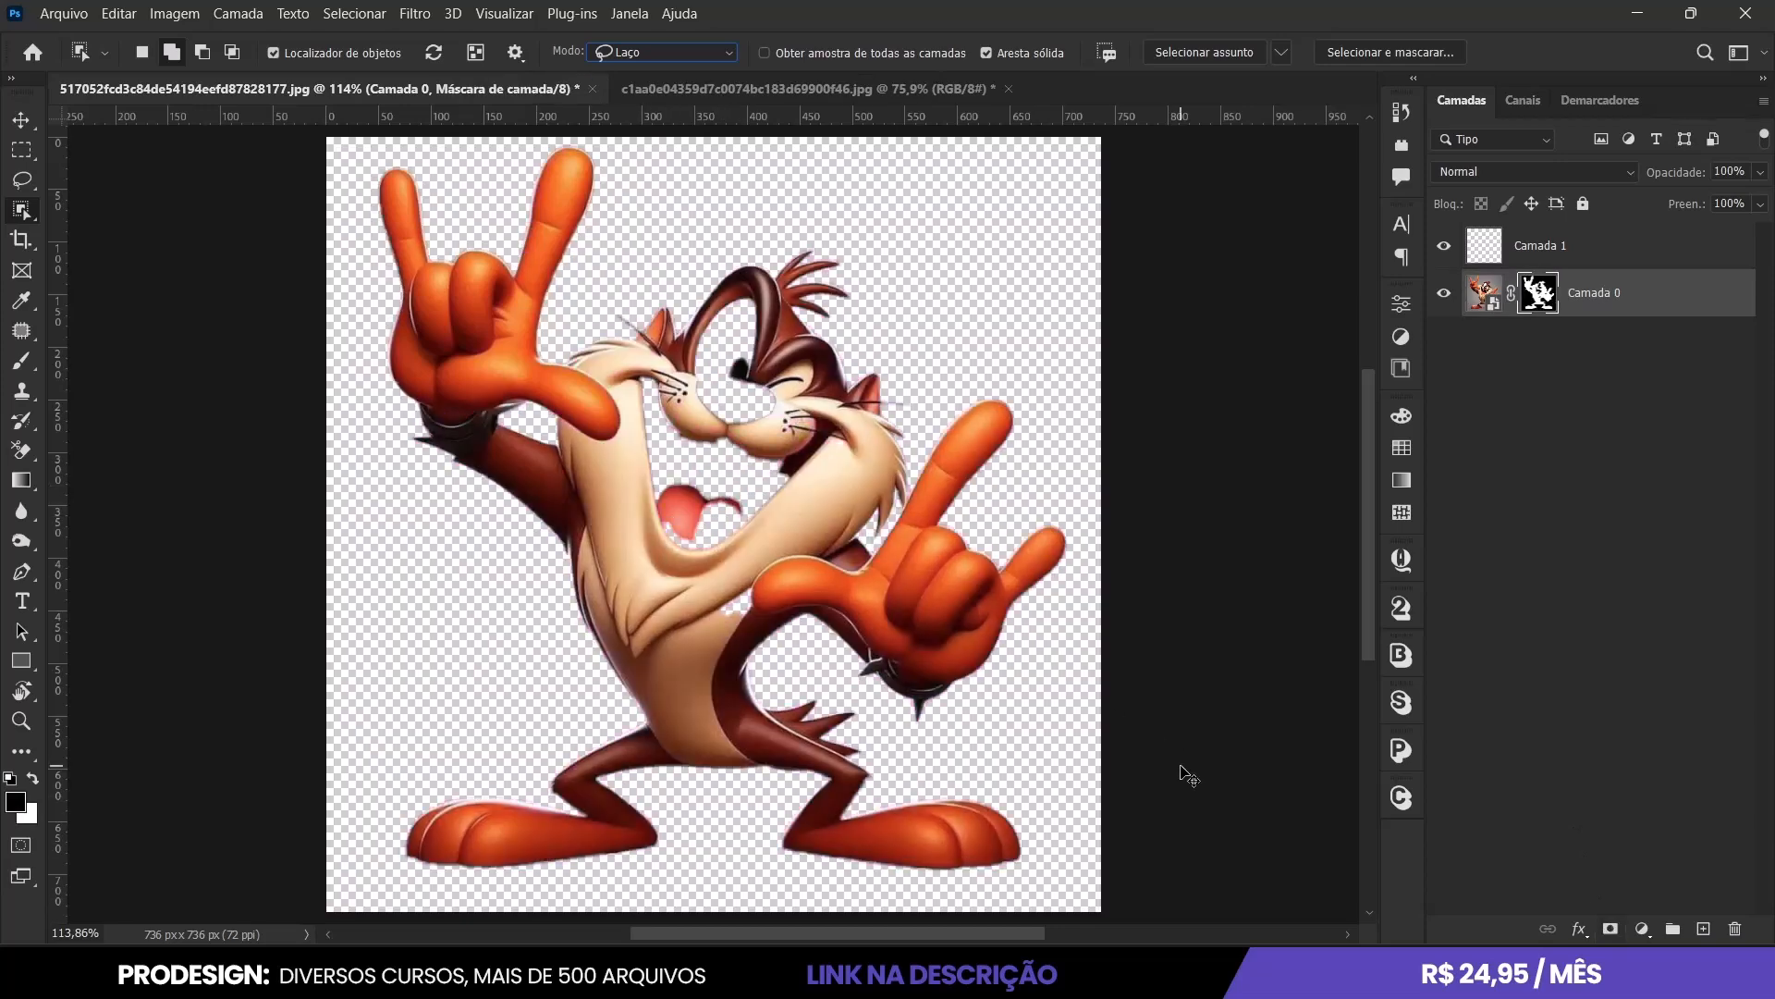
key("ctrl+z")
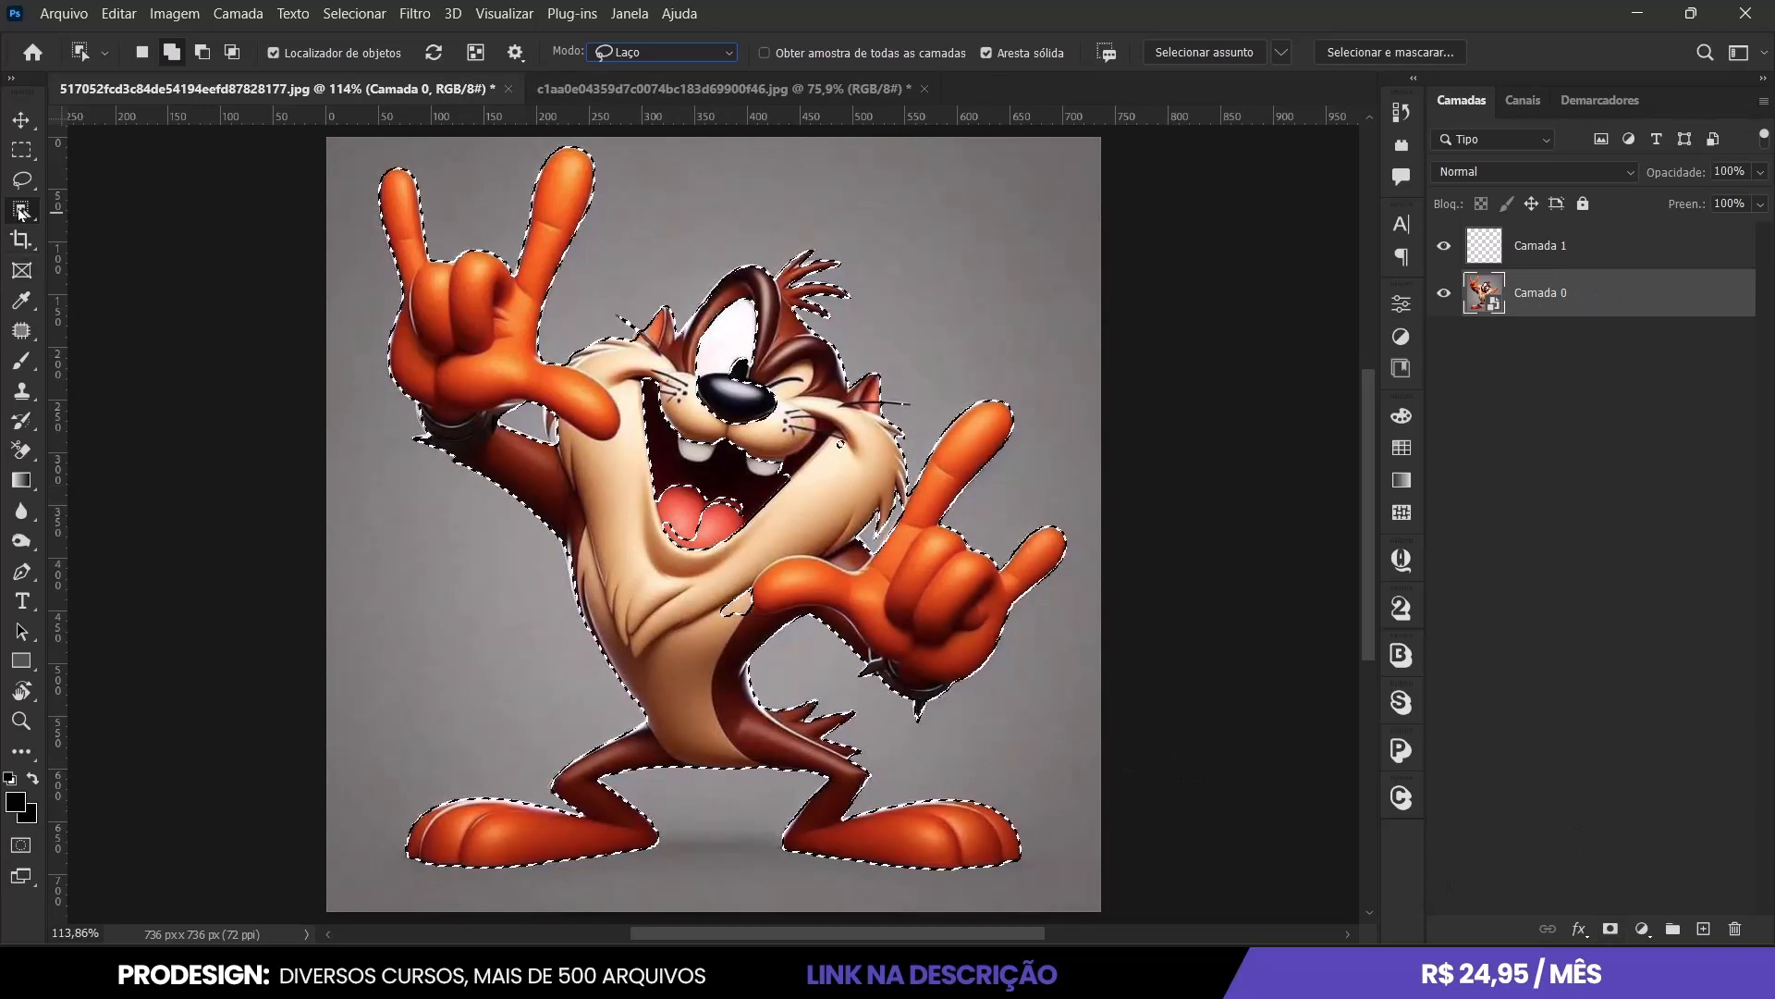
Add the missing mouth, tongue, nose and eye areas to the selection with the Quick Selection tool.
right_click(22, 210)
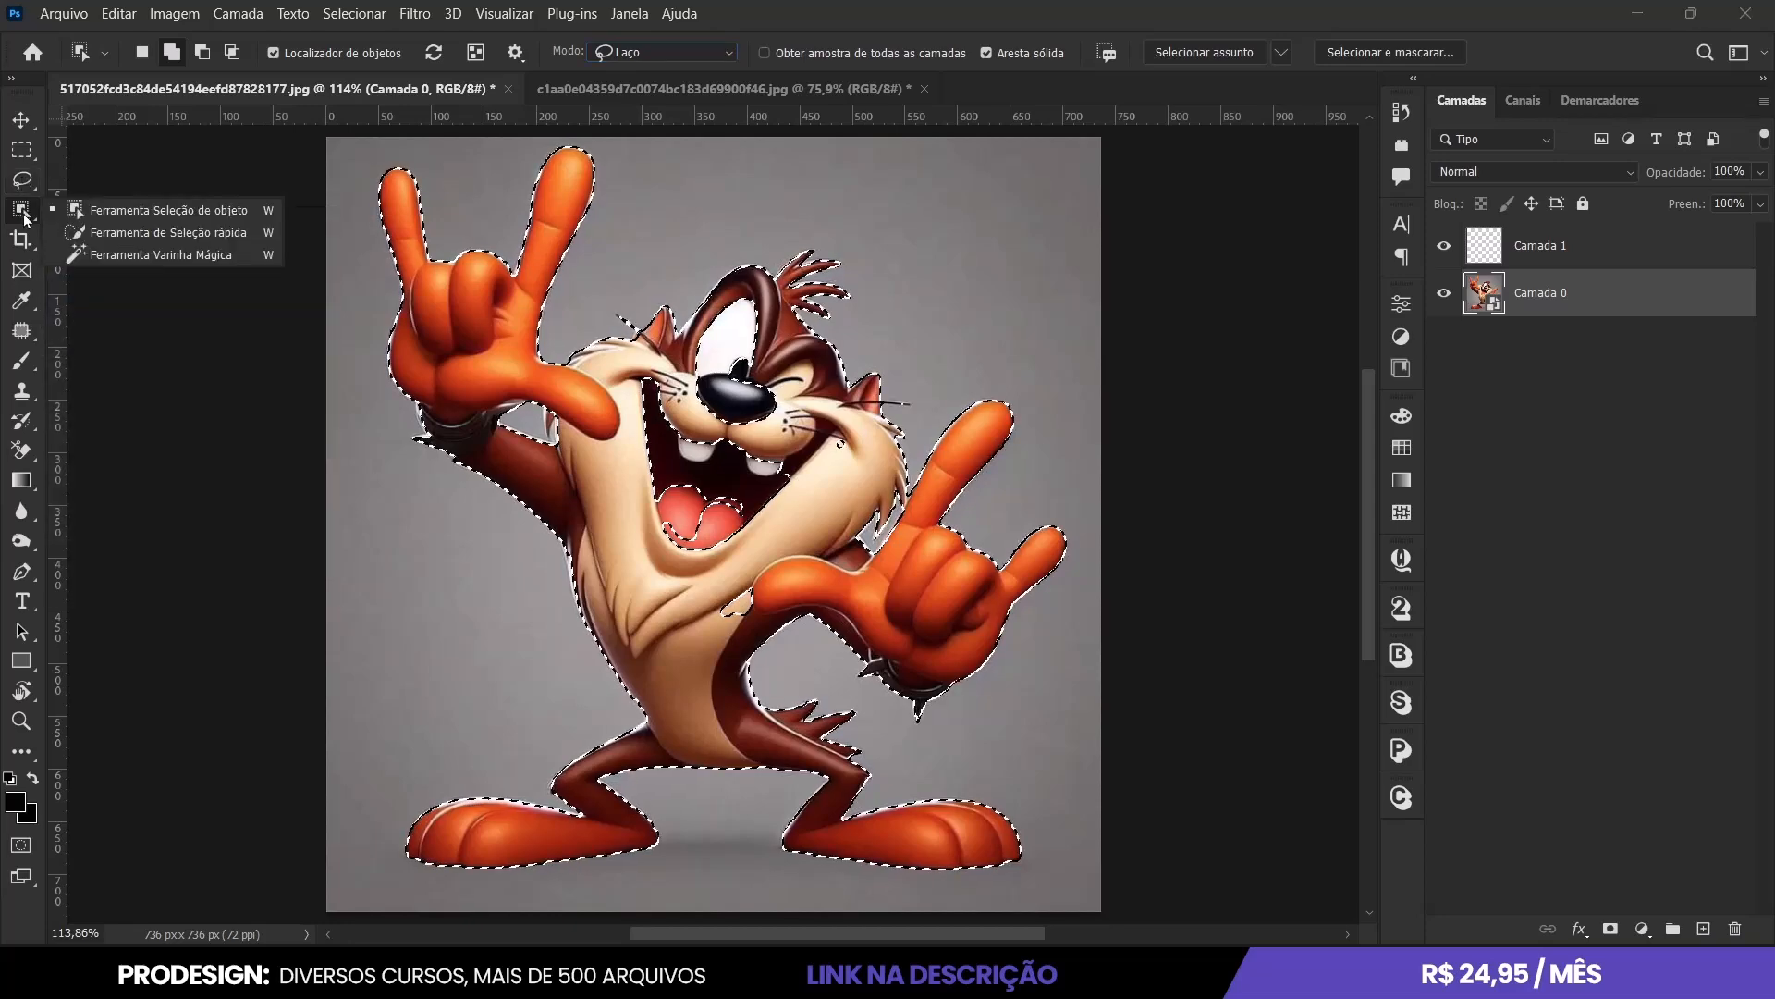
left_click(138, 233)
mouse_move(683, 546)
left_mouse_down()
mouse_move(681, 476)
mouse_move(736, 437)
mouse_move(728, 409)
mouse_move(741, 344)
left_mouse_up()
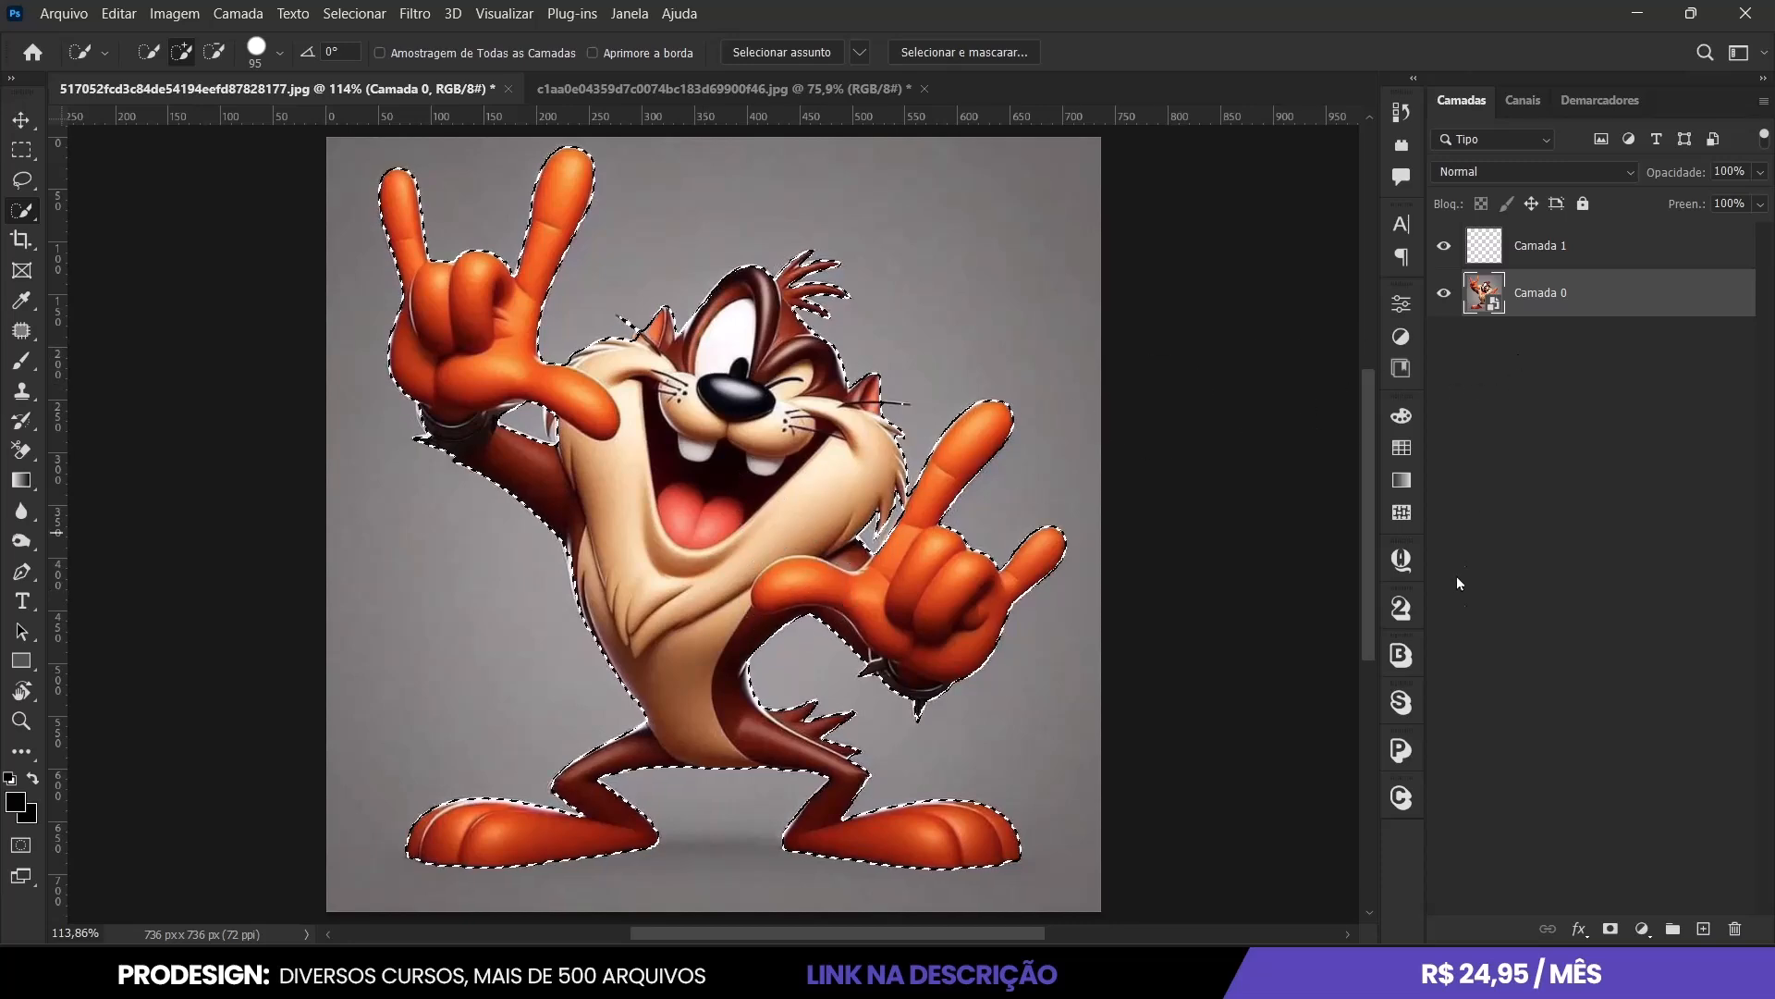
Mask Camada 0 with the completed selection, undo the mask, and clear the selection.
left_click(1609, 928)
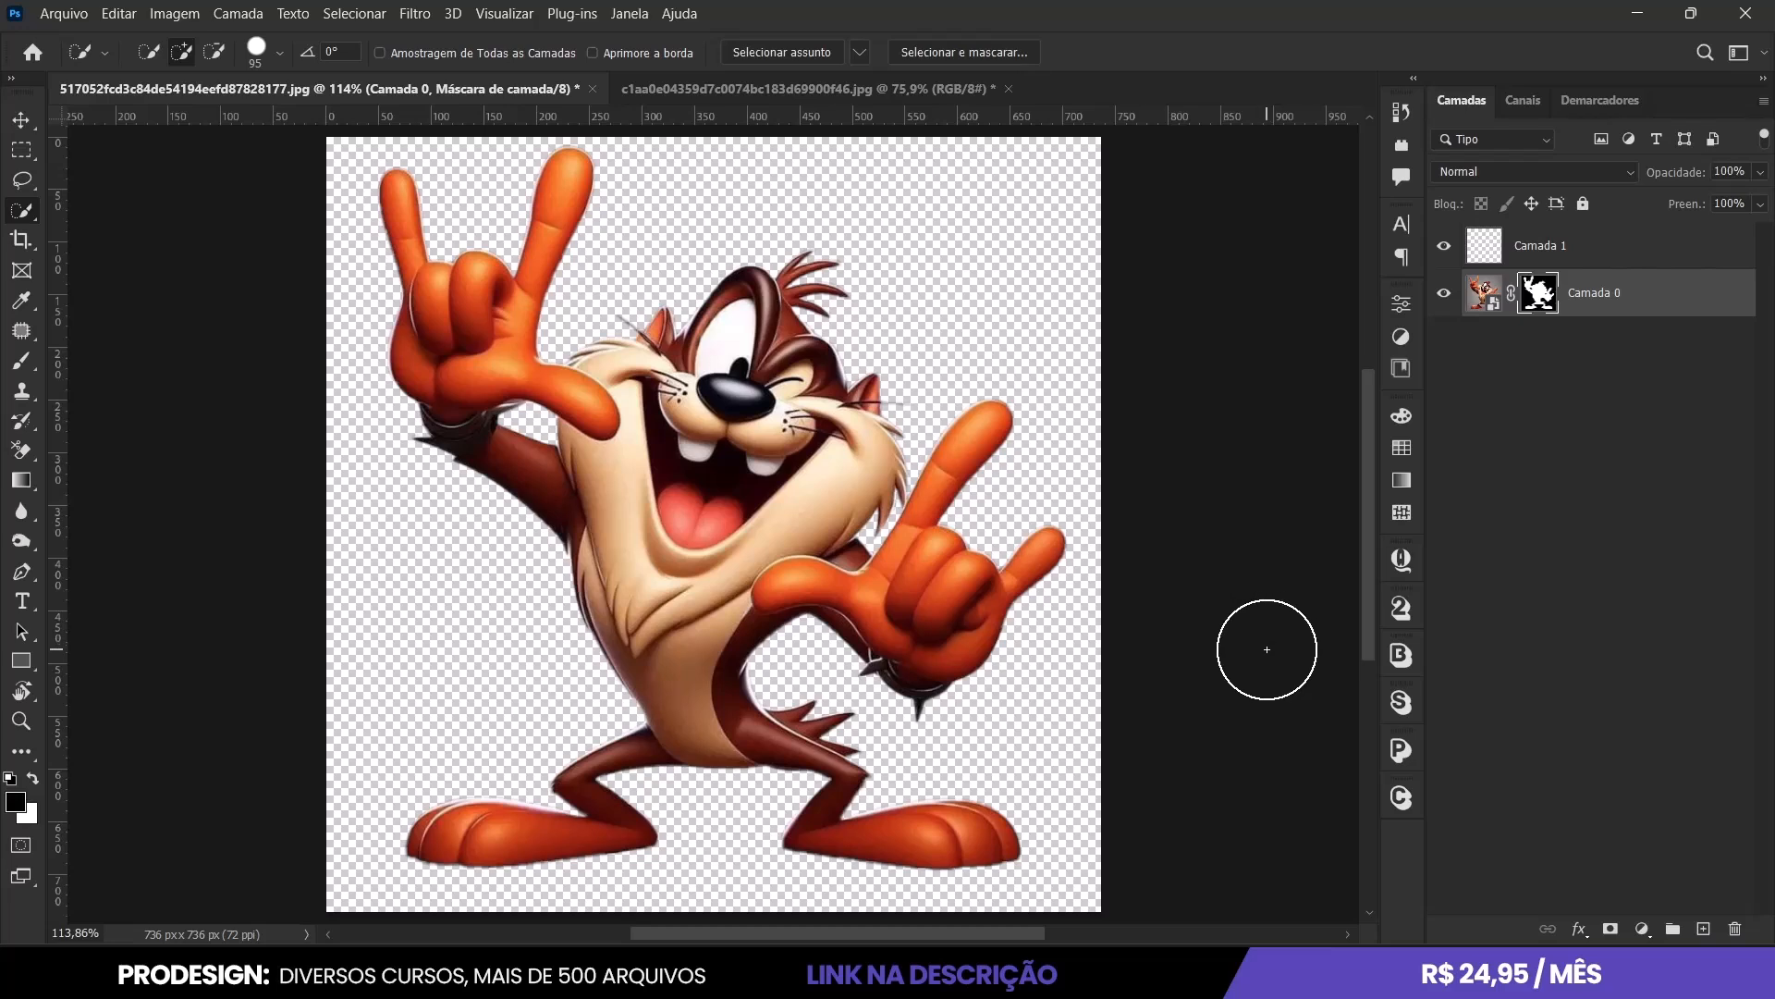
left_click(20, 120)
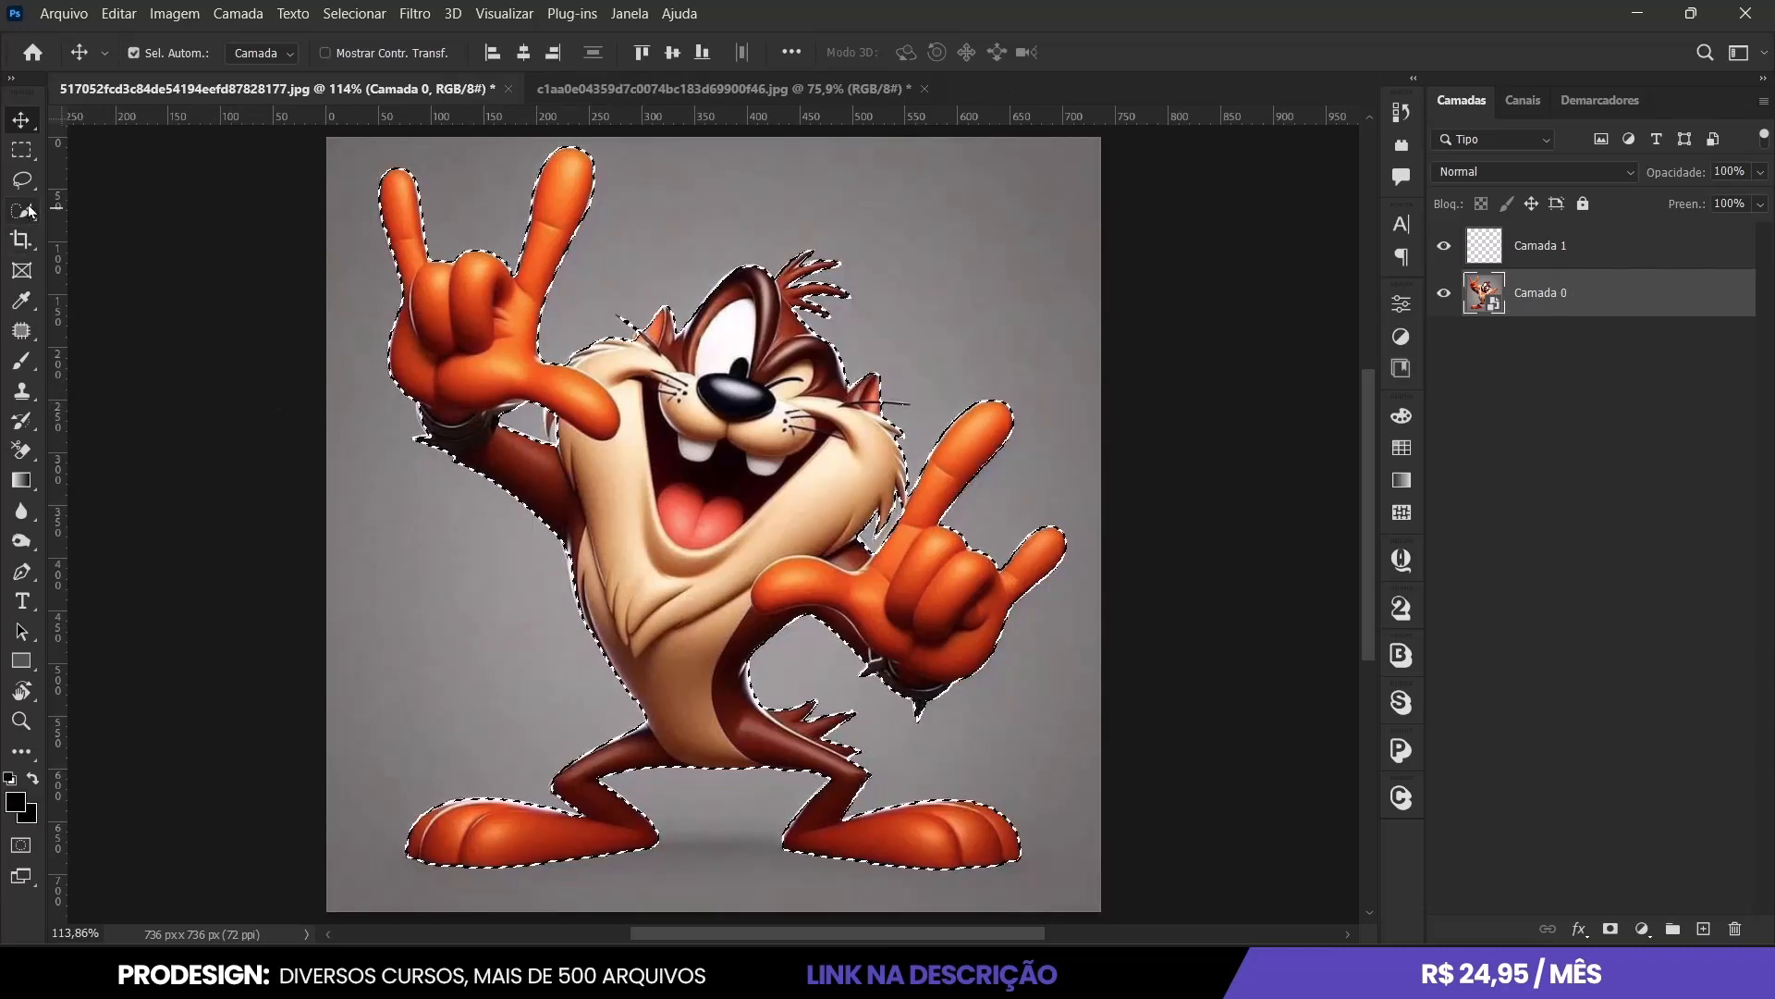
left_click(21, 211)
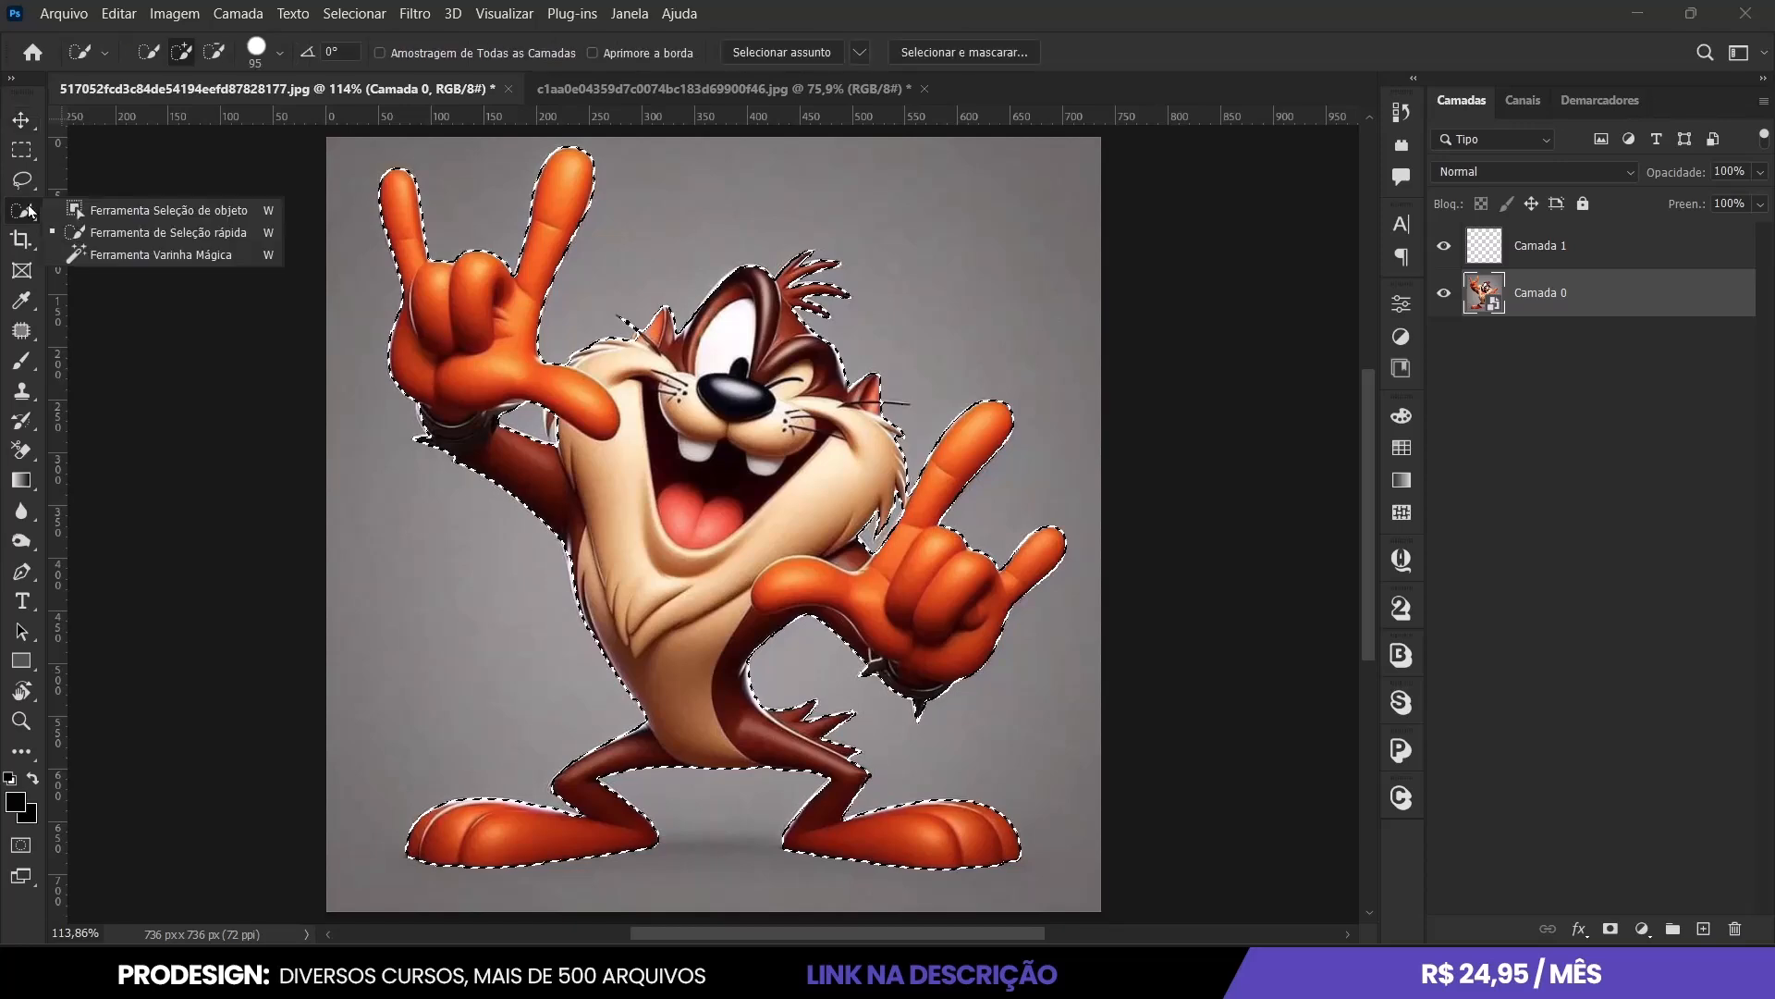
left_click(90, 209)
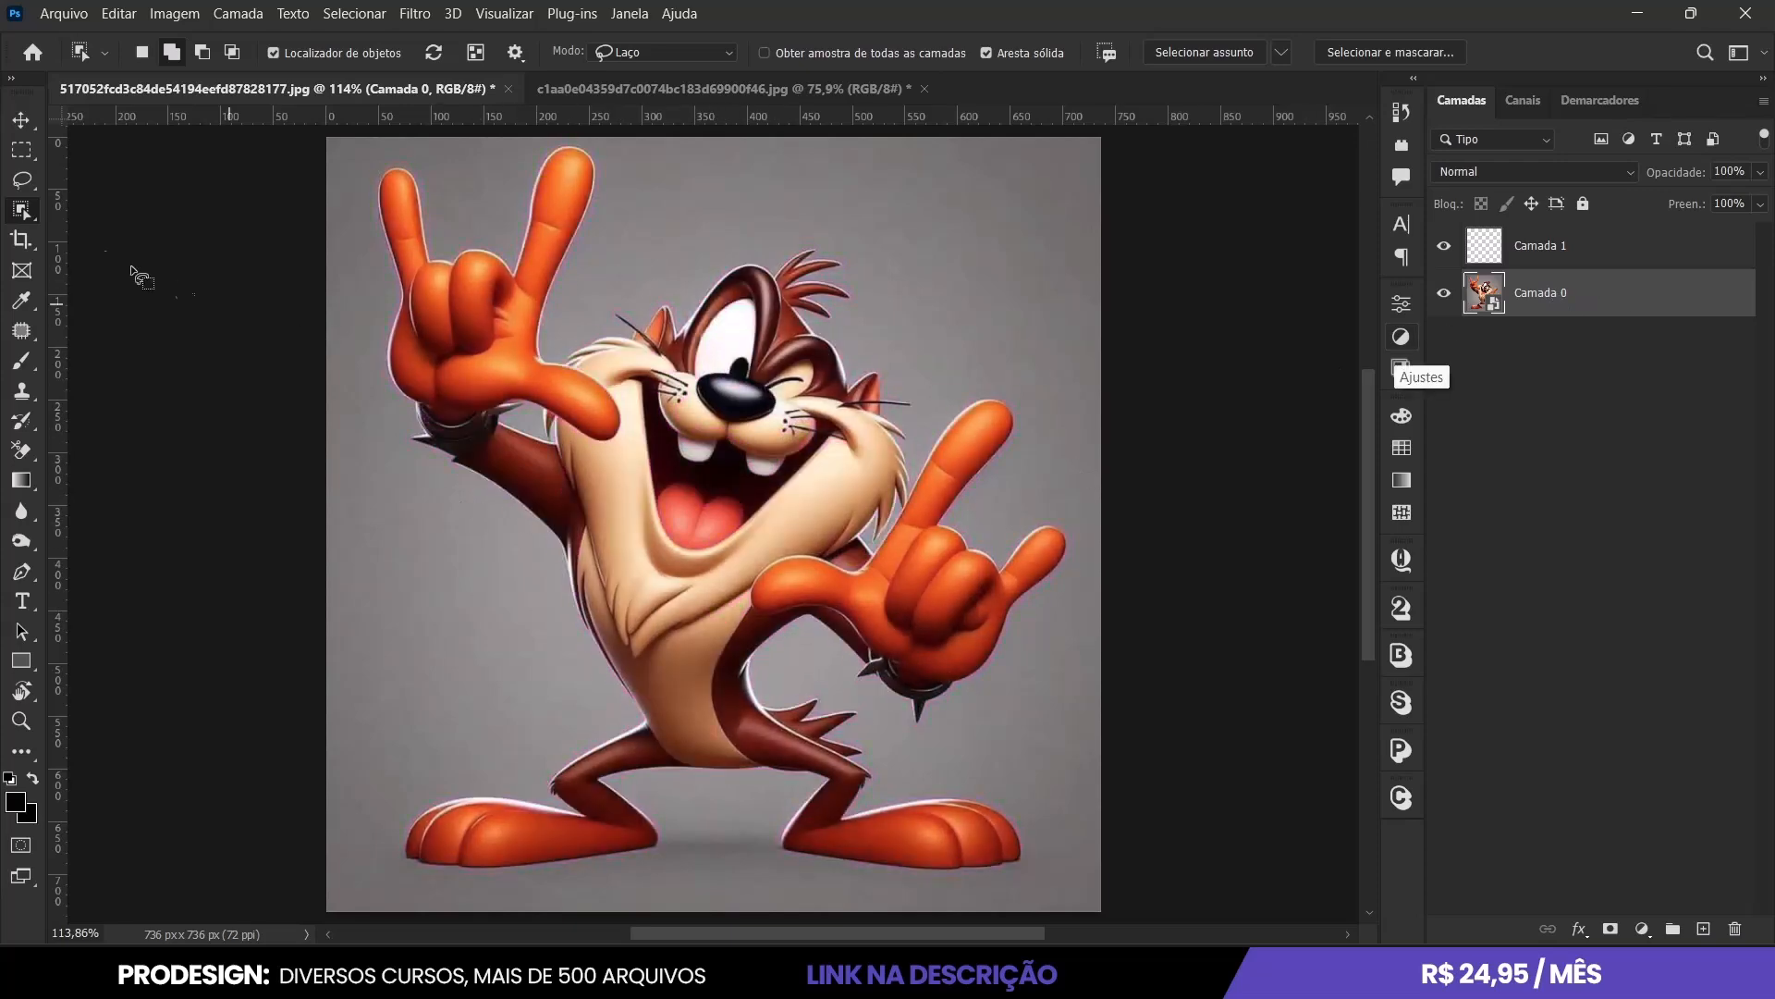
key("v")
Switch to the green-background cartoon document and choose the Background Eraser tool with once-only sampling.
left_click(645, 97)
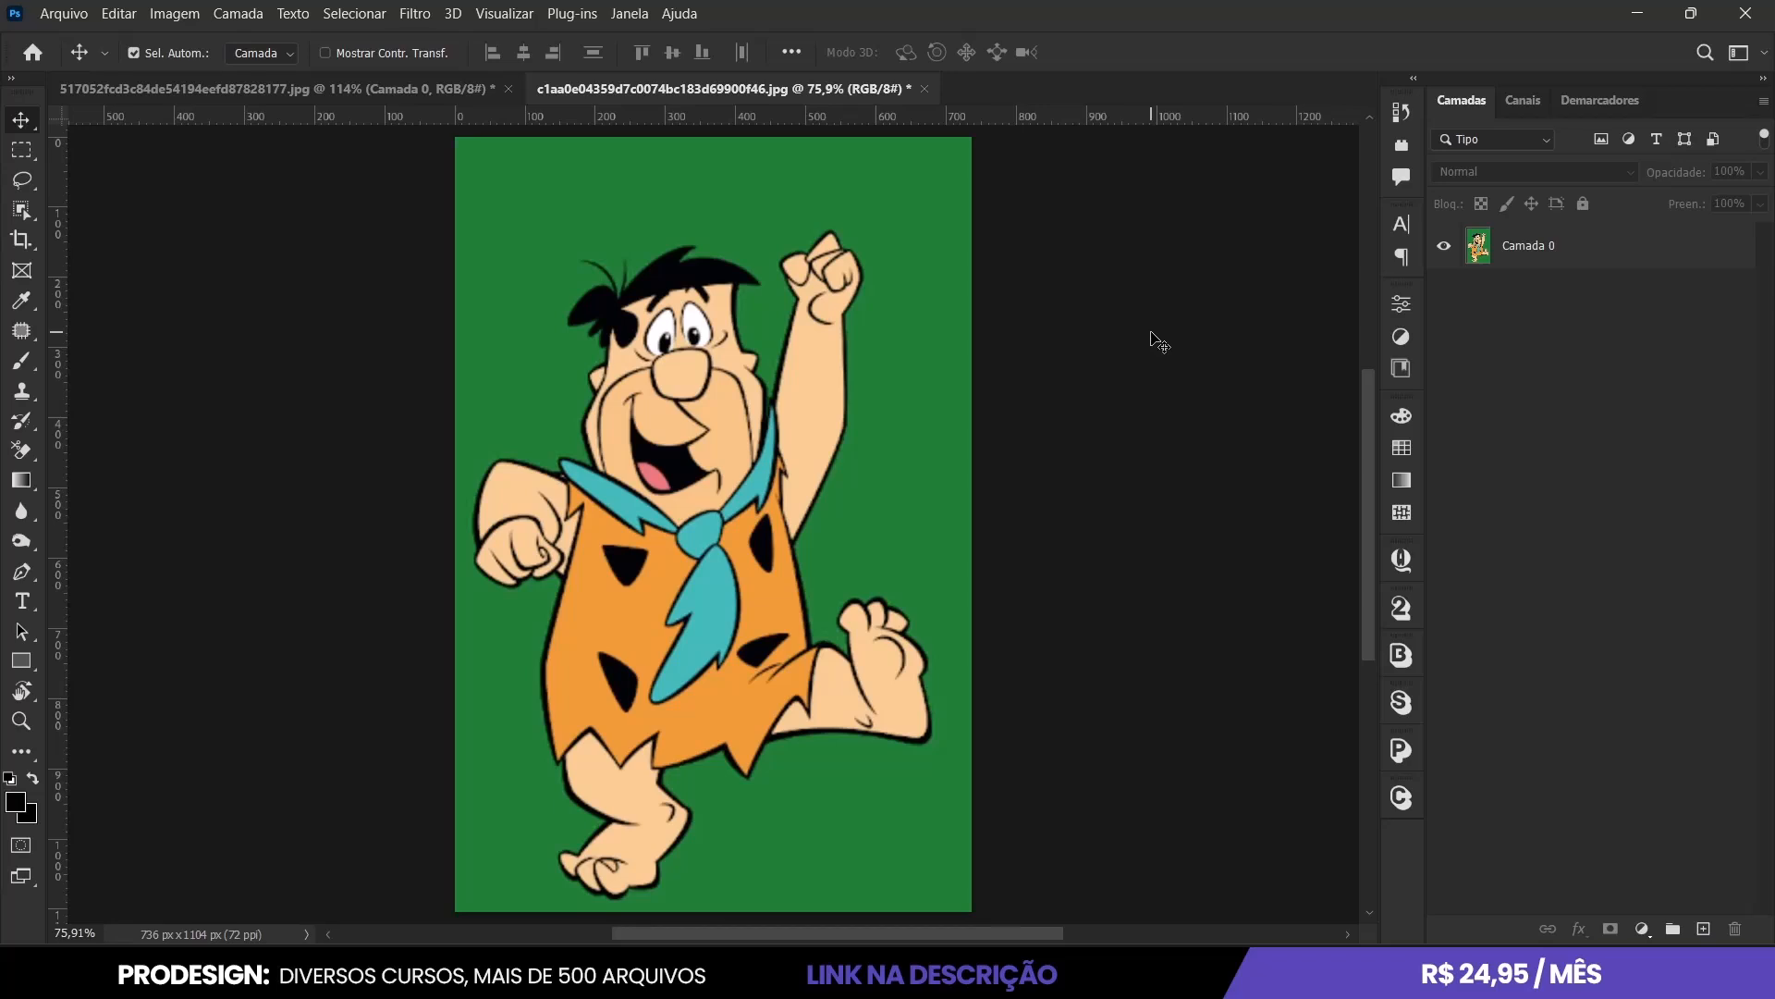
left_click(24, 450)
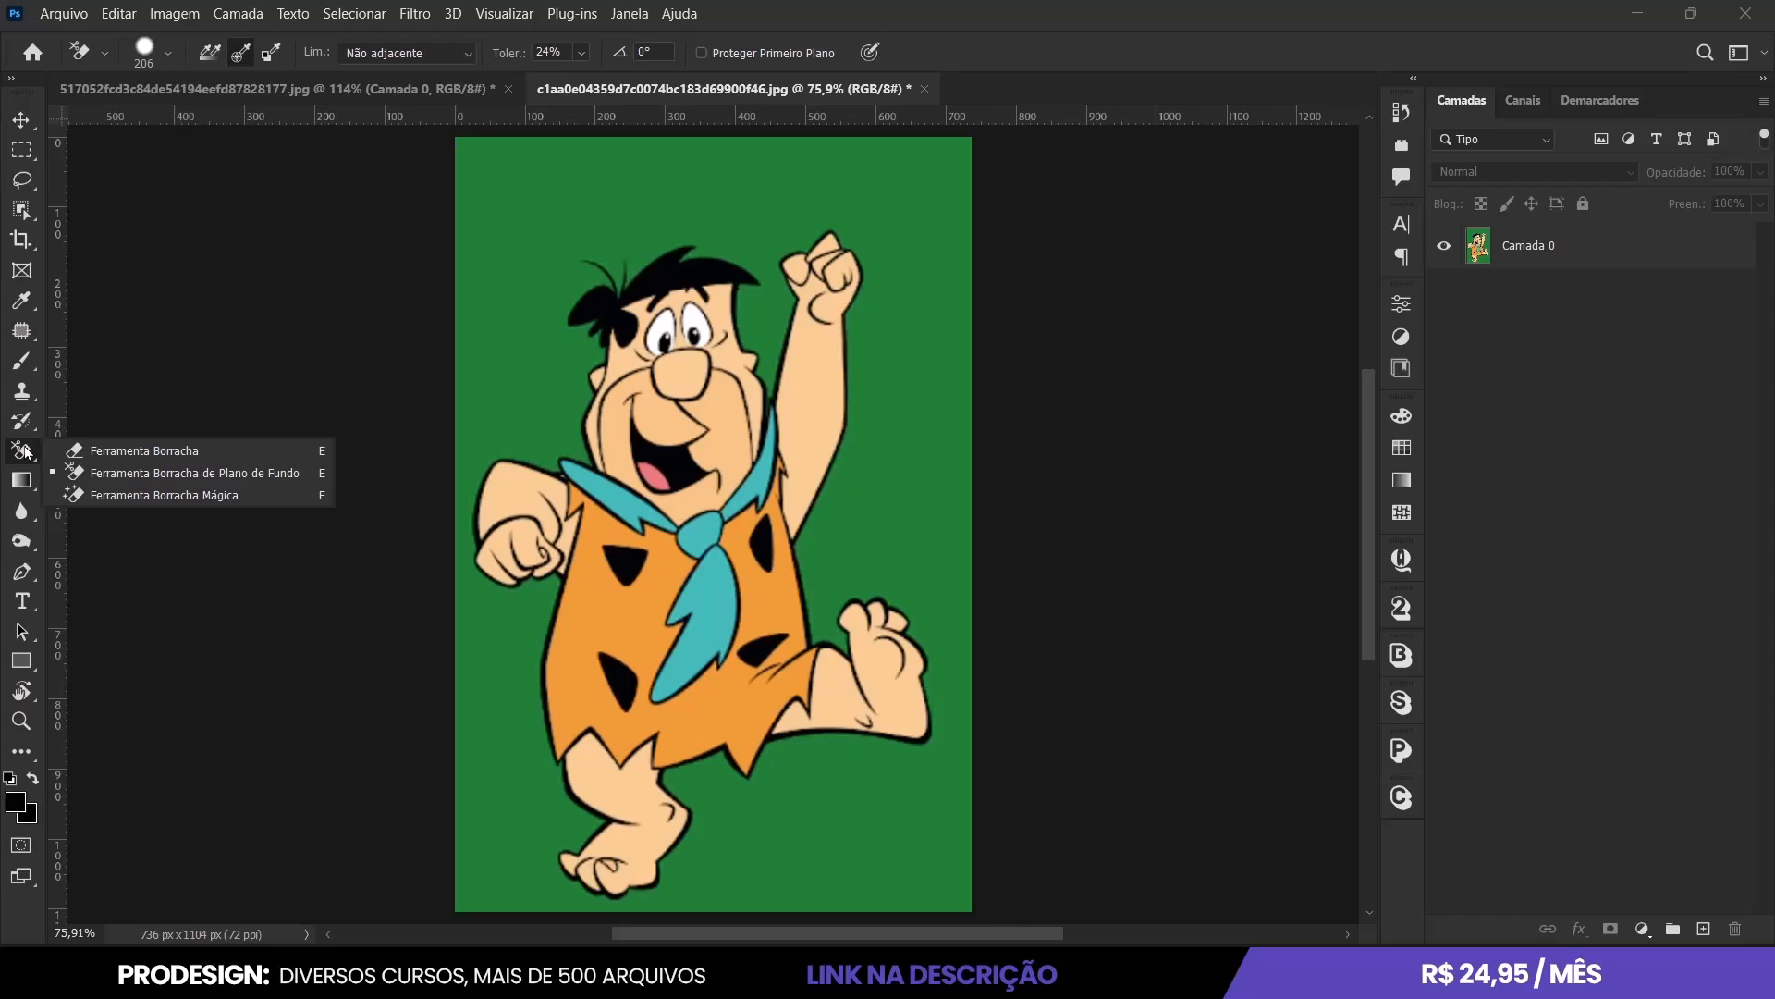
left_click(214, 475)
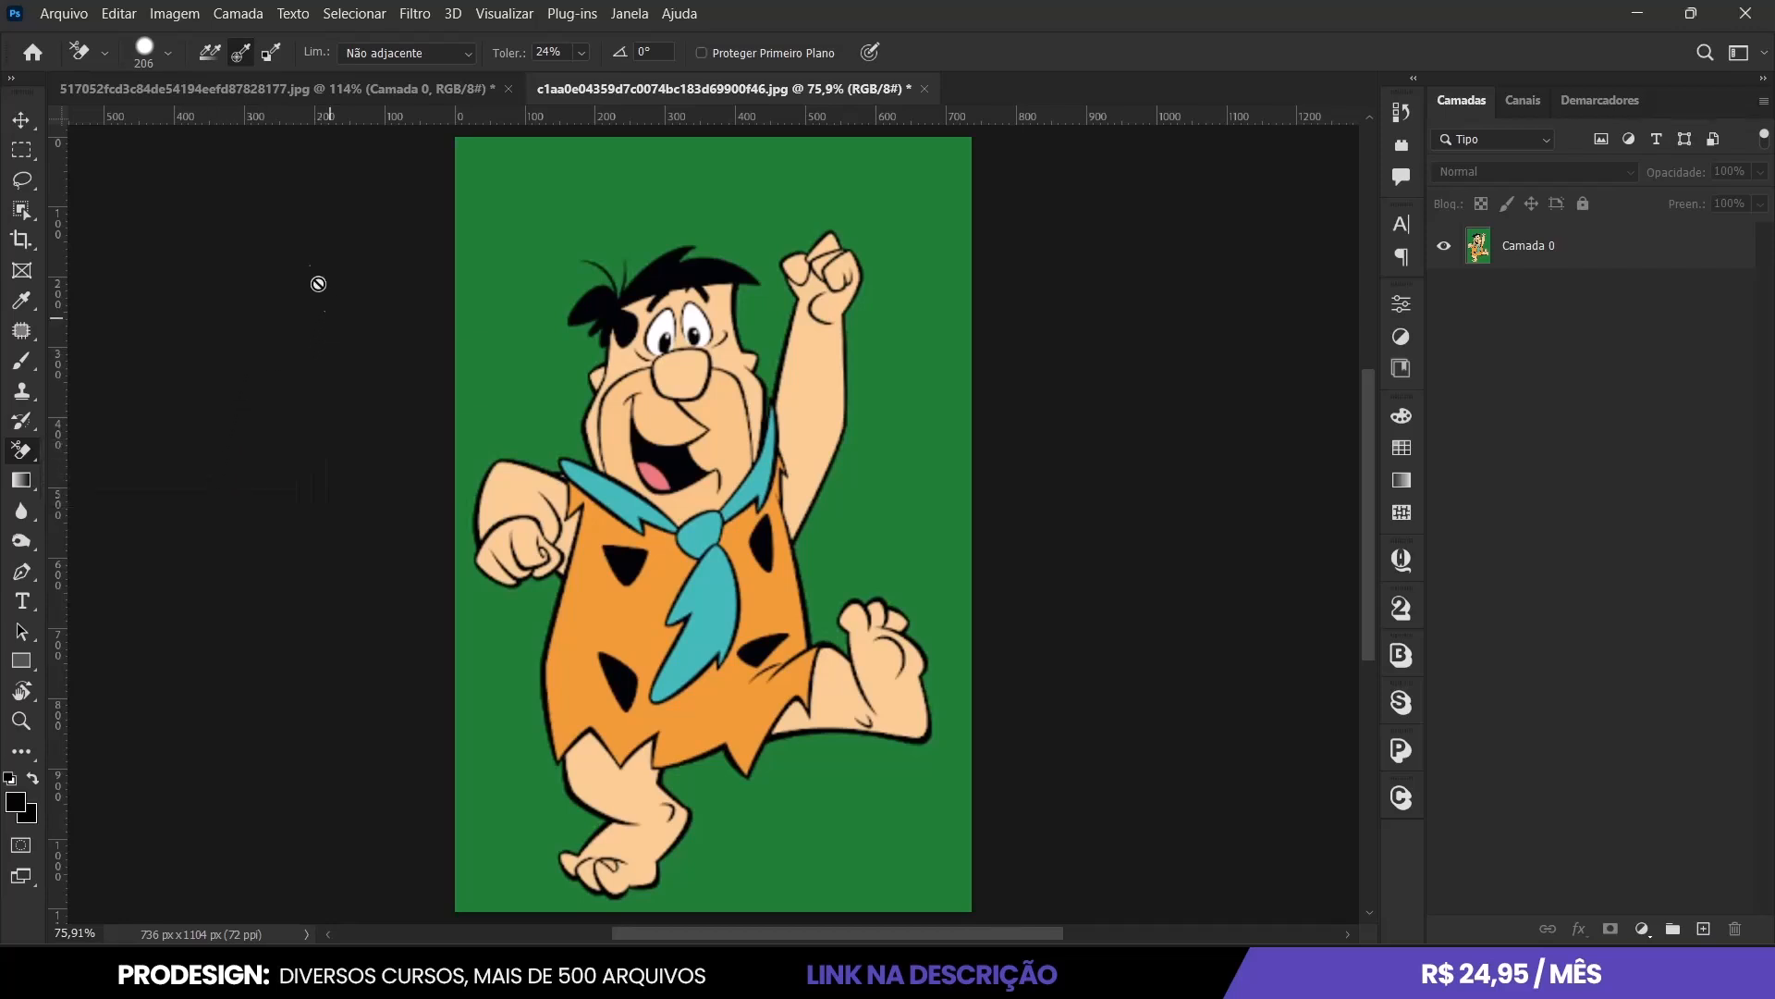
left_click(241, 52)
Examine the thin hair strands against the green up close and set the eraser's tolerance to 8%.
left_click_drag(628, 264, 792, 275)
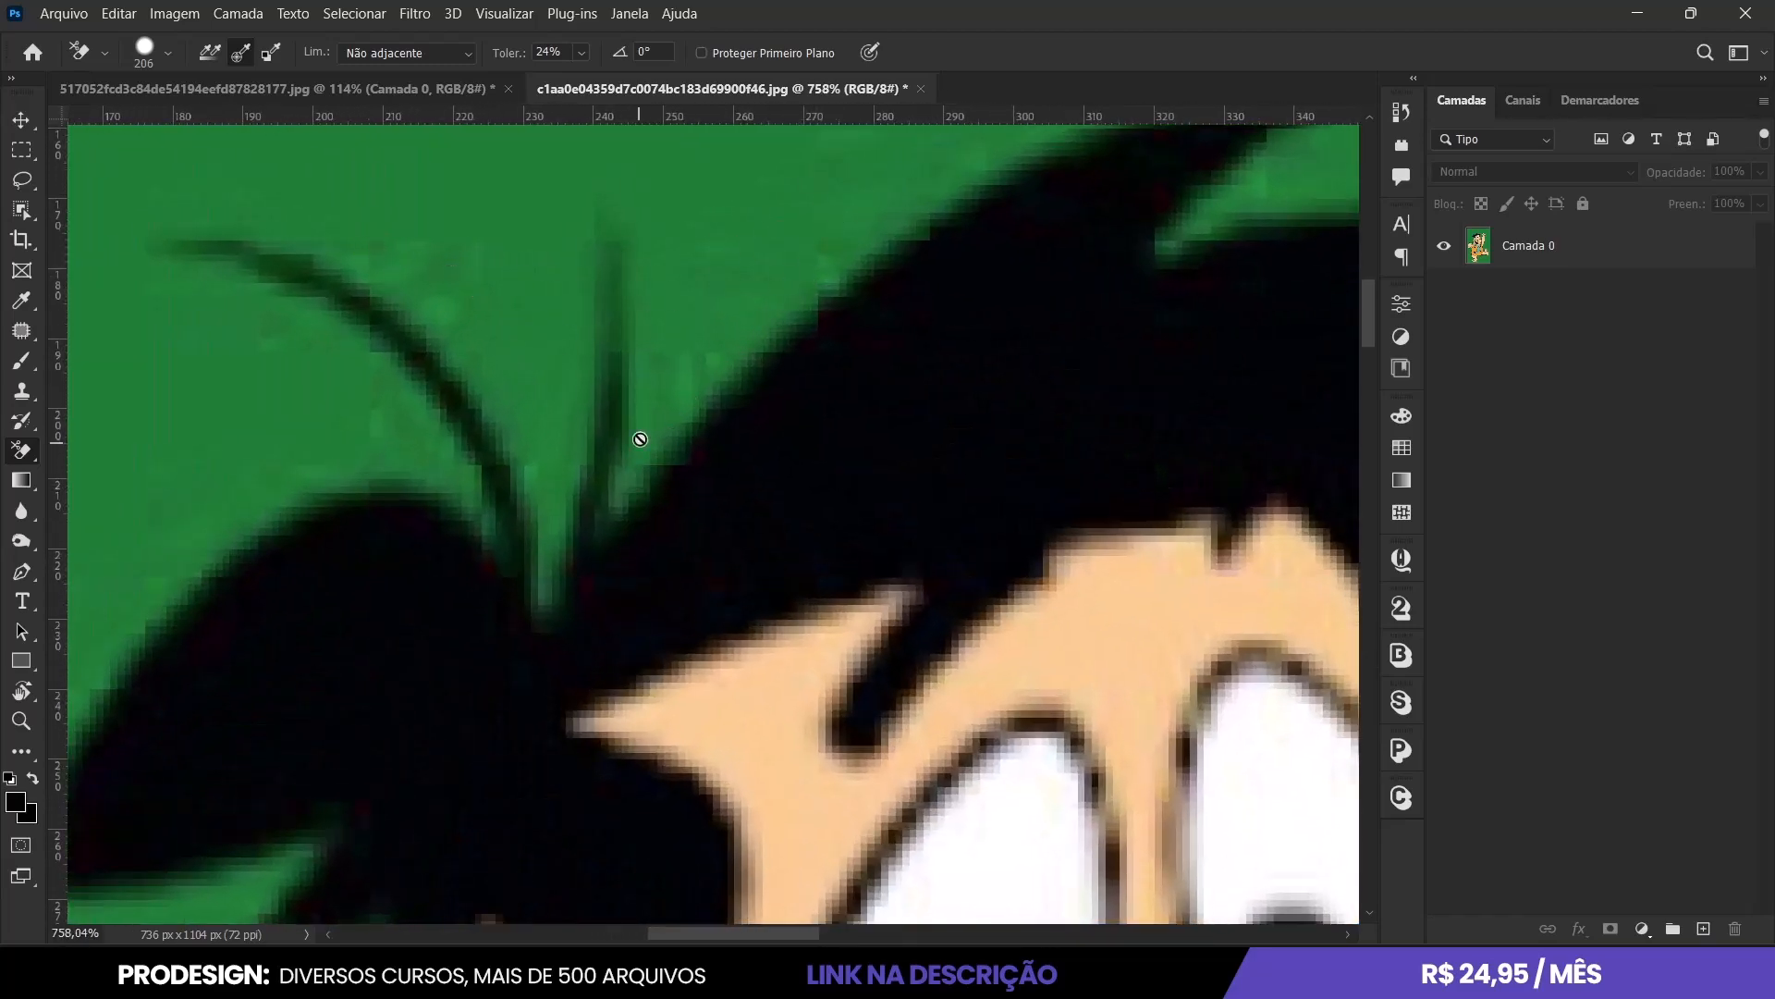
left_click(582, 55)
scroll(567, 272, "down", 10)
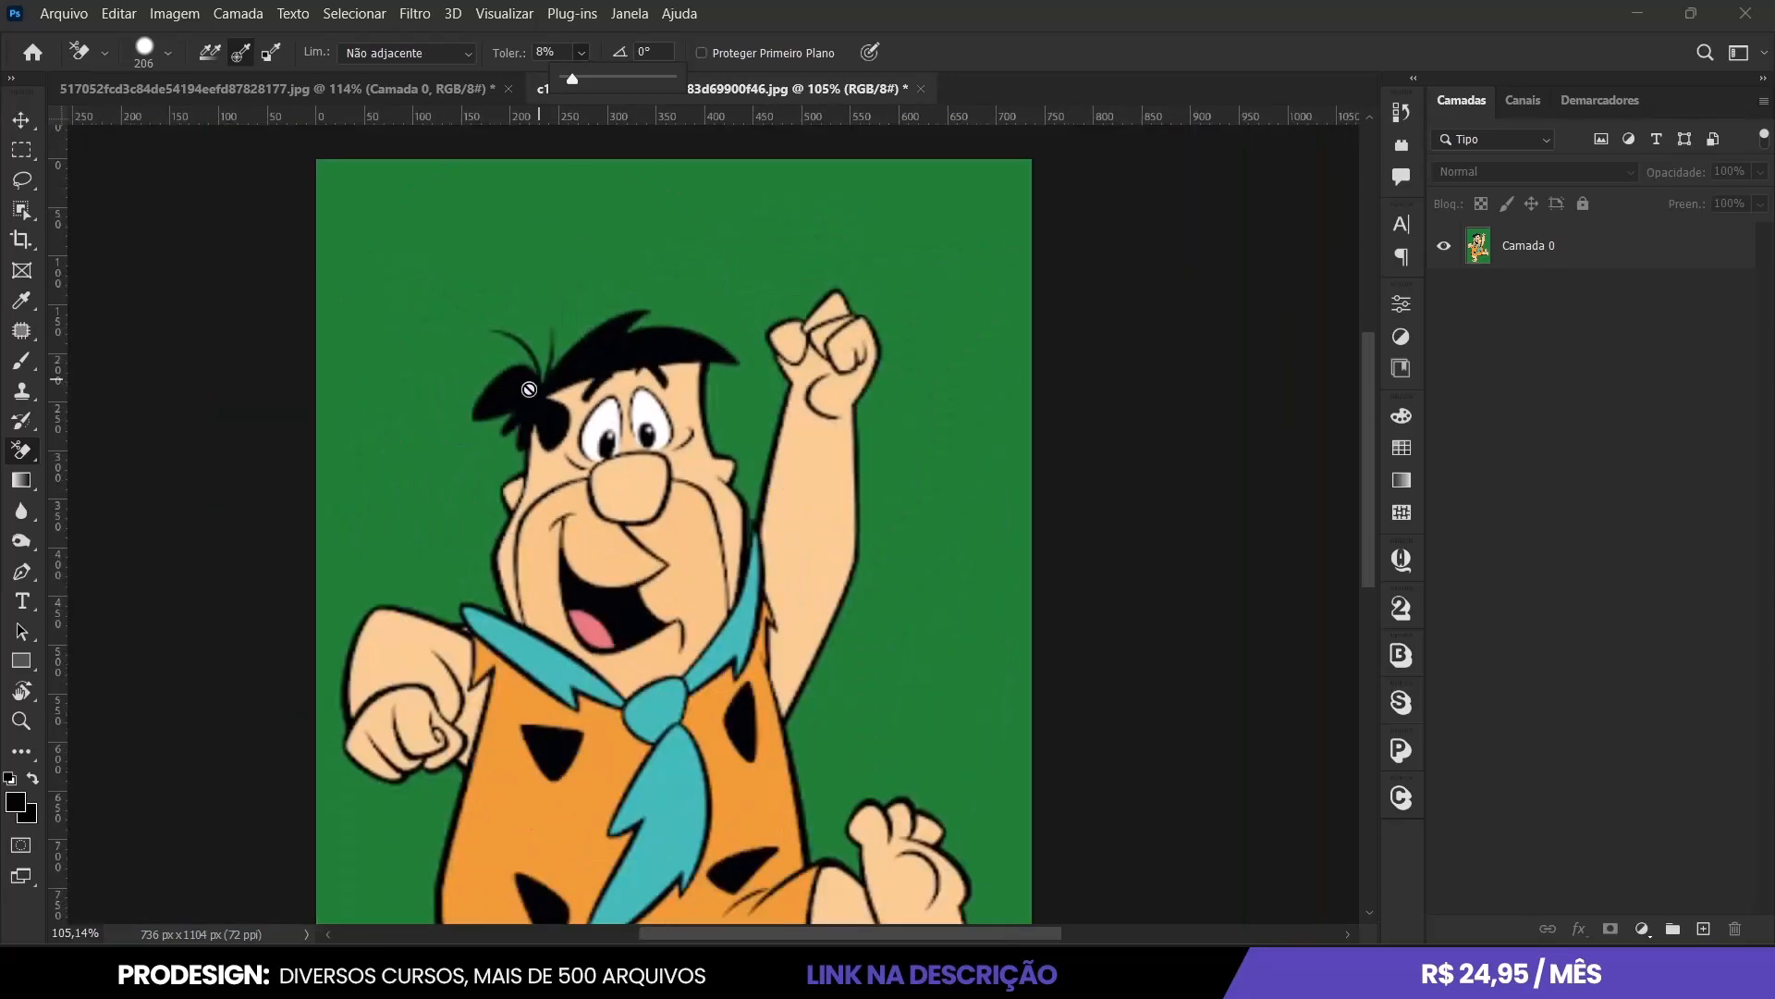
scroll(529, 390, "down", 2)
Make Camada 0 the active layer so the Background Eraser can work on it.
left_click(1524, 250)
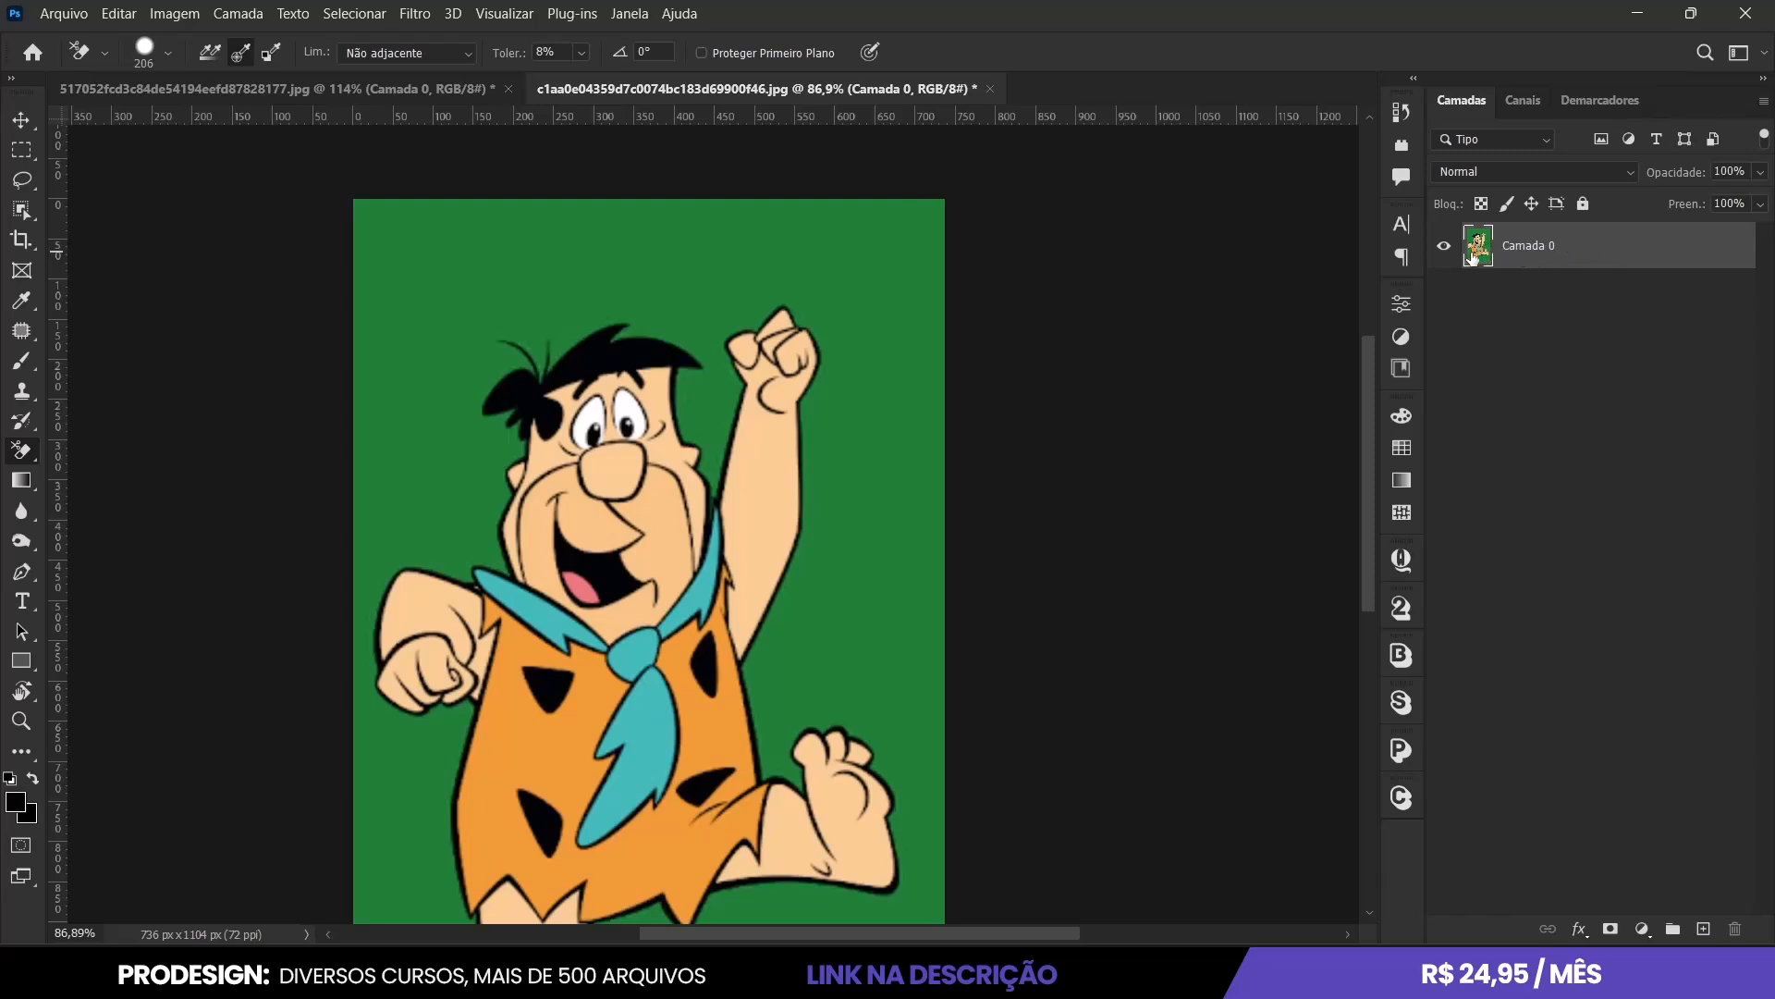
right_click(1574, 248)
left_click(1479, 360)
right_click(1605, 246)
left_click(1424, 460)
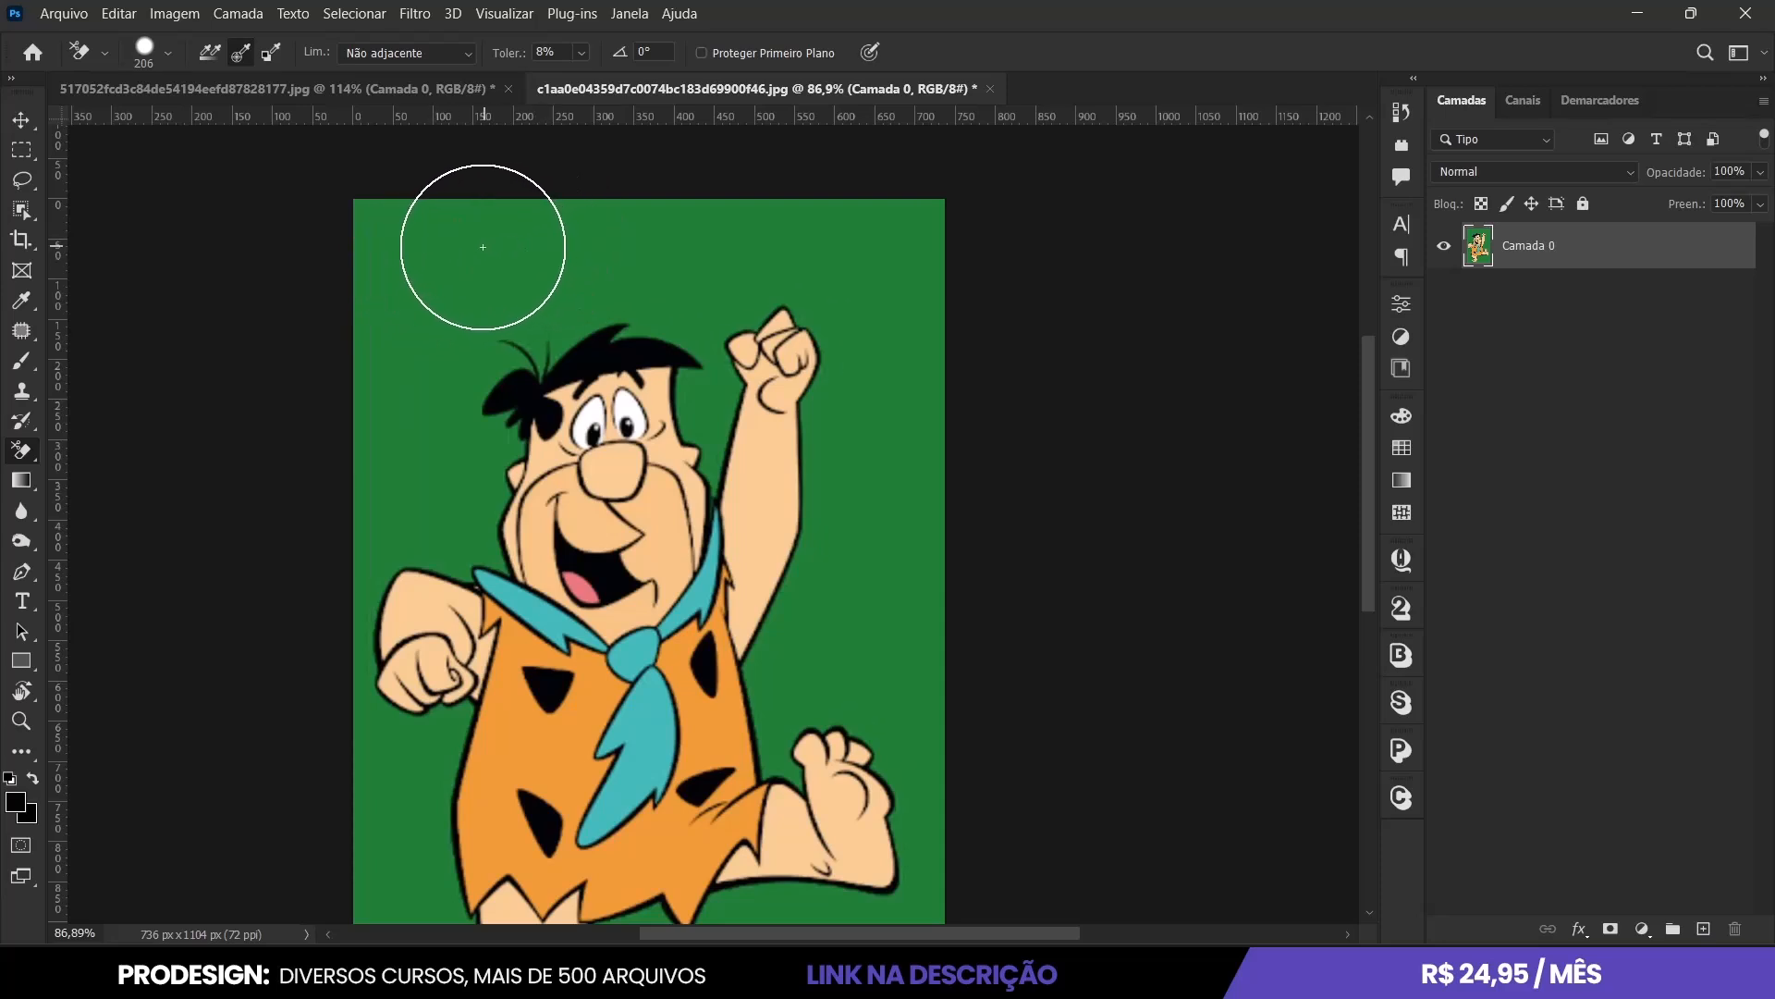
Try erasing the green around the character at 8% tolerance, inspect the hair edges, and undo the erasing.
mouse_move(479, 254)
left_mouse_down()
mouse_move(412, 260)
mouse_move(505, 363)
mouse_move(455, 413)
mouse_move(443, 543)
mouse_move(398, 603)
mouse_move(445, 733)
mouse_move(426, 797)
mouse_move(405, 588)
mouse_move(624, 255)
mouse_move(894, 265)
mouse_move(792, 324)
mouse_move(860, 444)
mouse_move(818, 664)
mouse_move(883, 777)
mouse_move(511, 647)
mouse_move(701, 596)
left_mouse_up()
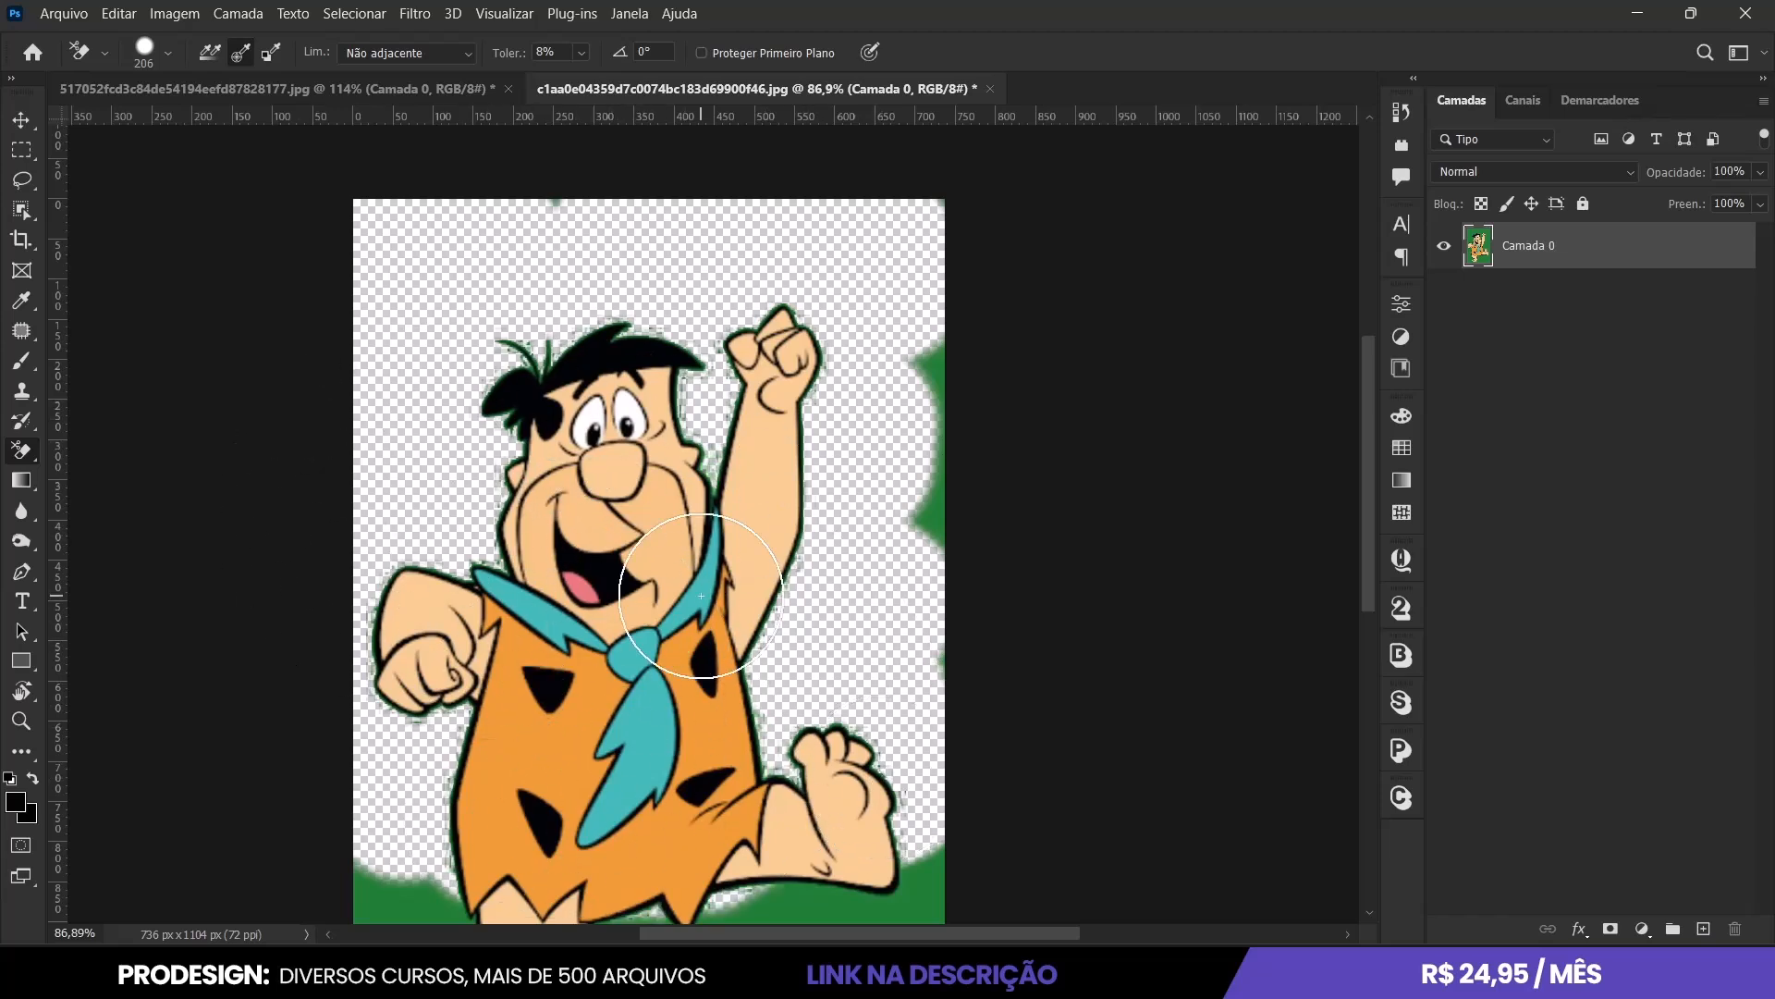
scroll(546, 317, "up", 10)
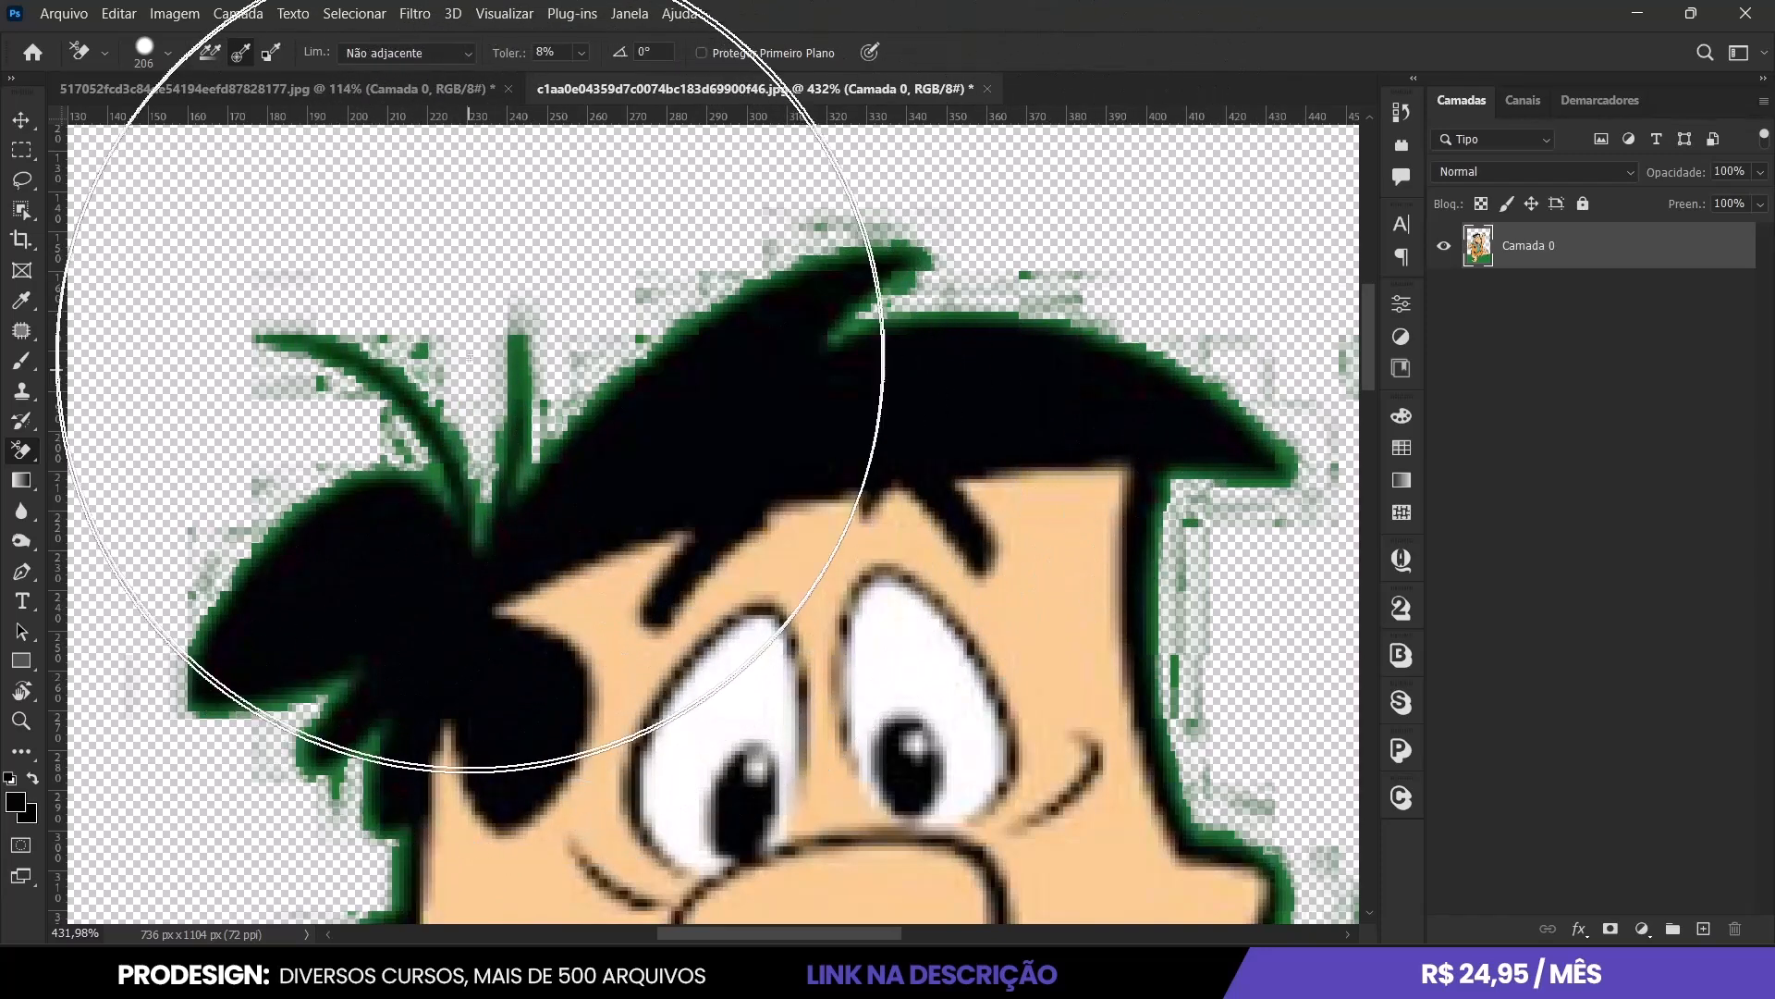
scroll(546, 434, "up", 5)
scroll(631, 443, "down", 8)
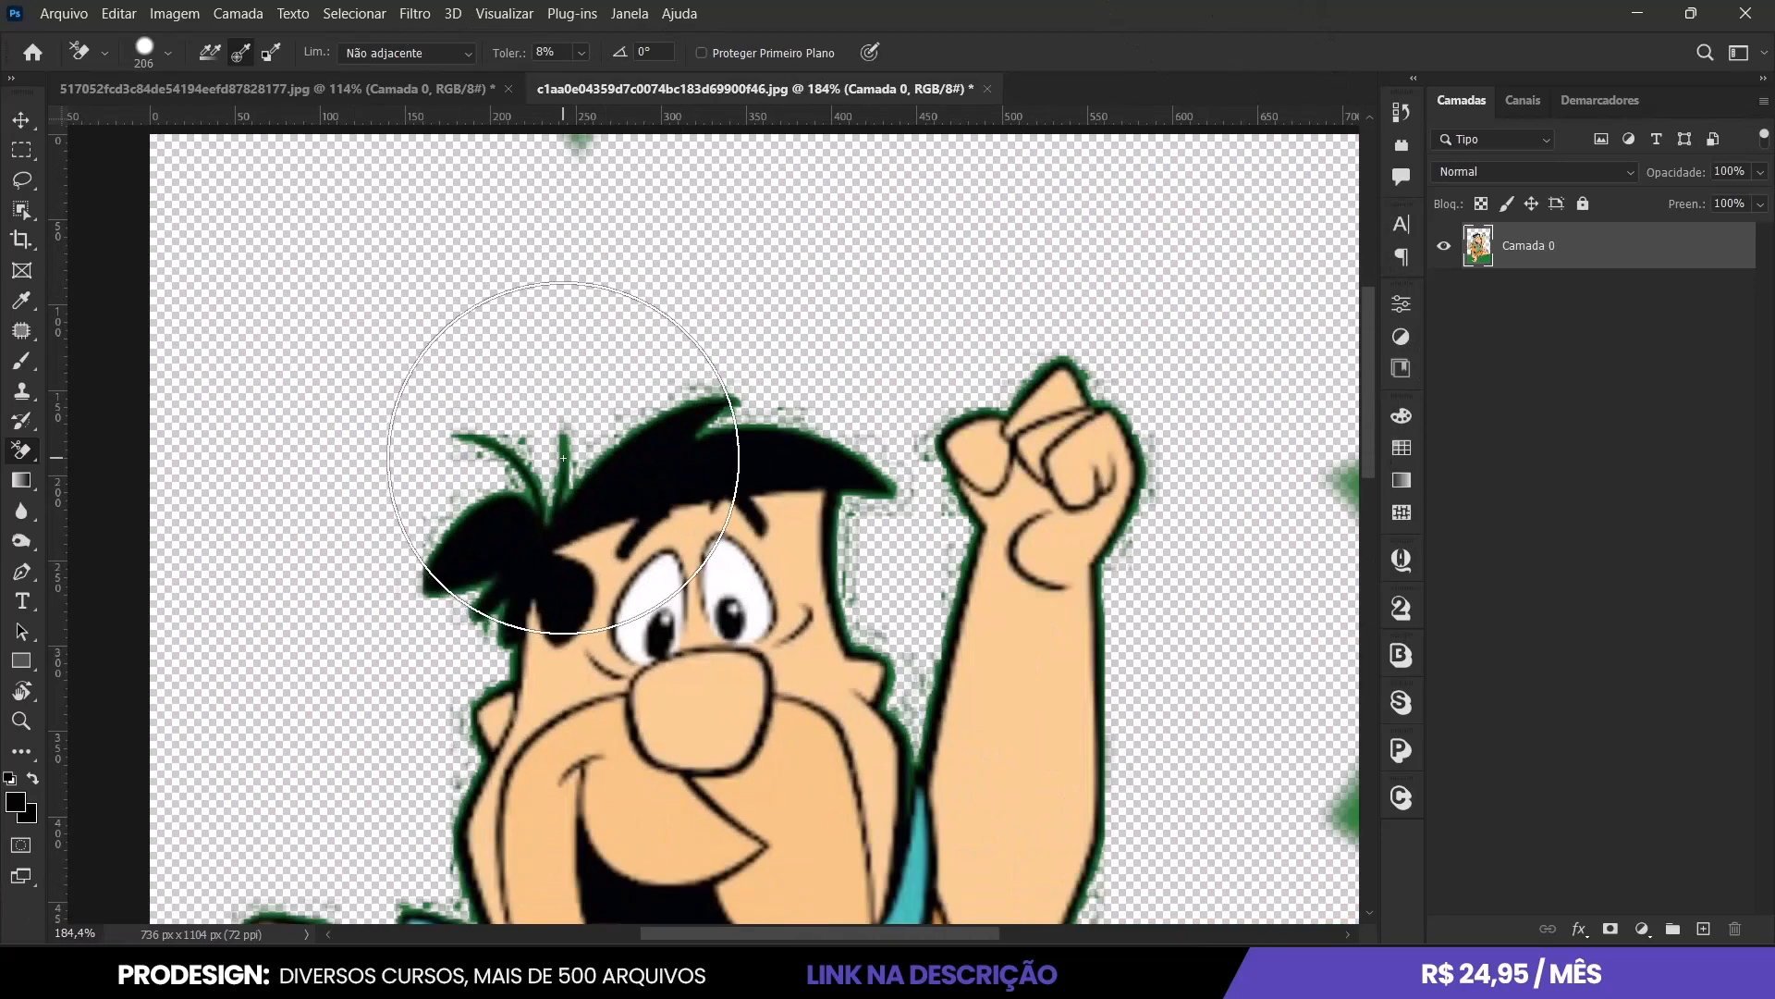
key("ctrl+z")
Set the tolerance to 45%, try erasing the green around the head, inspect the hair, and undo the stroke.
scroll(565, 452, "down", 3)
scroll(573, 243, "up", 4)
left_click_drag(581, 54, 625, 138)
mouse_move(674, 408)
left_mouse_down()
mouse_move(444, 564)
mouse_move(342, 689)
mouse_move(399, 696)
left_mouse_up()
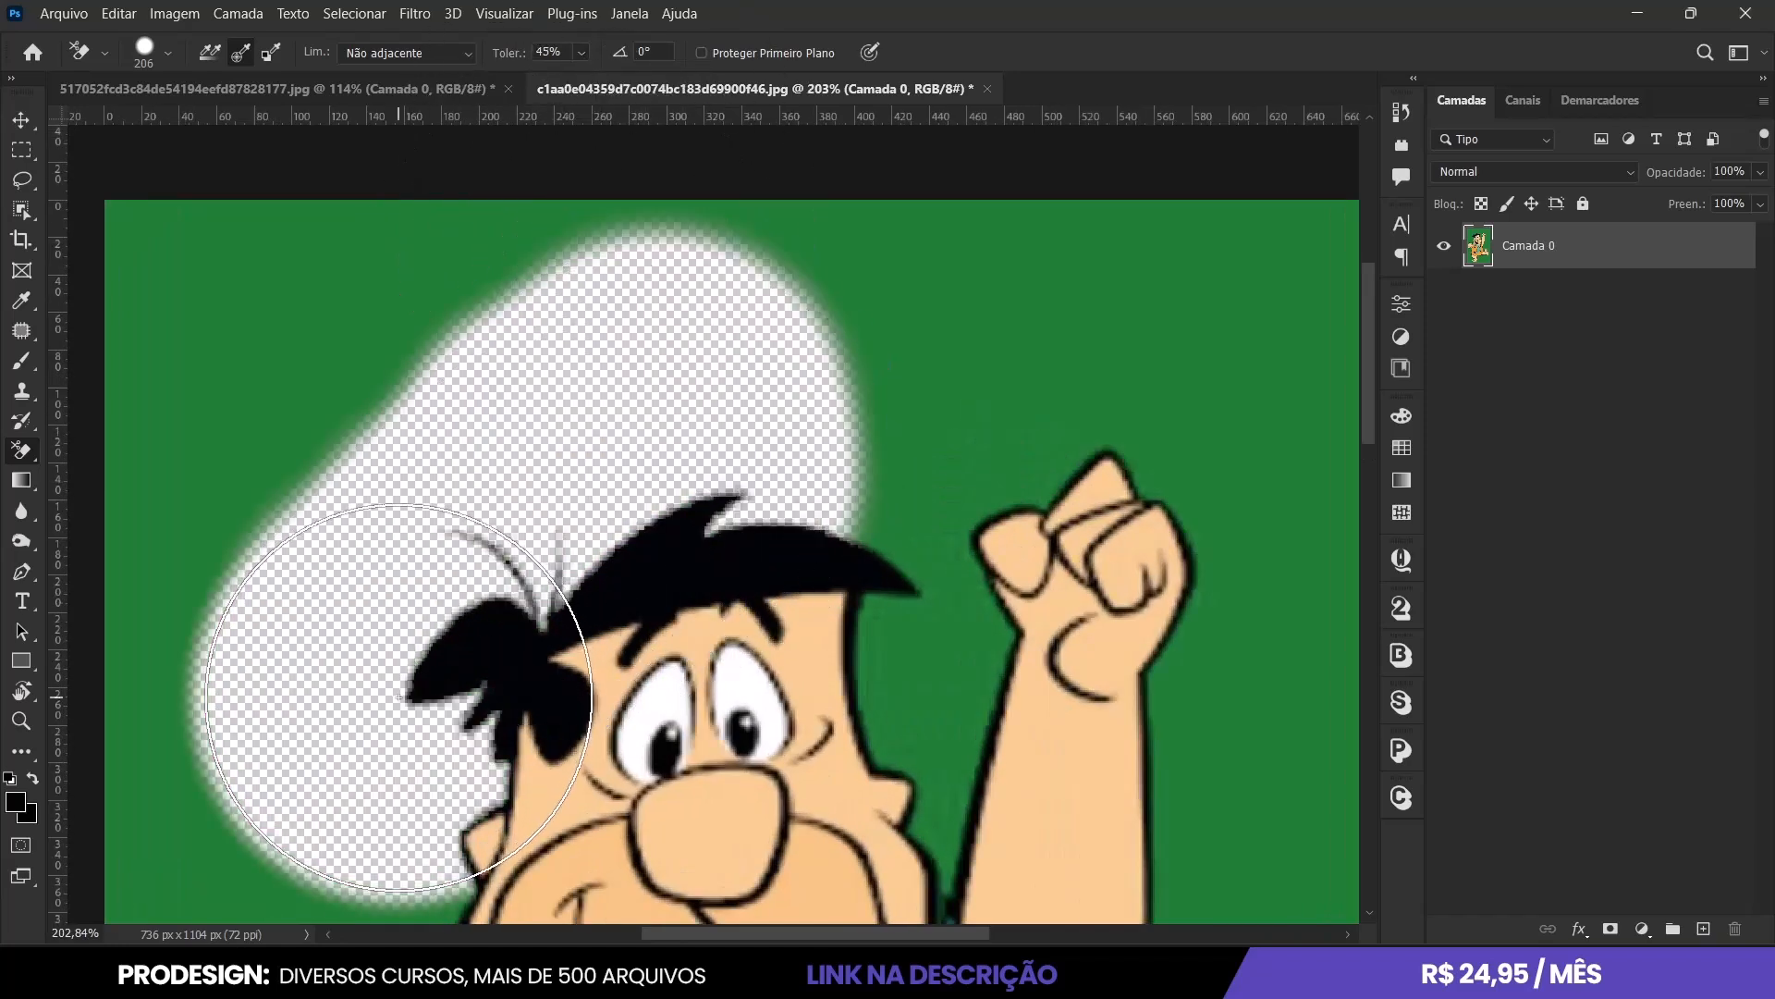
scroll(753, 533, "up", 5)
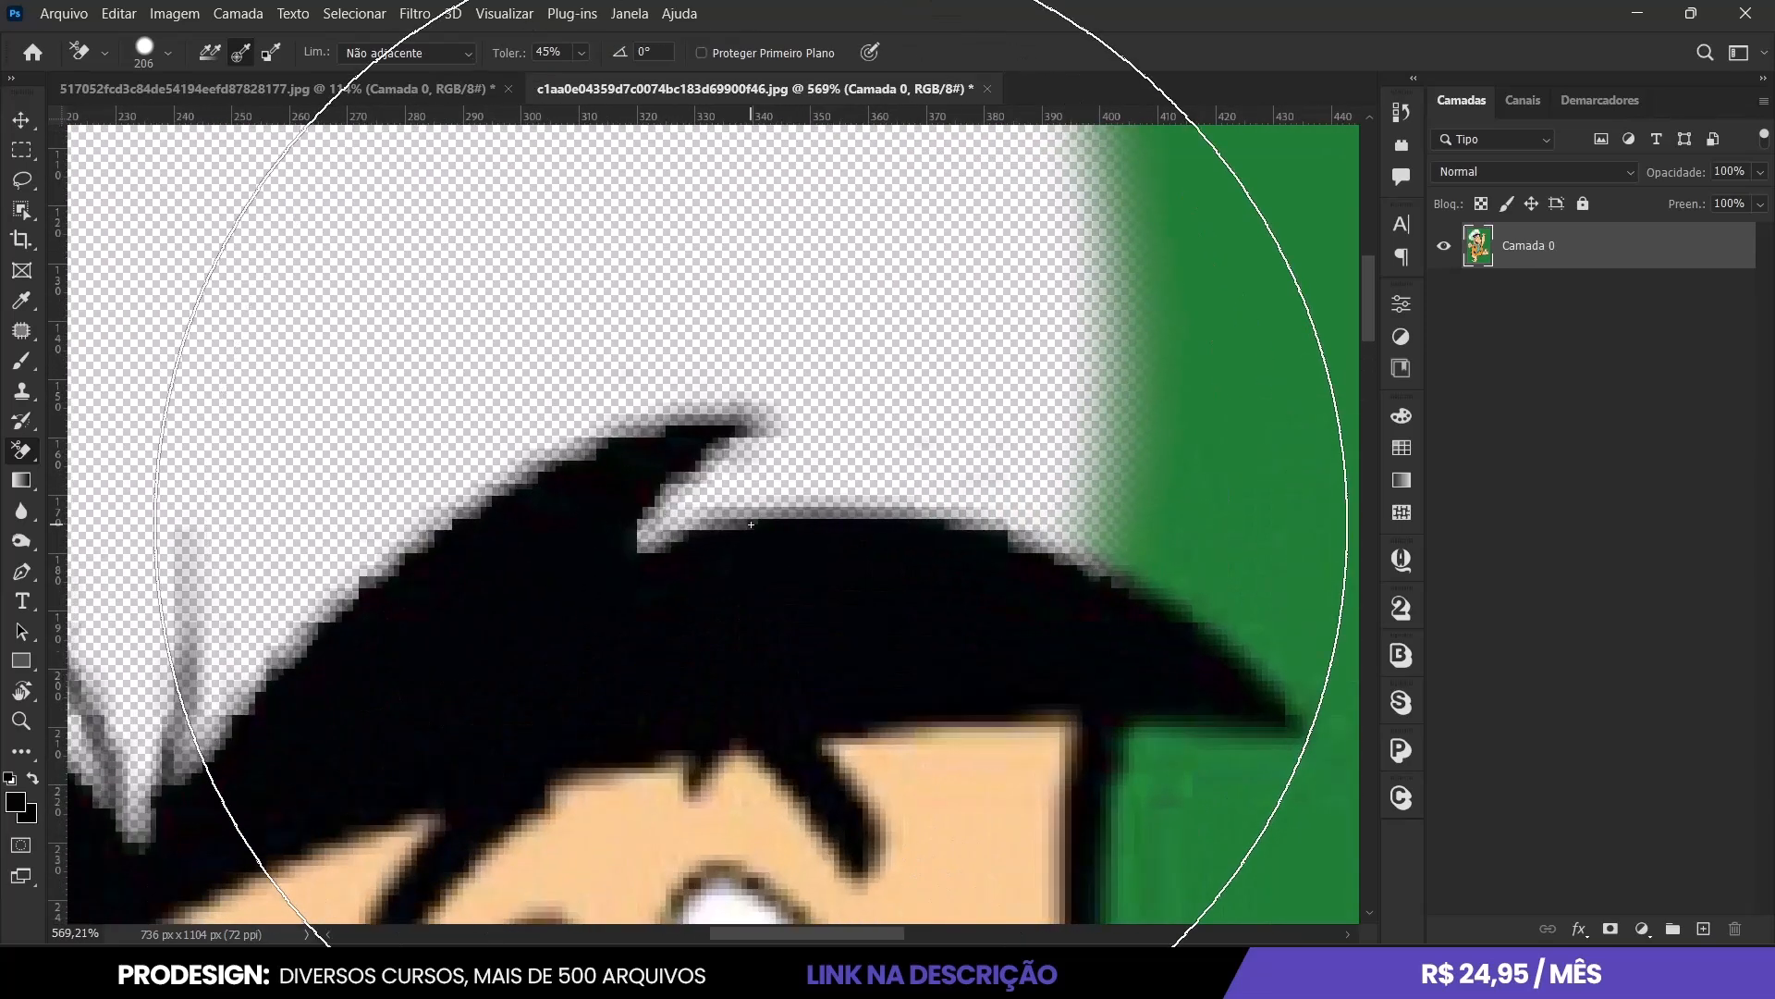
key("ctrl+z")
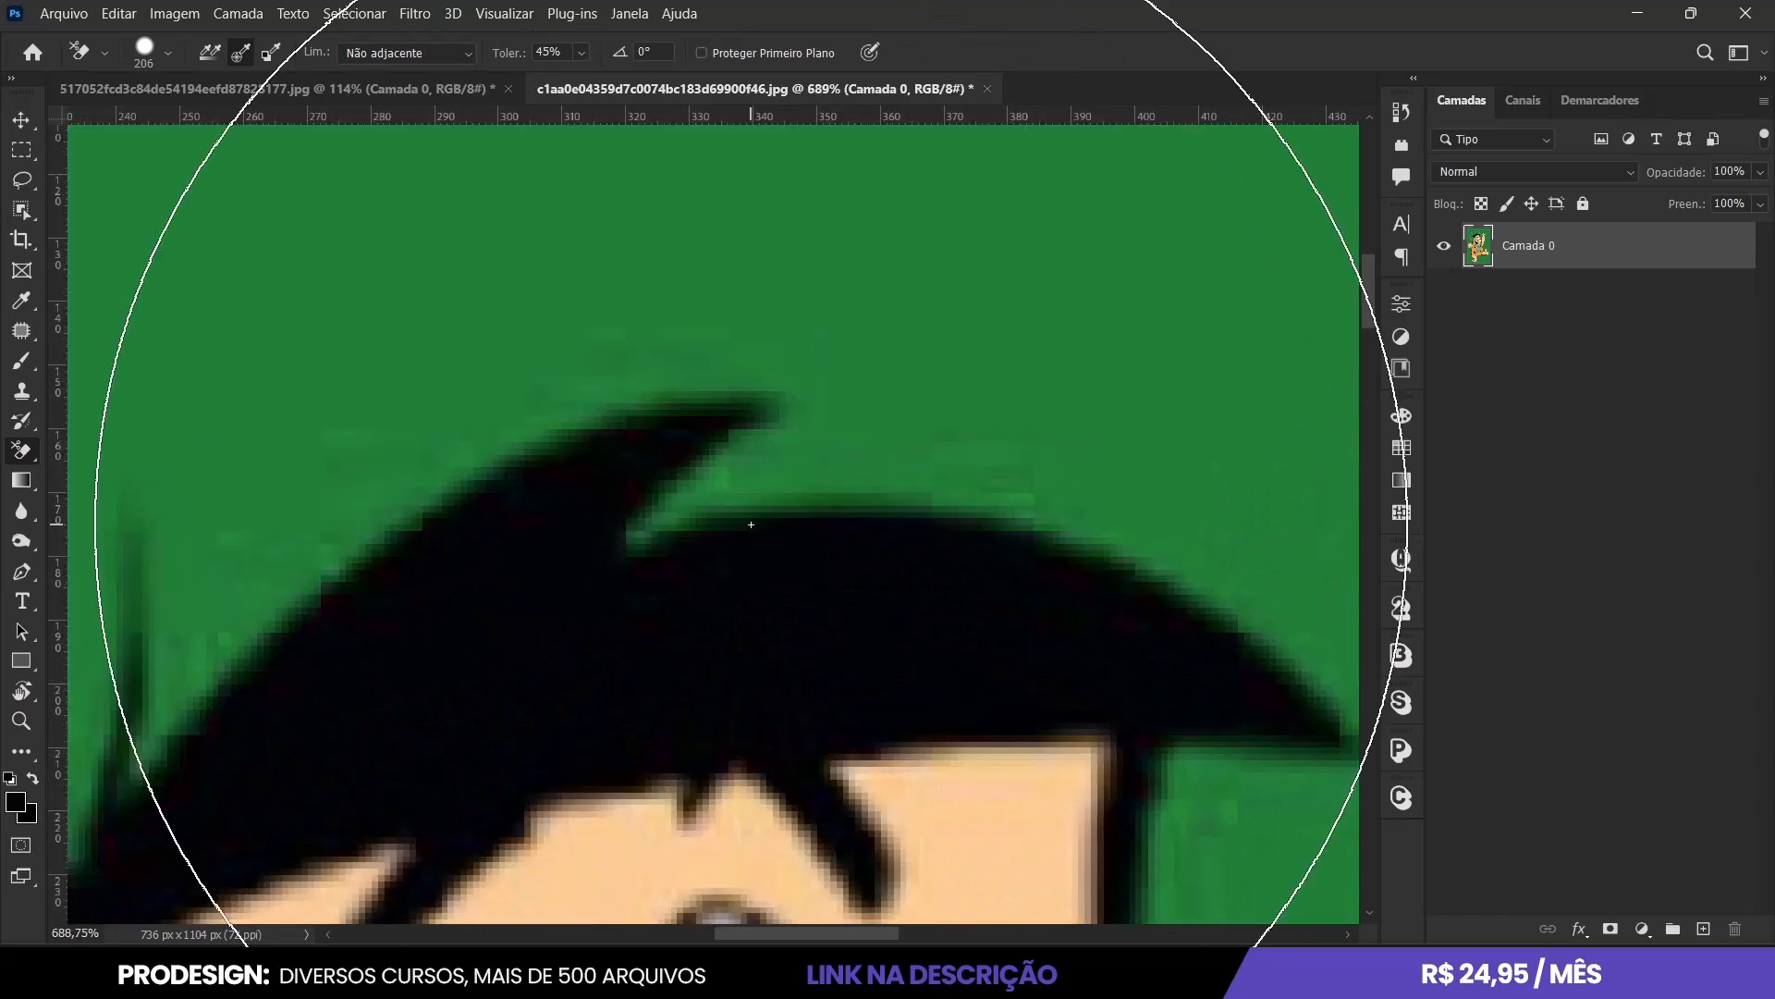
Set the tolerance to 30%, test the eraser on the green just above the hair, and undo the test.
left_click(579, 54)
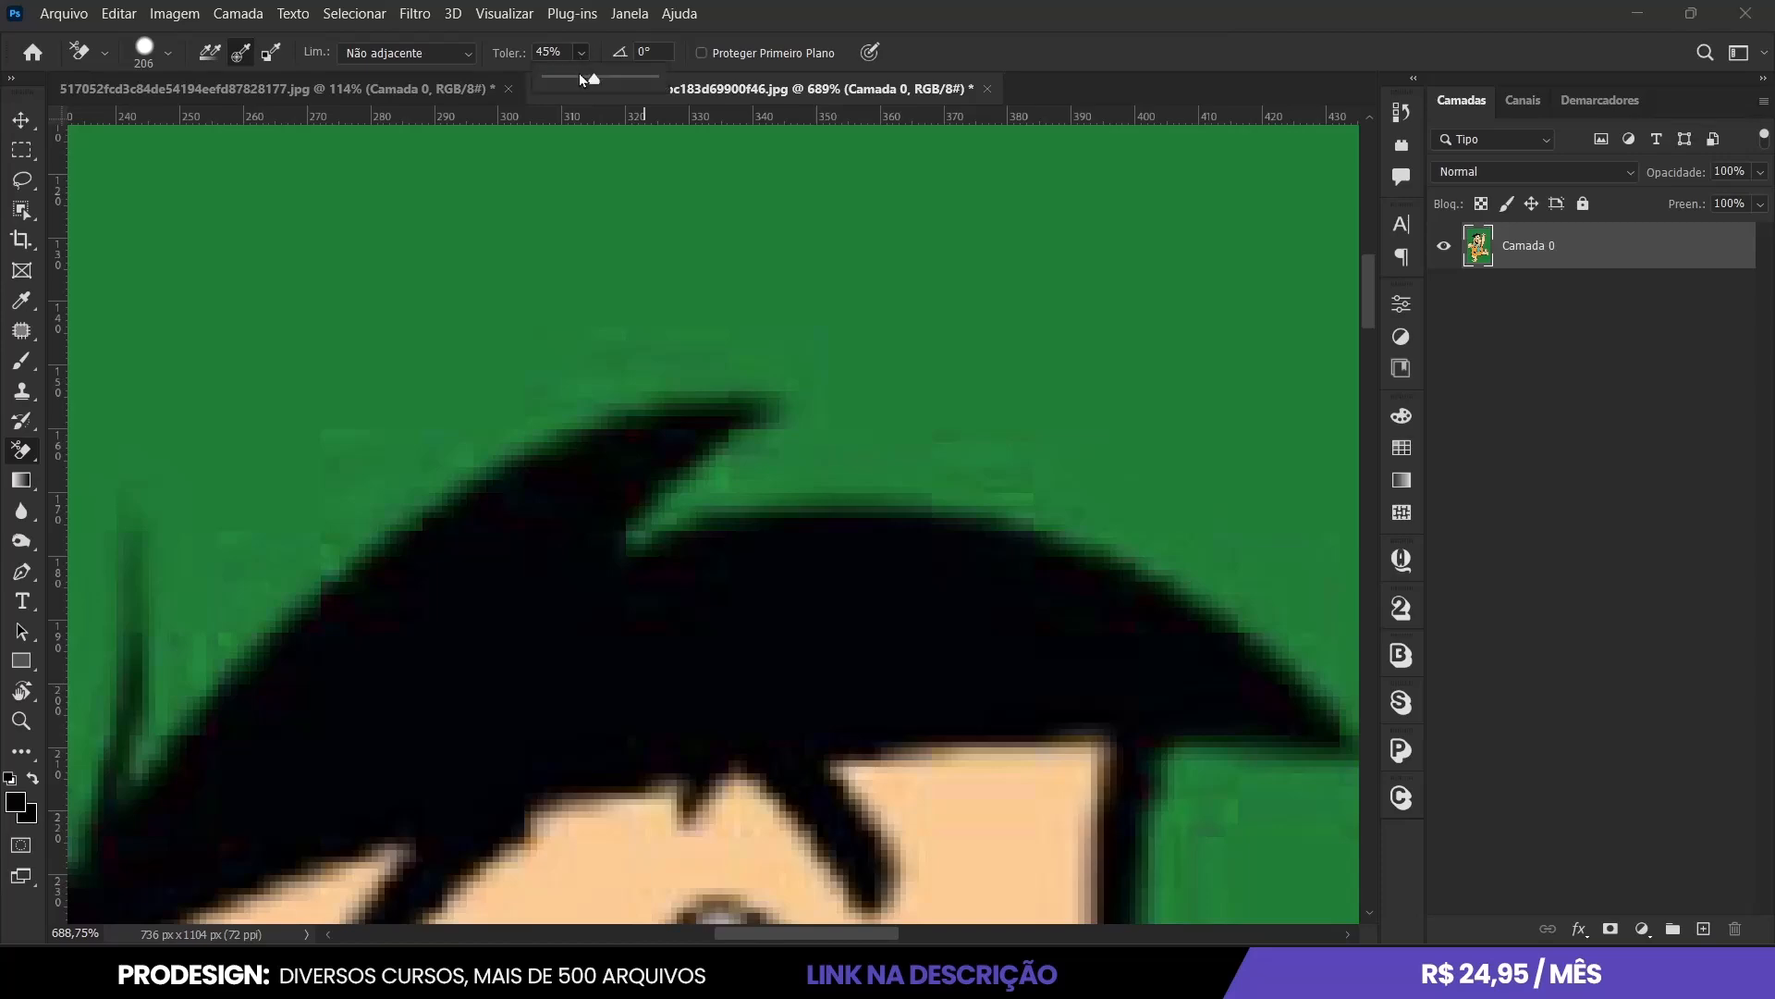
left_click_drag(594, 81, 580, 82)
left_click(658, 408)
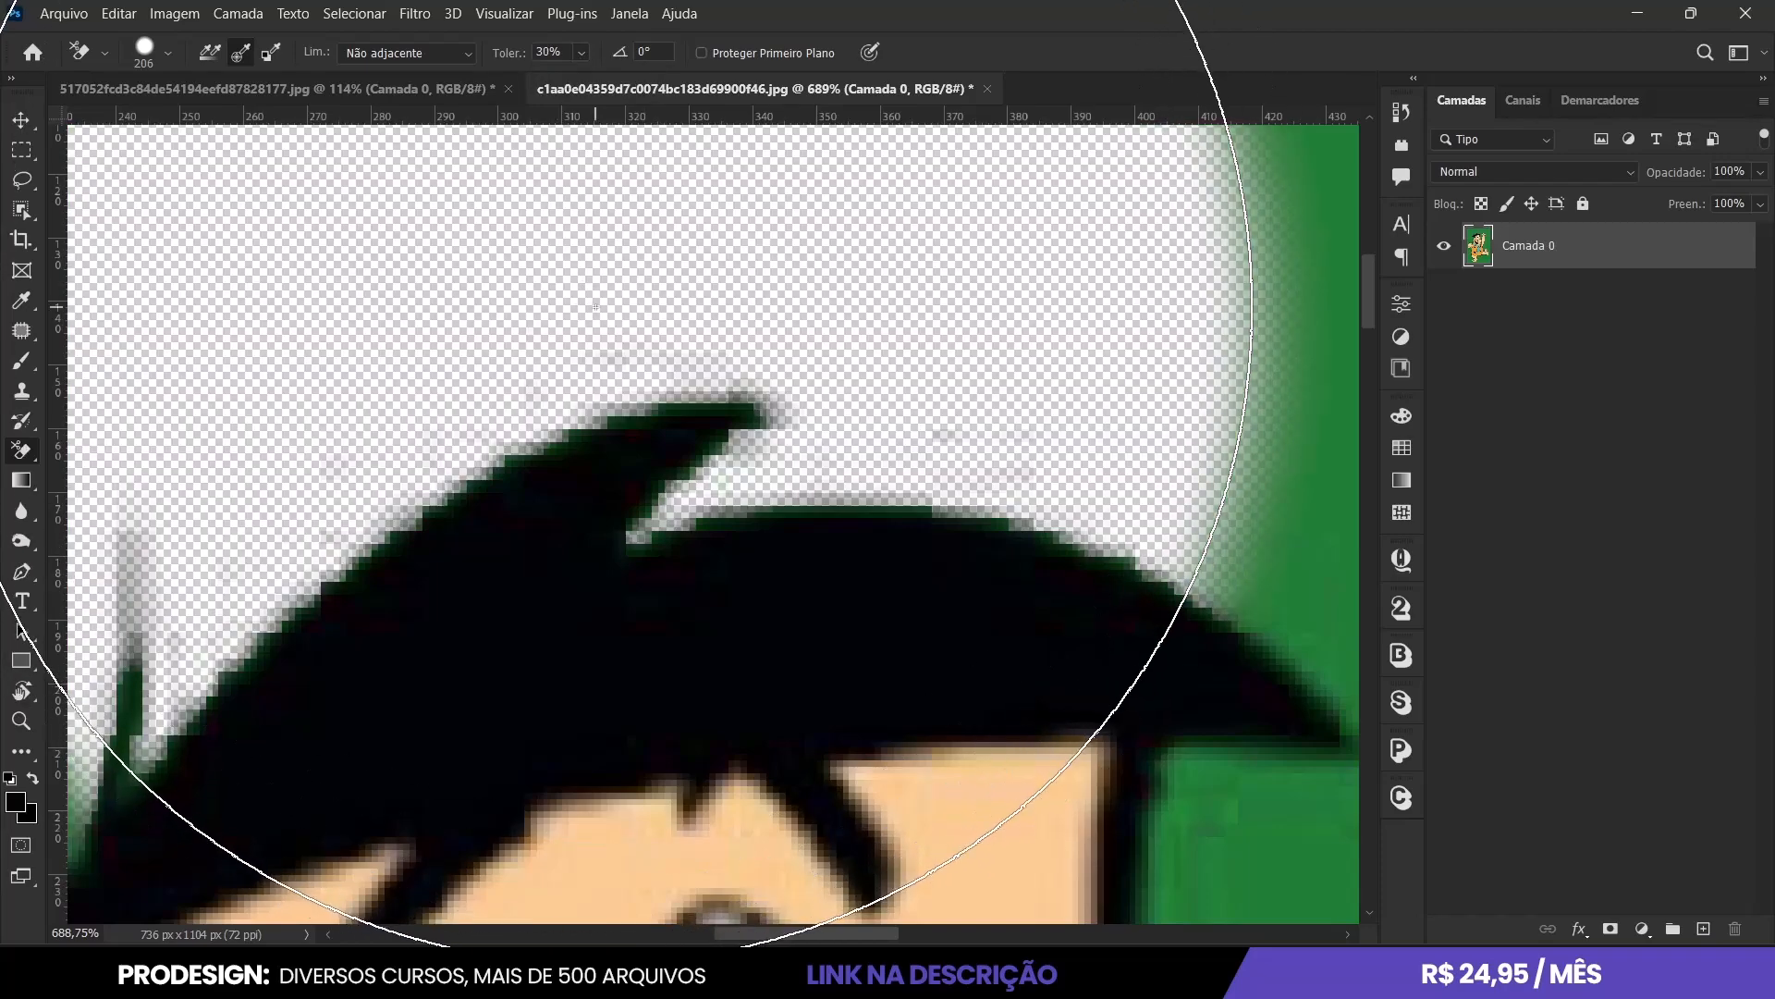
scroll(659, 409, "down", 5)
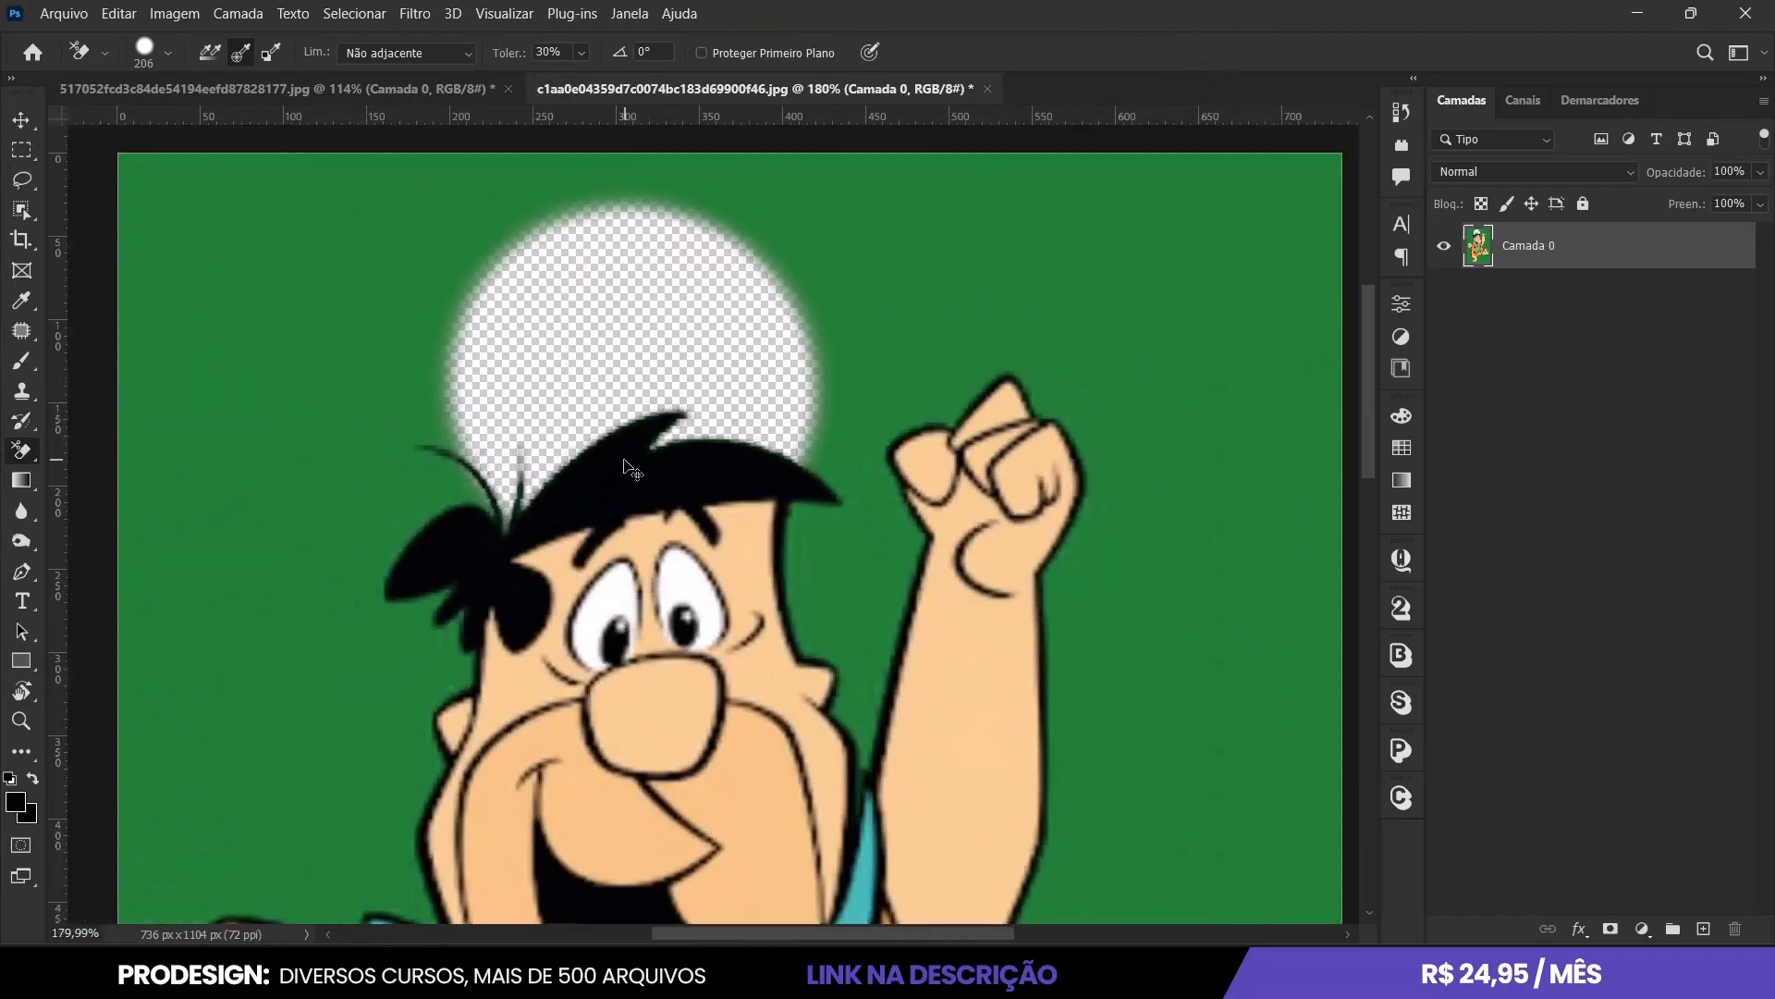
key("ctrl+z")
Set the eraser's brush size to 141 and erase all the green background around the character.
scroll(586, 416, "down", 3)
right_click(595, 348, "alt")
mouse_move(324, 269)
left_mouse_down()
mouse_move(1047, 264)
mouse_move(559, 352)
mouse_move(374, 333)
mouse_move(207, 453)
mouse_move(272, 478)
mouse_move(250, 609)
mouse_move(408, 652)
mouse_move(402, 752)
mouse_move(742, 653)
mouse_move(774, 578)
mouse_move(1014, 447)
mouse_move(955, 701)
mouse_move(850, 797)
mouse_move(913, 628)
mouse_move(976, 783)
mouse_move(1074, 568)
mouse_move(1050, 733)
left_mouse_up()
scroll(716, 425, "down", 6)
scroll(722, 741, "up", 4)
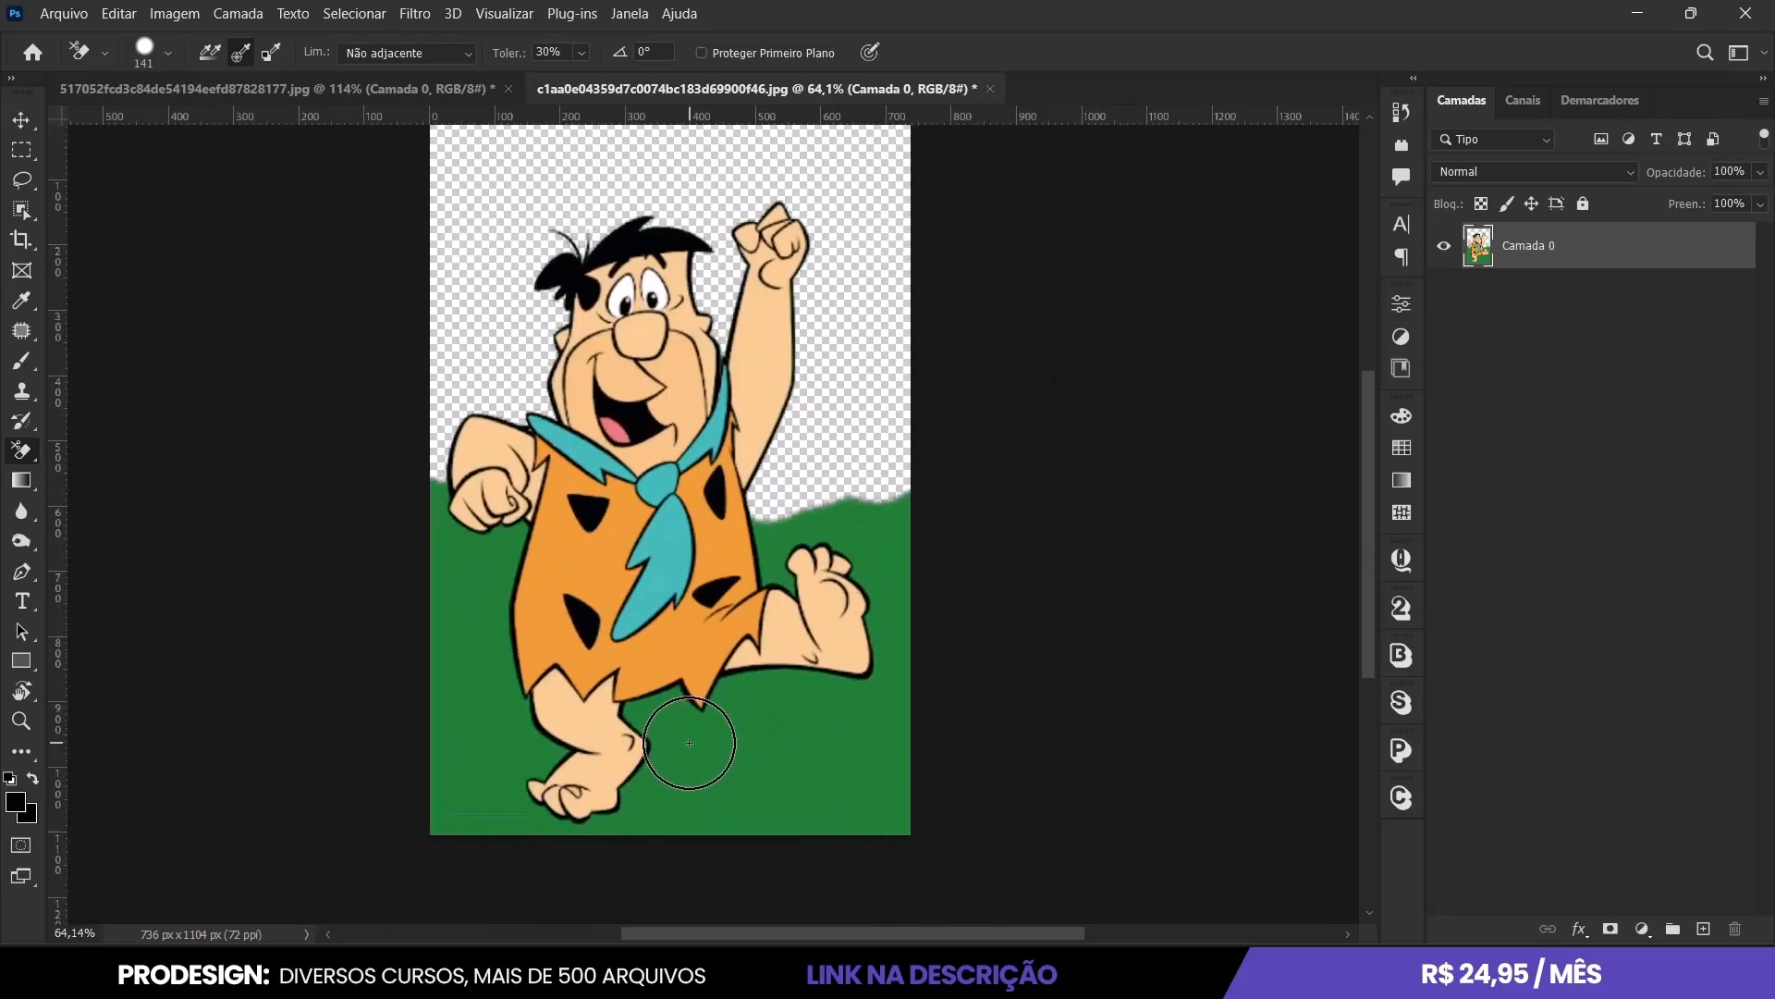
mouse_move(408, 646)
left_mouse_down()
mouse_move(439, 671)
mouse_move(443, 601)
mouse_move(484, 761)
mouse_move(511, 767)
mouse_move(400, 724)
mouse_move(452, 832)
mouse_move(518, 851)
mouse_move(683, 844)
mouse_move(682, 743)
mouse_move(629, 715)
mouse_move(720, 703)
mouse_move(793, 717)
mouse_move(877, 829)
mouse_move(922, 805)
mouse_move(784, 708)
mouse_move(926, 625)
mouse_move(880, 479)
mouse_move(920, 466)
mouse_move(786, 527)
mouse_move(806, 573)
mouse_move(839, 572)
mouse_move(773, 509)
mouse_move(559, 584)
mouse_move(468, 494)
mouse_move(388, 495)
mouse_move(434, 622)
mouse_move(455, 841)
left_mouse_up()
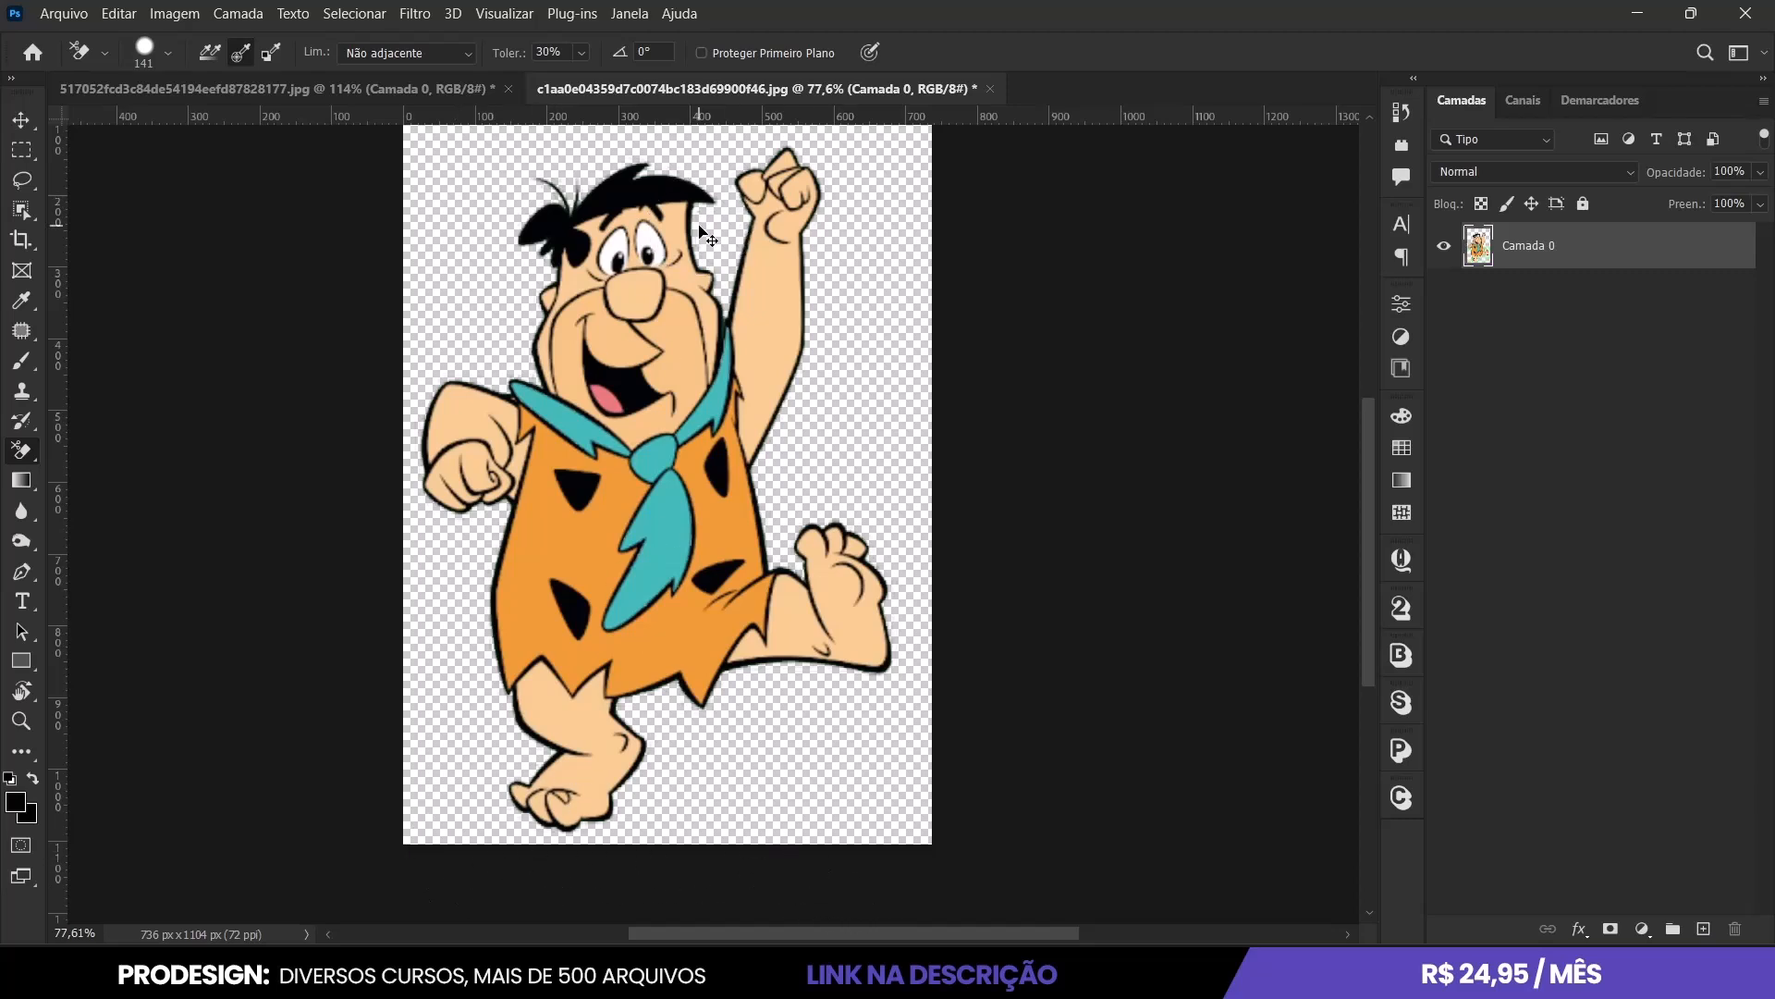
Add a red solid colour fill layer and move it below the cut-out character layer.
key("ctrl+0")
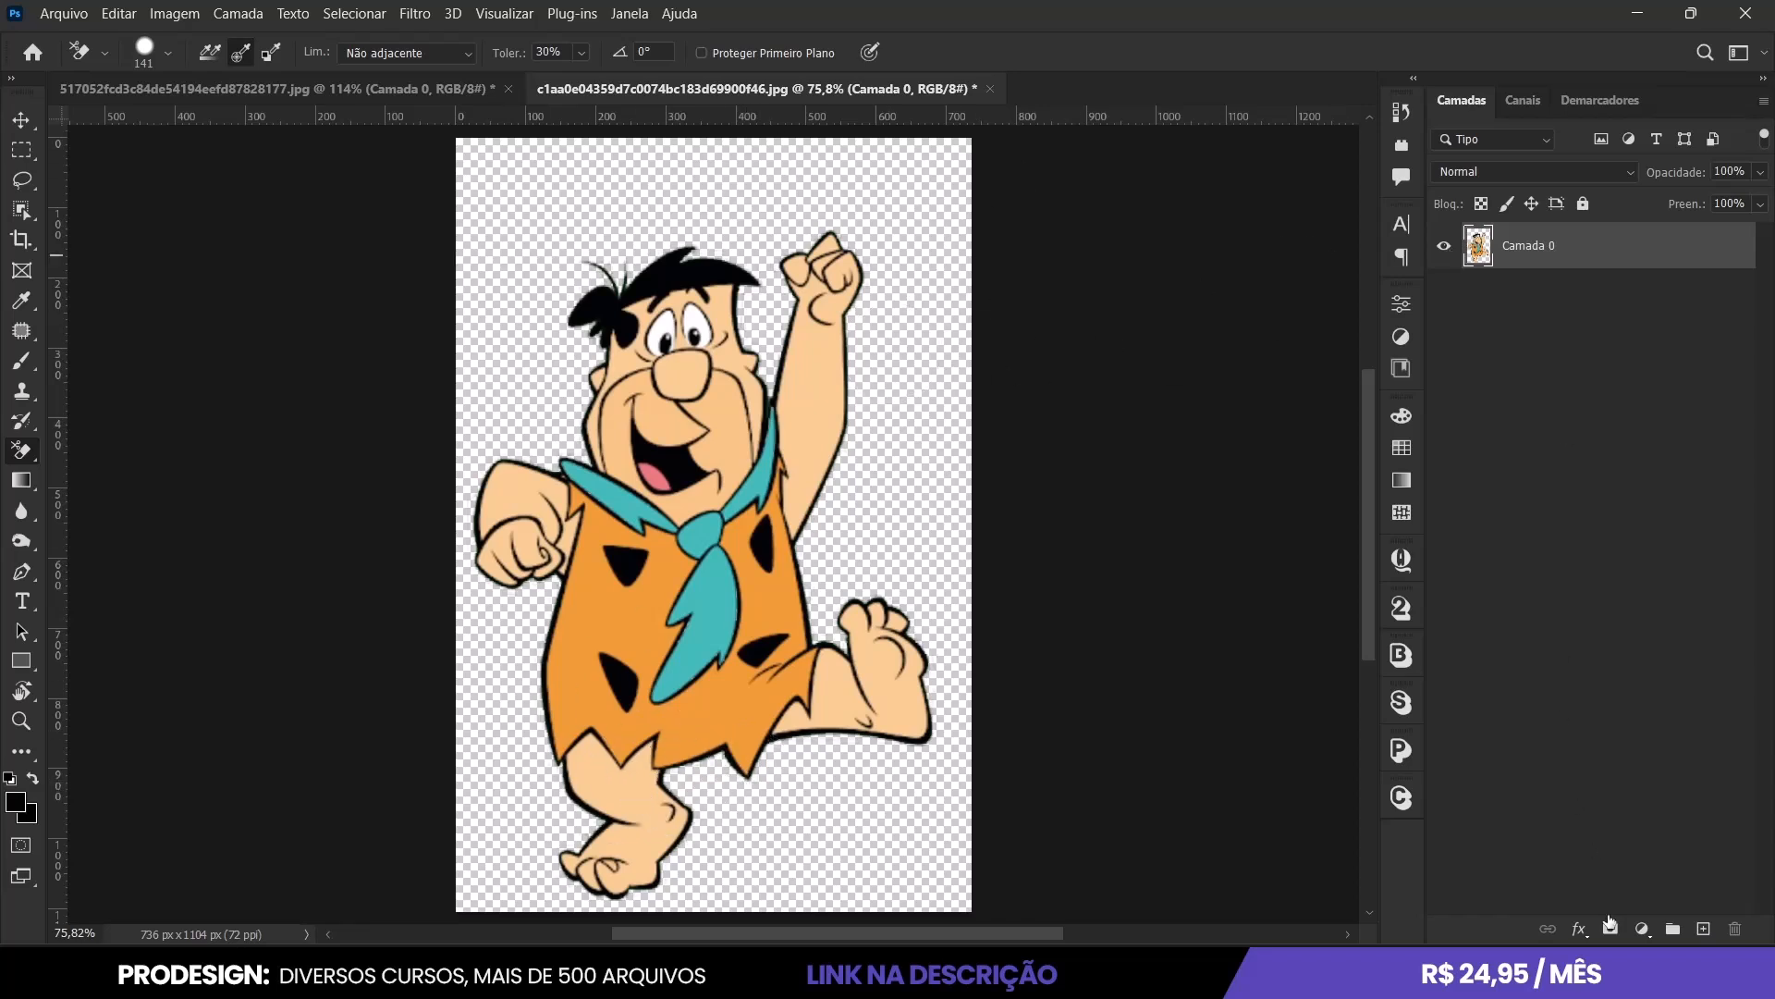
left_click(1643, 930)
left_click(1670, 524)
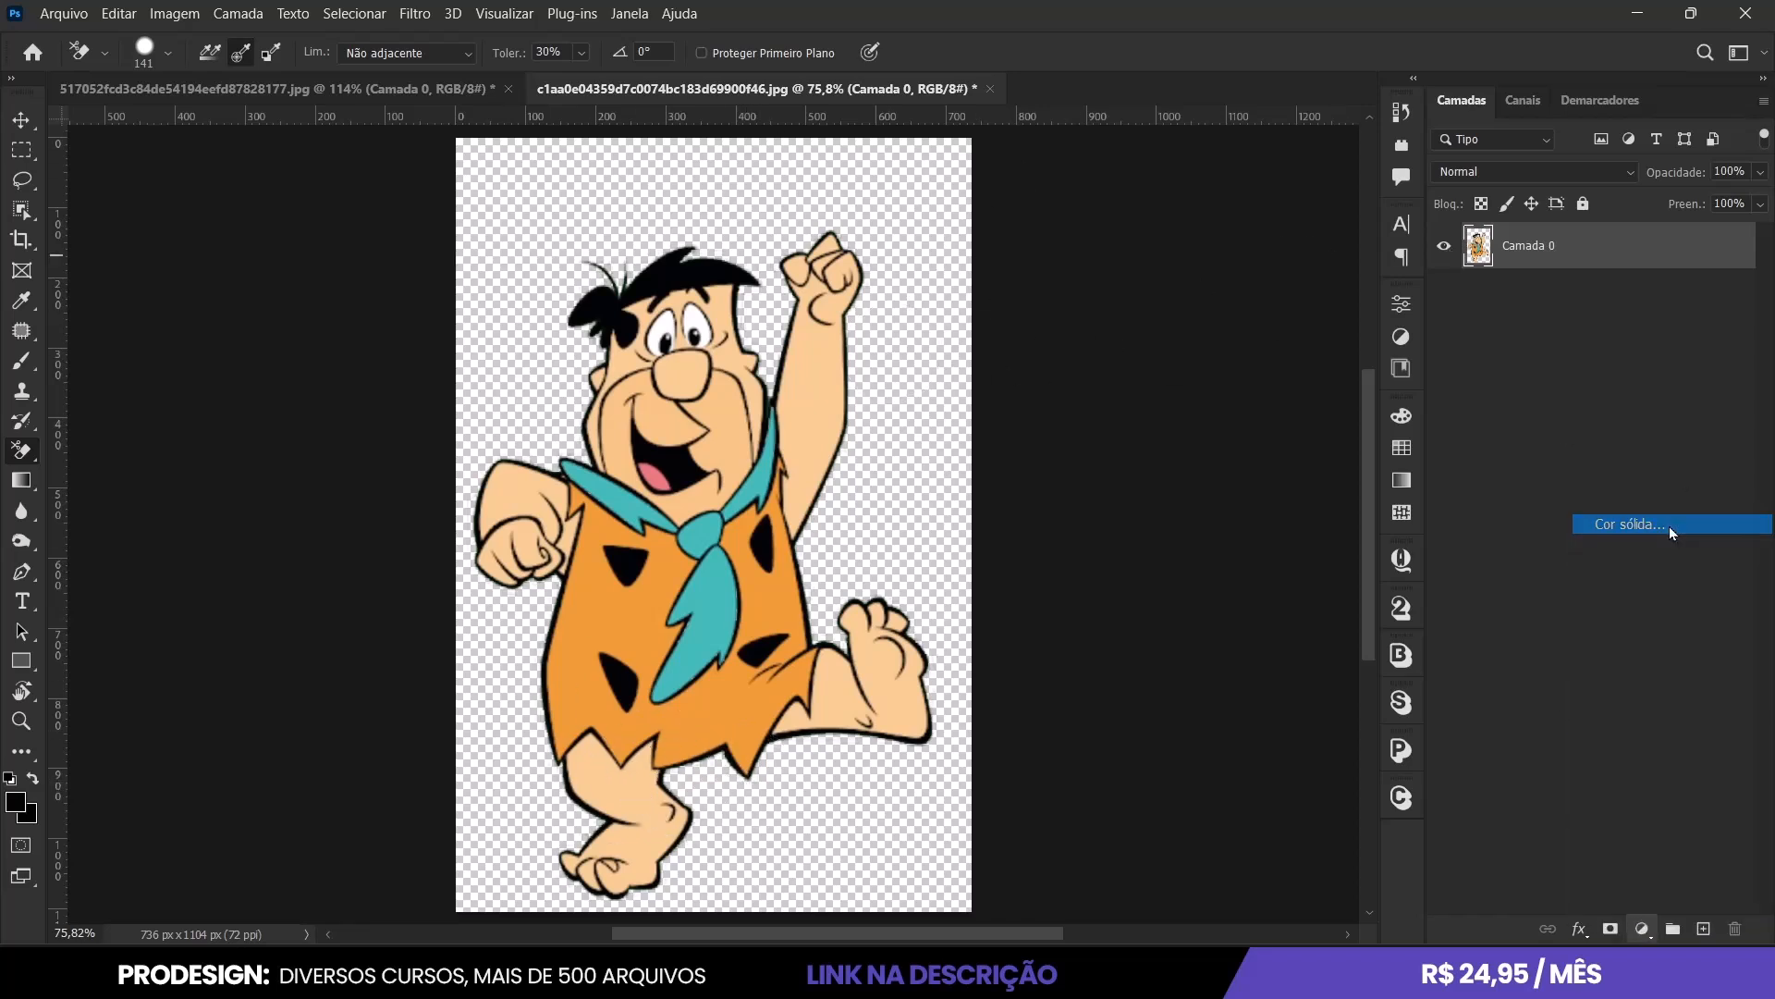
left_click(1295, 576)
left_click(1579, 481)
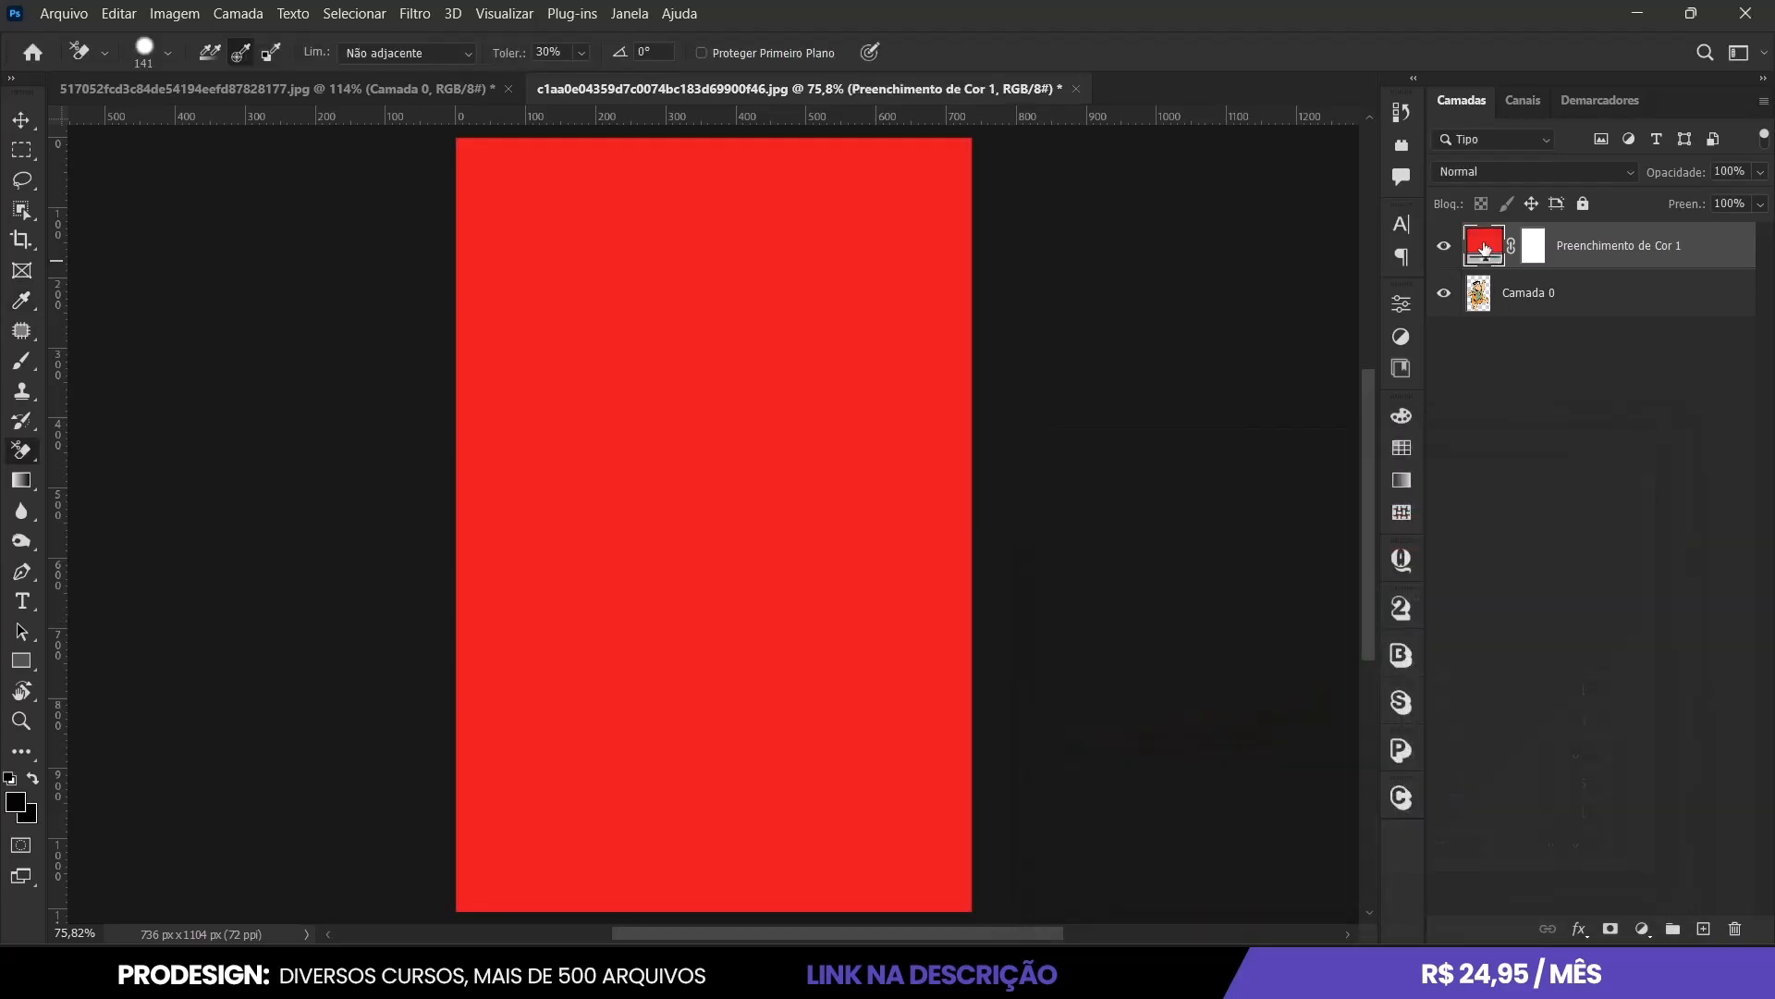
key("ctrl+bracketleft")
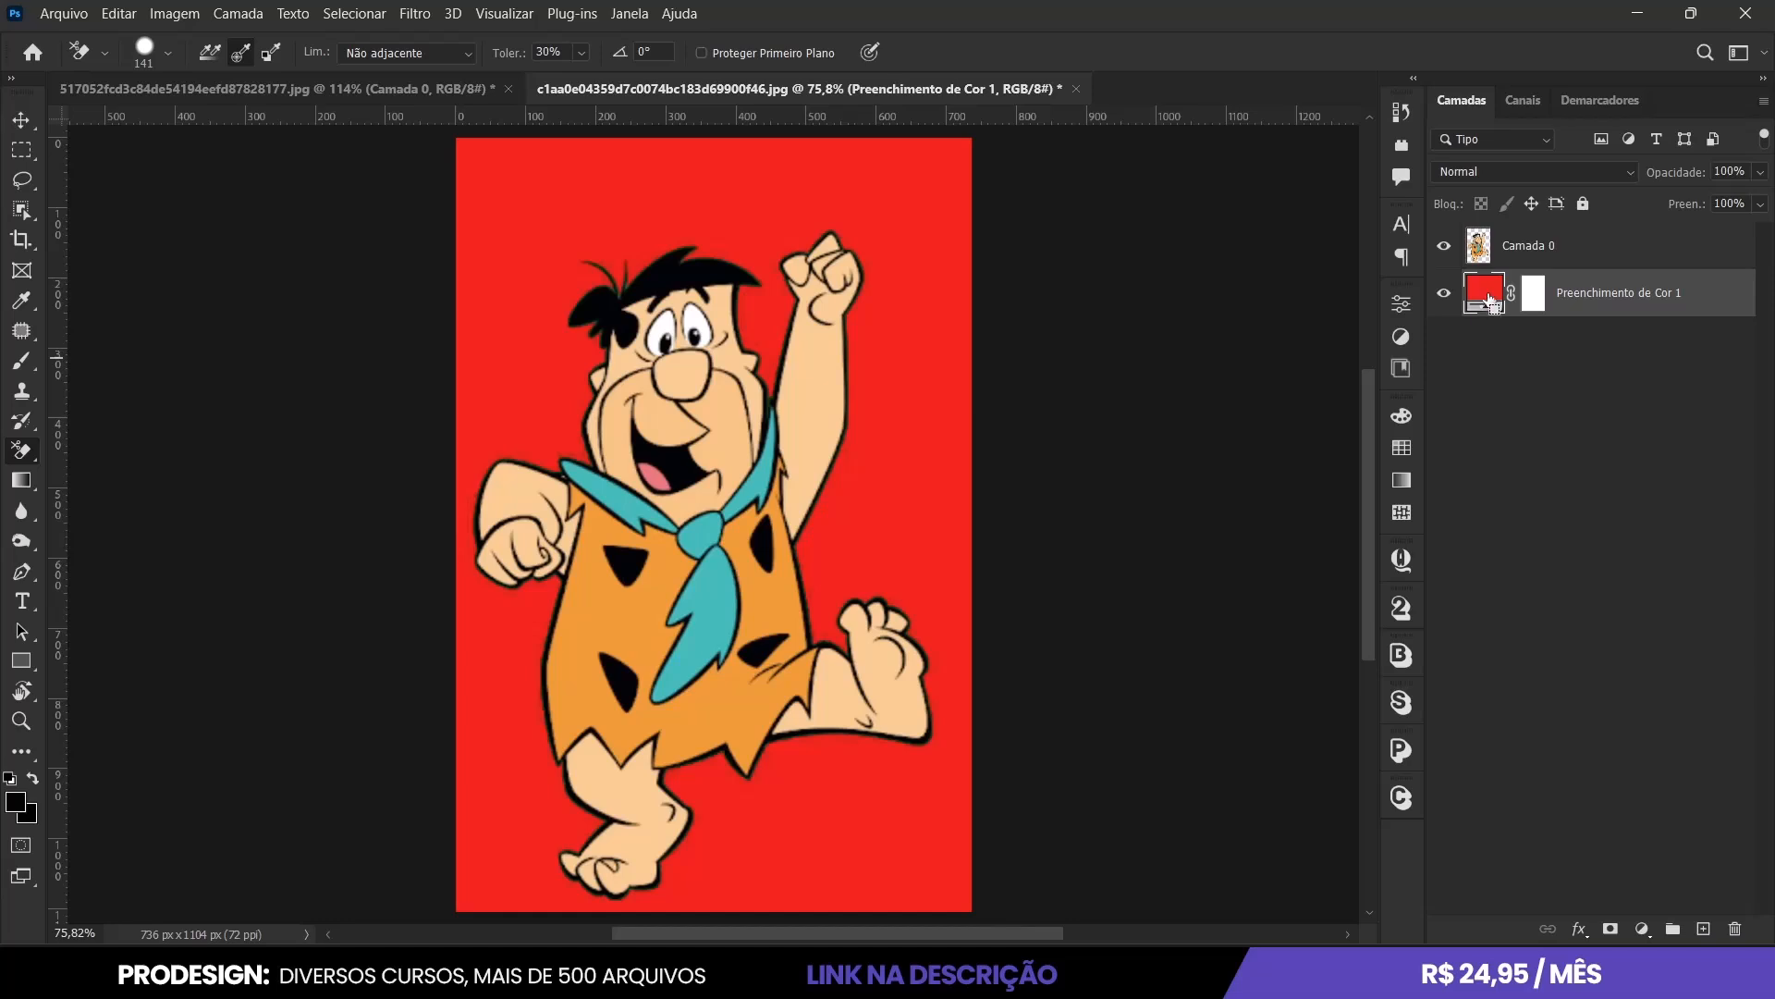
Undo the red fill layer and the erasing of the green background.
key("ctrl+z")
key("ctrl+z")
key("ctrl+z")
key("ctrl+z")
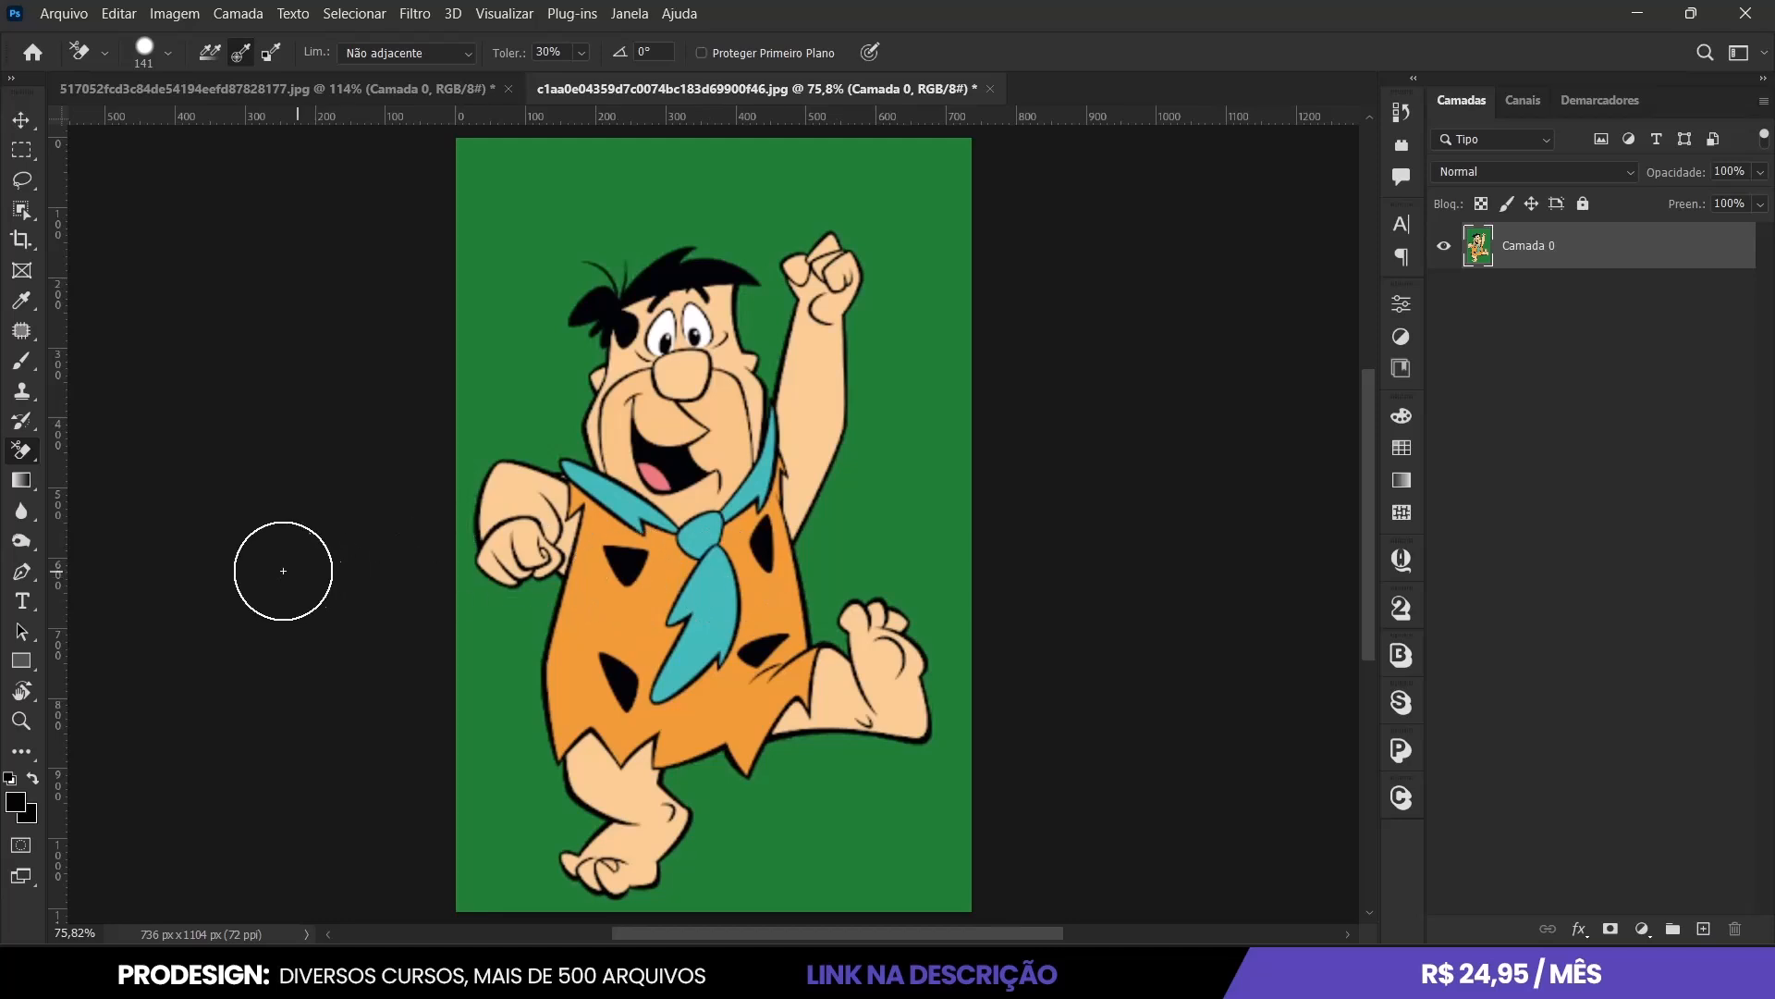
Switch to the Magic Eraser, try erasing the green background at tolerance 40 twice, and undo each attempt.
right_click(29, 454)
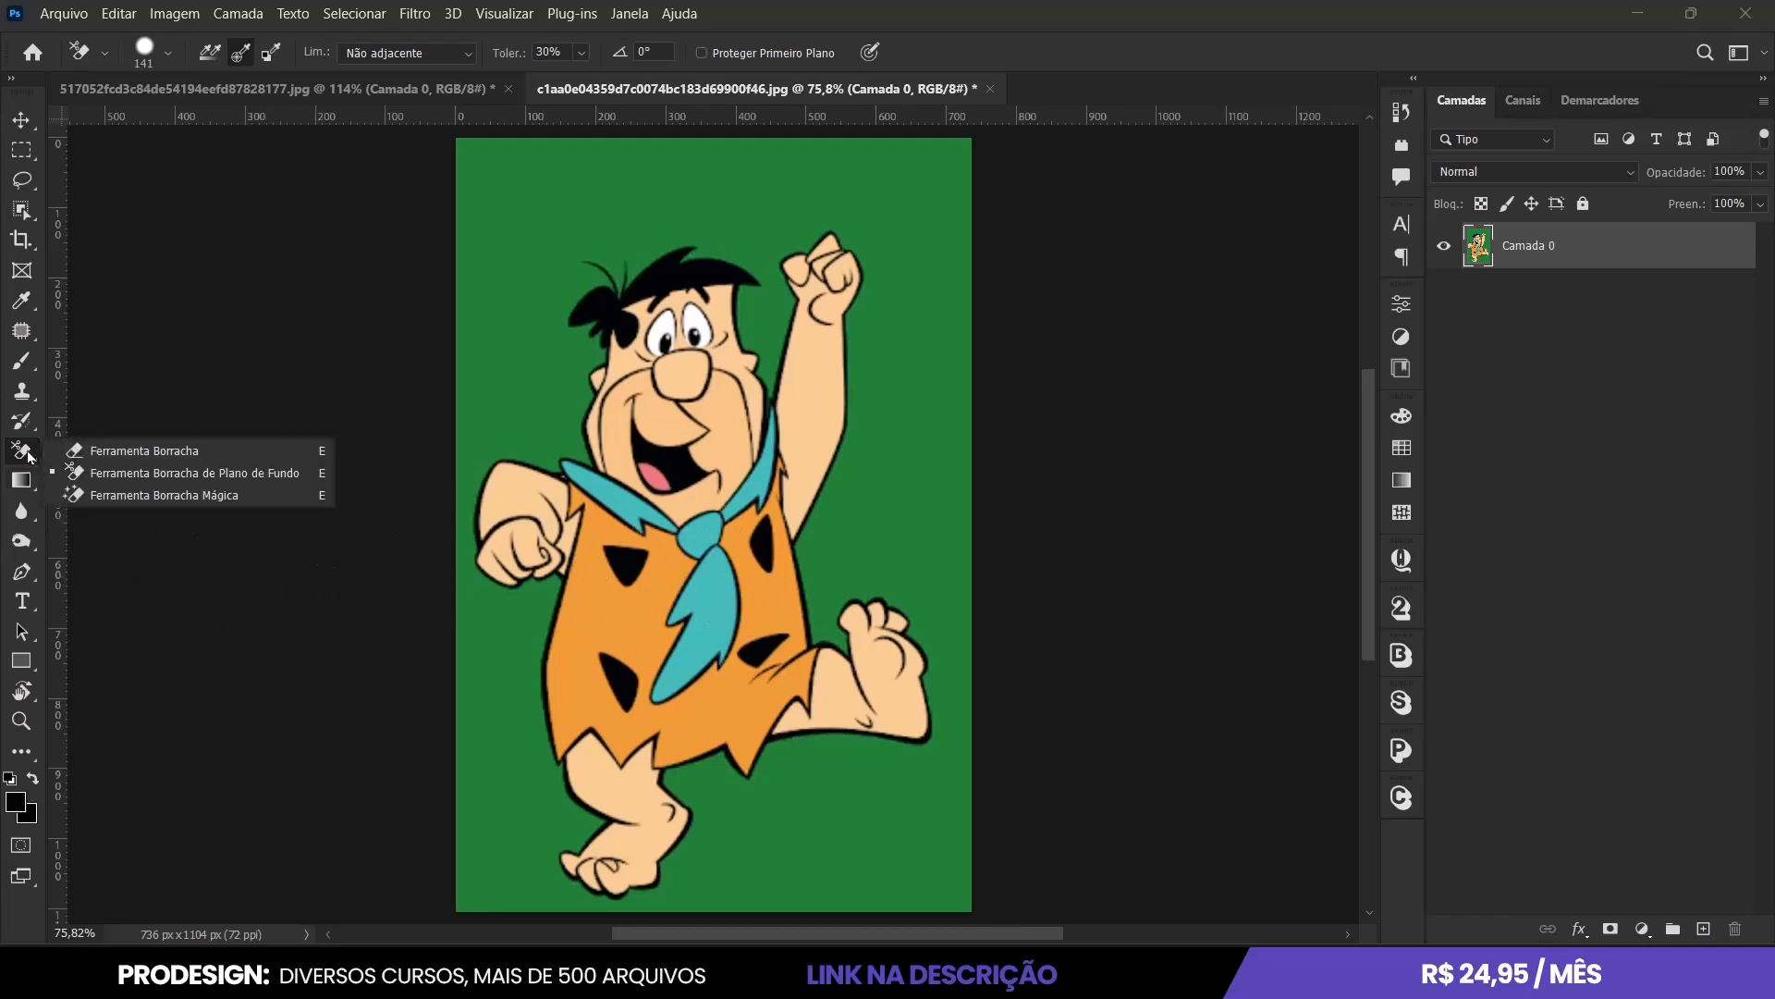
left_click(235, 496)
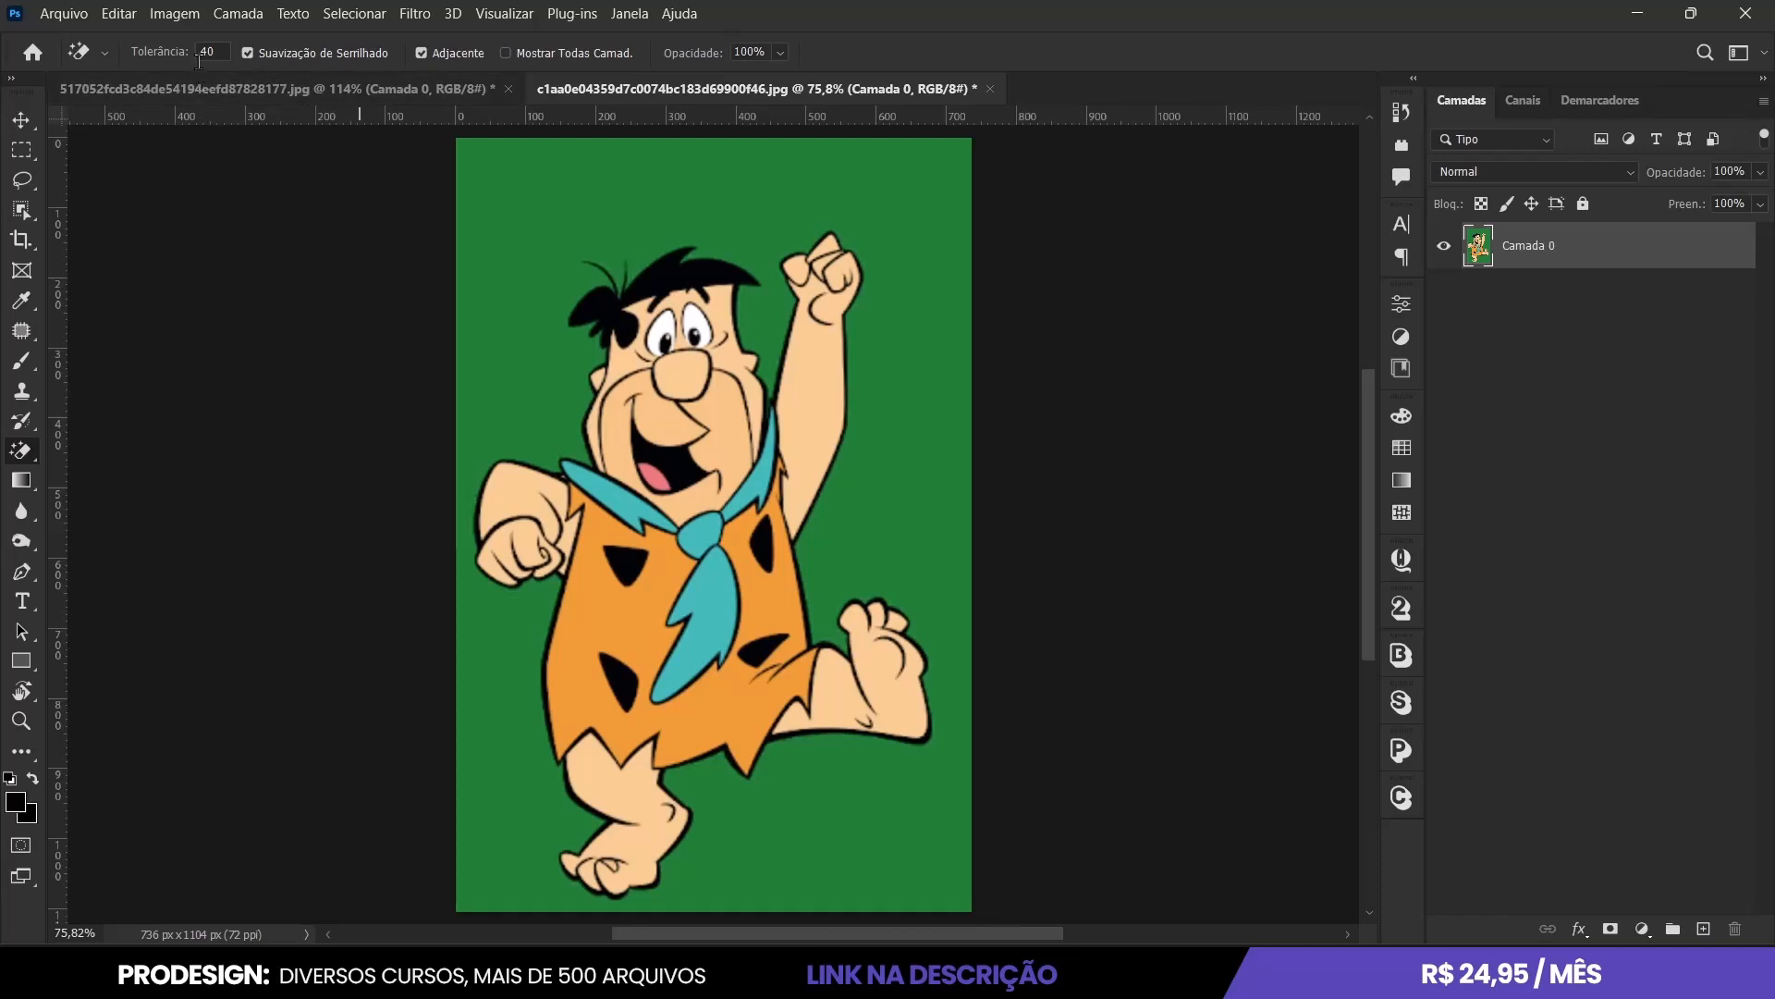
left_click(612, 185)
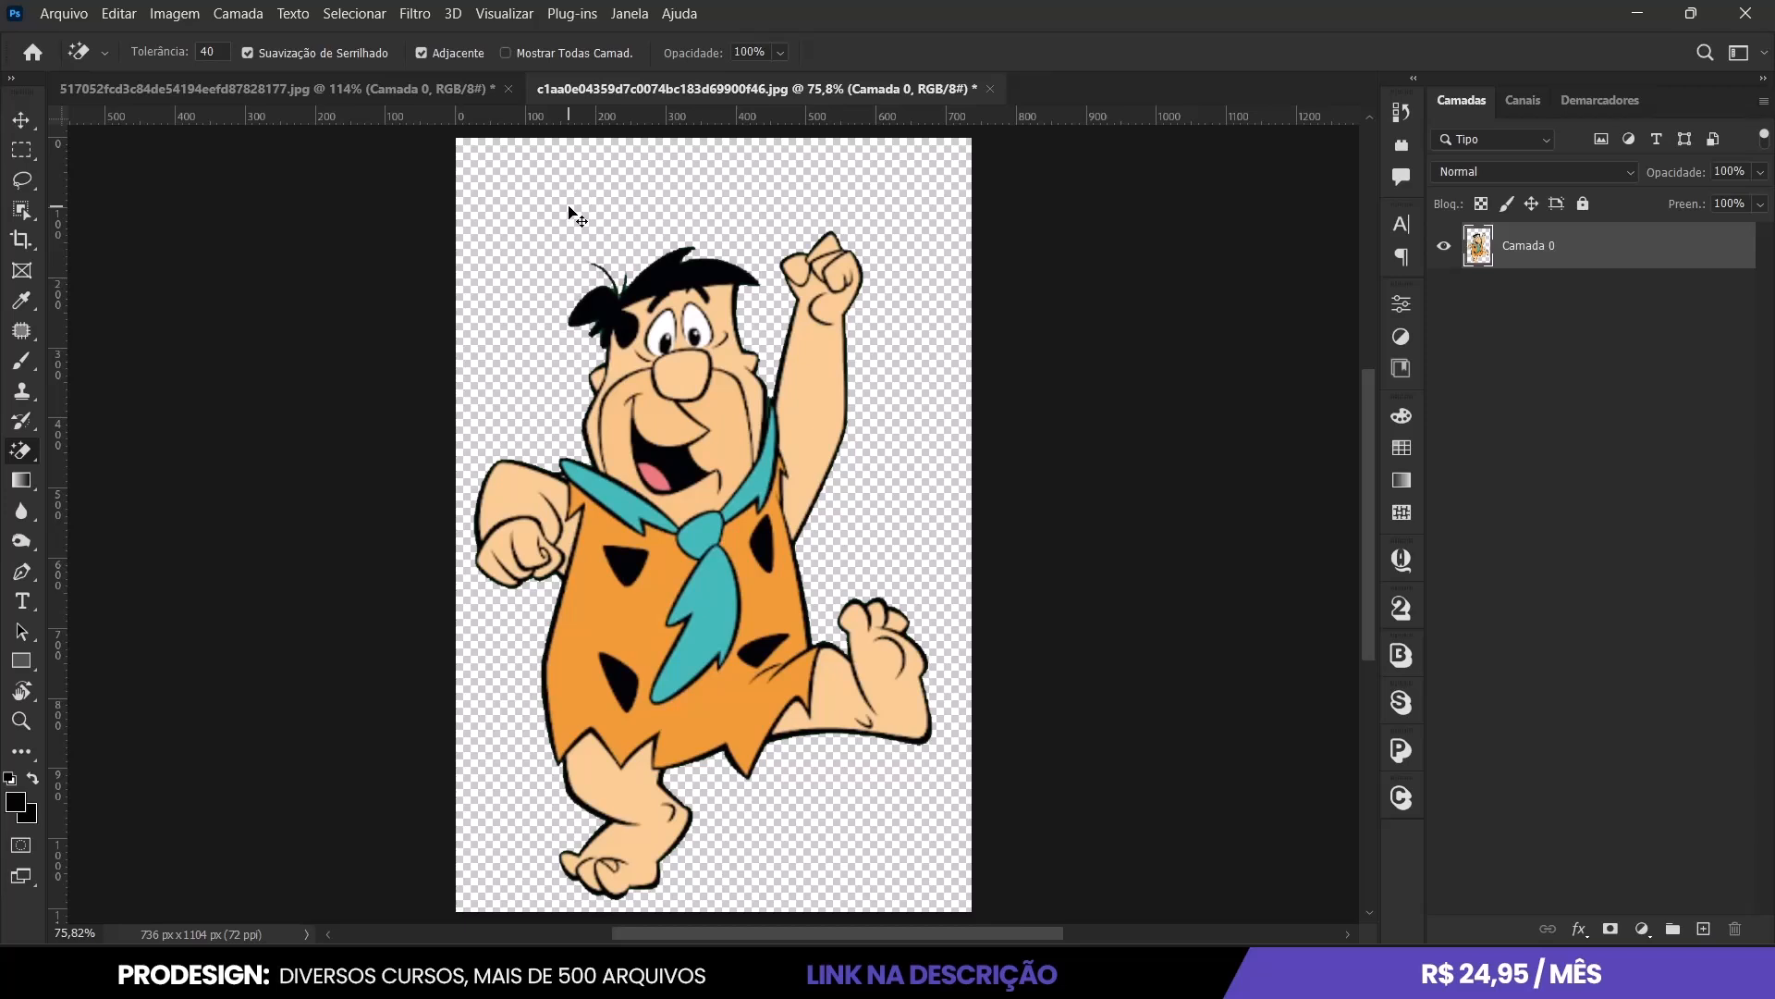
key("ctrl+z")
scroll(582, 222, "up", 3)
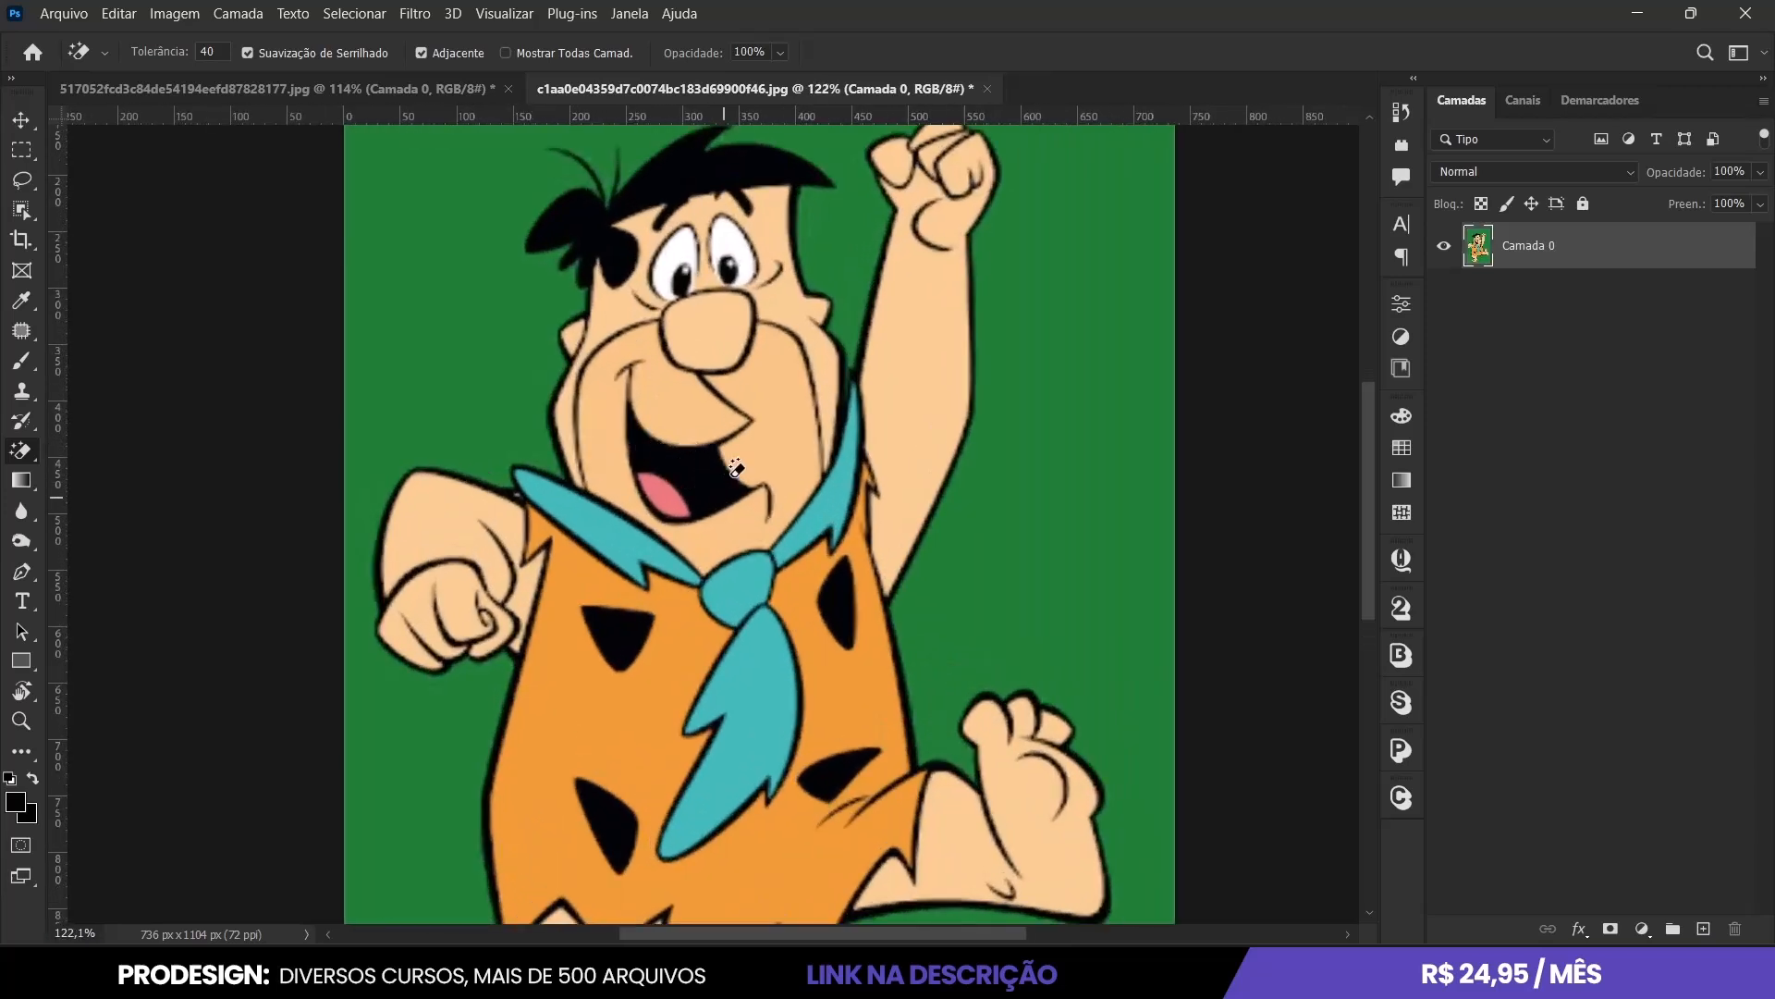
left_click(420, 331)
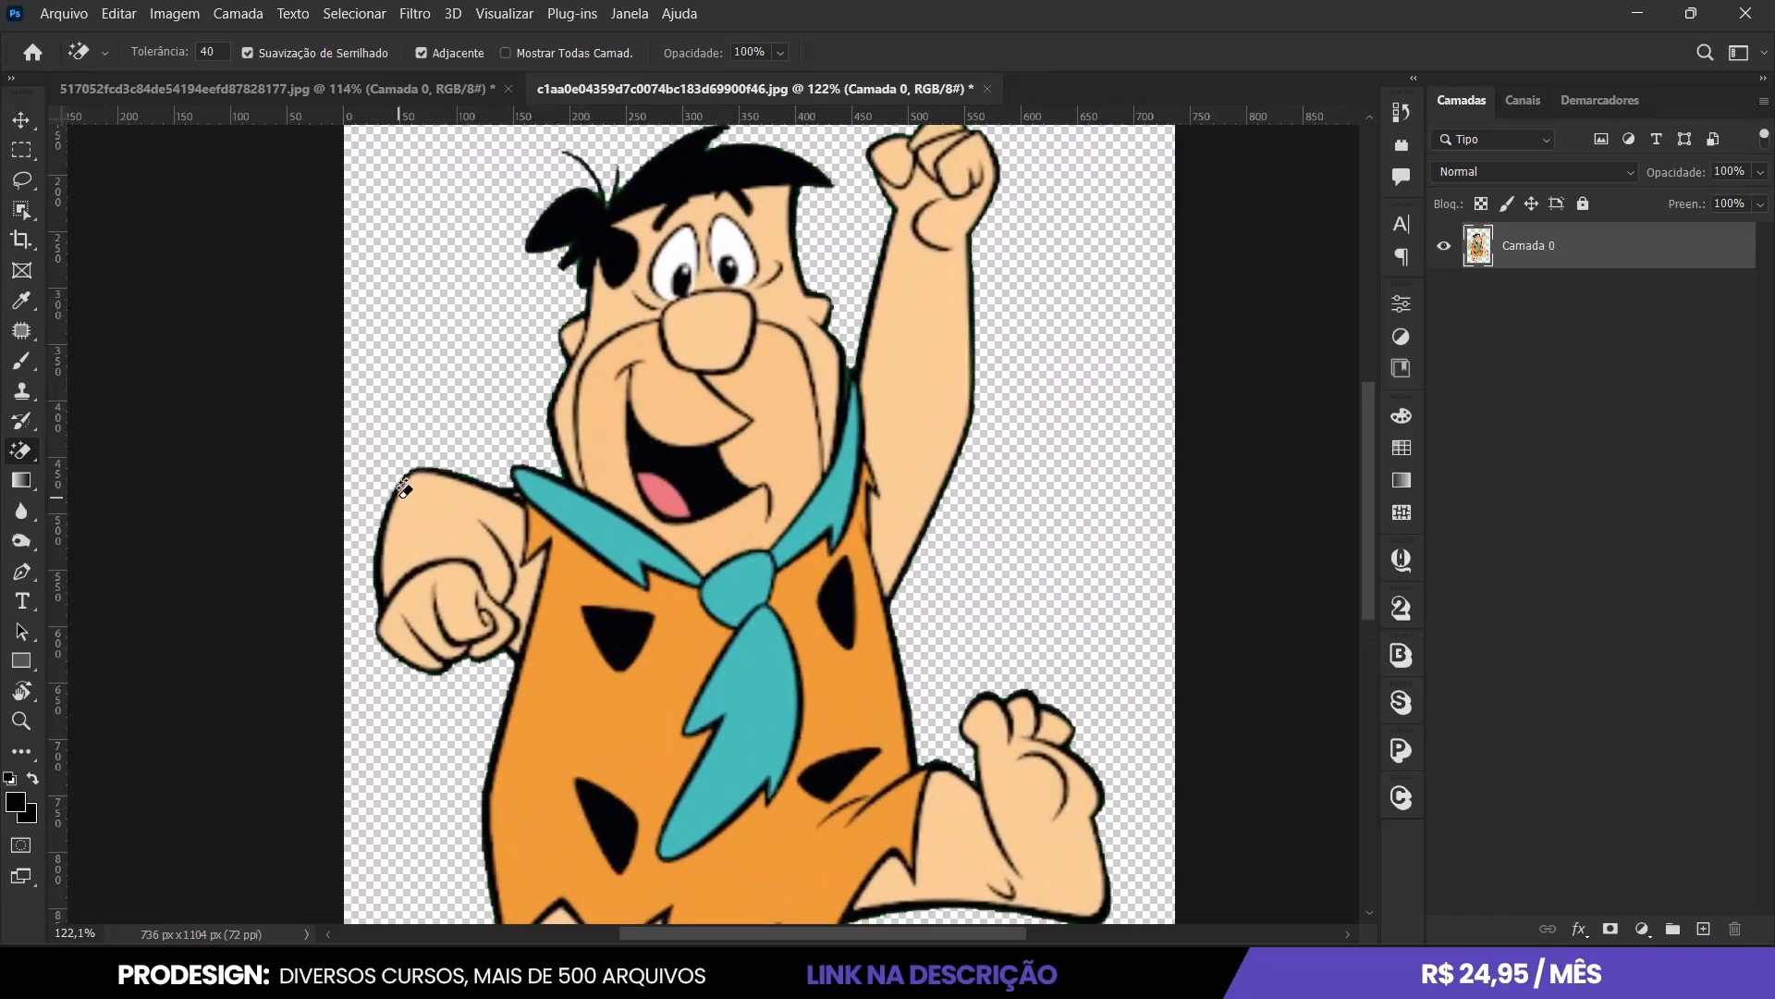
key("ctrl+z")
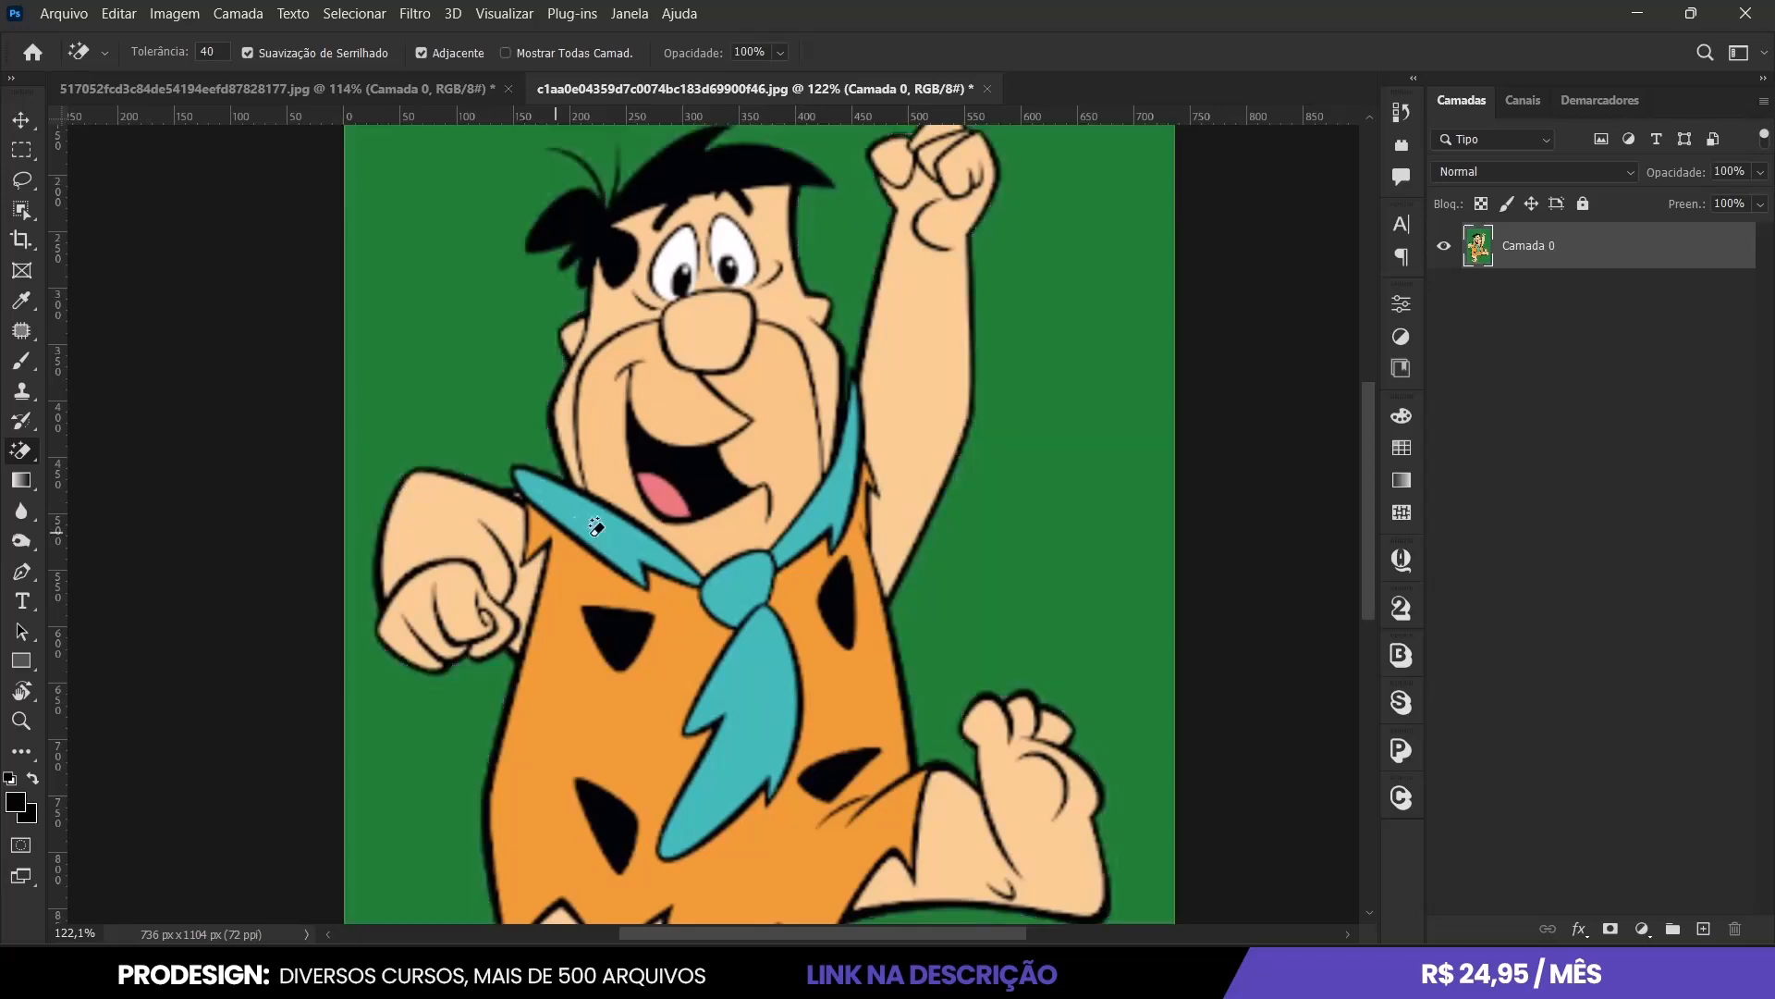
Try erasing the four teal parts of the collar and tie with the Magic Eraser, and undo all of them.
left_click(616, 539)
left_click(756, 597)
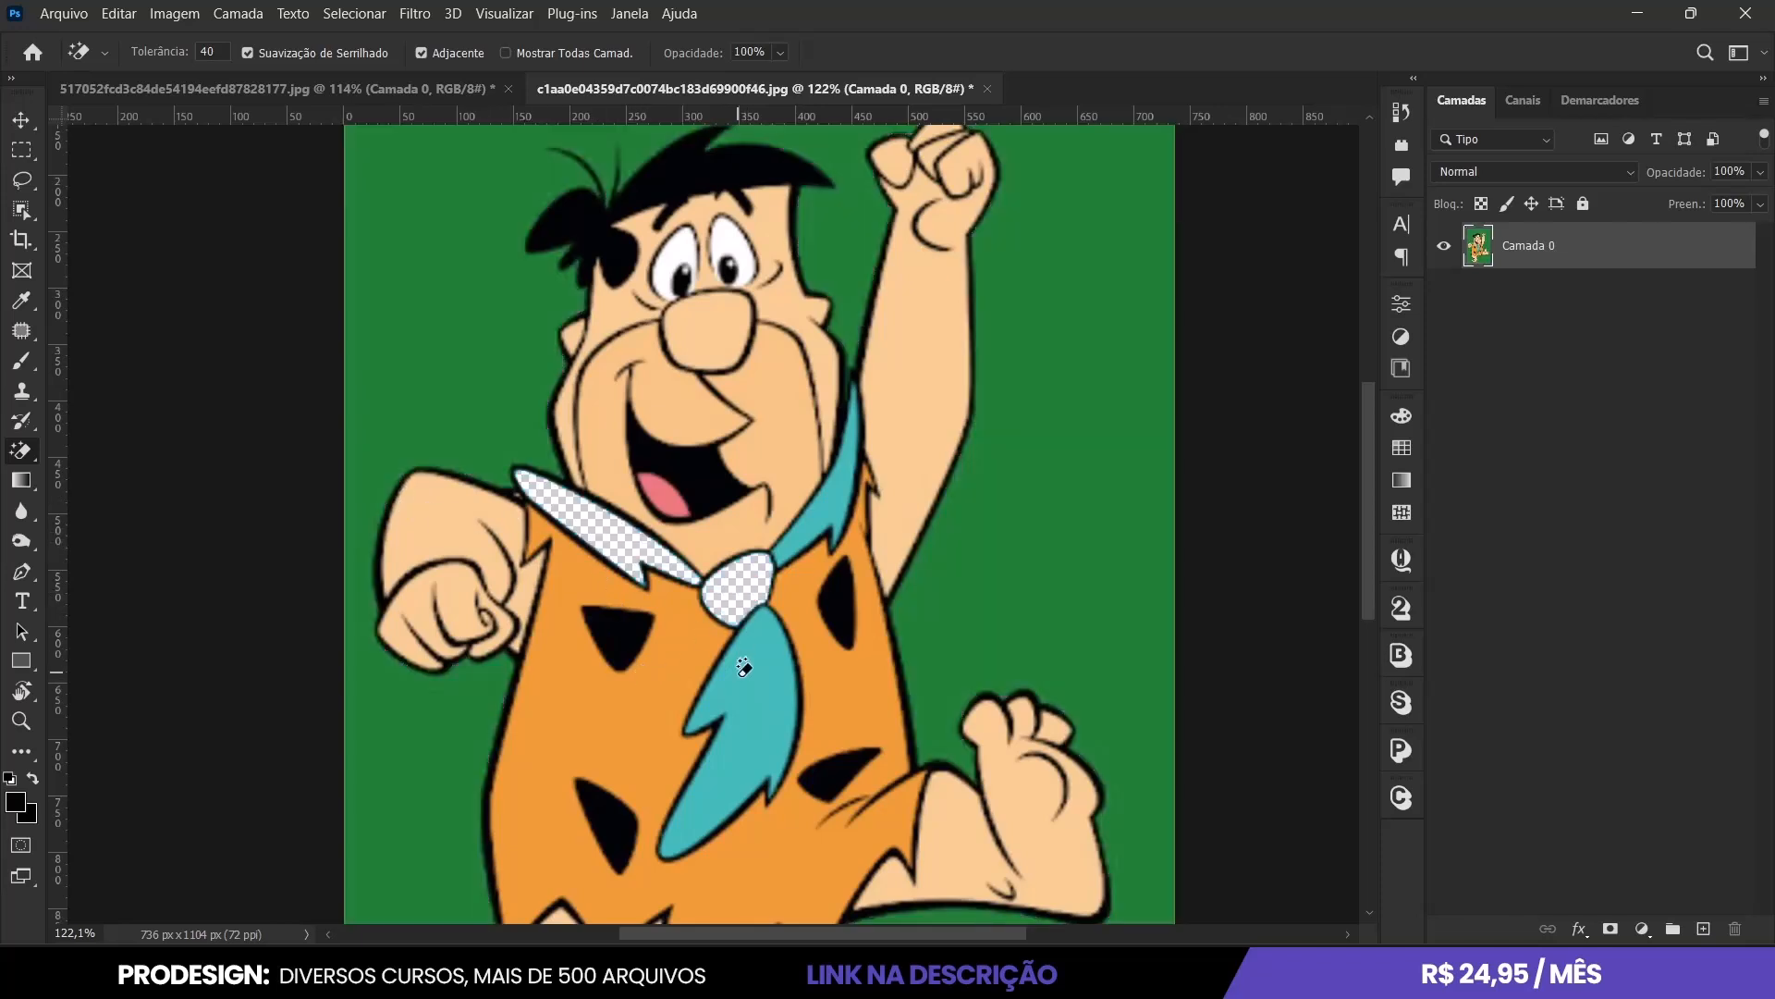
left_click(744, 663)
left_click(809, 525)
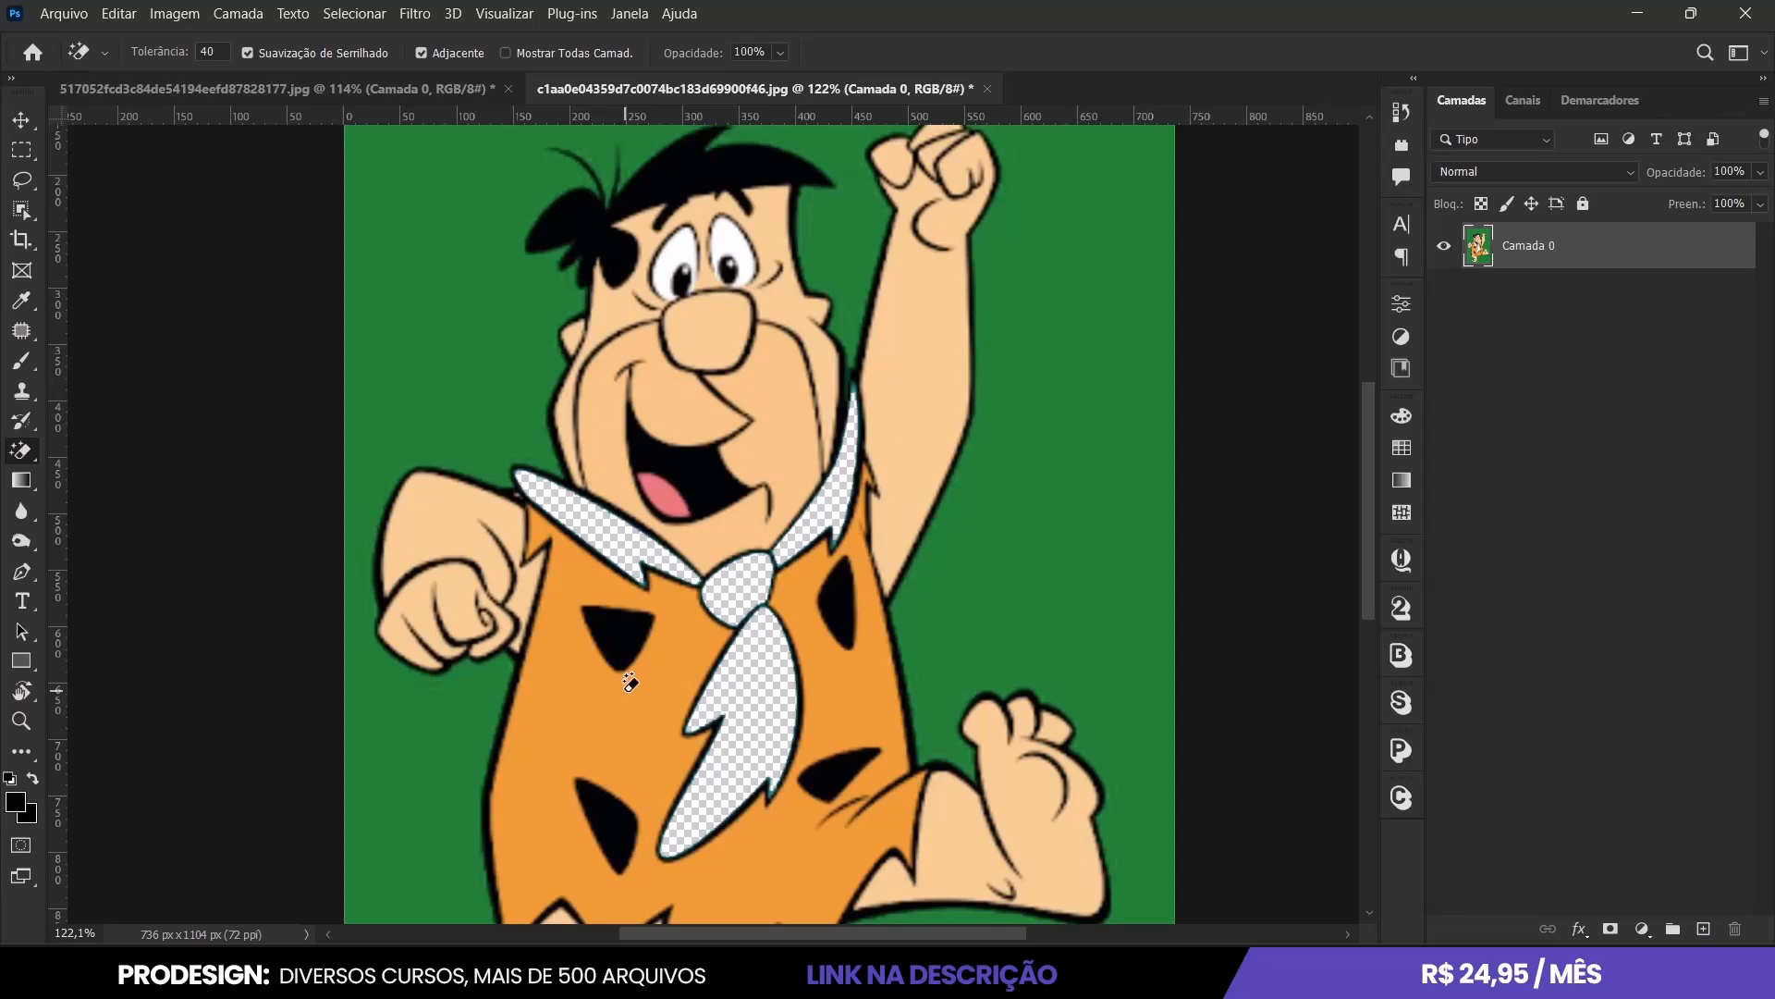
key("ctrl+z")
key("ctrl+z")
key("ctrl+z")
key("ctrl+z")
Try erasing the orange tunic at tolerance 40, inspect the edges around the collar and arm, and undo the erasing.
scroll(629, 694, "down", 3)
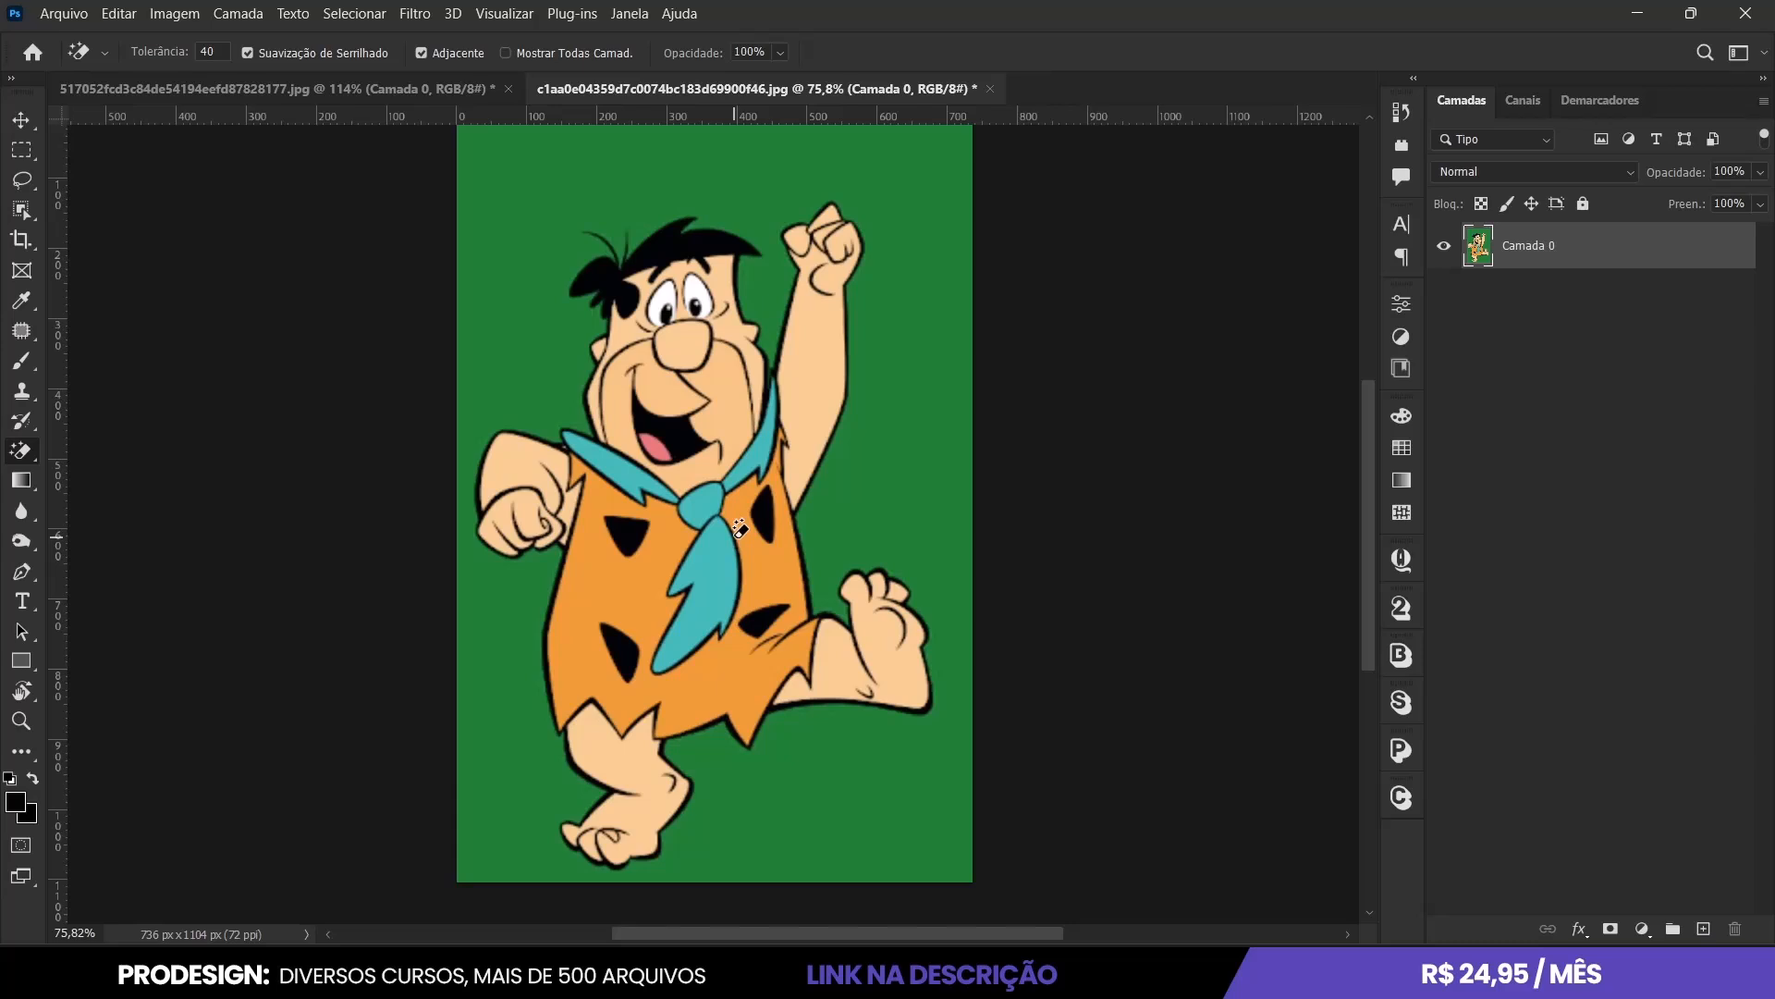
left_click(615, 582)
key("ctrl+z")
scroll(730, 726, "up", 3)
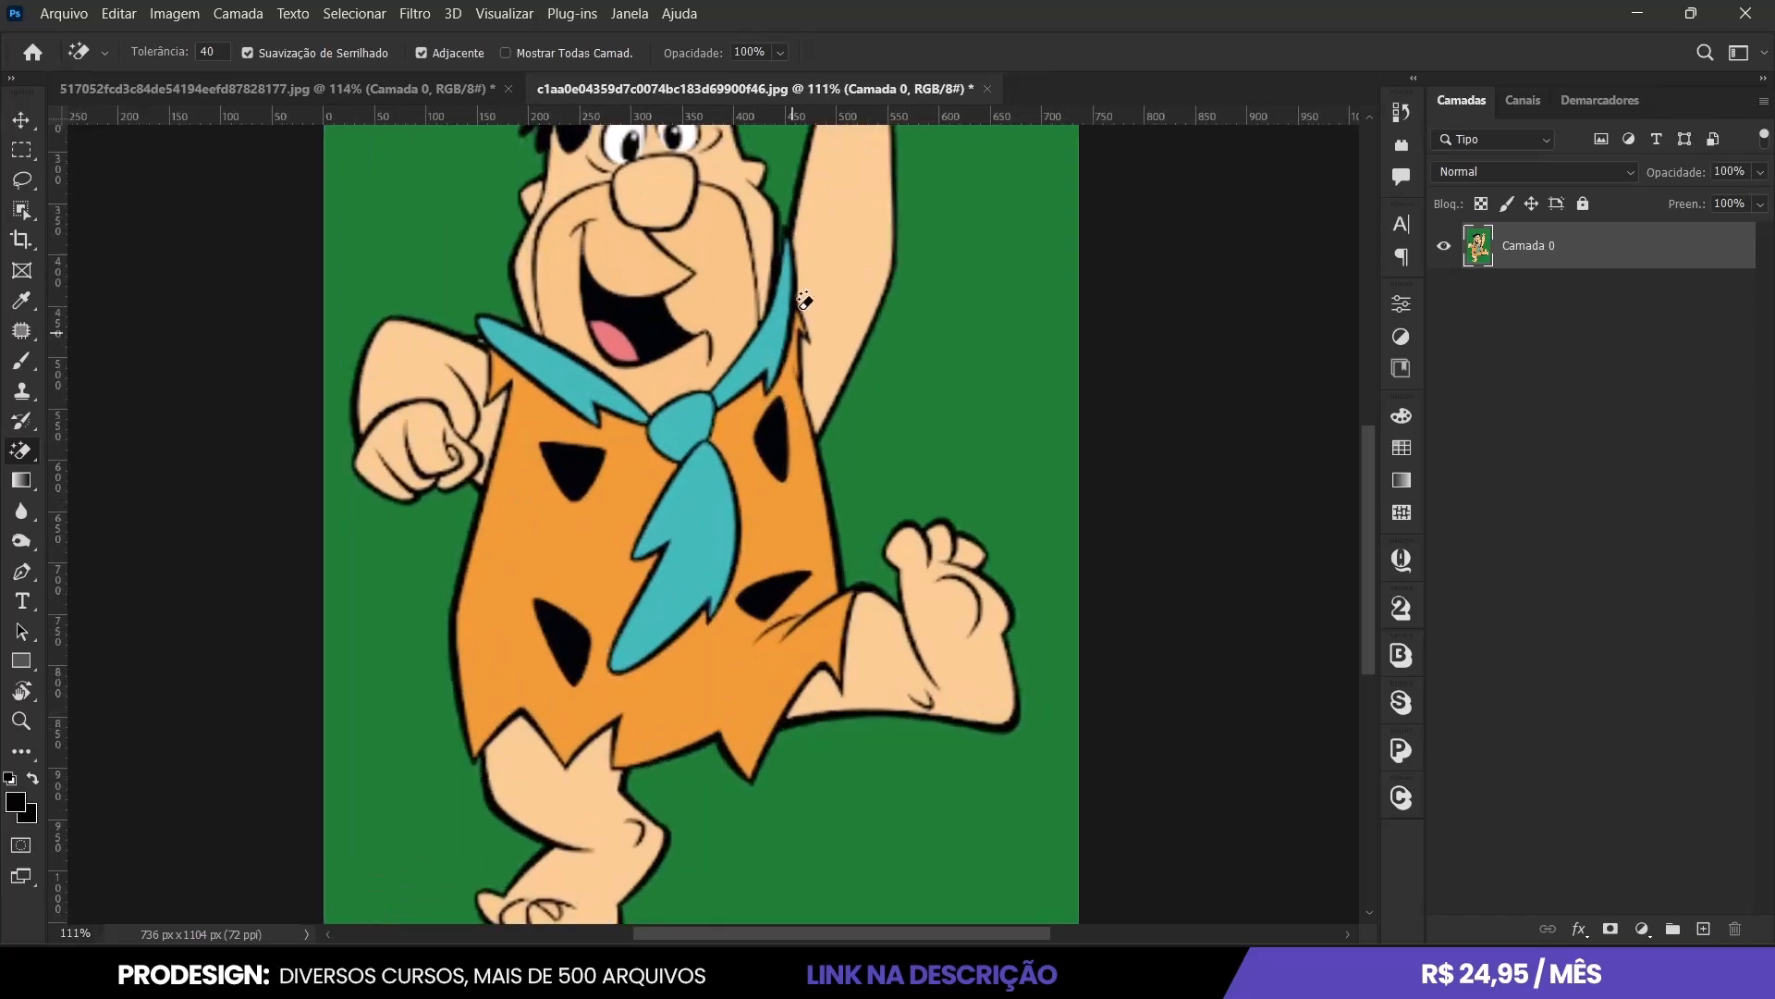
scroll(799, 314, "up", 10)
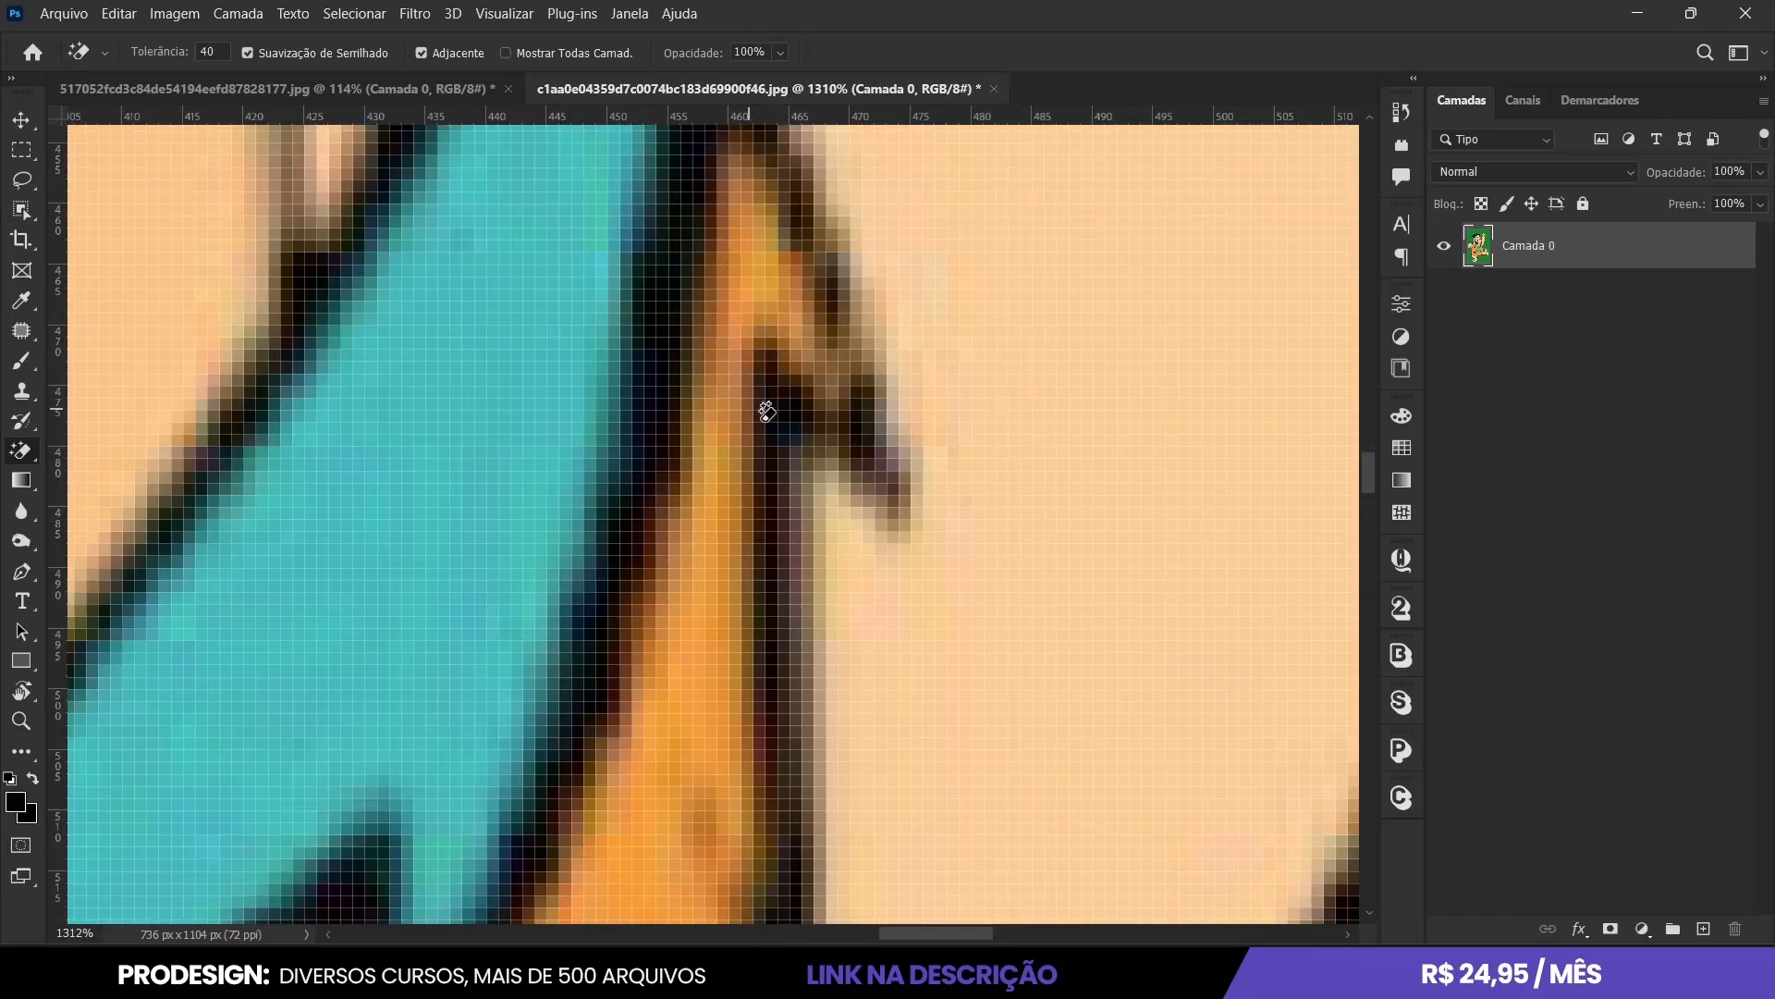
scroll(740, 315, "down", 8)
scroll(735, 377, "down", 3)
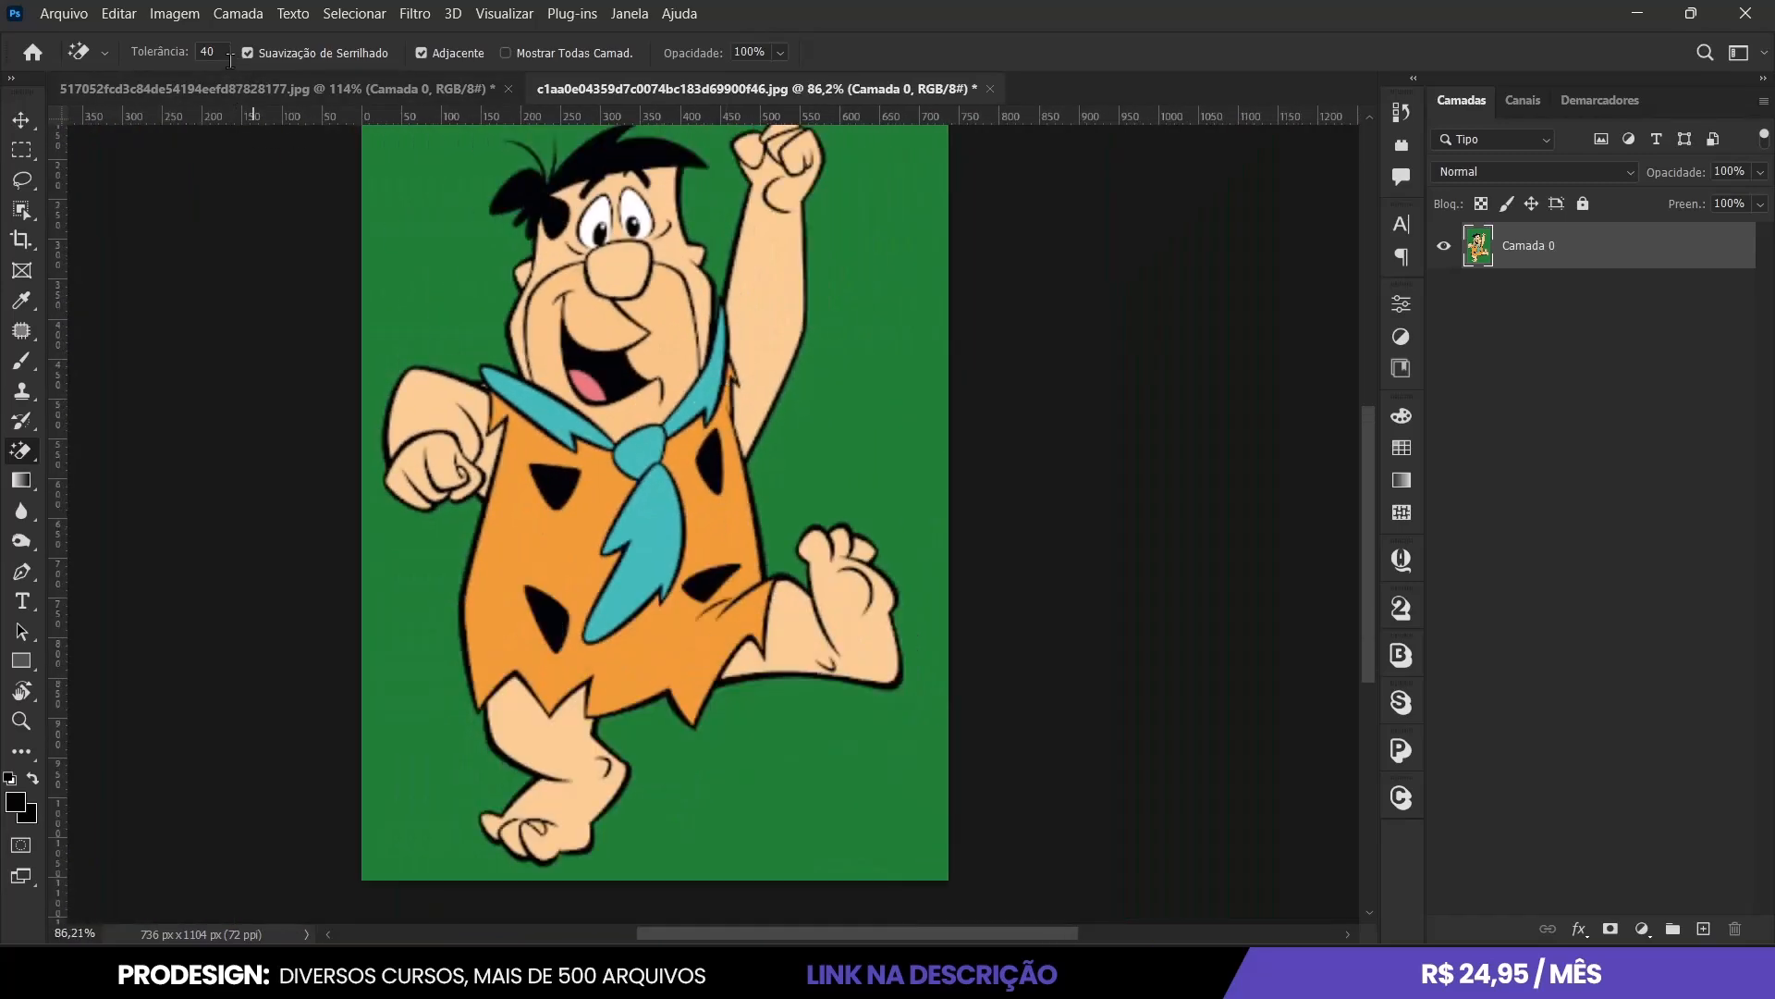
left_click(542, 523)
scroll(731, 359, "up", 5)
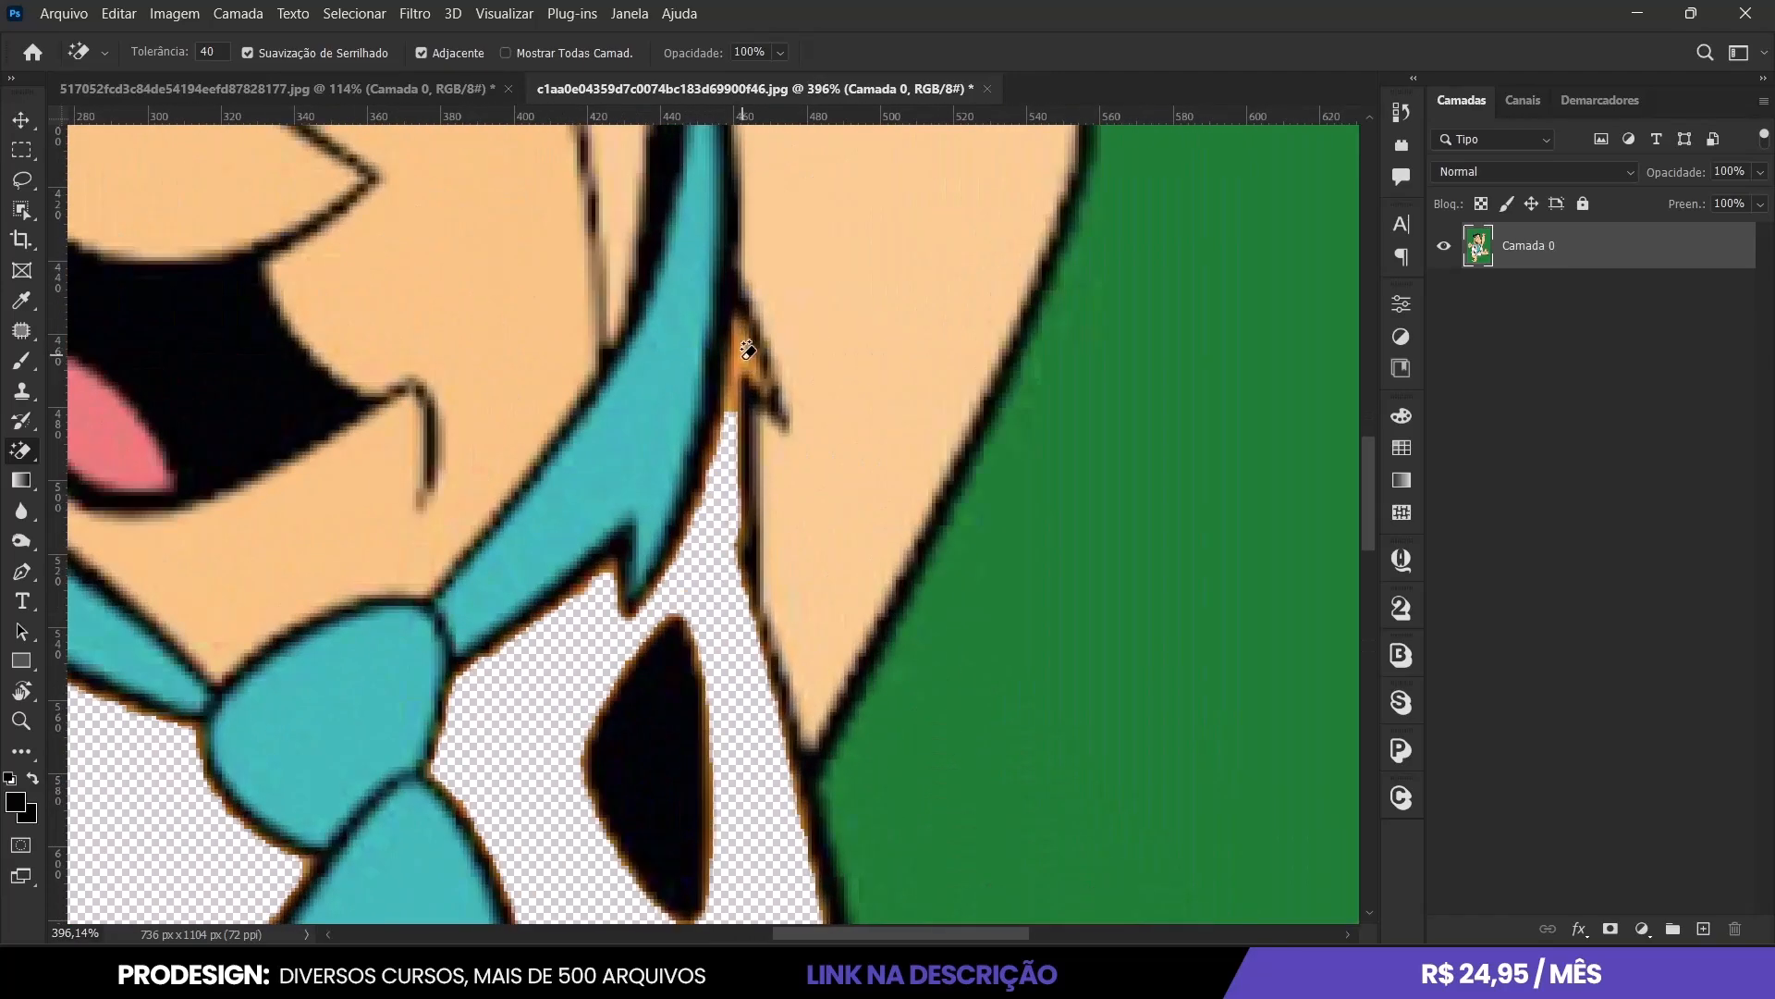
scroll(514, 644, "up", 5)
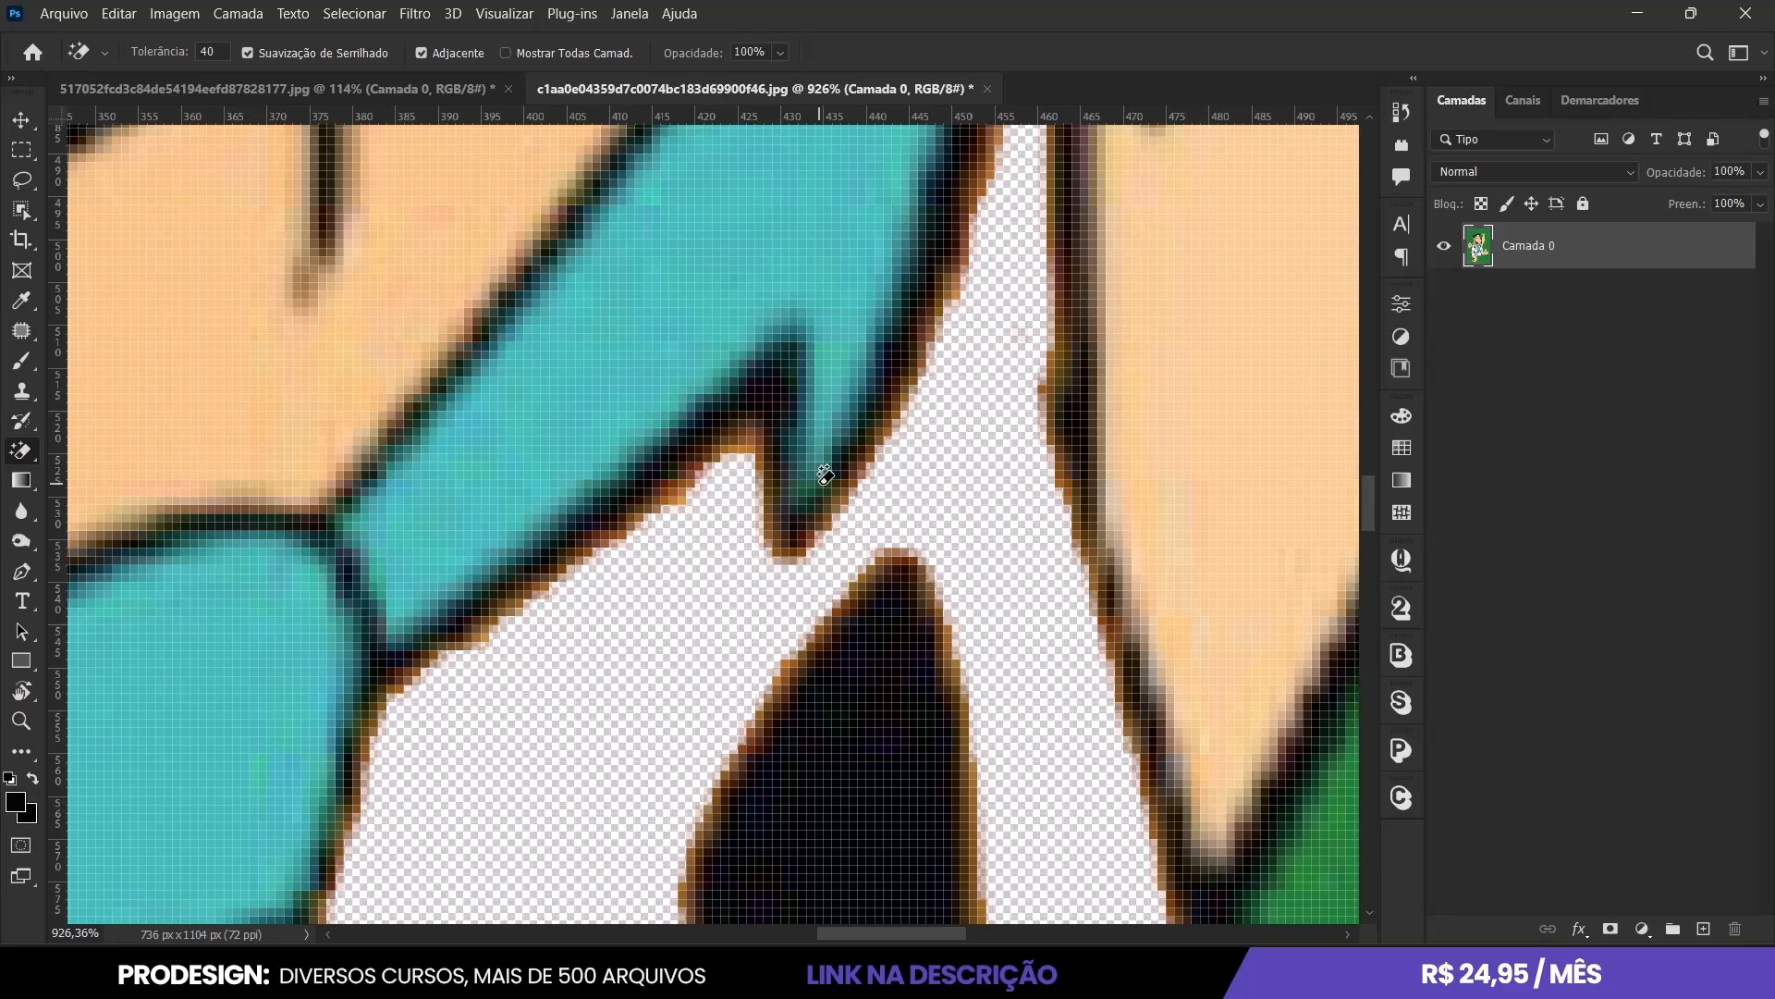
key("ctrl+z")
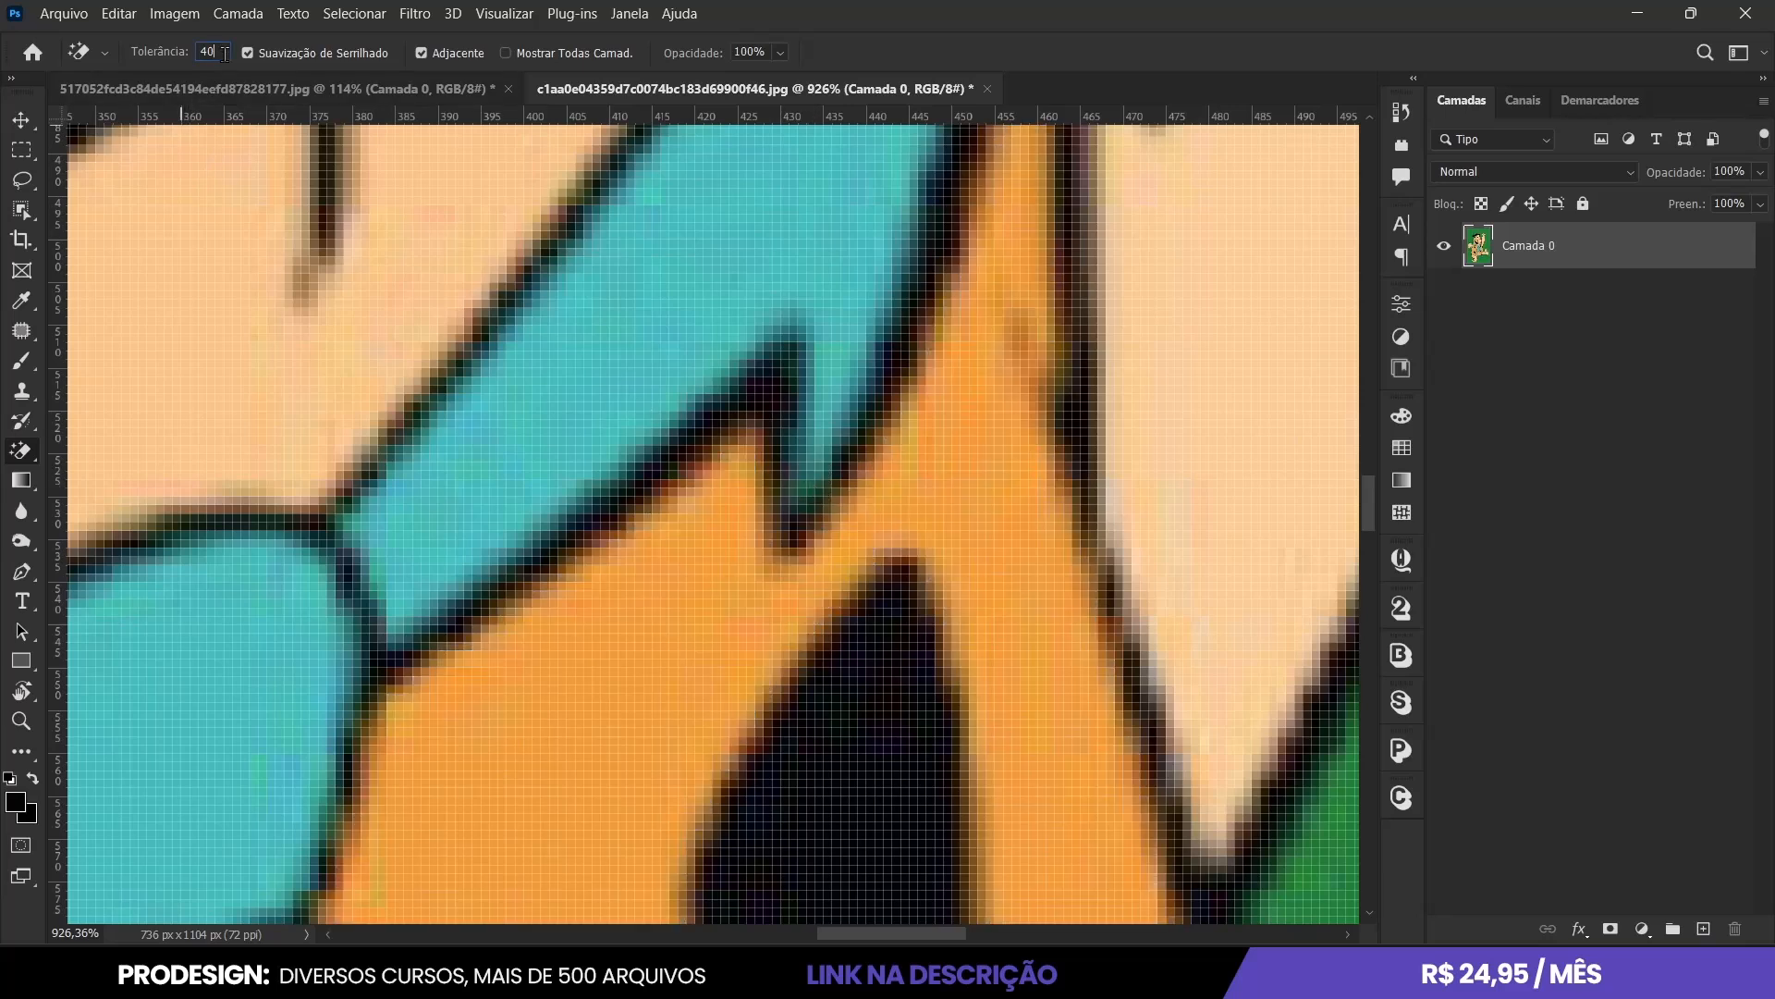
Set the Magic Eraser tolerance to 60, try erasing the orange tunic, and undo it.
type("0")
left_click(584, 652)
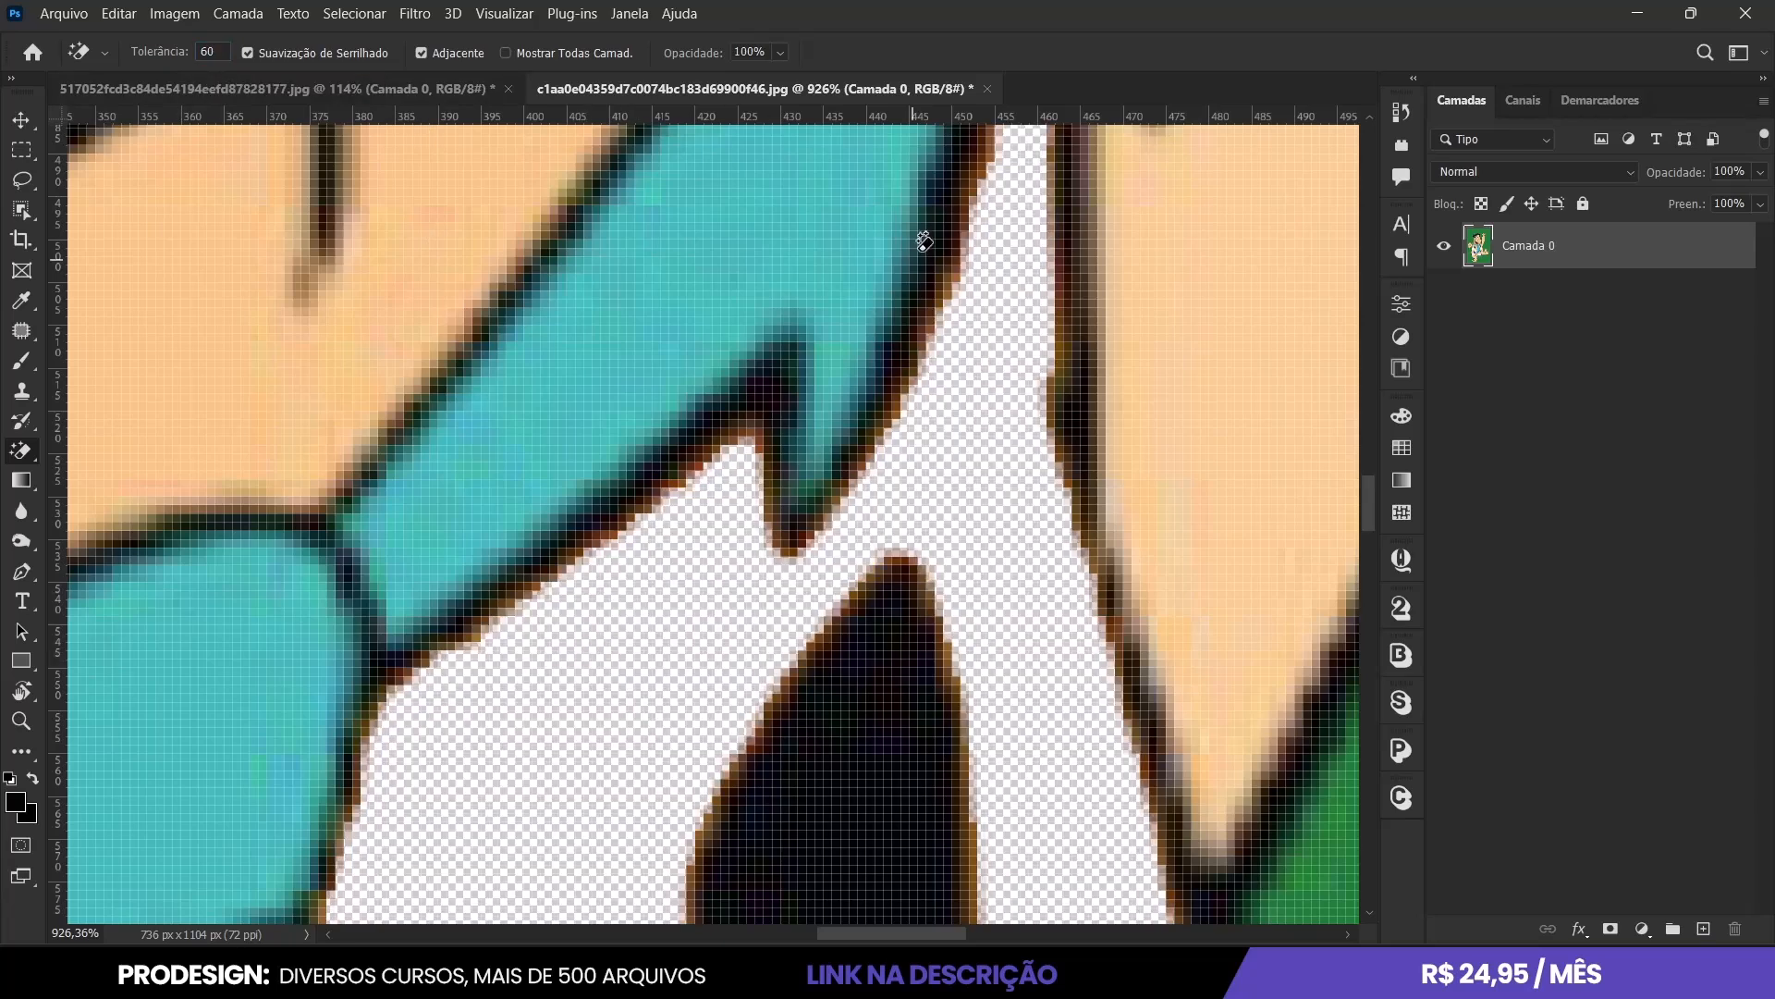
scroll(922, 244, "down", 5)
key("ctrl+z")
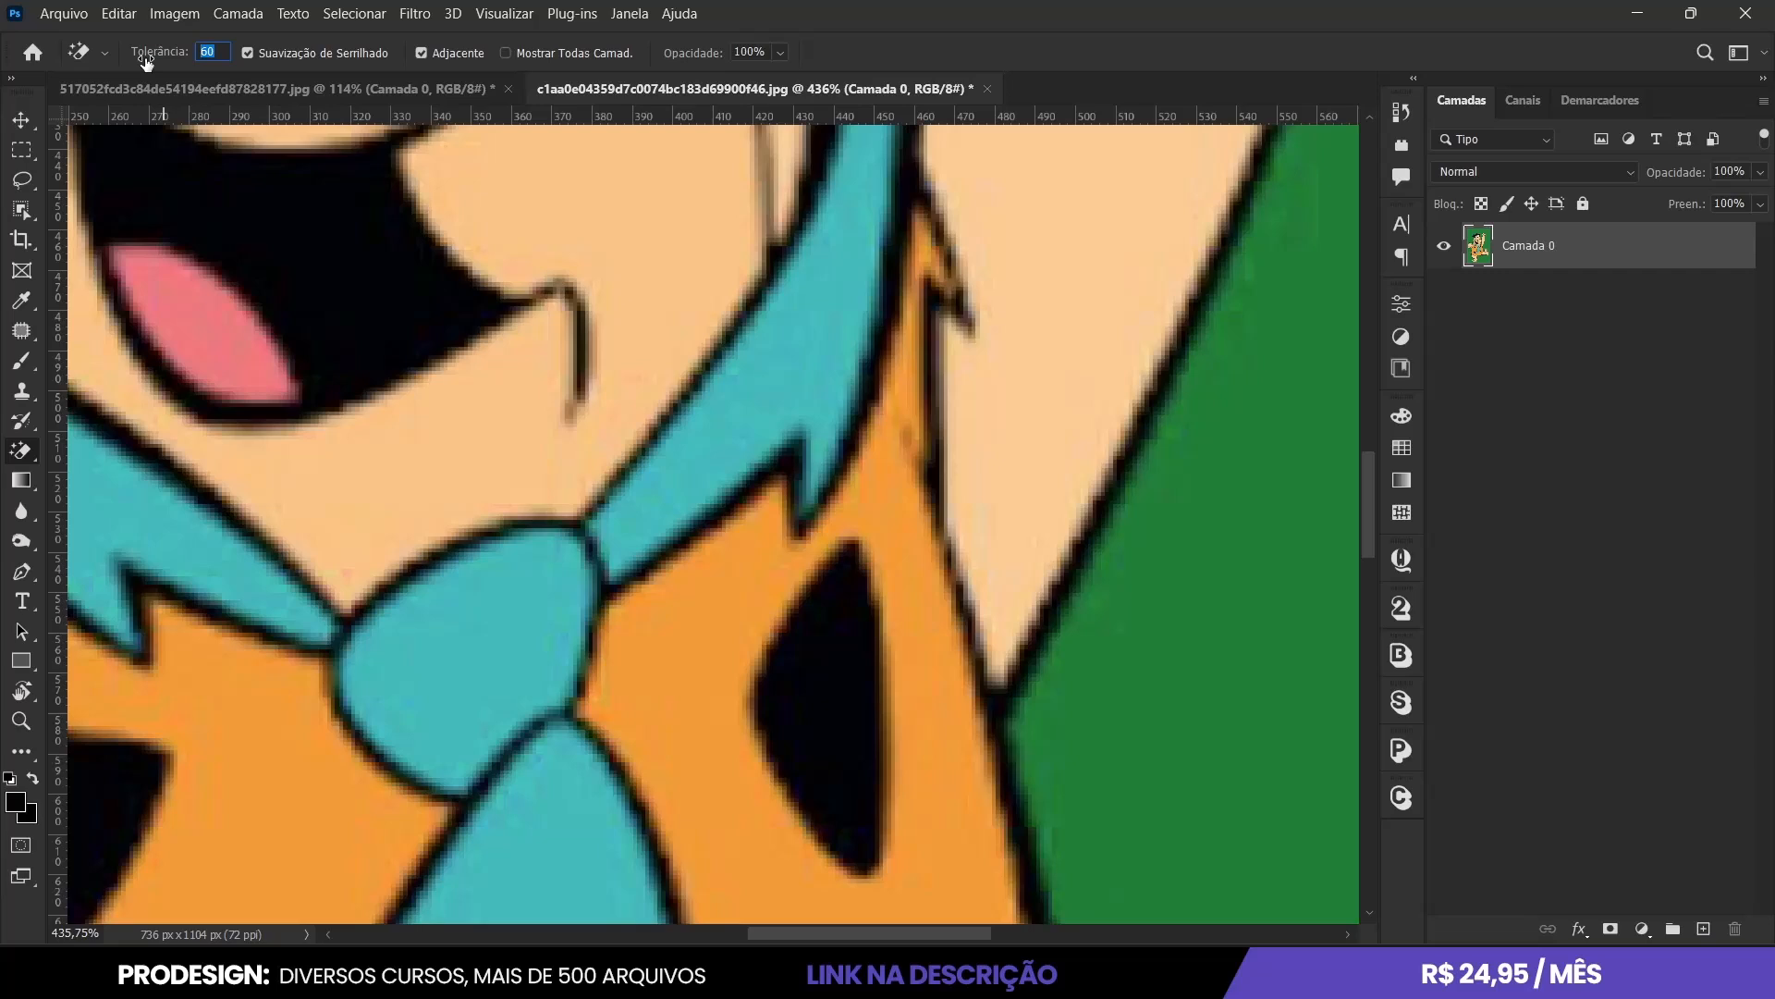
Set the tolerance to 80, try erasing the orange tunic, check its edges, and undo the erasing.
type("8")
left_click(673, 637)
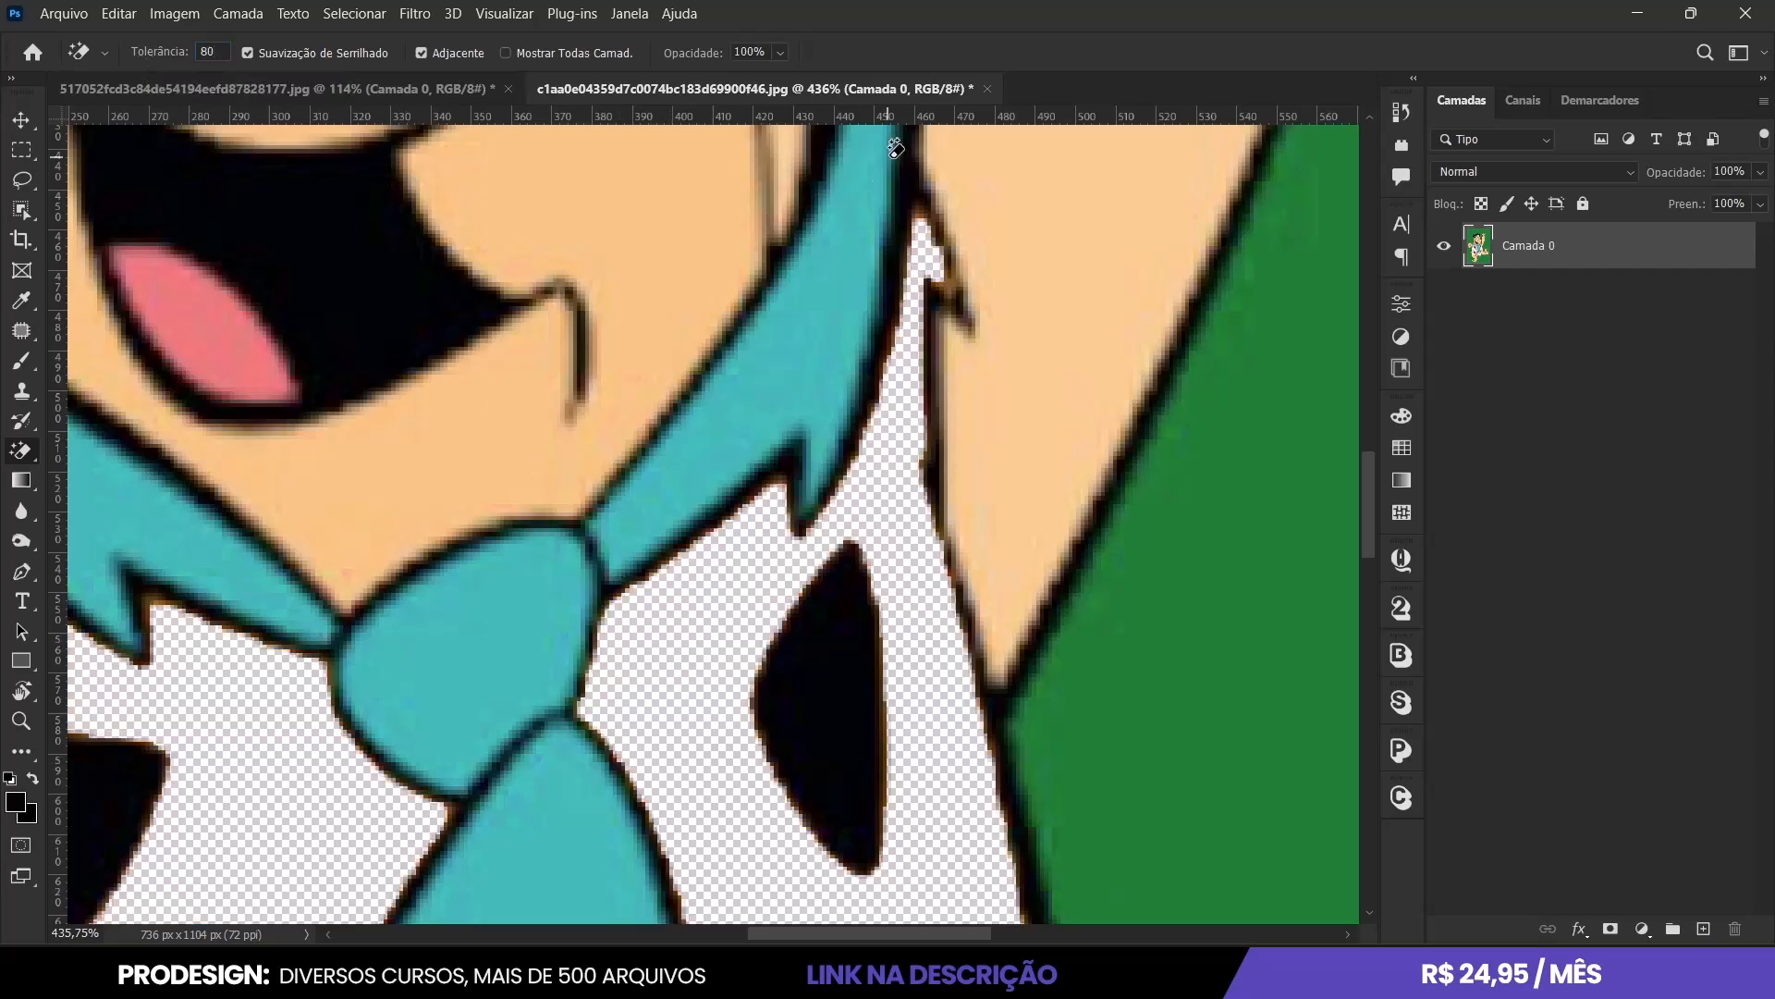
scroll(764, 572, "down", 6)
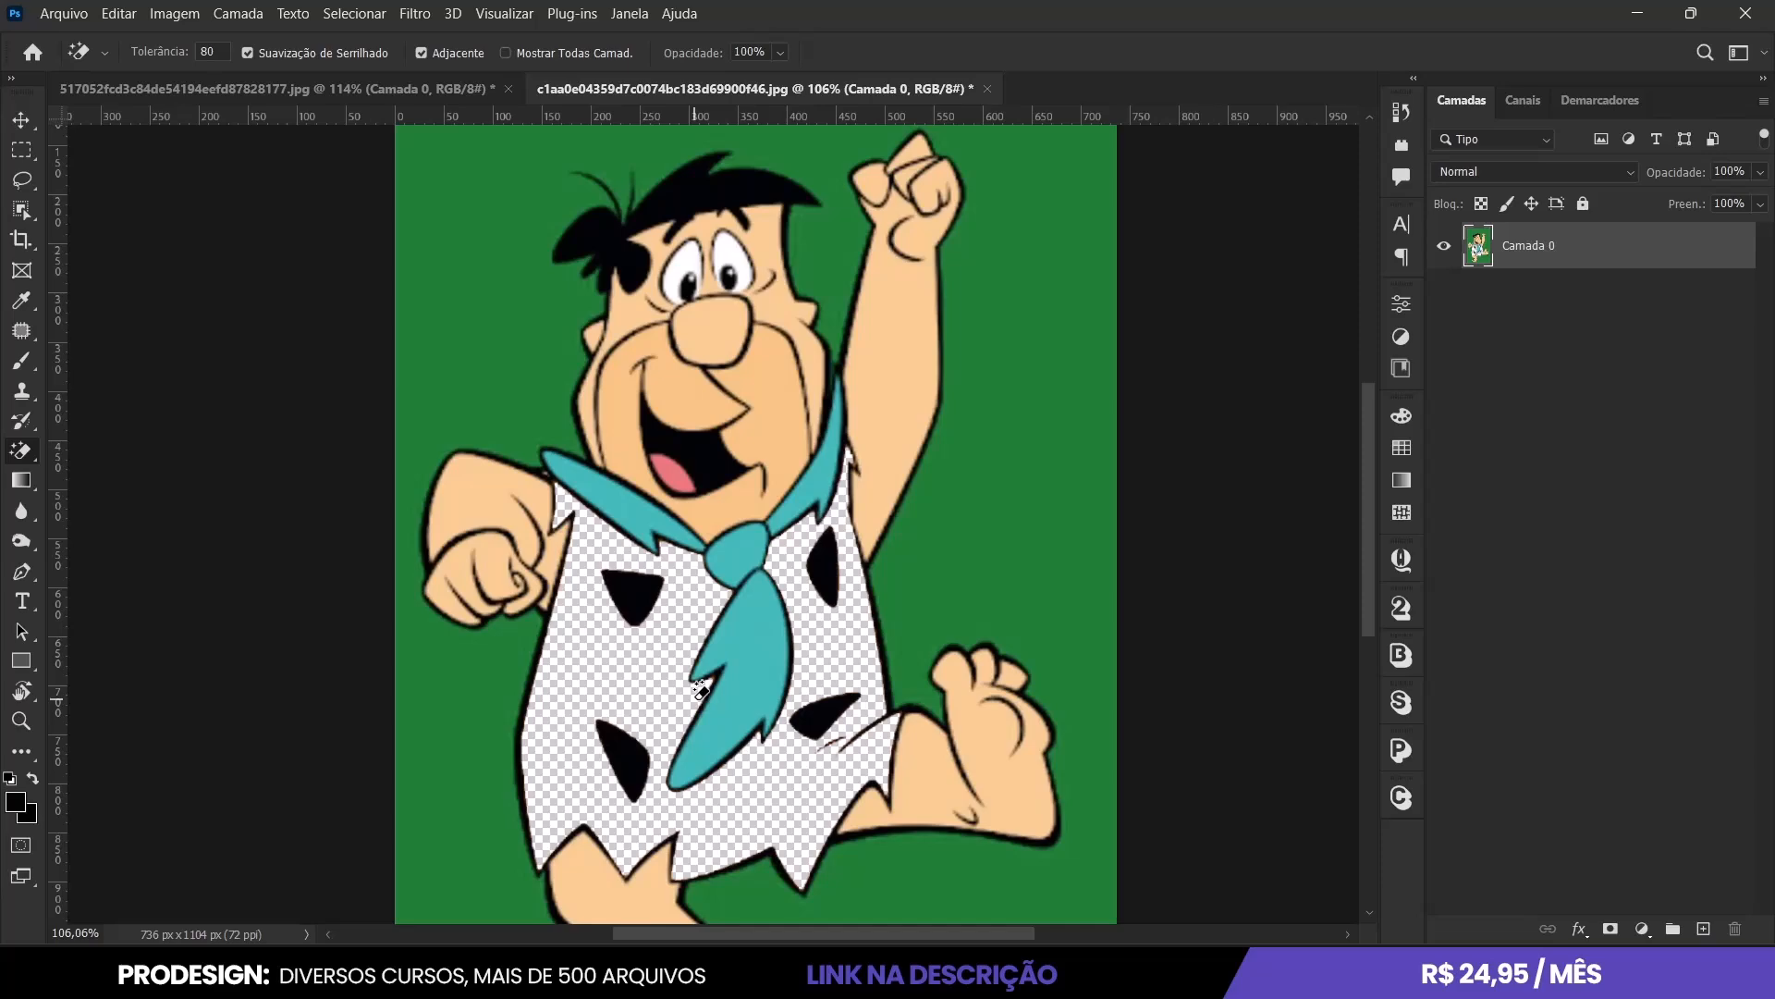
key("ctrl+z")
Try erasing the green background at tolerance 80, inspect the thin hair strands, and undo the erasing.
scroll(772, 688, "down", 2)
left_click(571, 326)
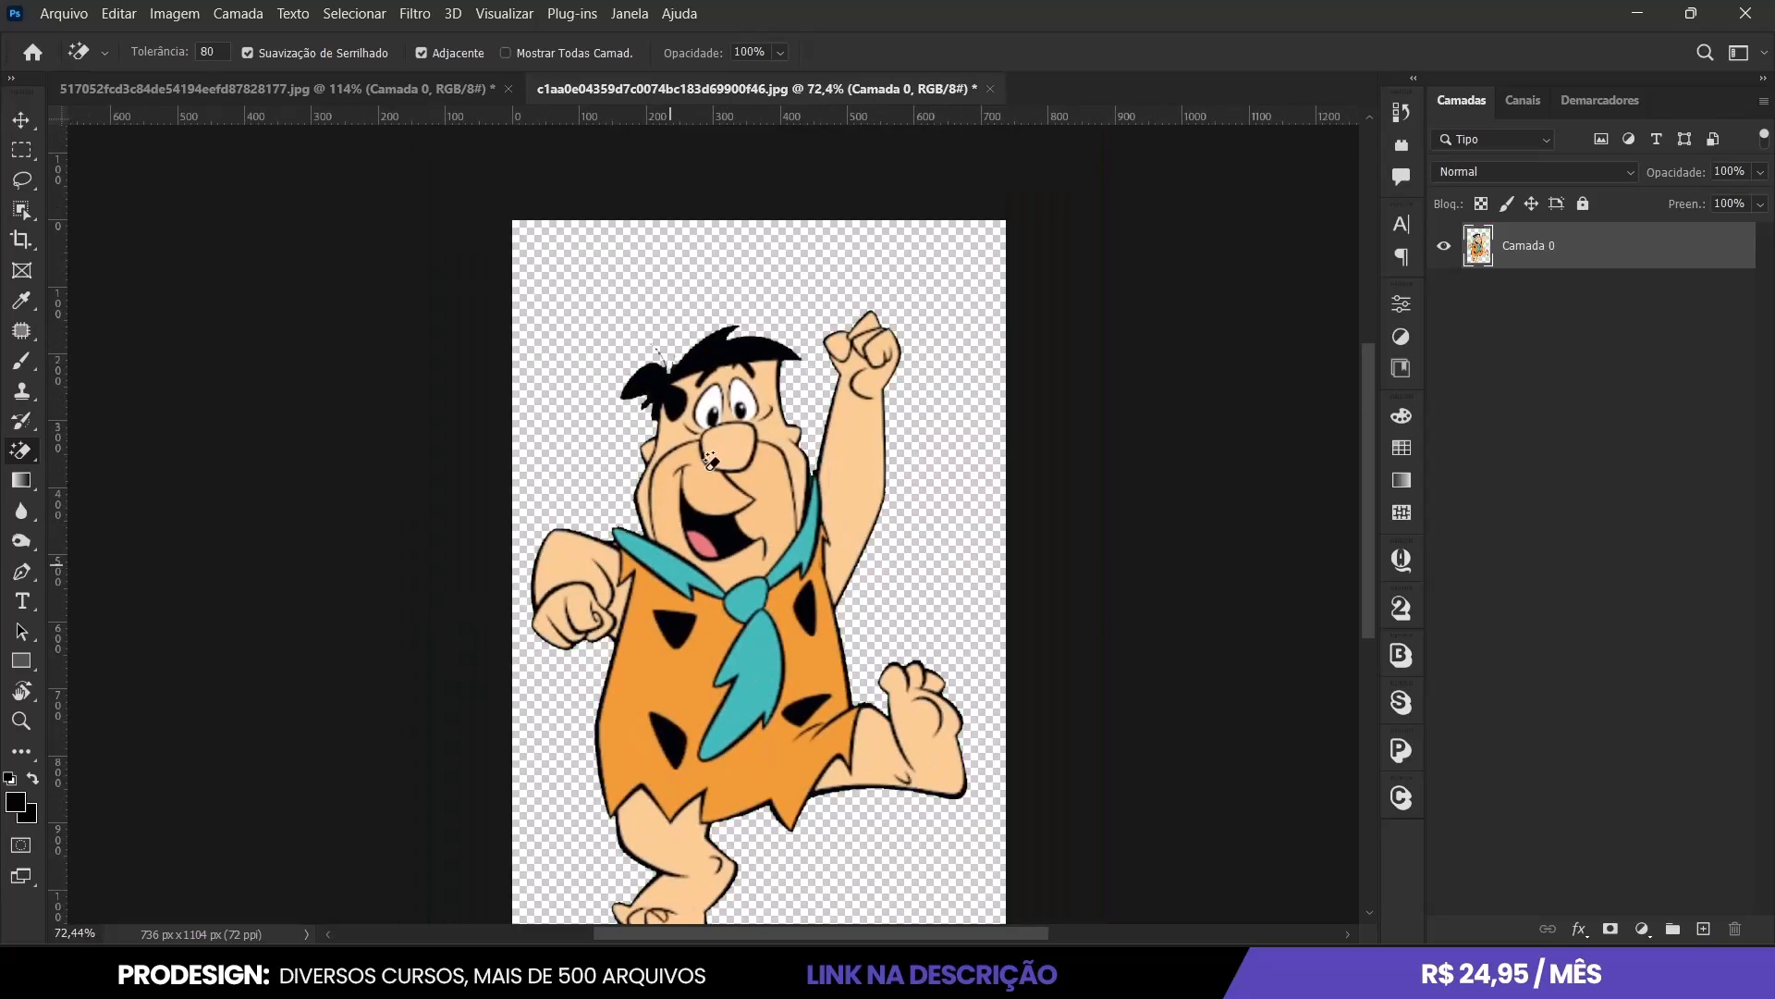
scroll(687, 524, "up", 3)
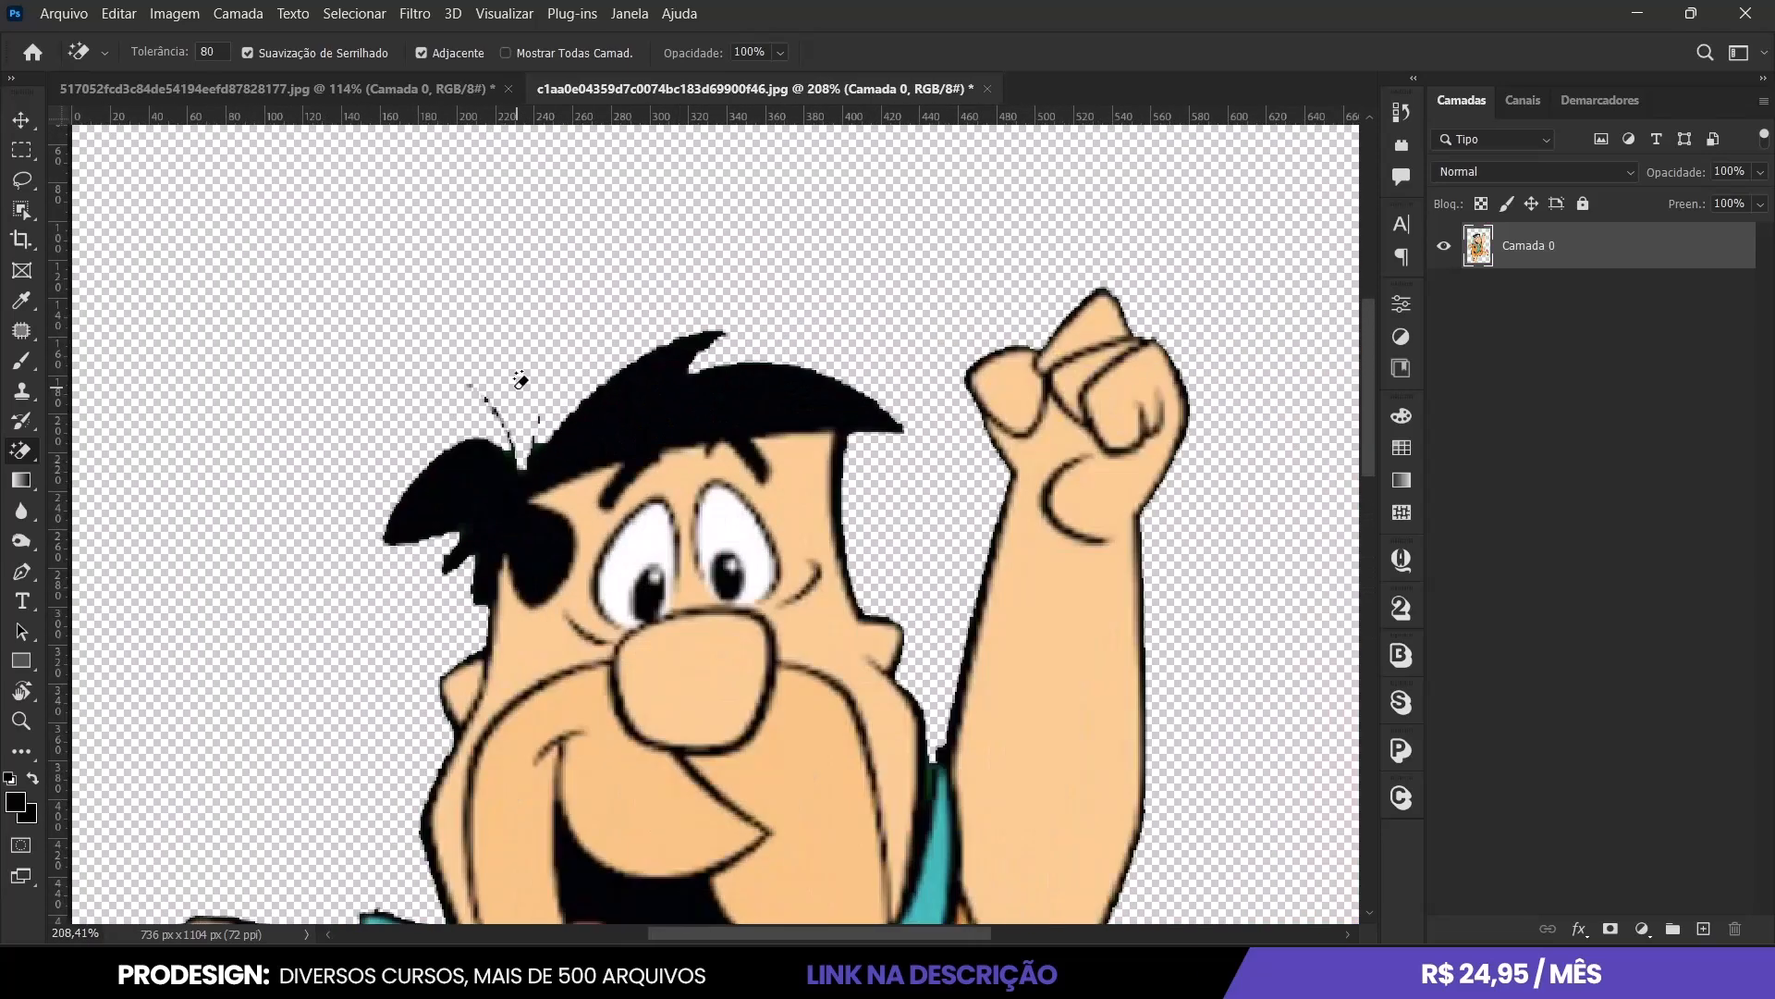
scroll(629, 487, "down", 4)
key("ctrl+z")
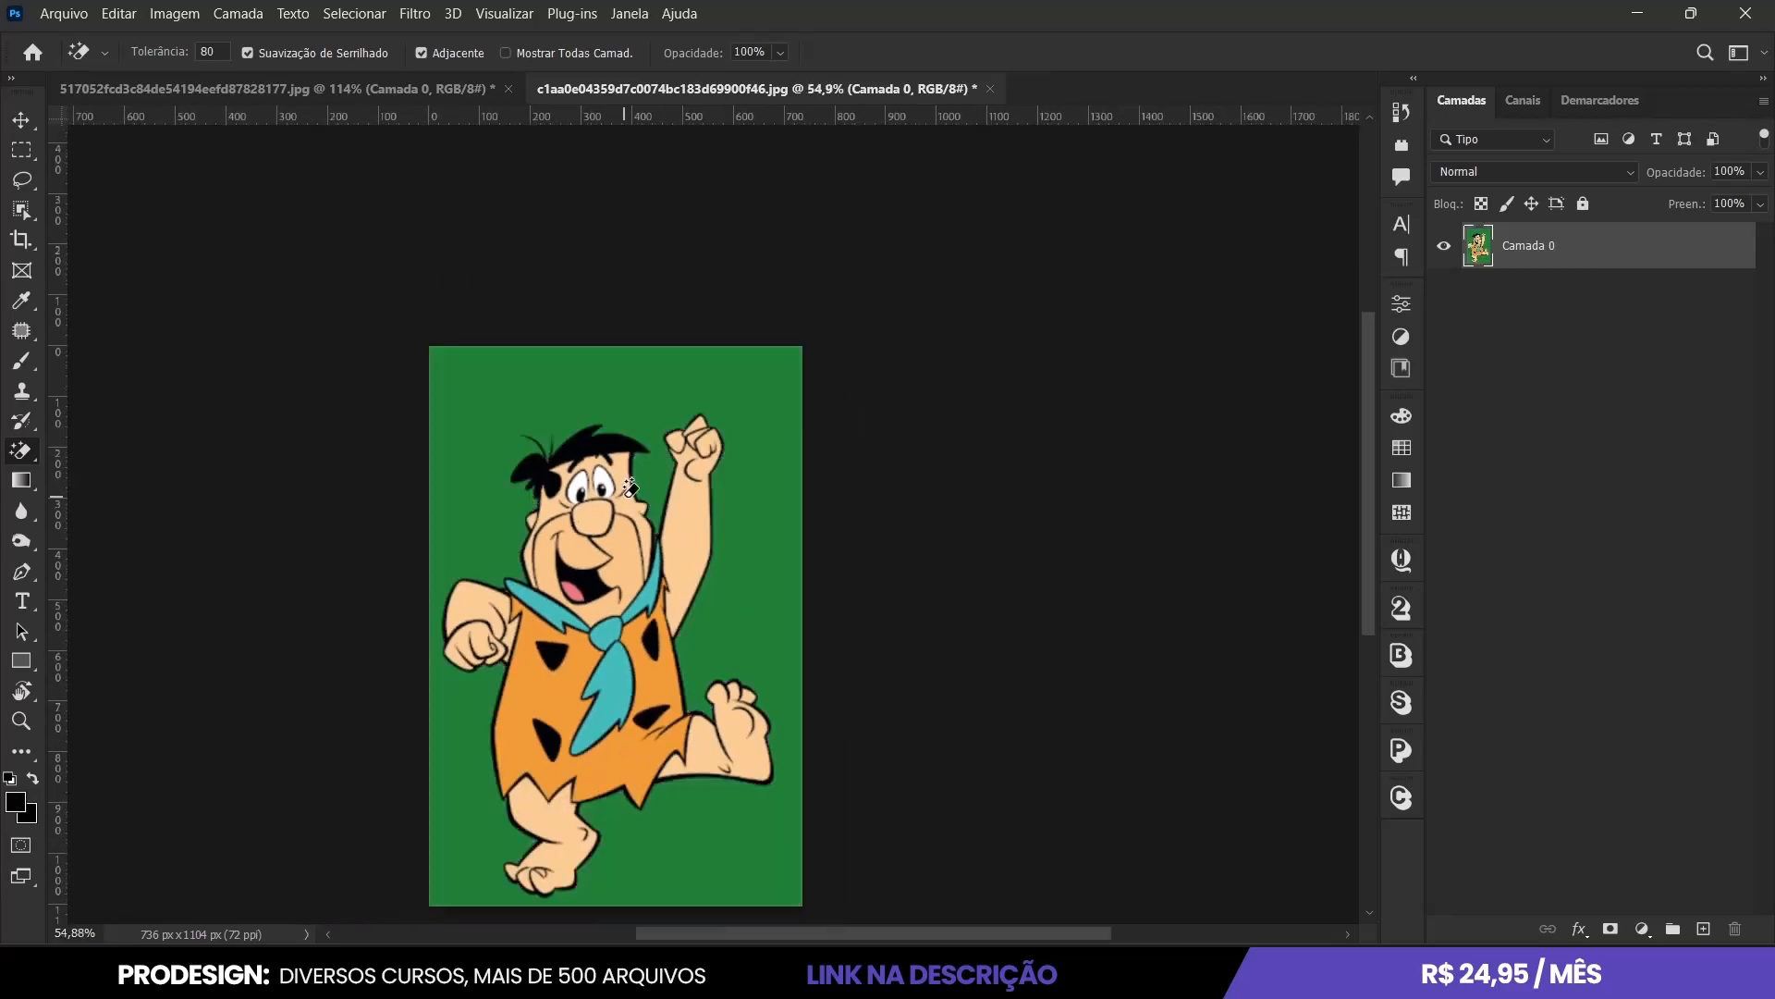
scroll(621, 492, "up", 1)
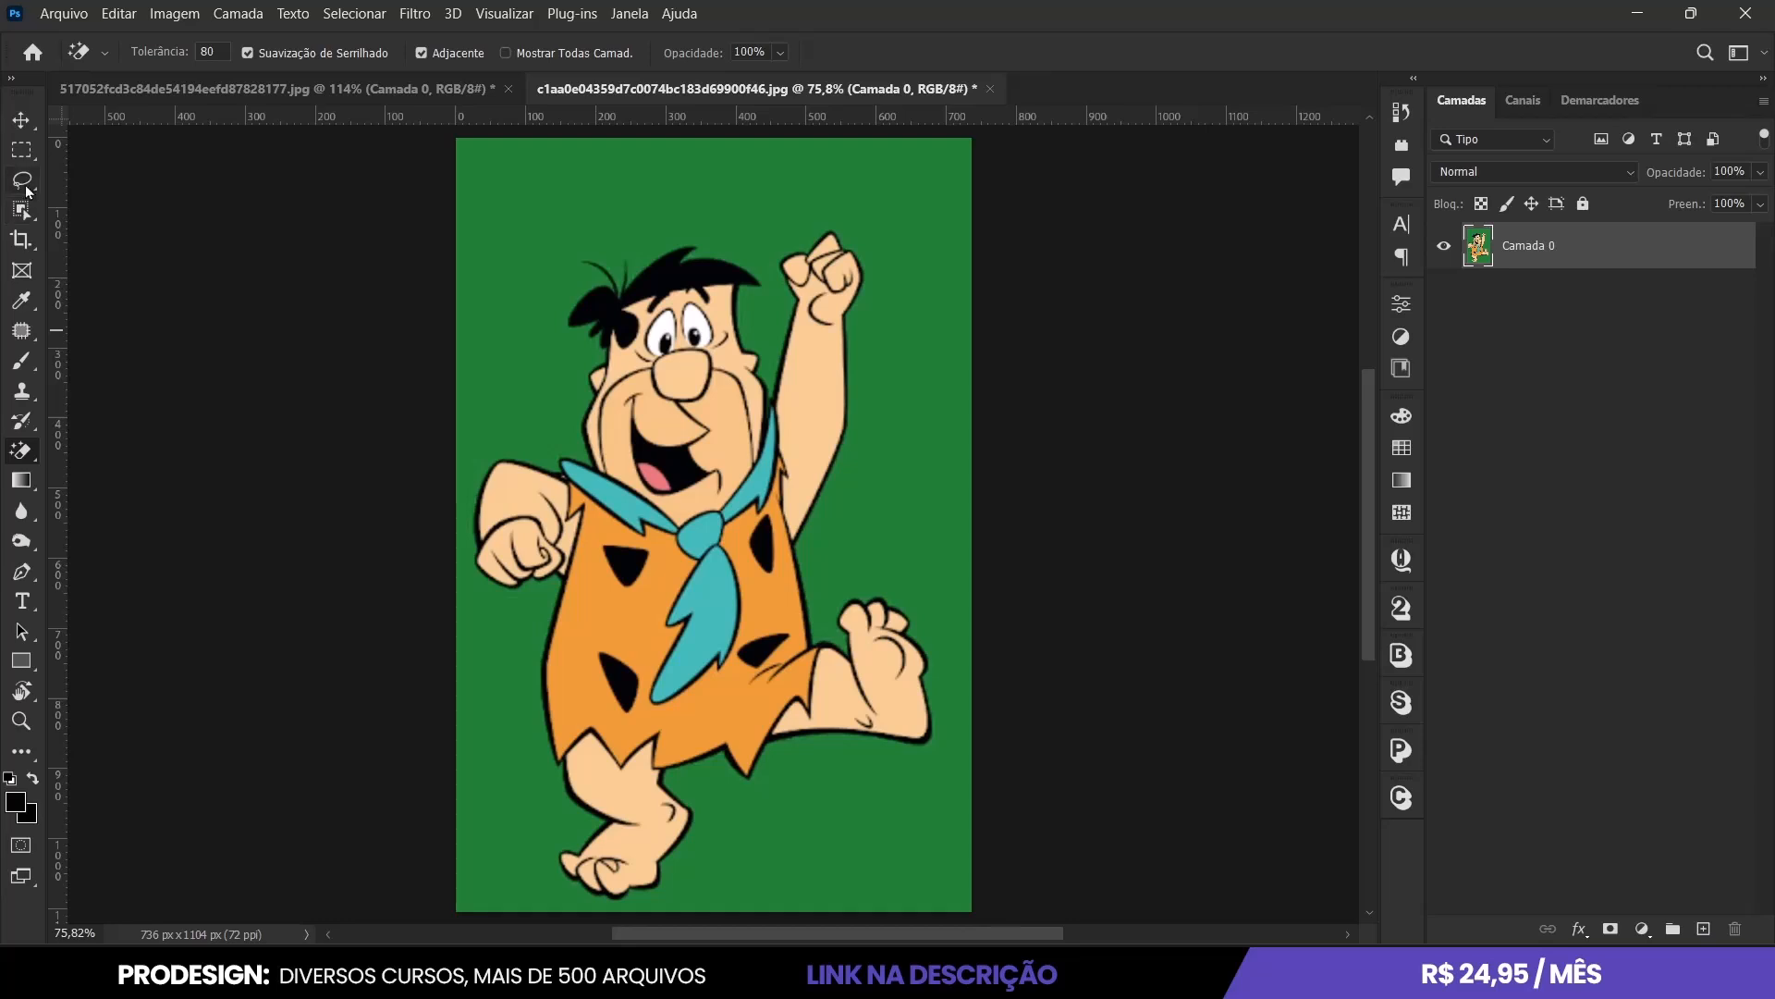
Draw a small freehand Lasso selection about 90 px wide in the plain green area above the character's hair.
left_click(24, 186)
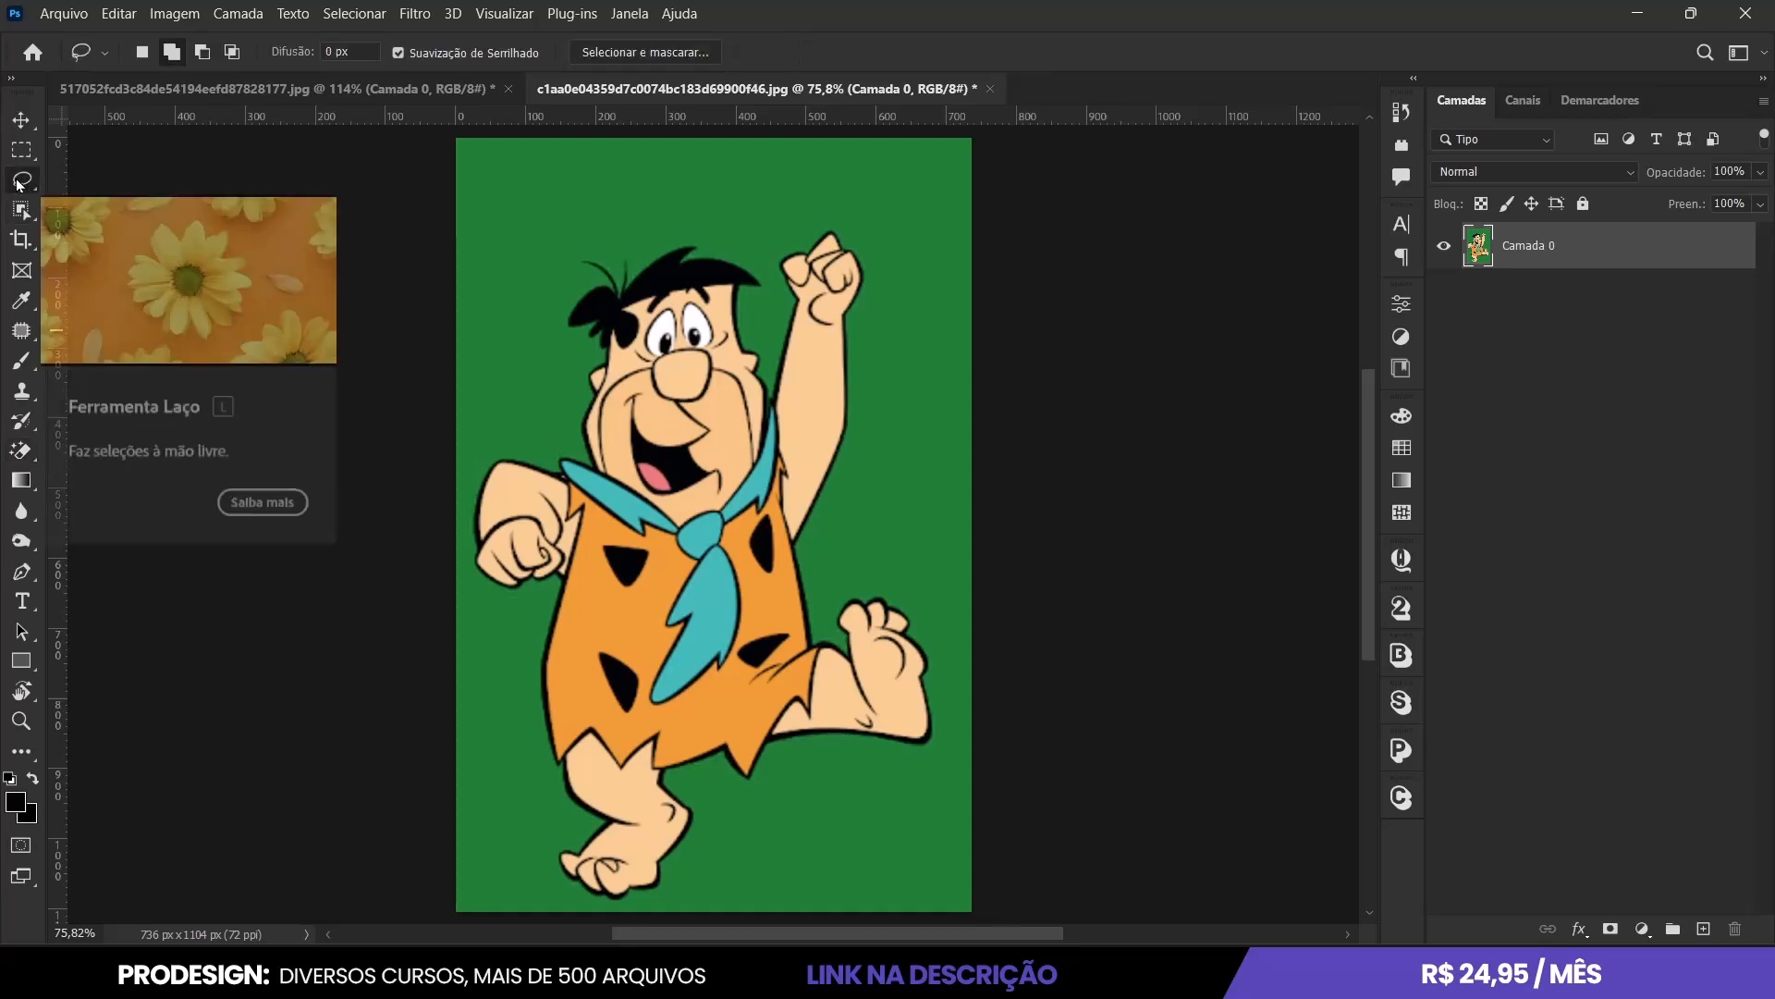
scroll(555, 176, "up", 3)
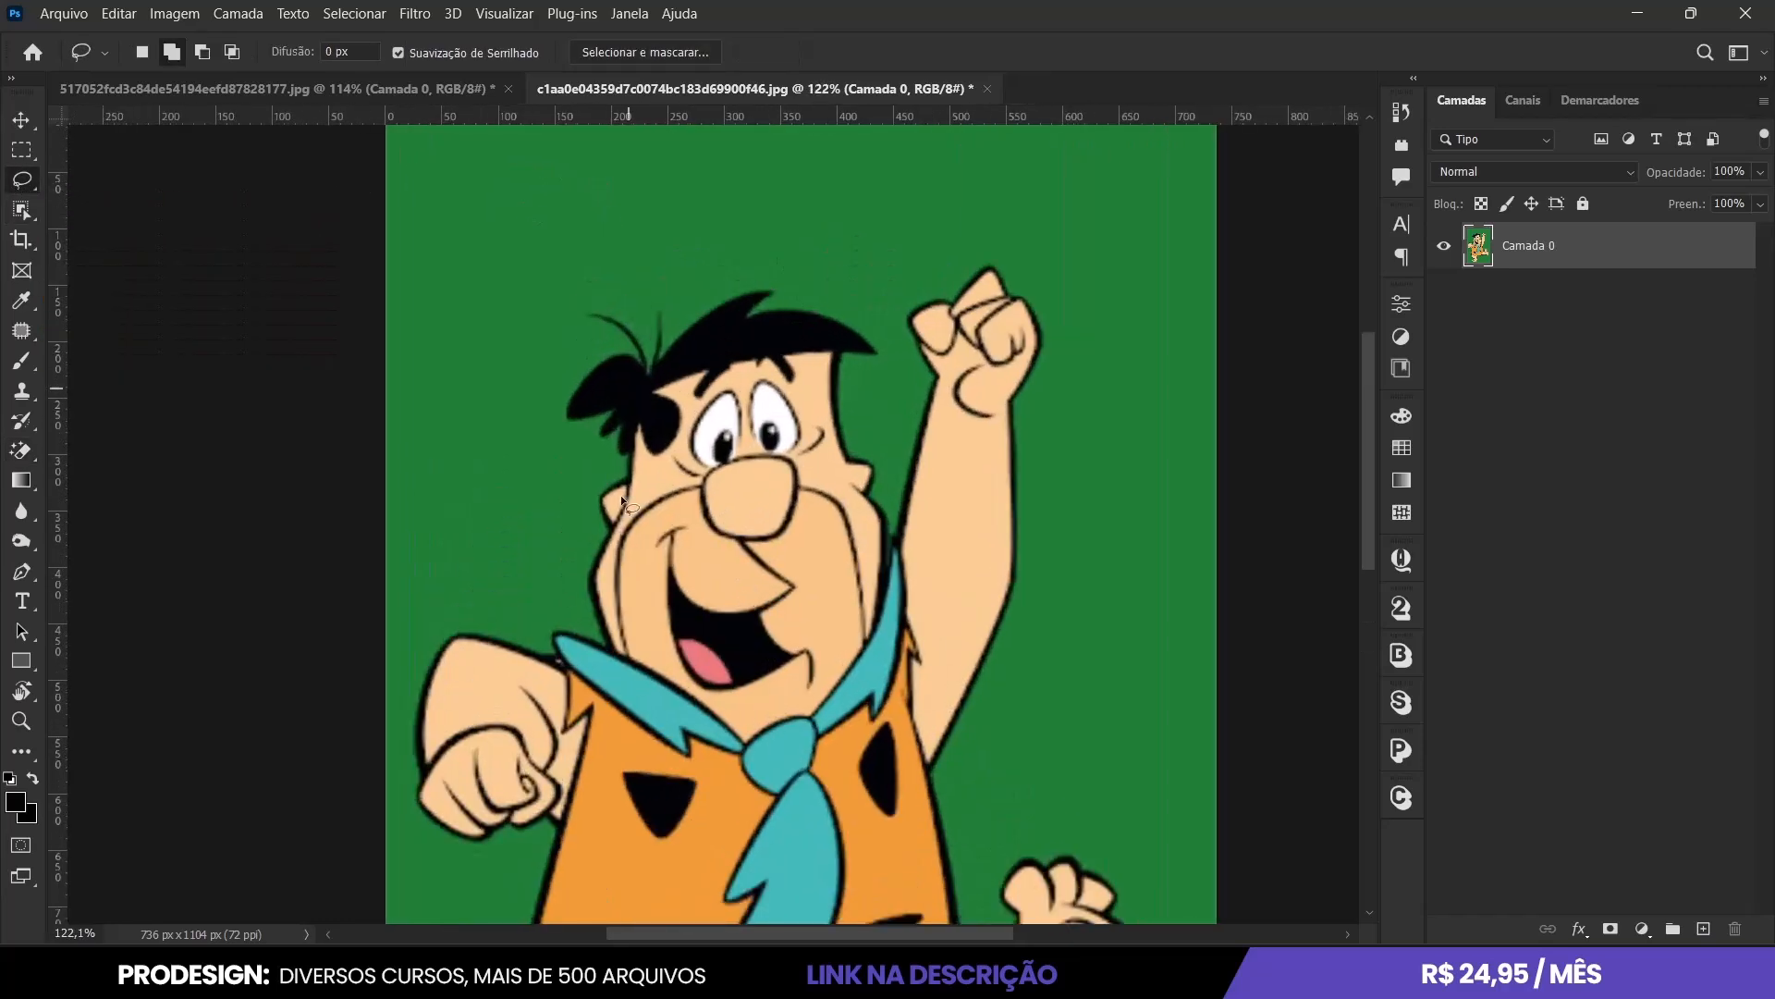
scroll(574, 278, "down", 2)
scroll(570, 294, "up", 2)
left_click_drag(597, 350, 599, 305)
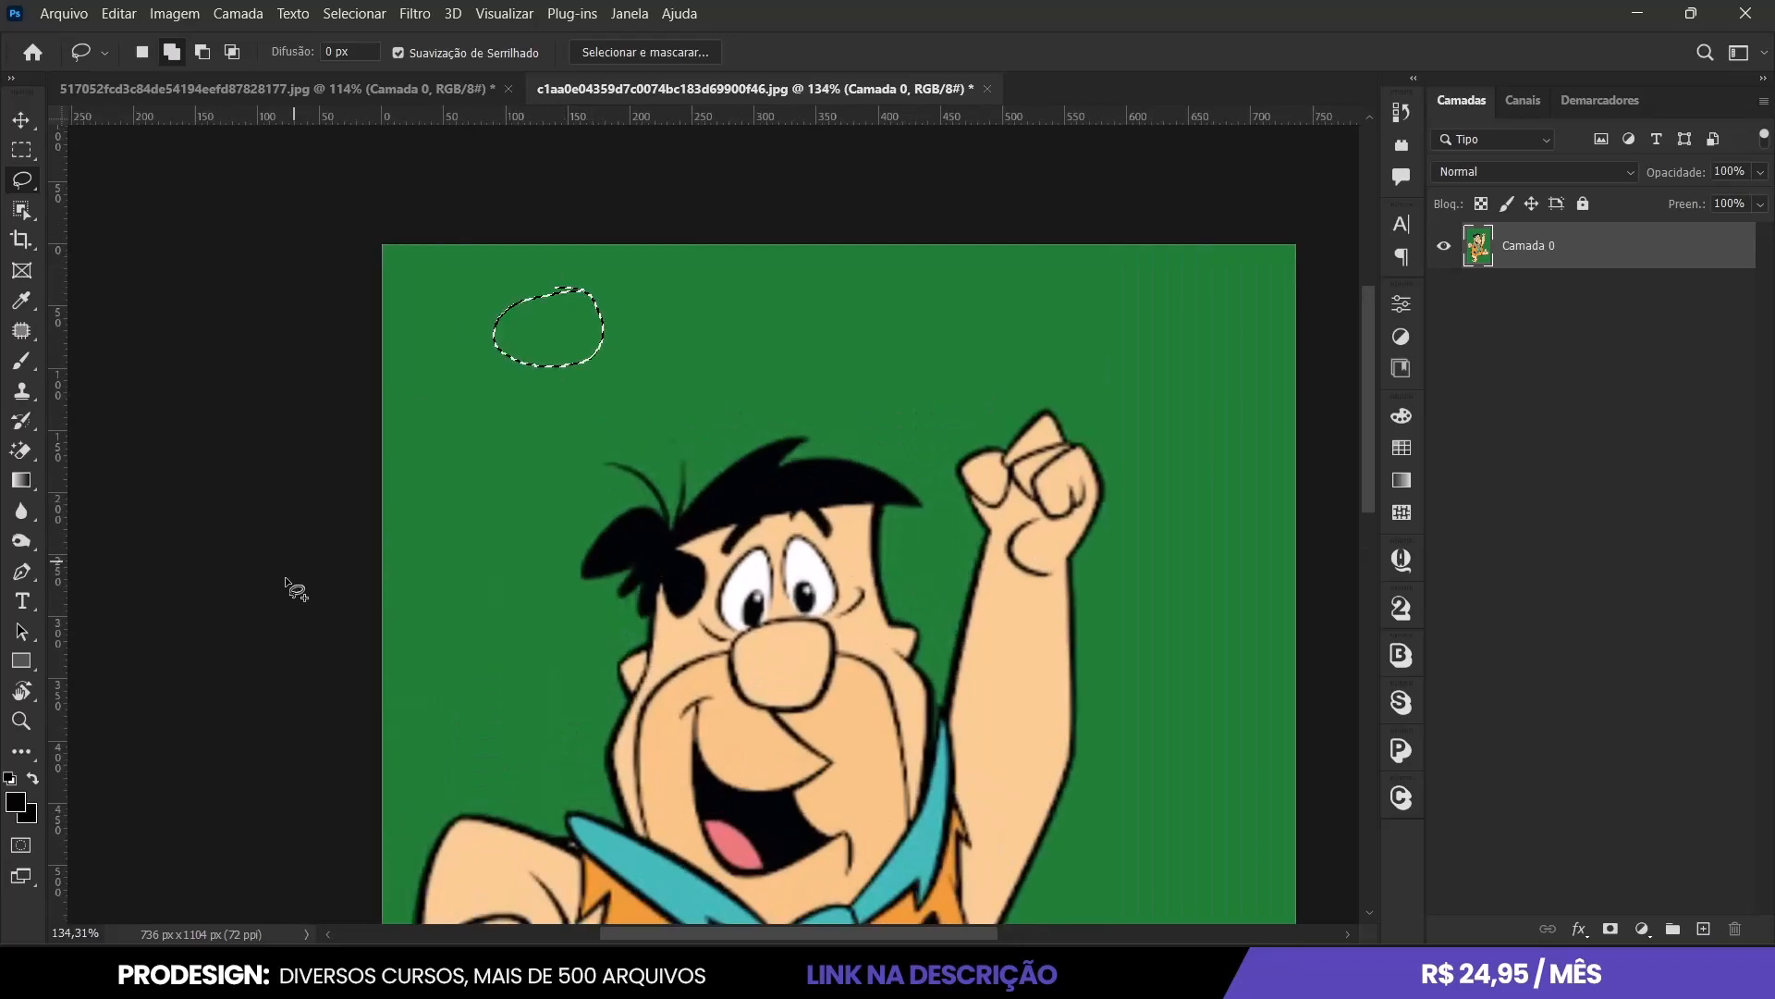
Extend the selection to all similar green areas of the image with the Similar (Semelhante) command.
left_click(357, 15)
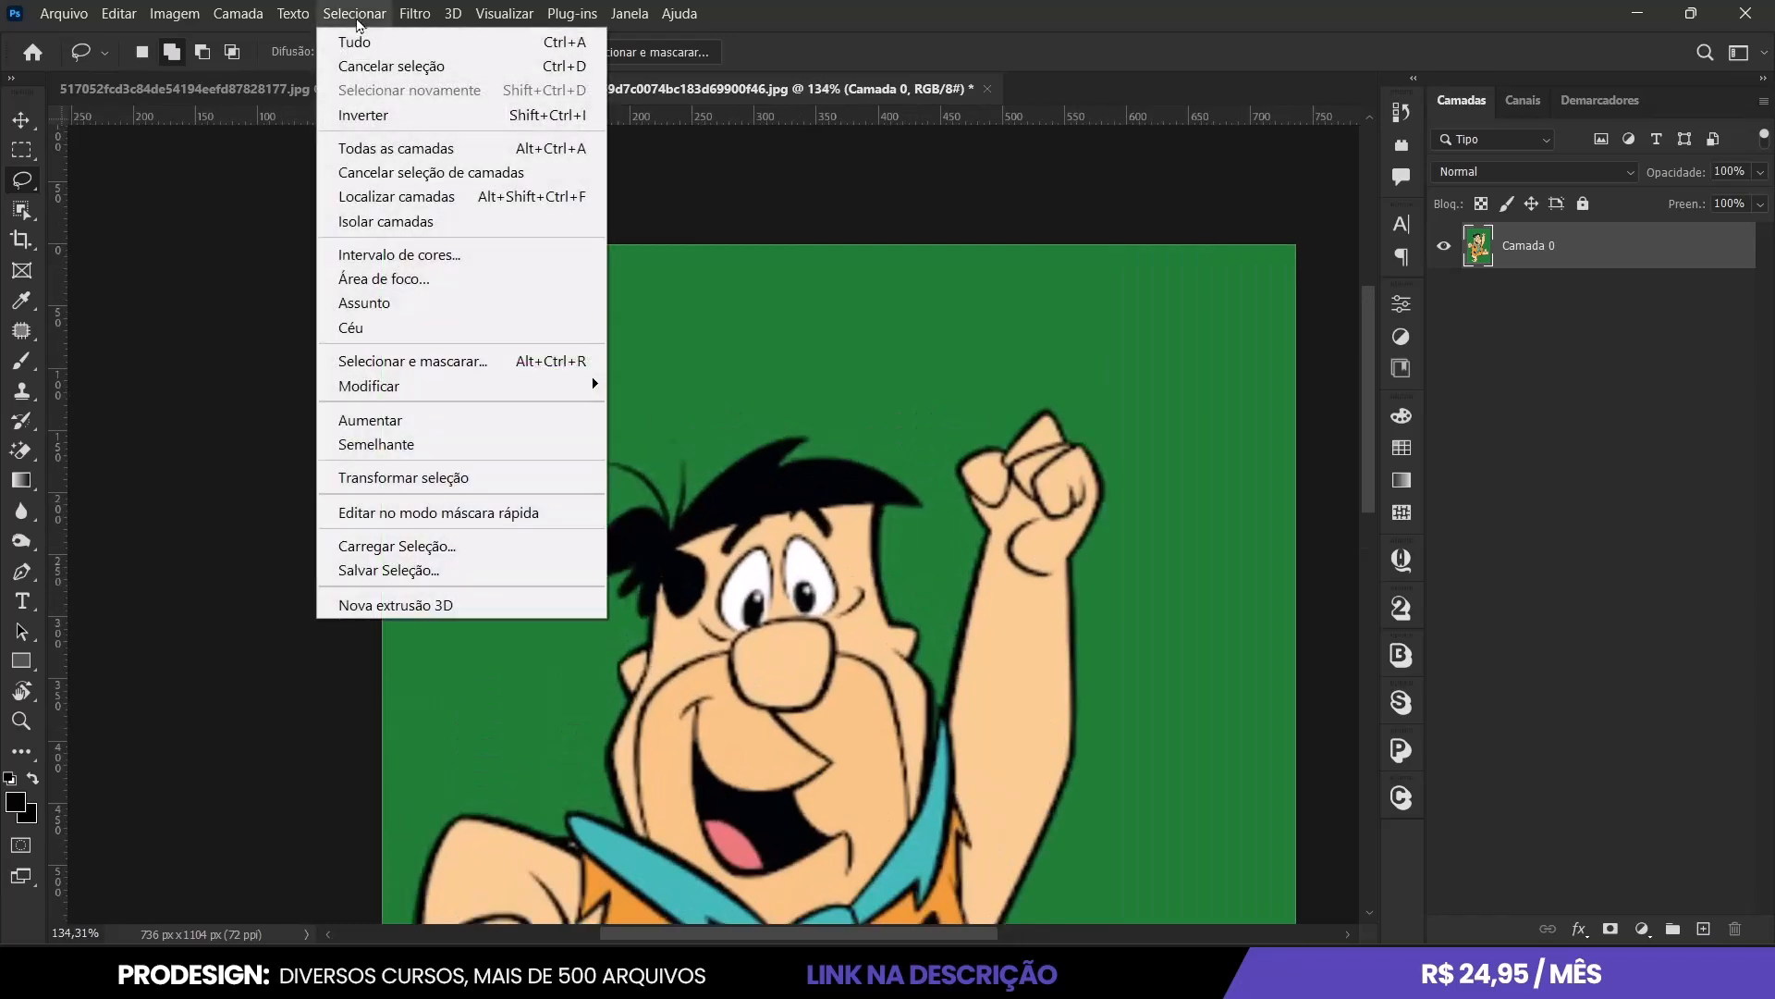
left_click(417, 445)
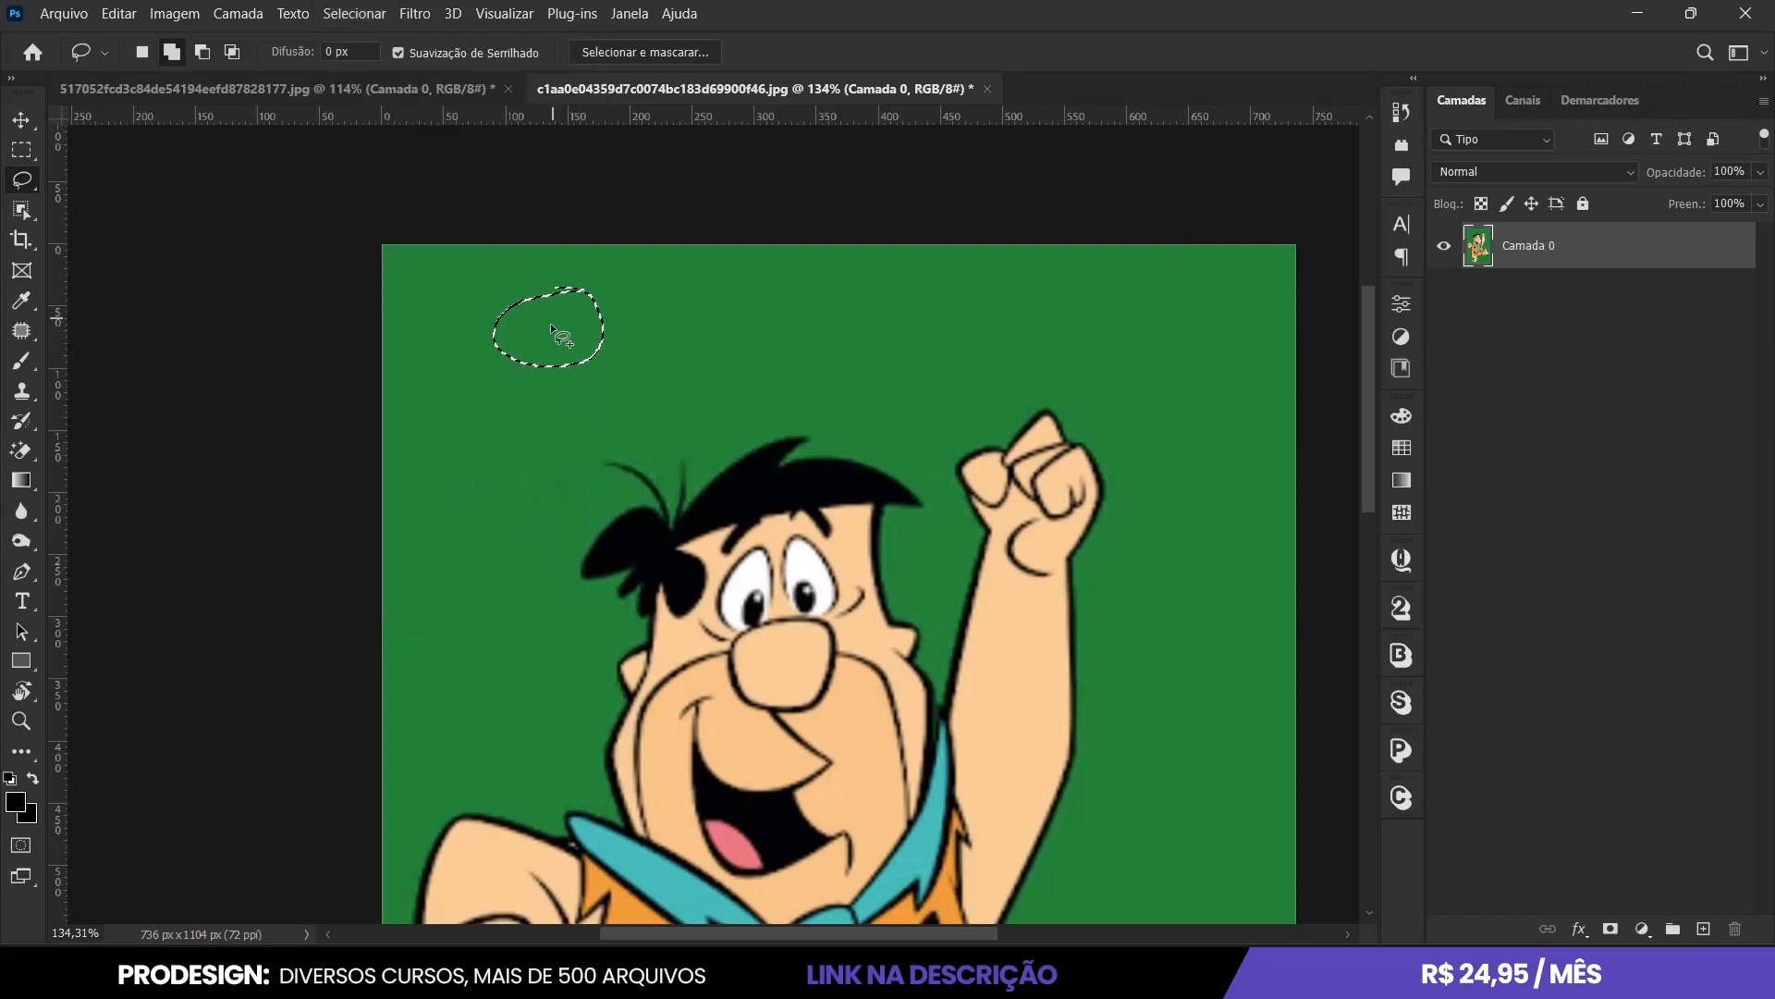
left_click(354, 13)
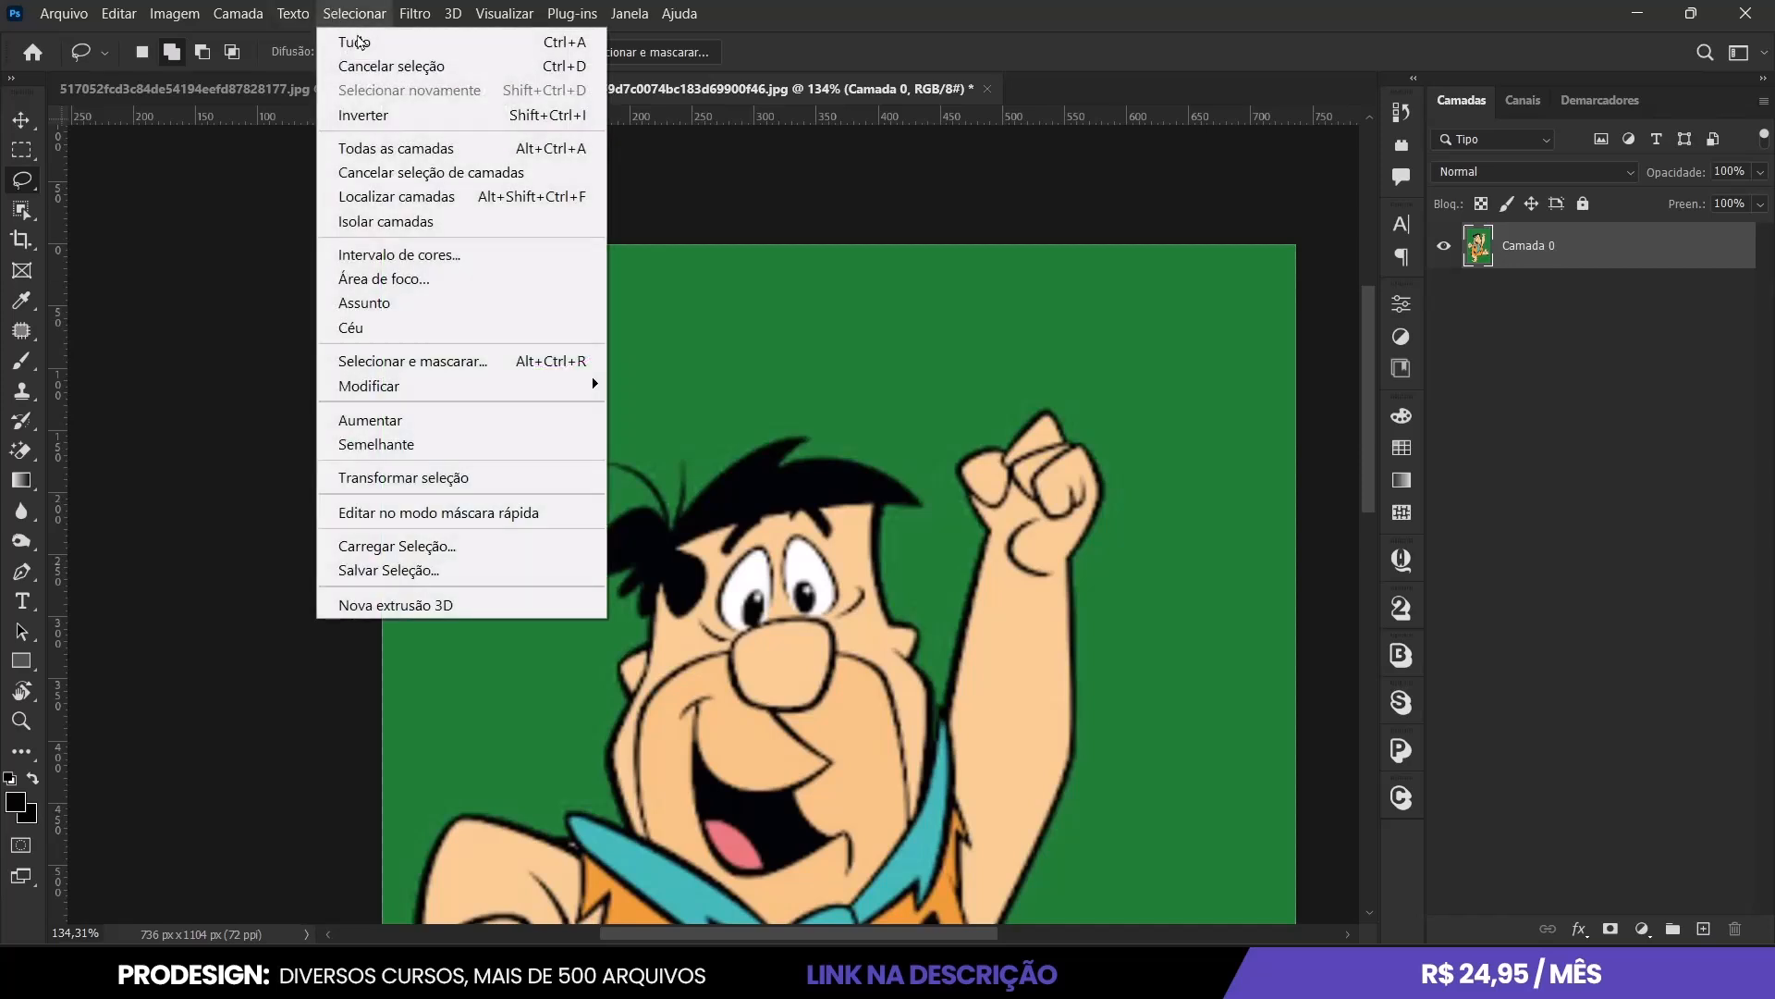
left_click(433, 447)
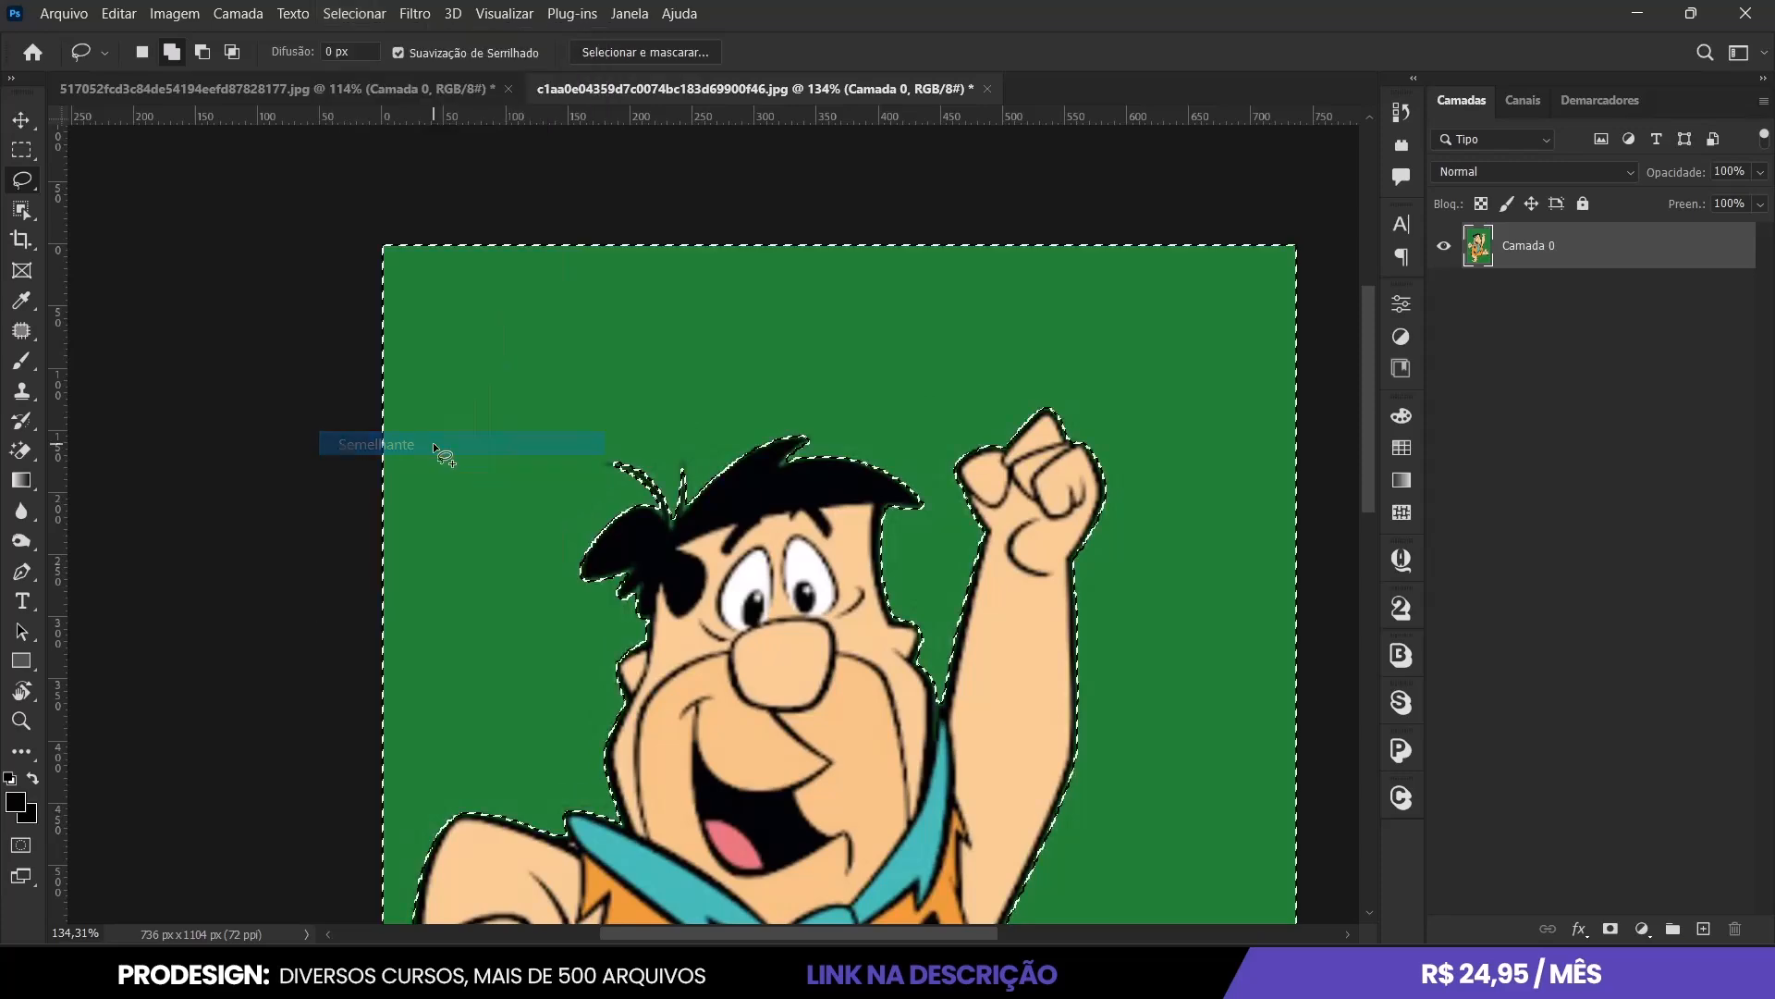
Add a layer mask from the green background selection and invert it so only the character stays visible.
scroll(615, 290, "down", 5)
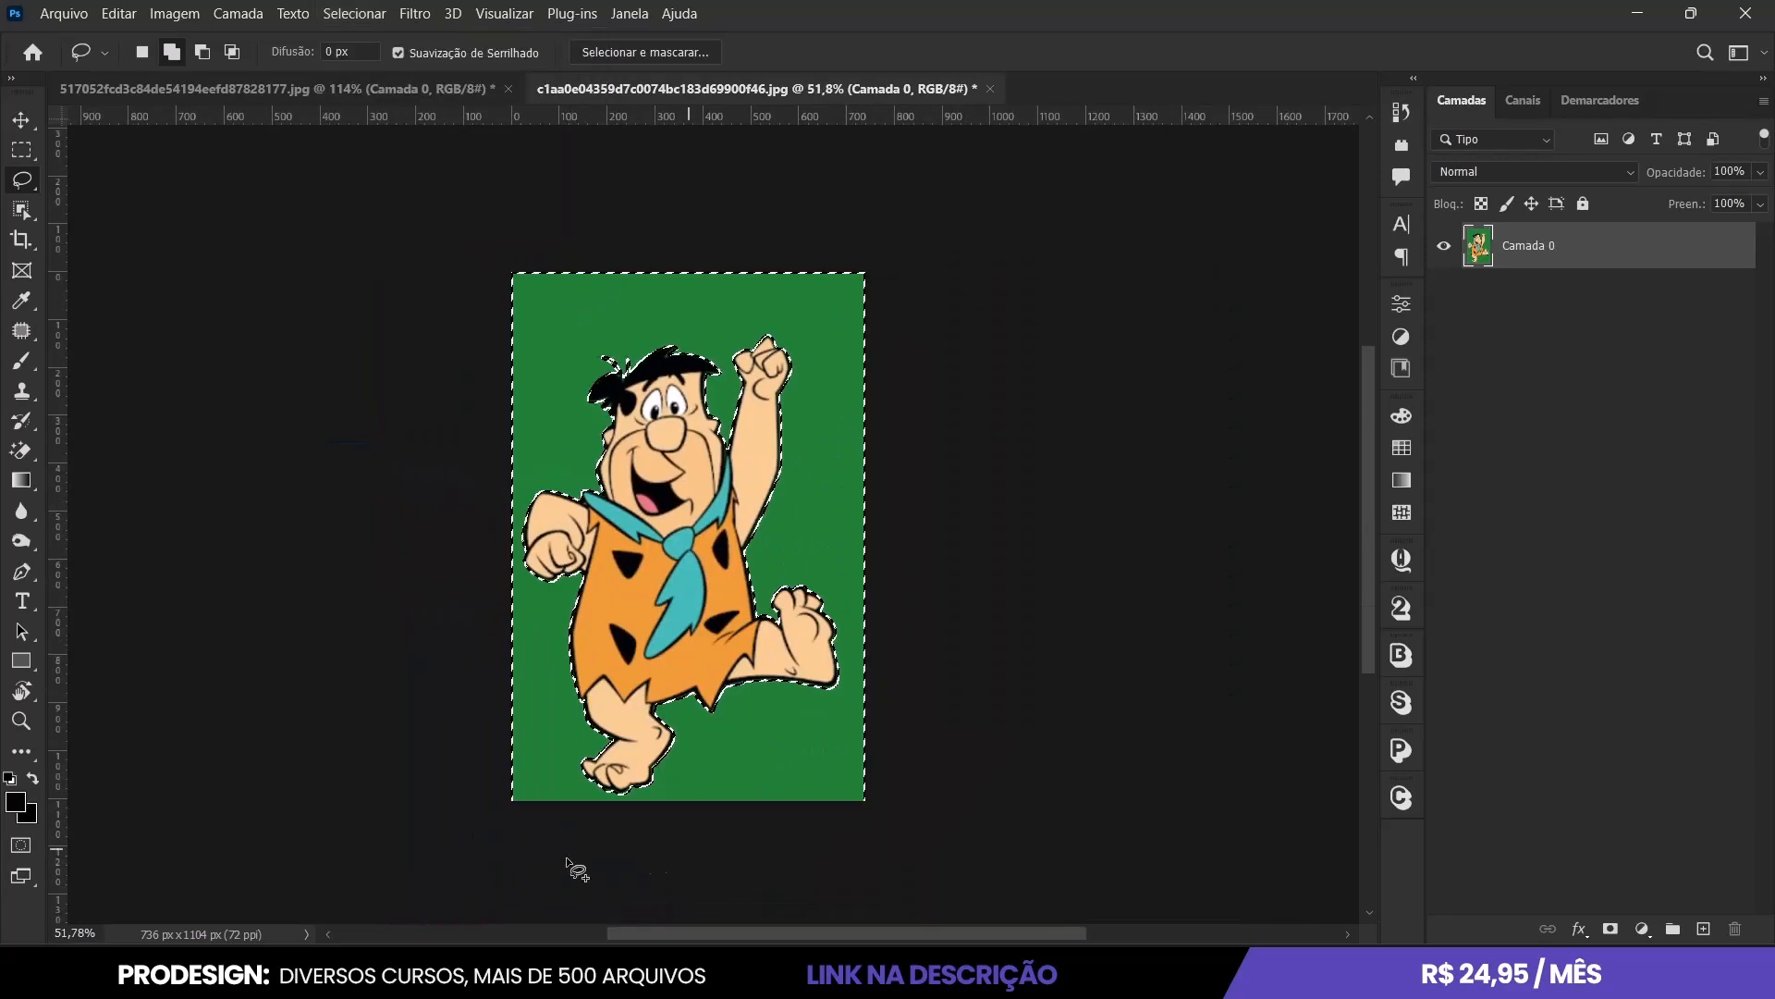
scroll(588, 597, "up", 2)
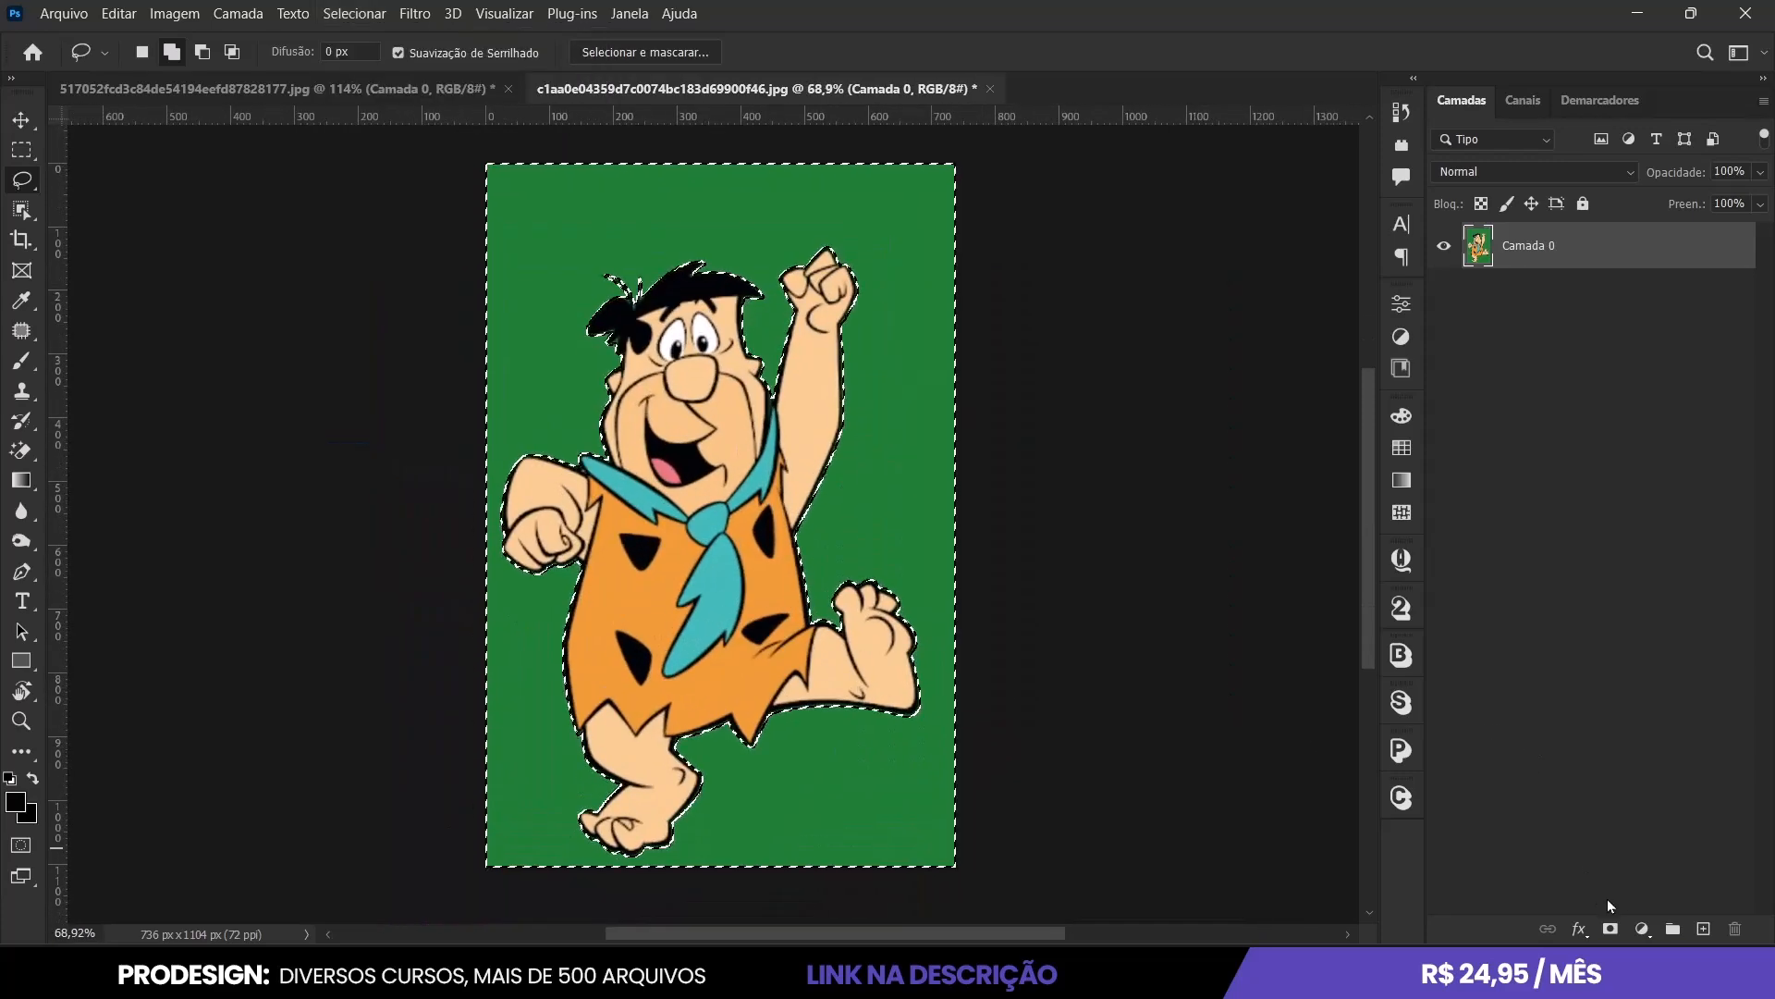
left_click(1610, 928)
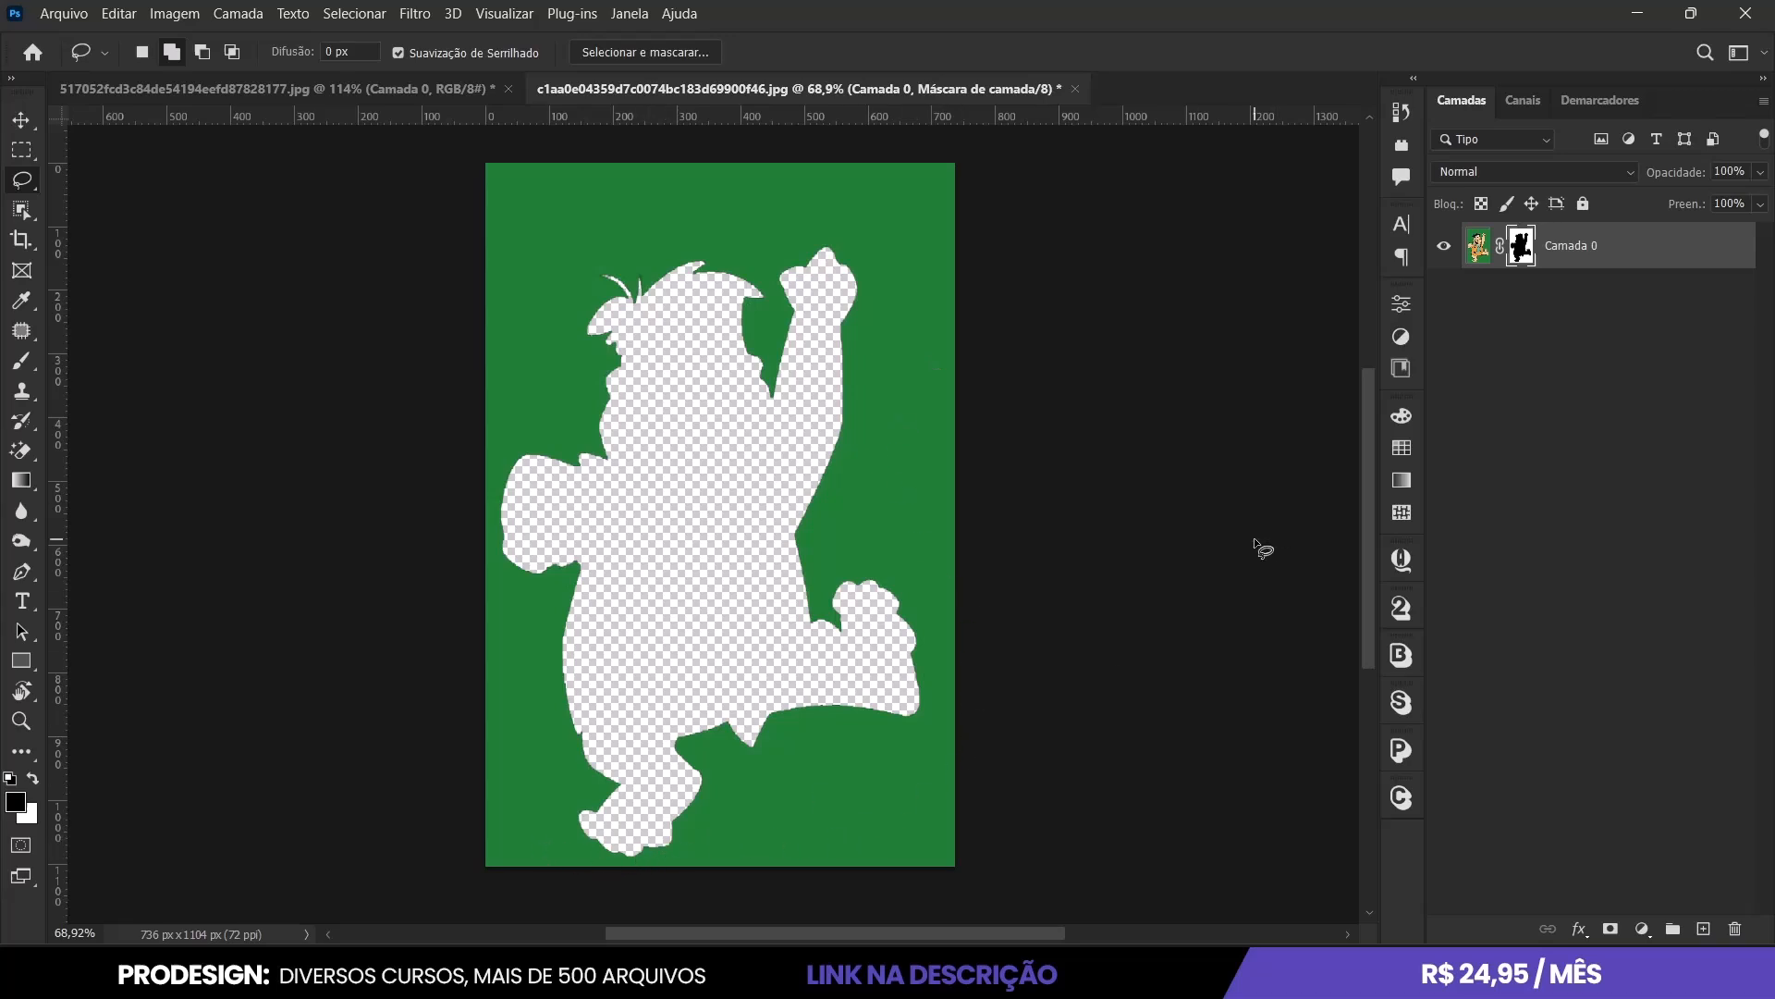
key("ctrl+i")
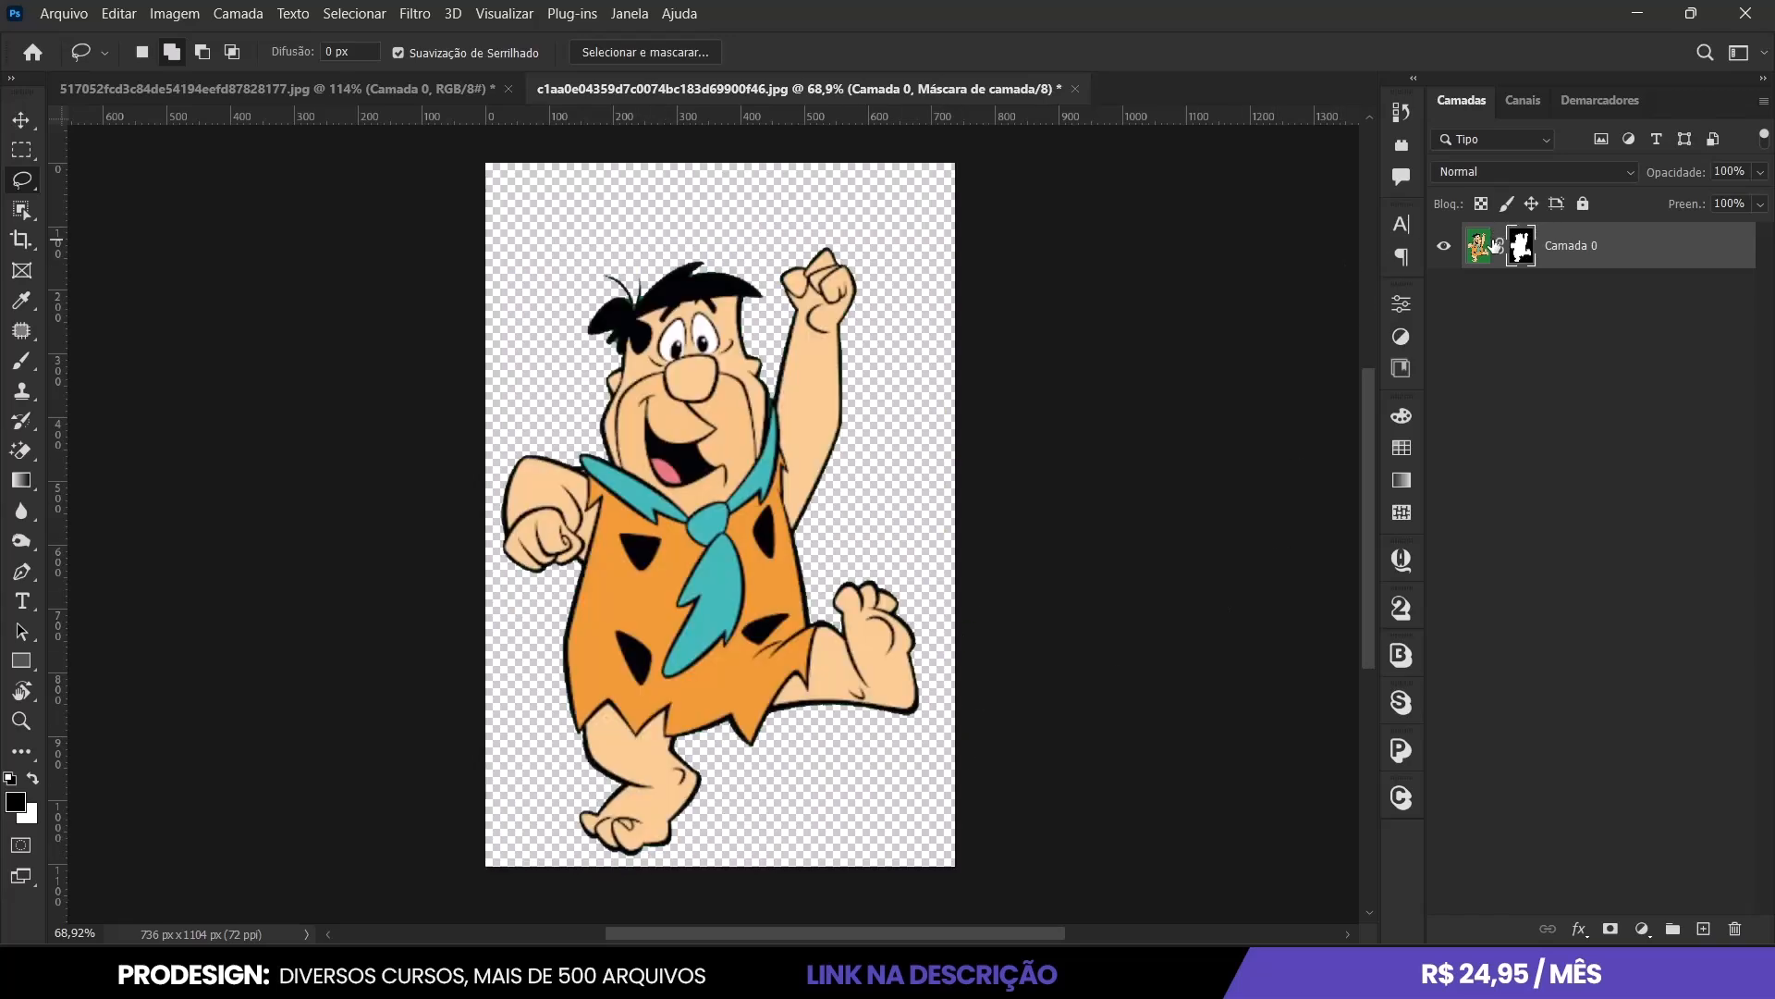
scroll(791, 421, "up", 1)
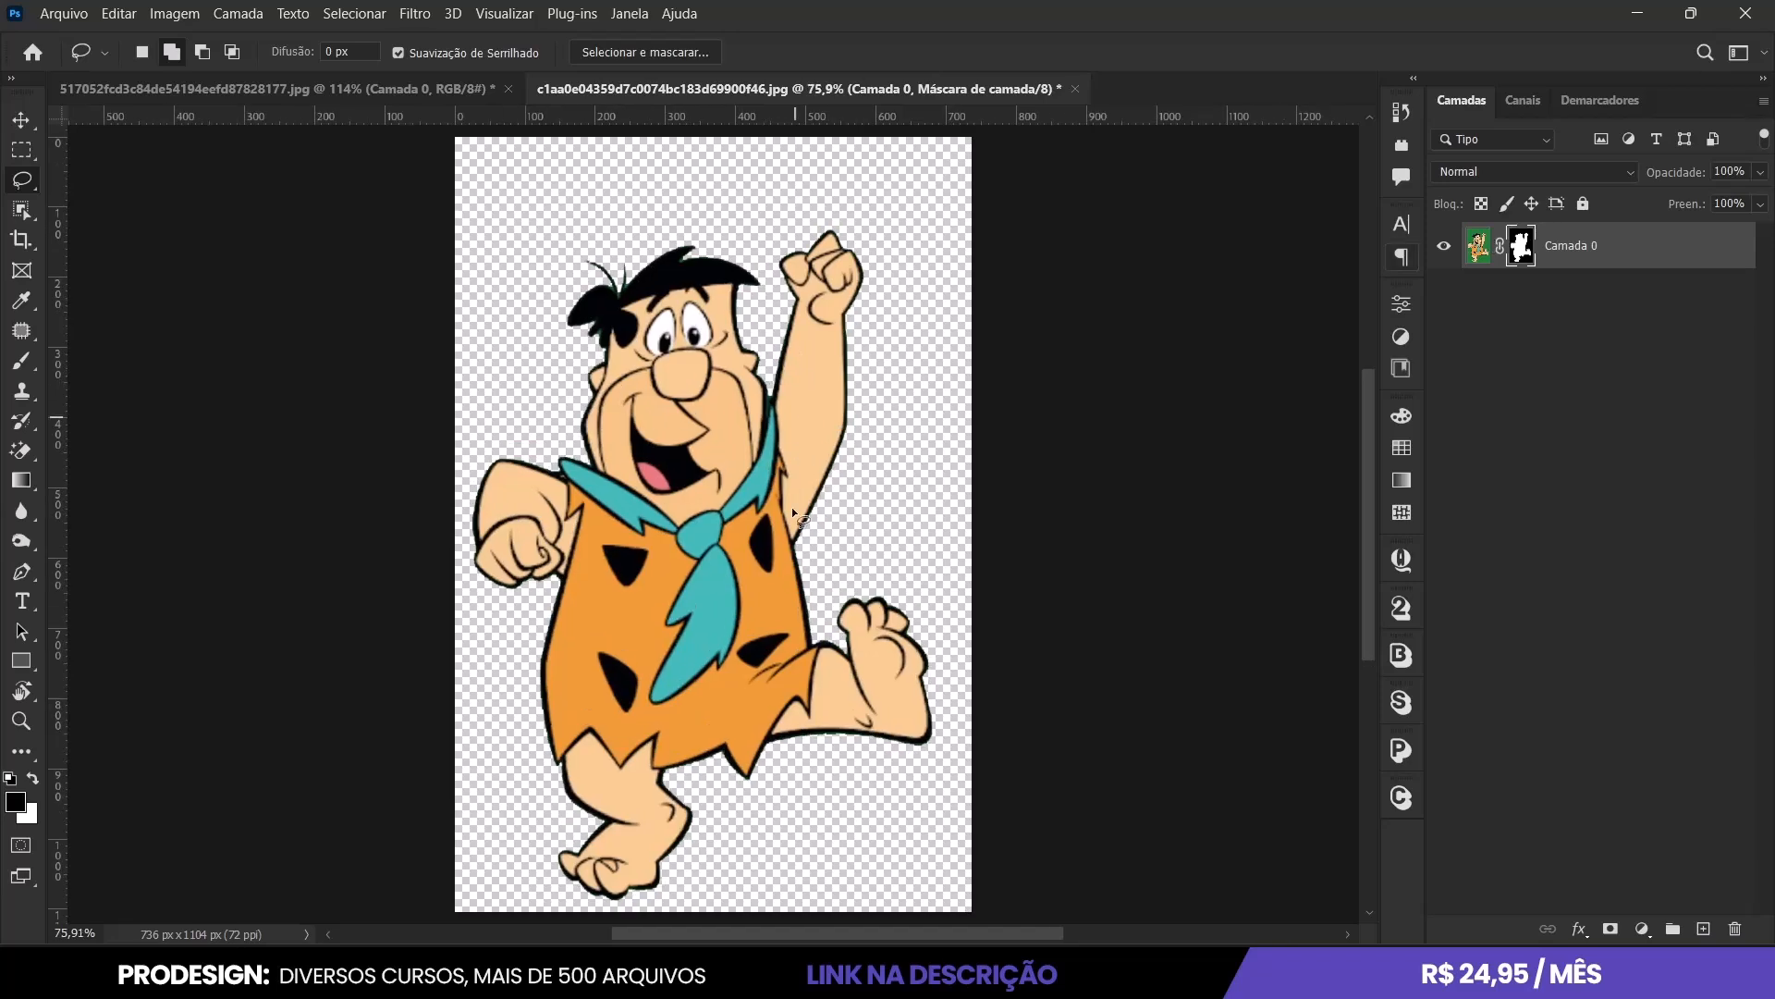
key("v")
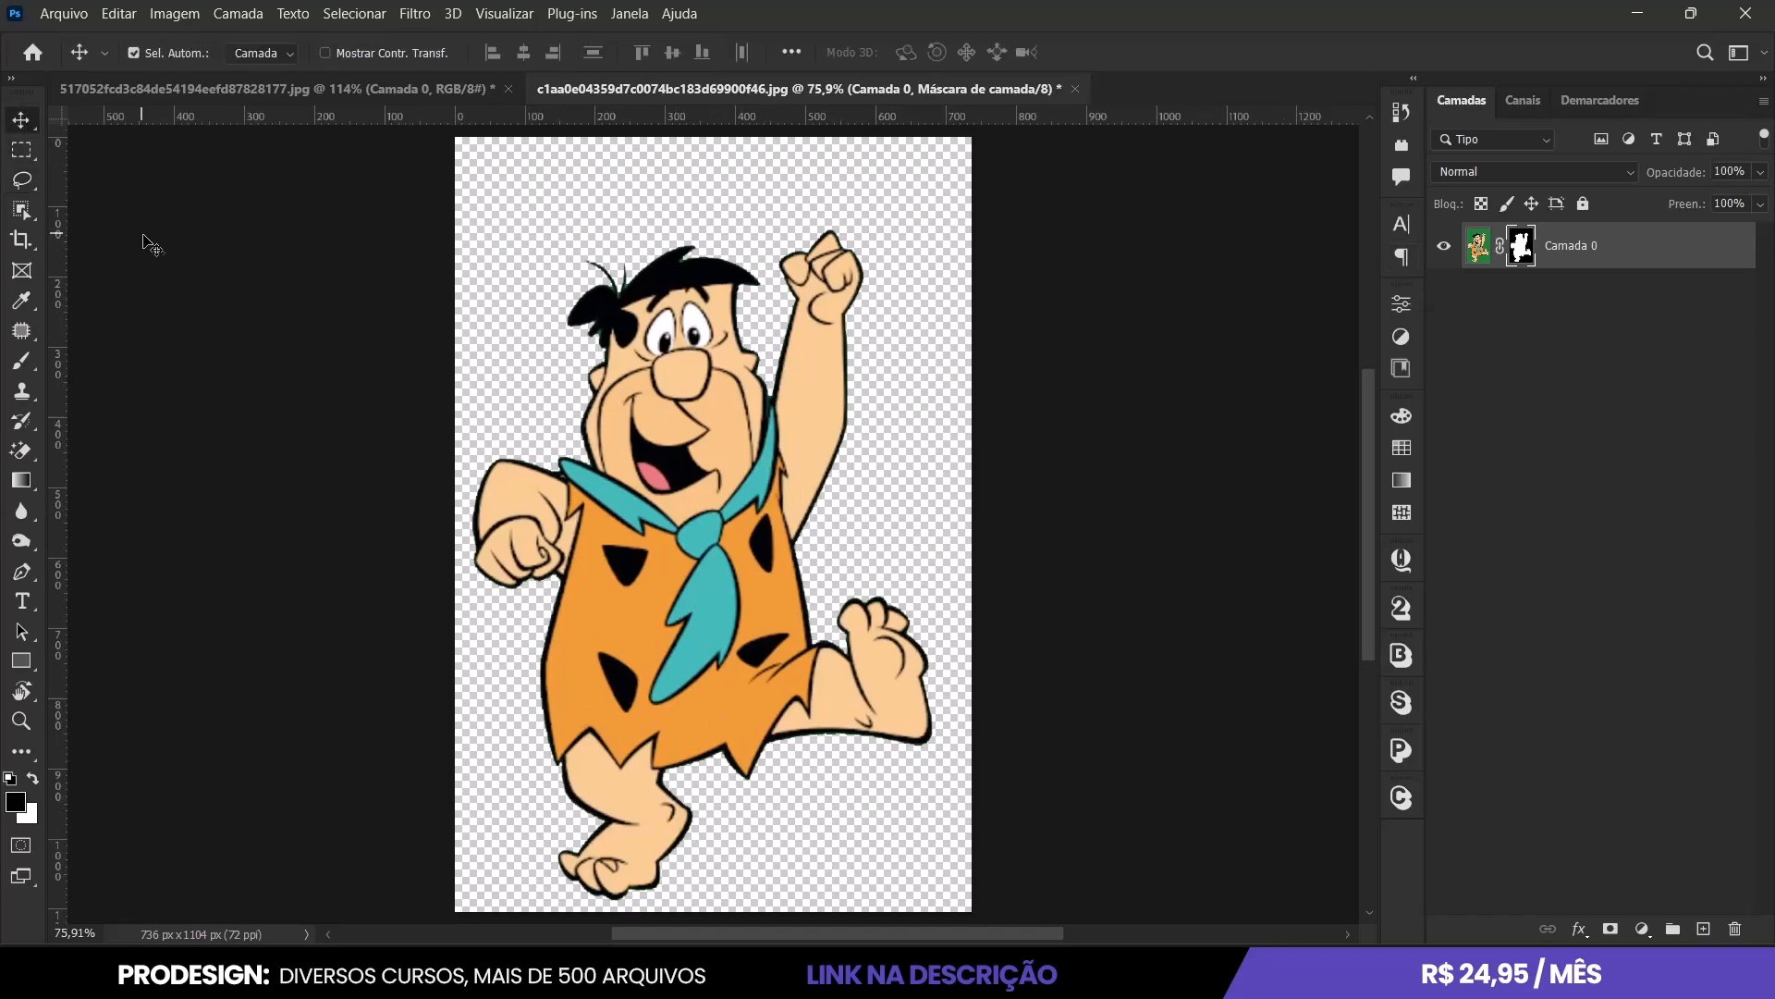
left_click(228, 289)
Open the layer mask's refinement settings and enable Decontaminate Colors (Descontaminar cores) for the green hair fringe.
scroll(800, 248, "up", 3)
scroll(797, 245, "up", 10)
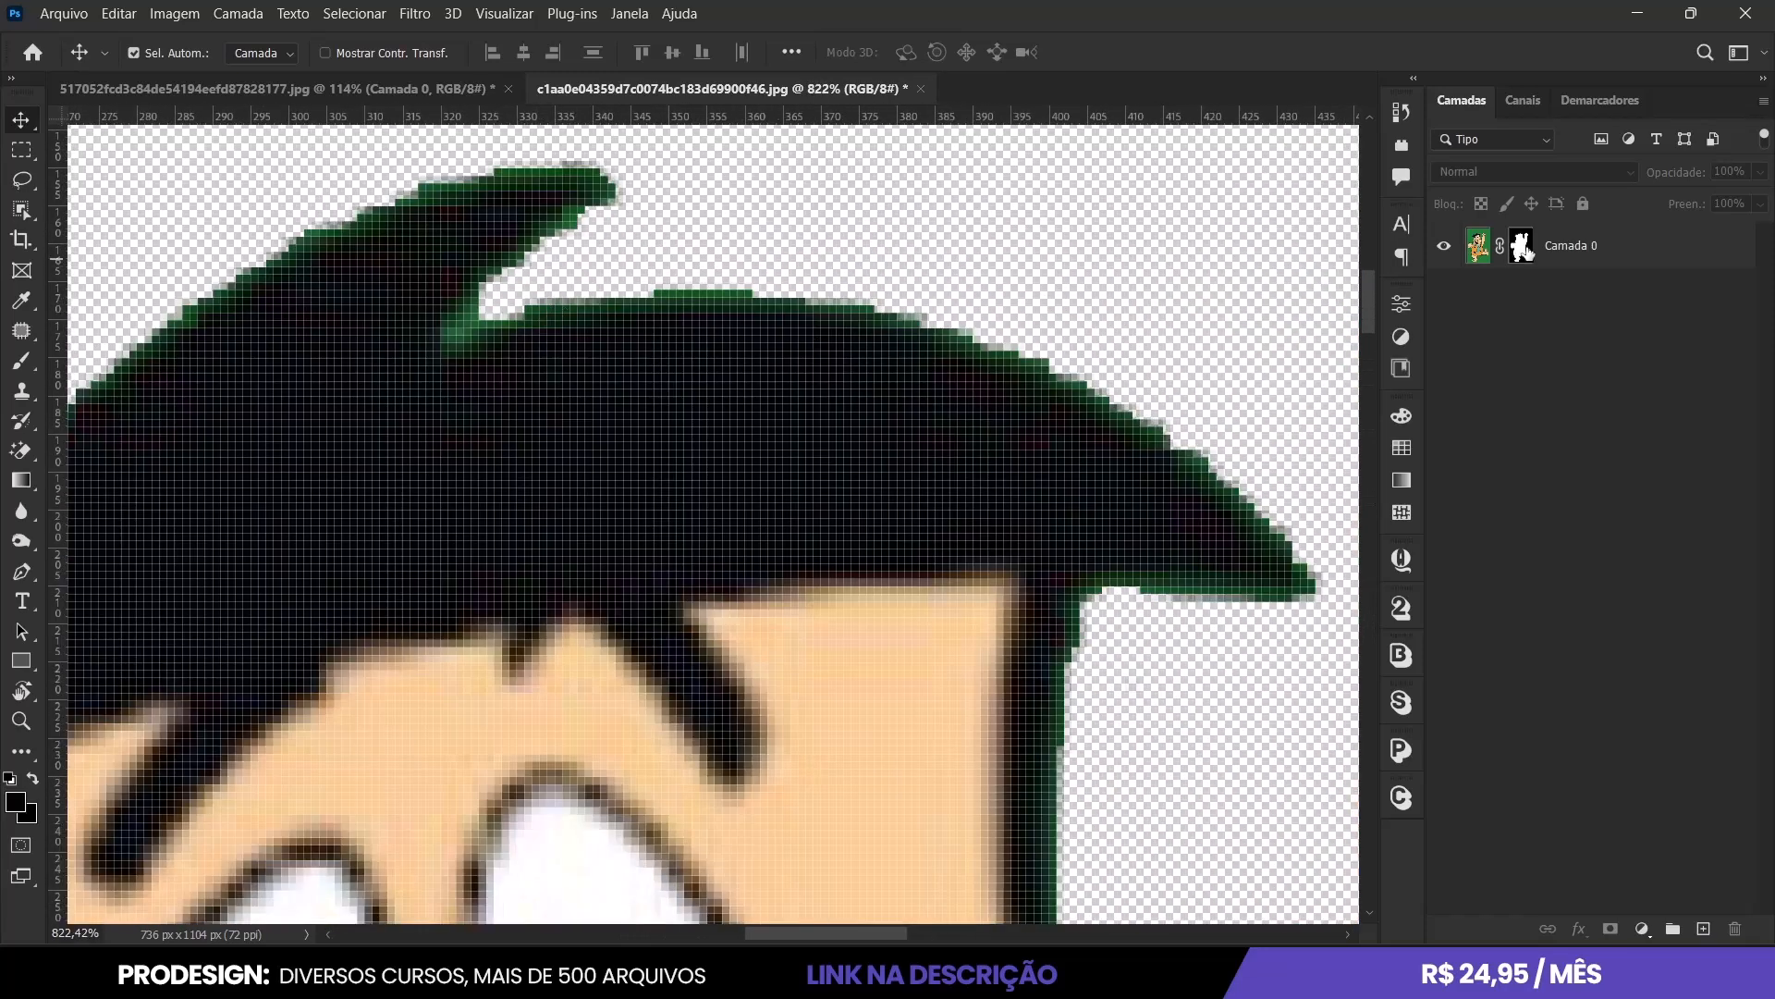
double_click(1521, 248)
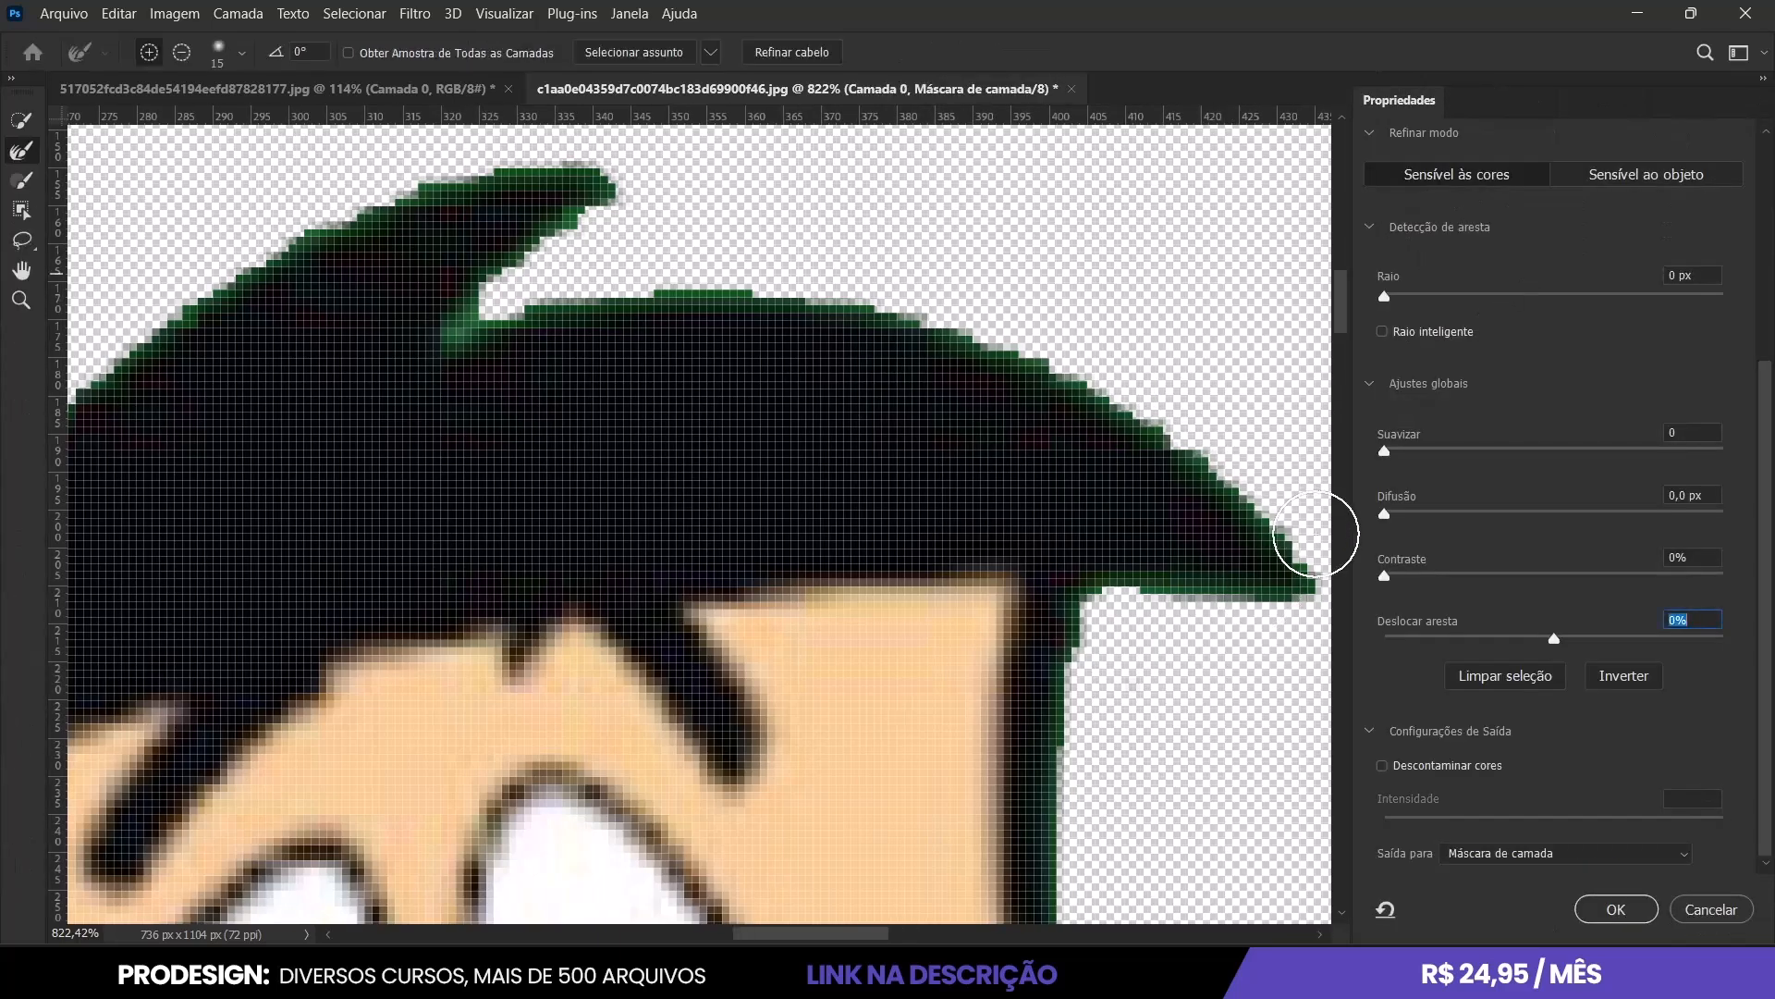
scroll(1479, 434, "up", 1)
scroll(1491, 413, "down", 1)
left_click(1383, 767)
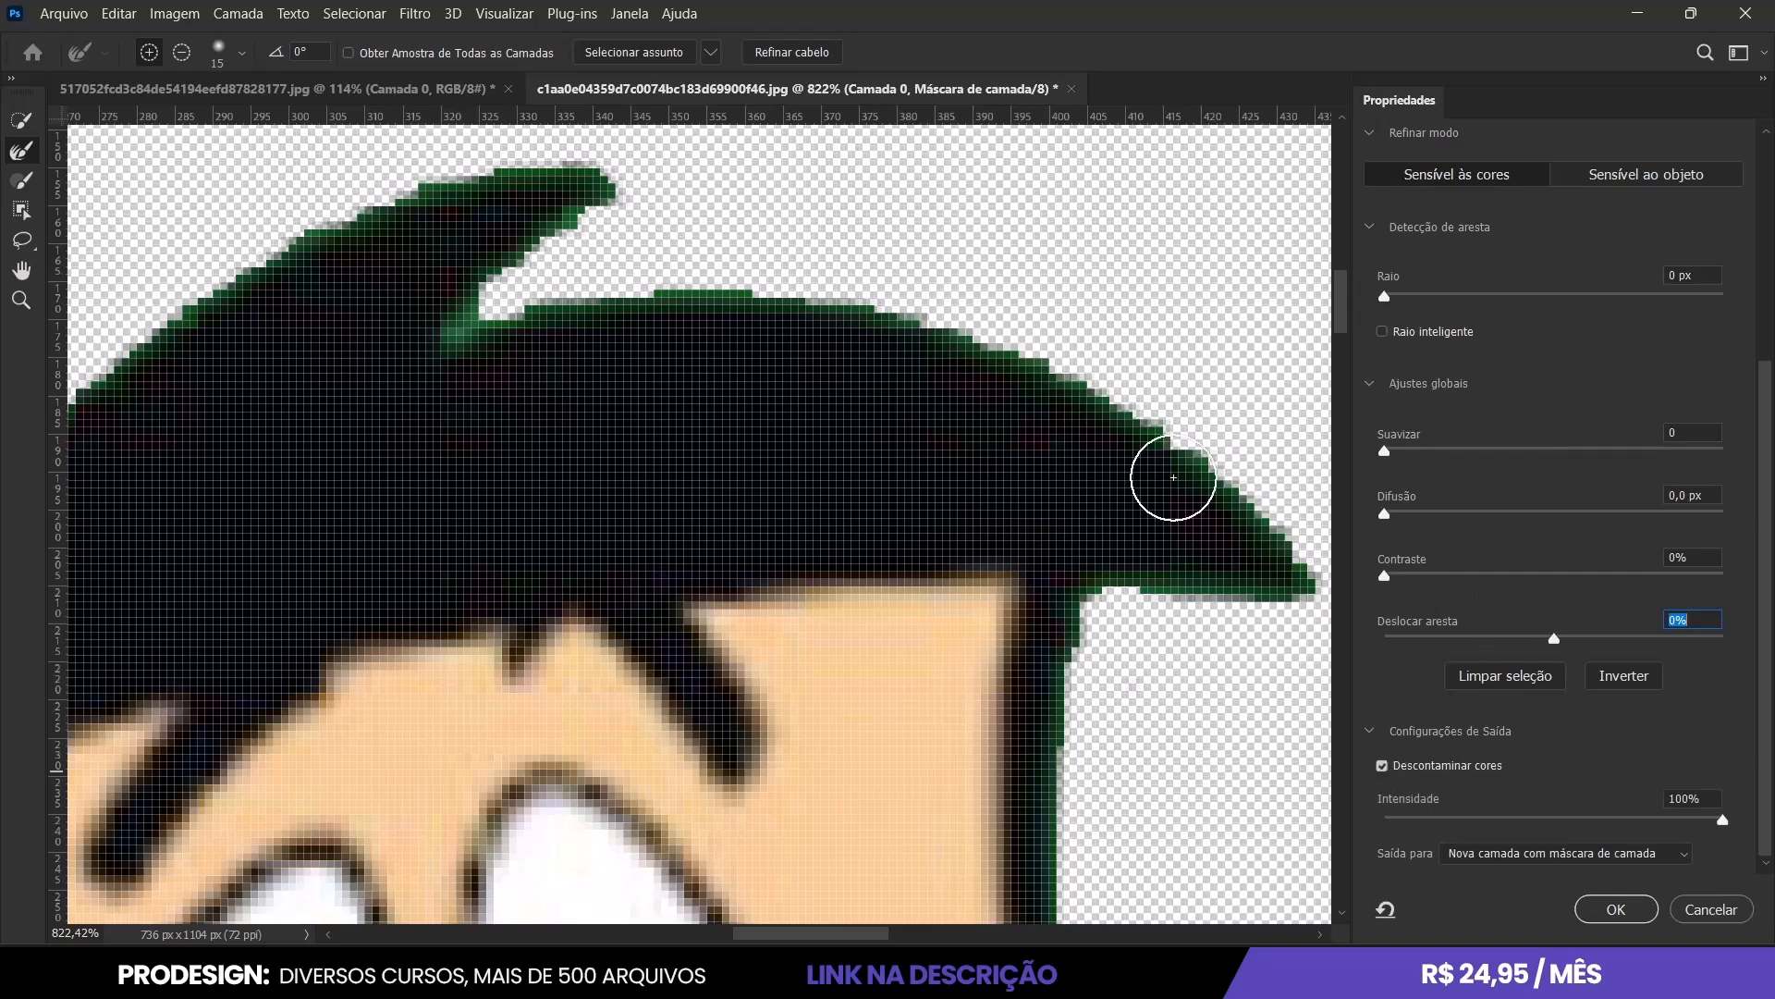
Refine the mask edge with Smooth 9, Feather 1.5 px, Contrast 25% and Shift Edge -34%, output as a new layer with mask.
mouse_move(1385, 450)
left_mouse_down()
mouse_move(1432, 450)
mouse_move(1415, 450)
left_mouse_up()
left_click_drag(1389, 516, 1412, 516)
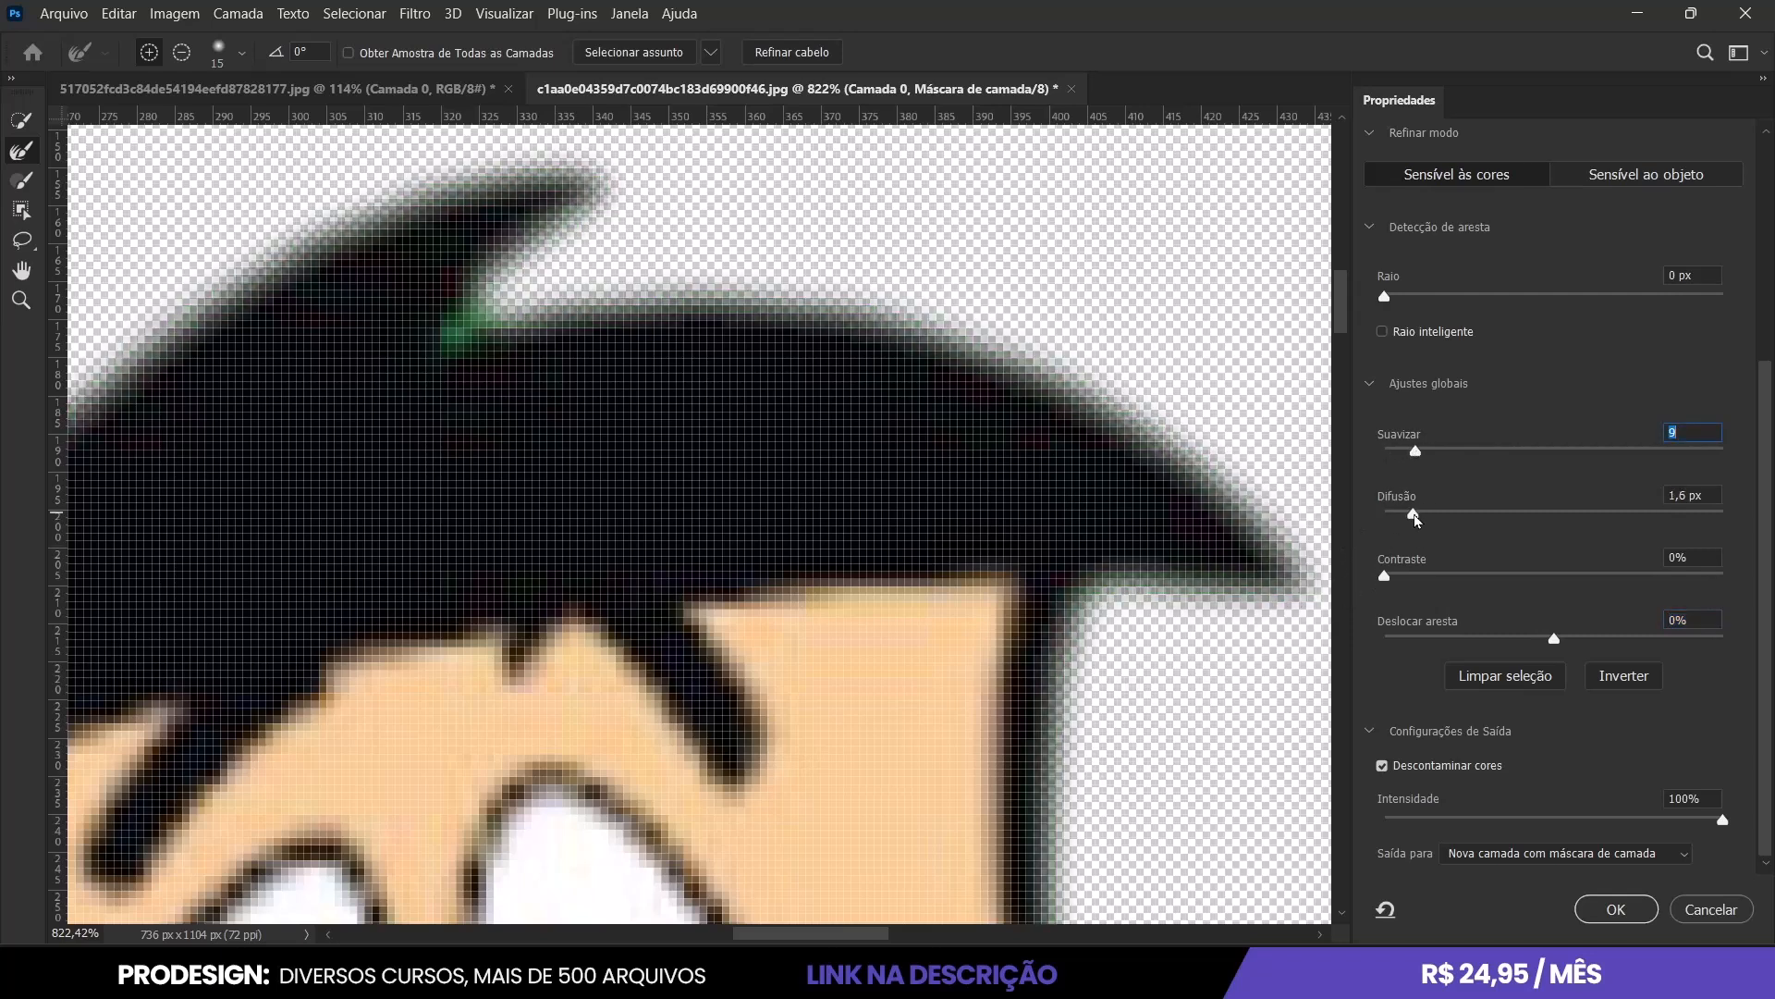
left_click_drag(1384, 576, 1470, 581)
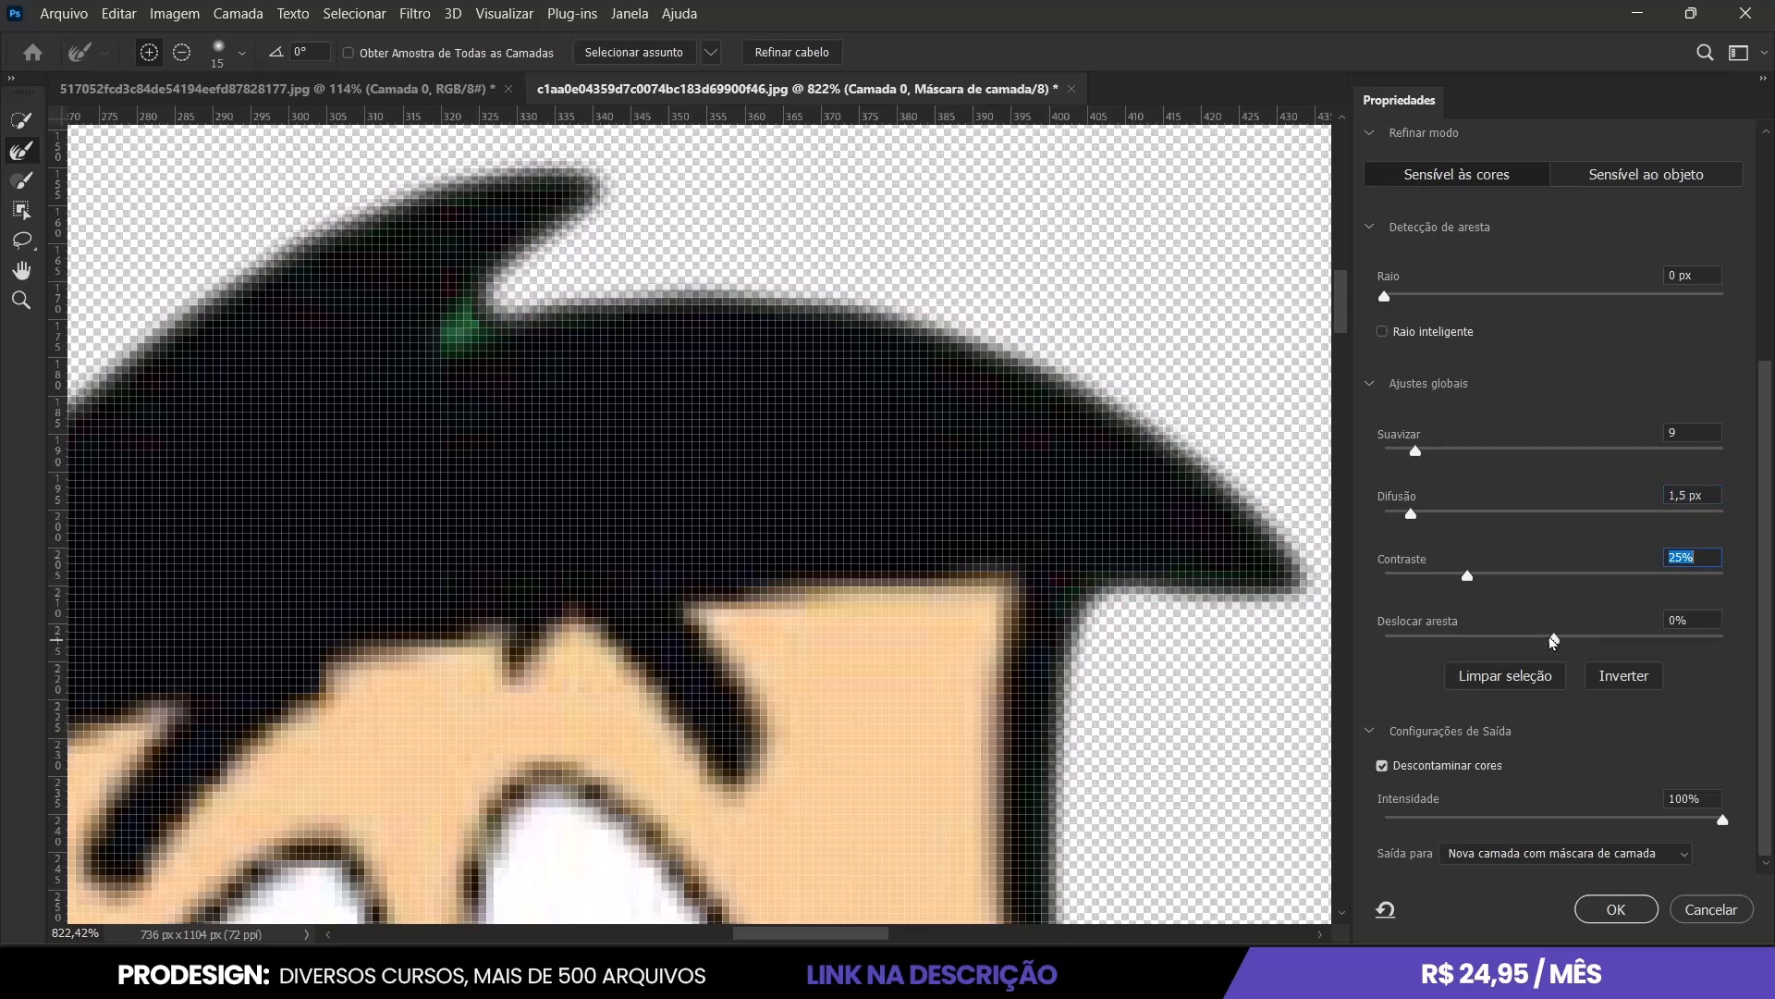
left_click_drag(1554, 638, 1496, 638)
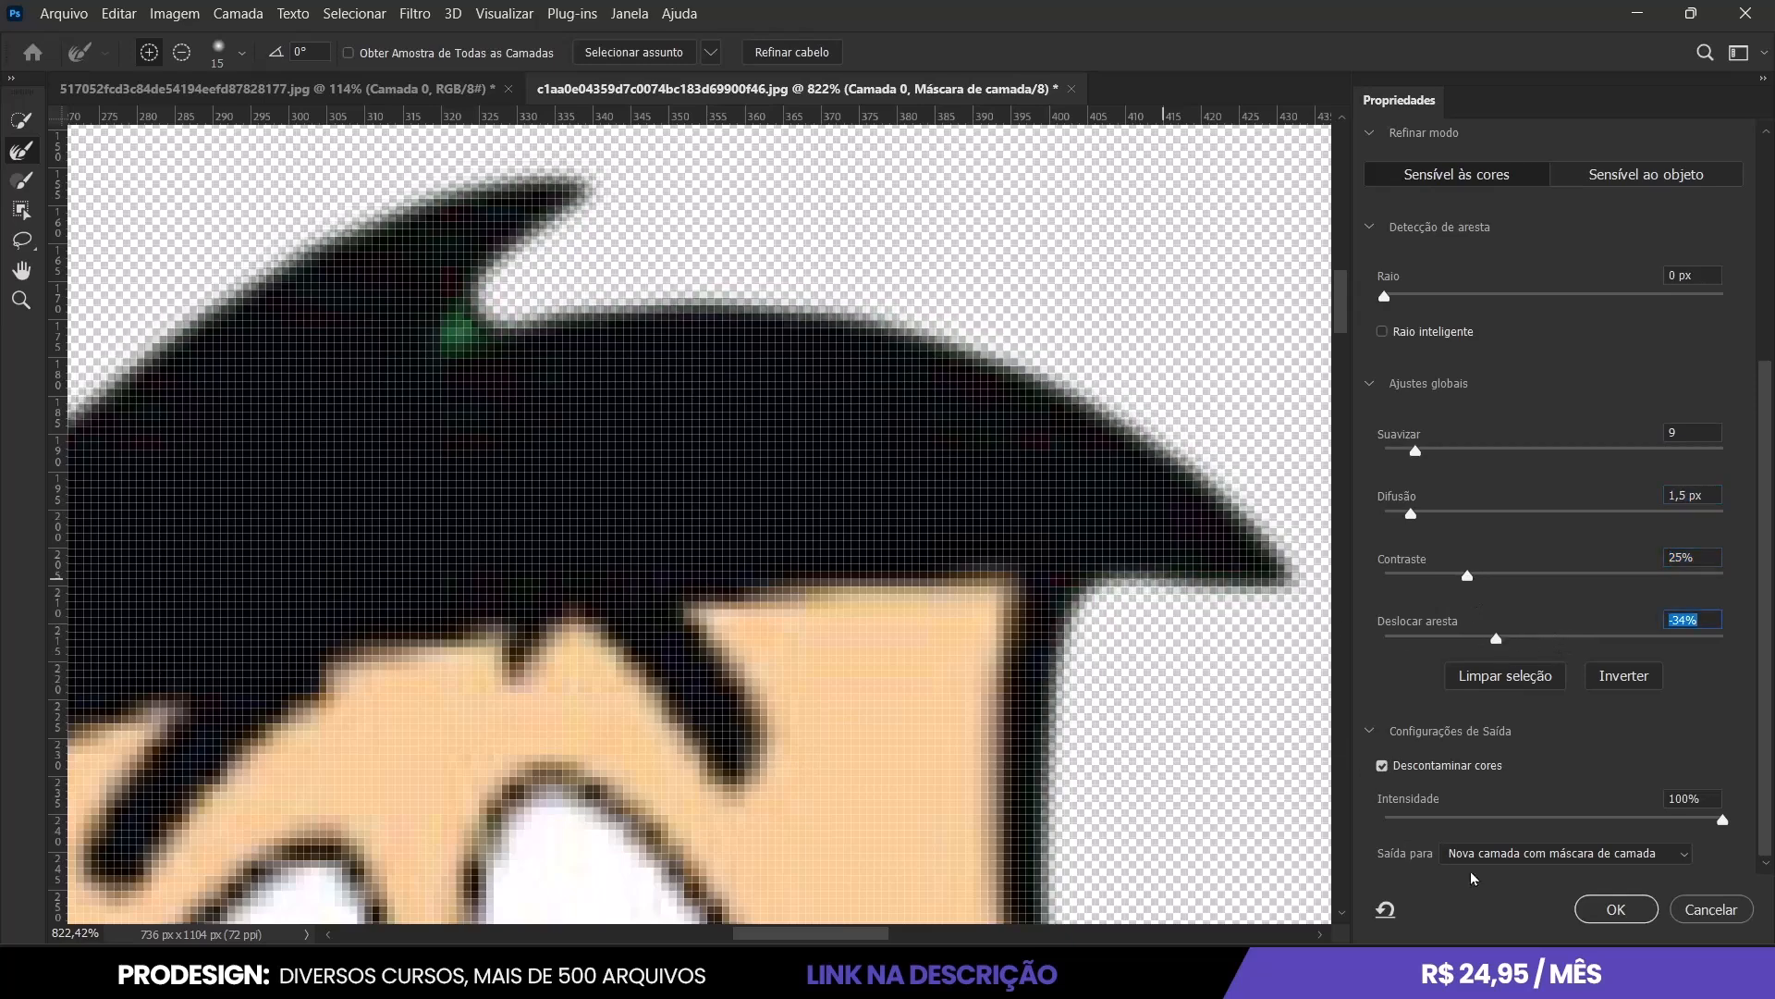
left_click(1615, 909)
Start a Hue/Saturation adjustment on the copied layer's image and sample the green residue in the hair to target Greens (Verdes).
scroll(712, 416, "down", 2)
scroll(696, 415, "down", 3)
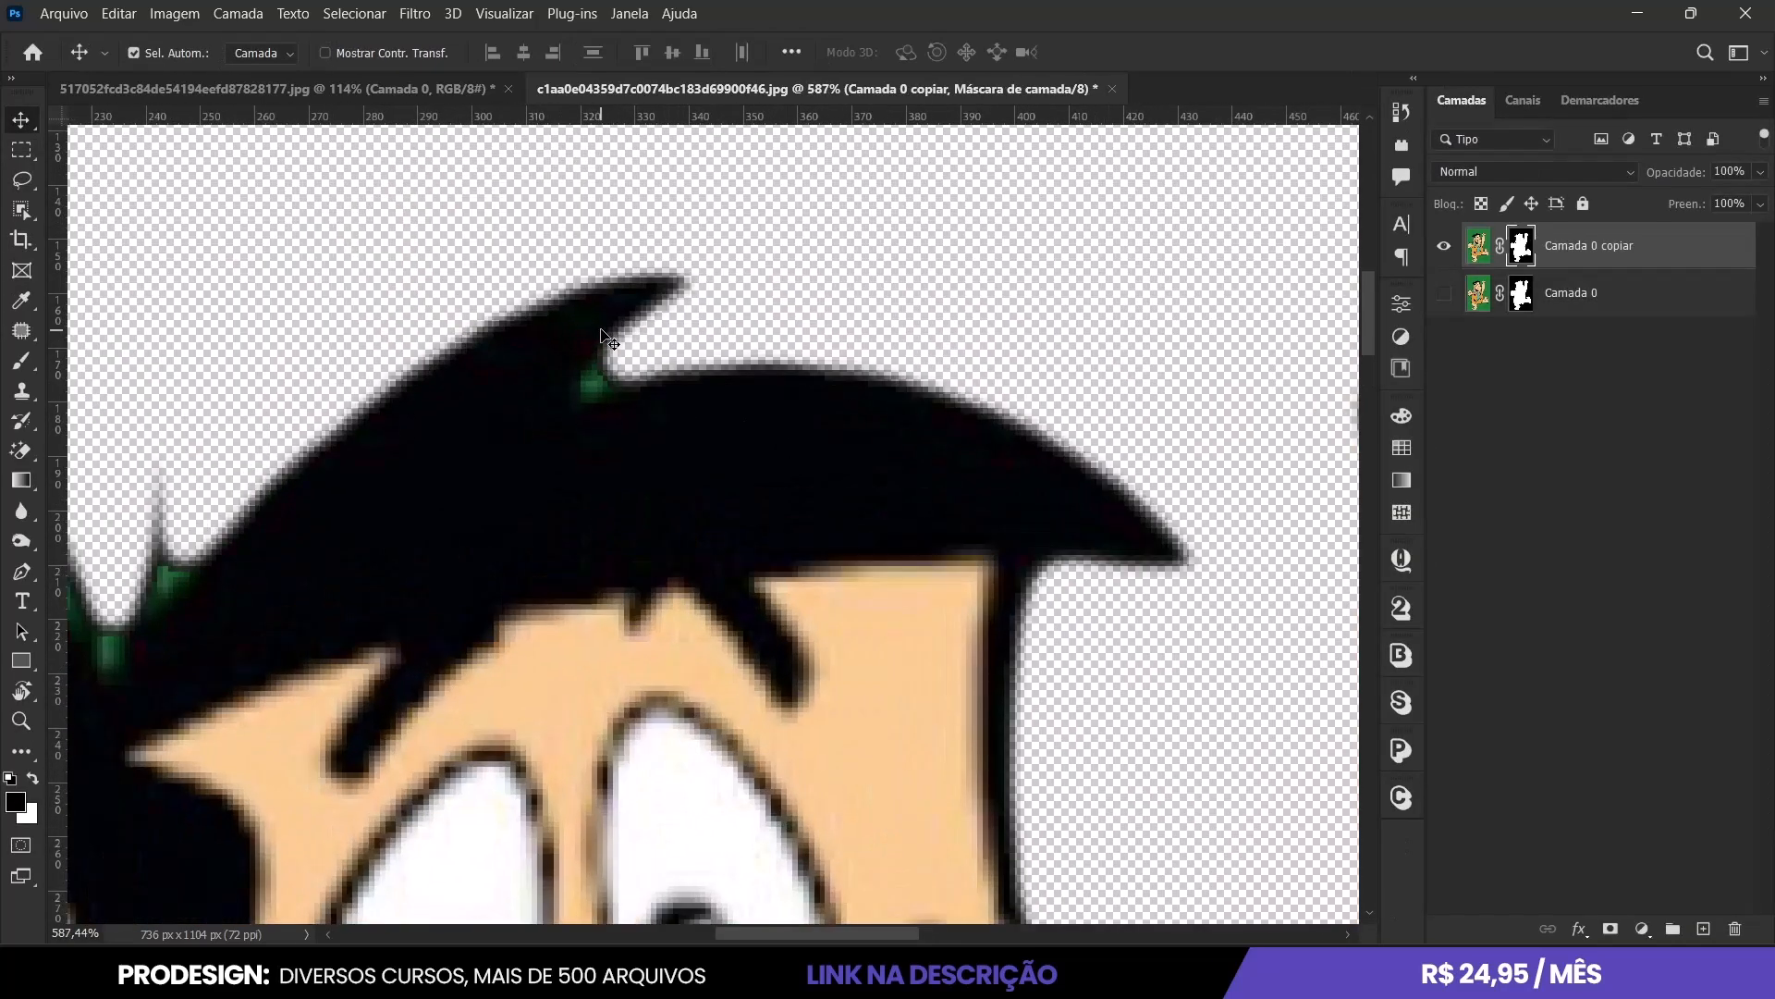
scroll(703, 406, "up", 5)
scroll(592, 435, "down", 4)
scroll(532, 532, "up", 3)
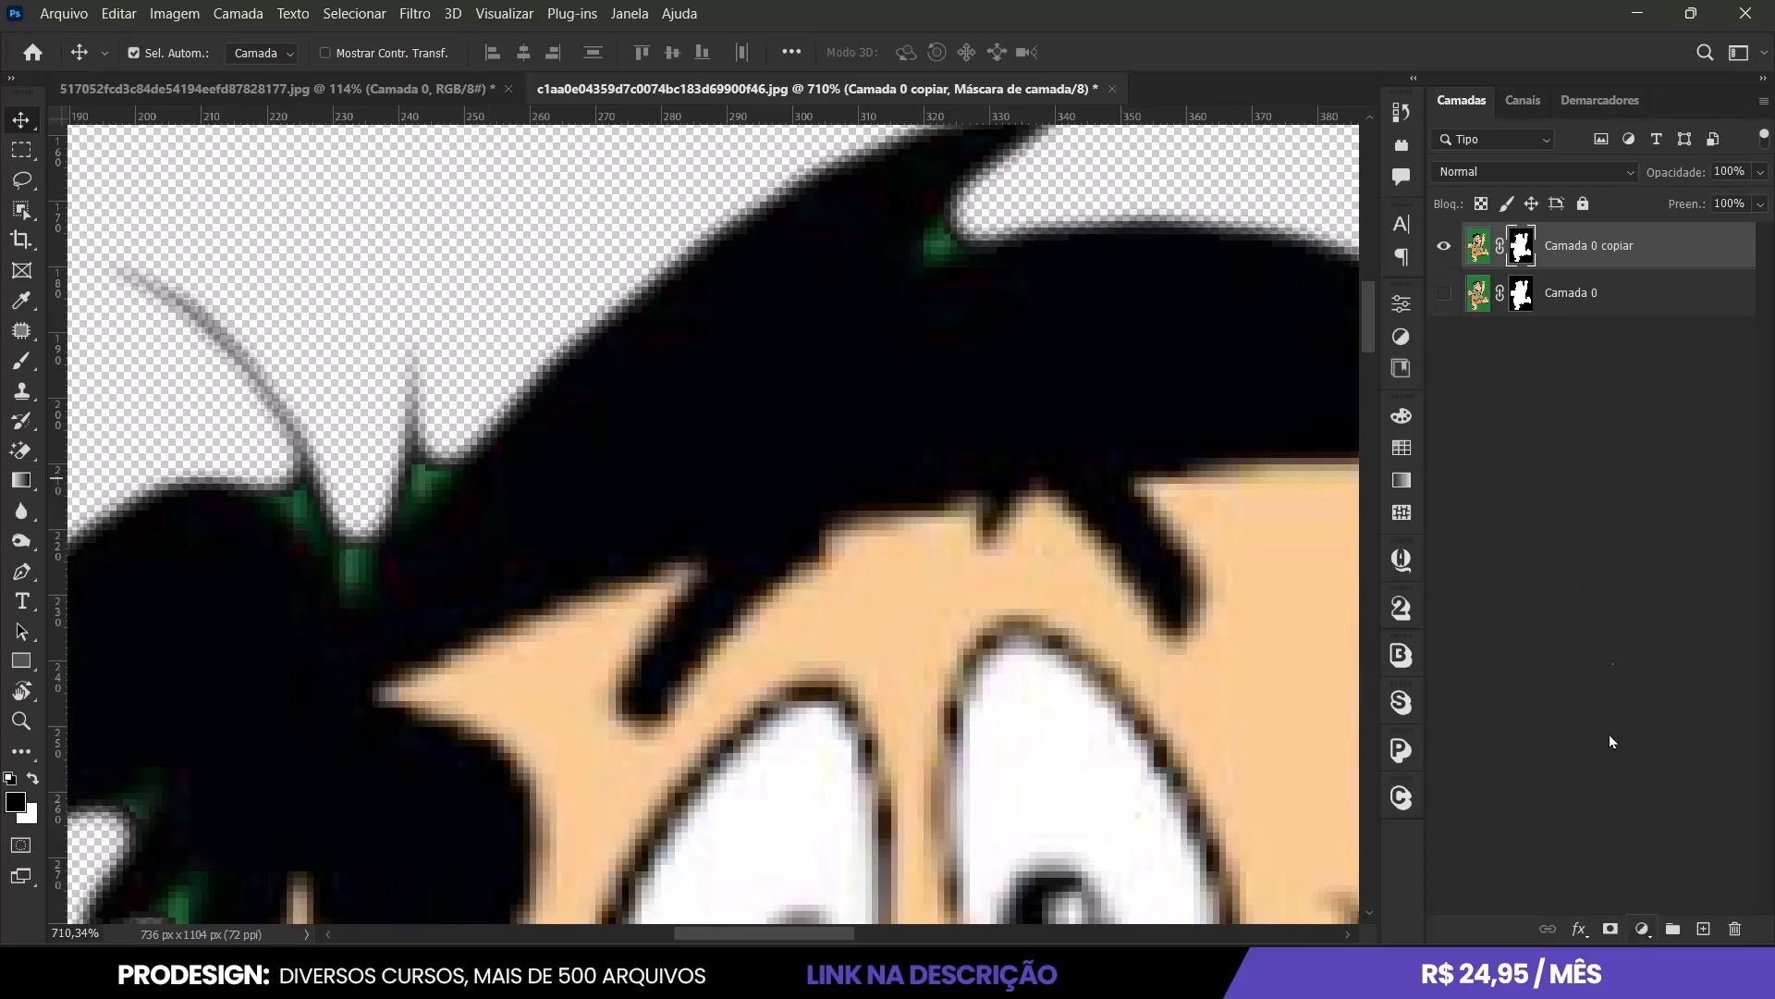
key("ctrl")
left_click(1478, 248)
key("ctrl+u")
left_click(1204, 585)
left_click(434, 470)
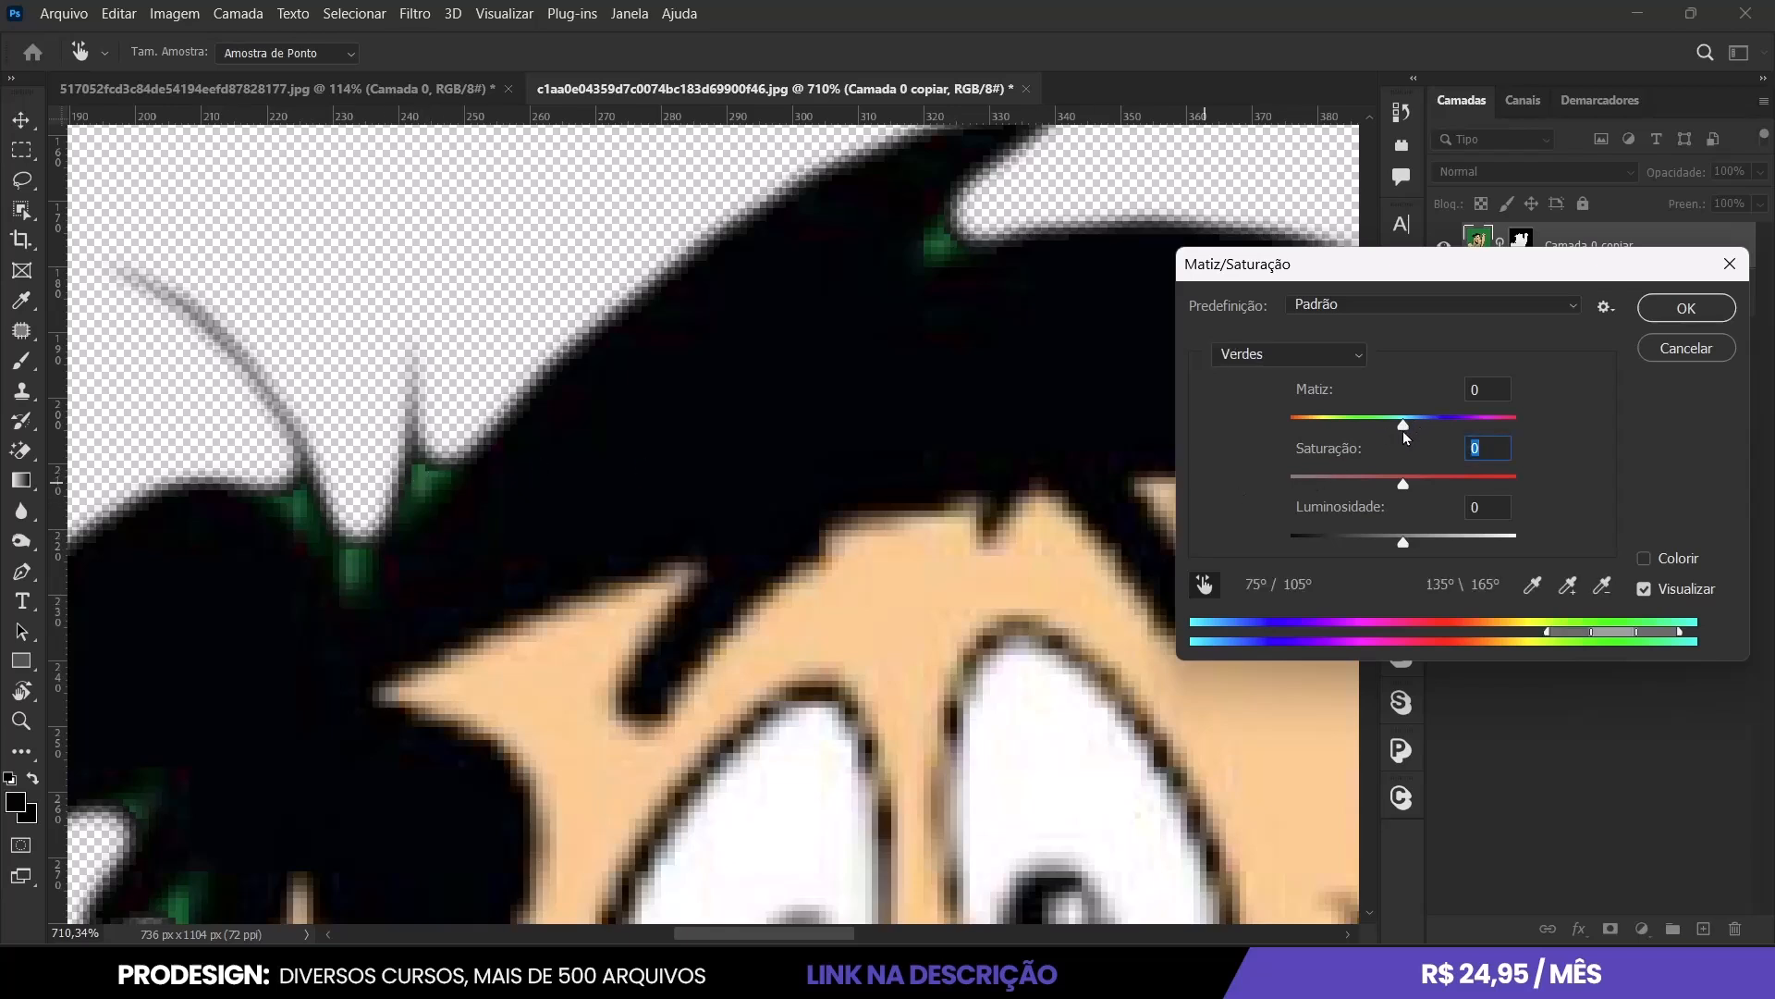
Set the greens' saturation and lightness to -100, apply the adjustment, and check the whole character.
left_click_drag(1403, 483, 1251, 492)
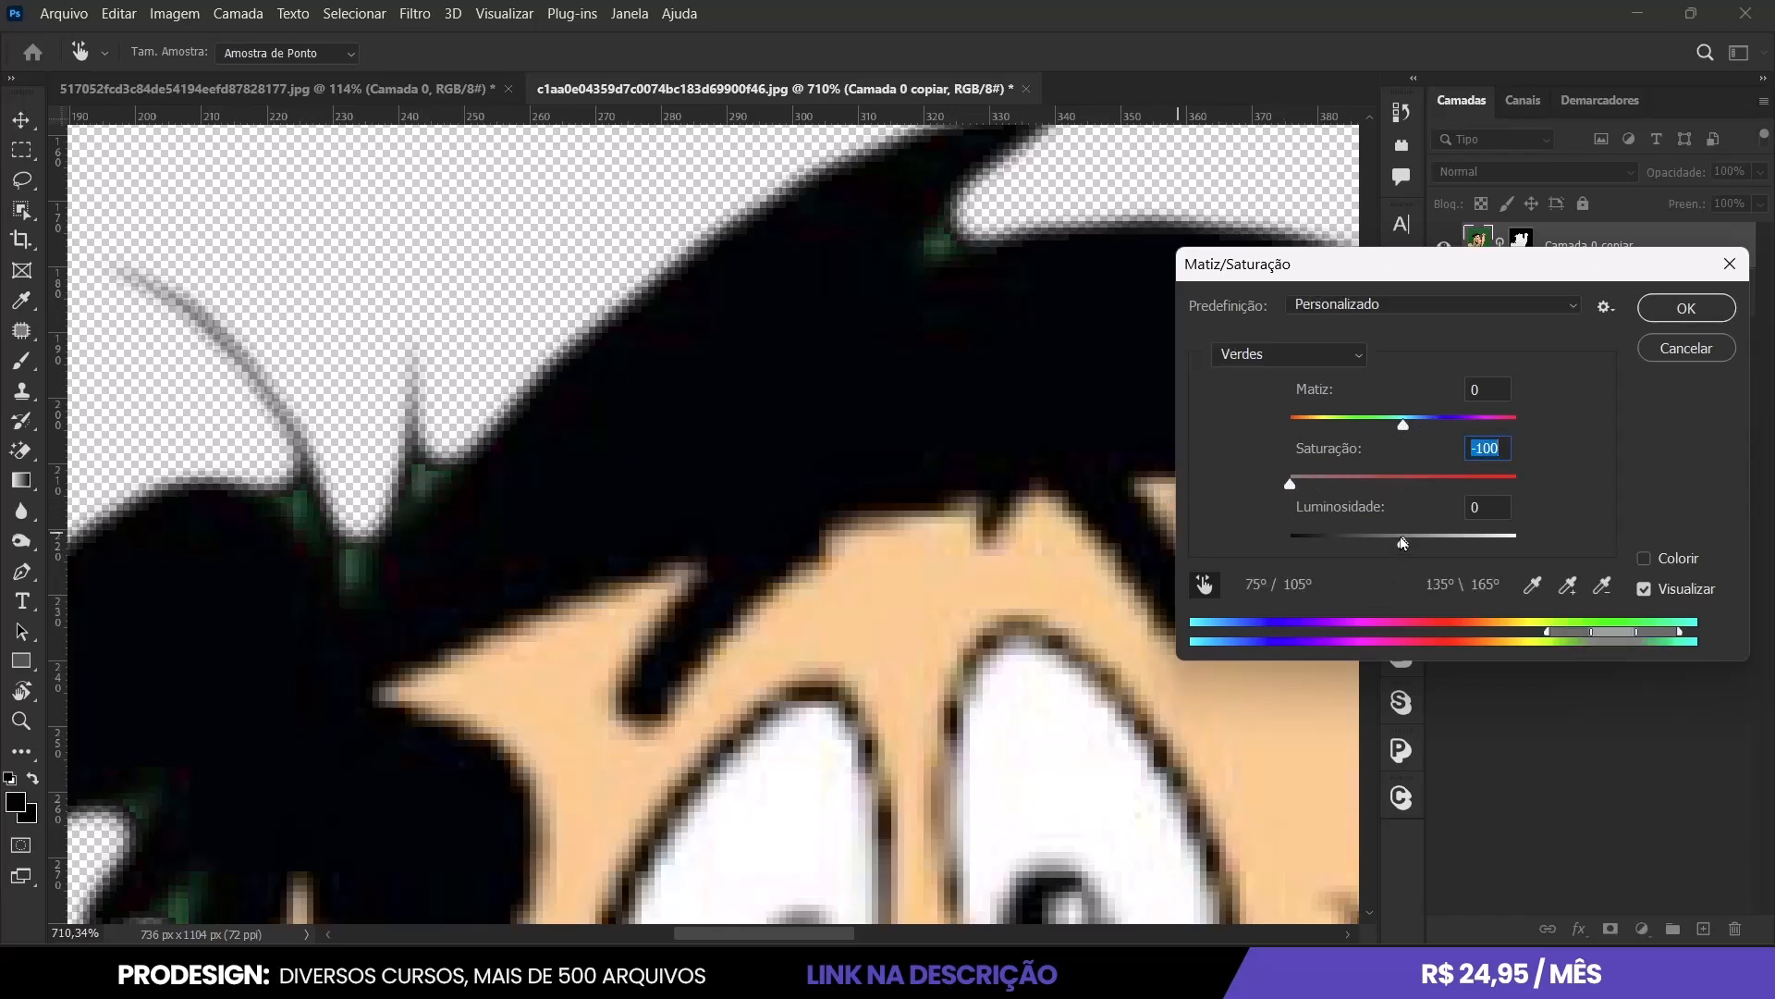
left_click_drag(1403, 543, 1287, 543)
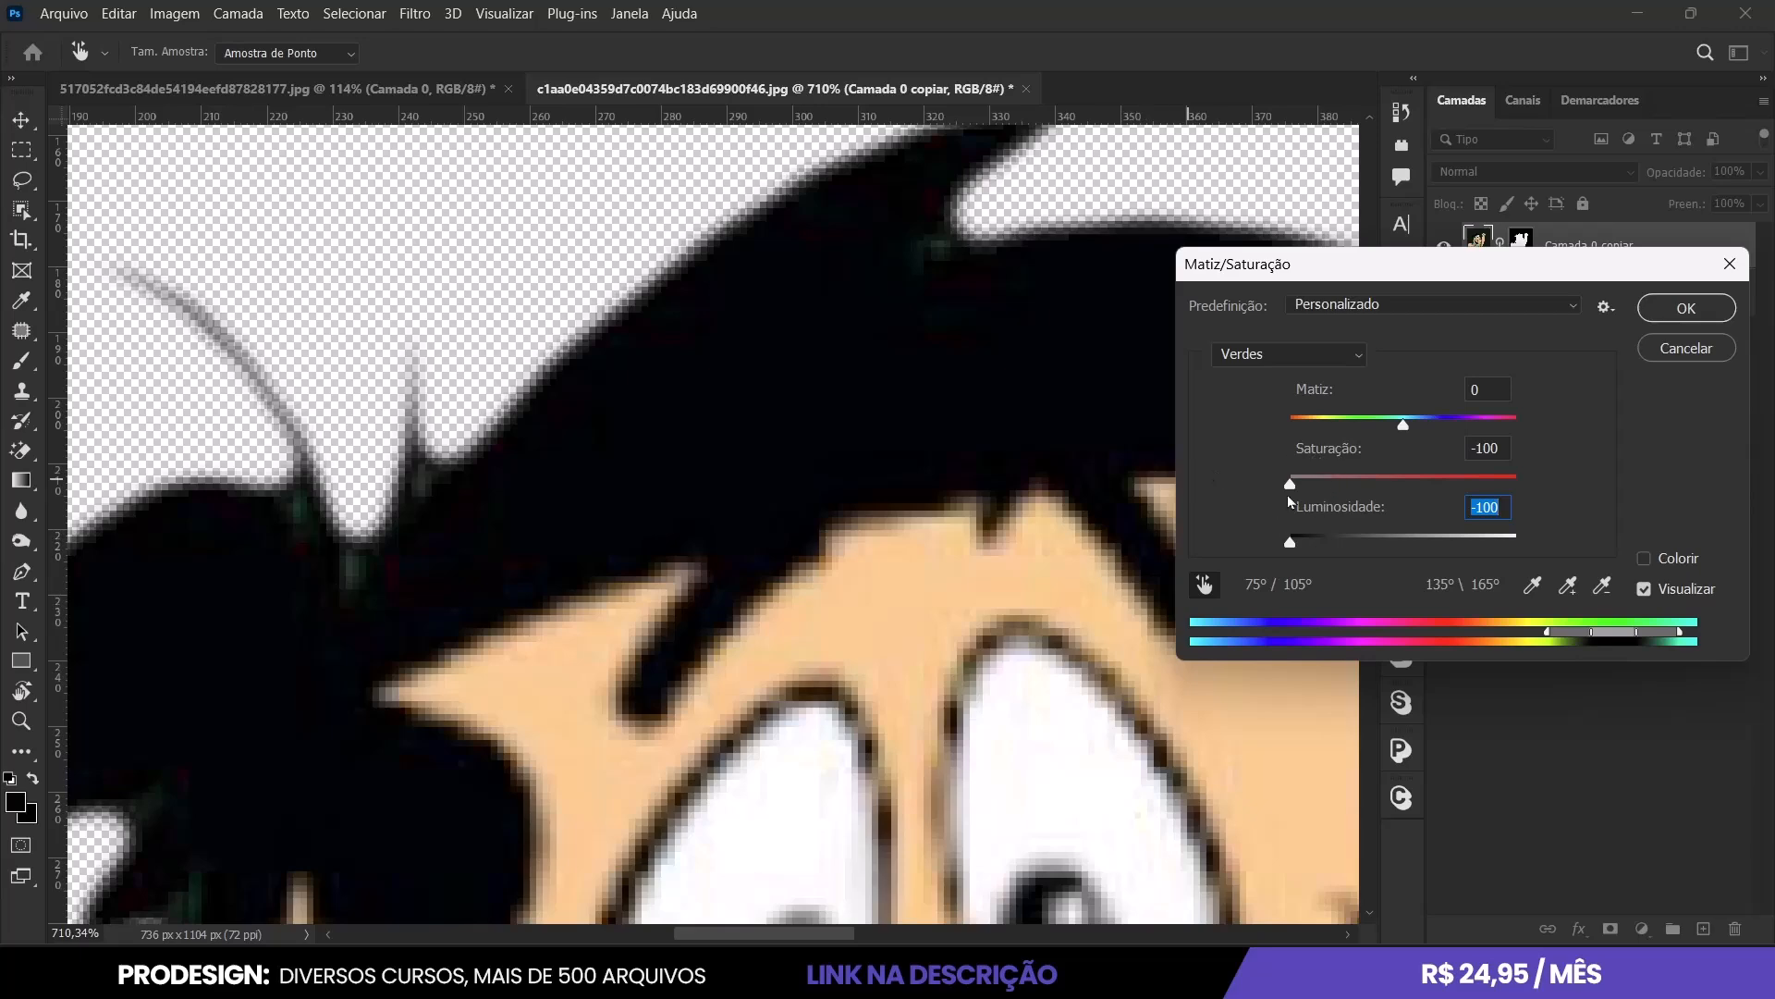
left_click(1685, 308)
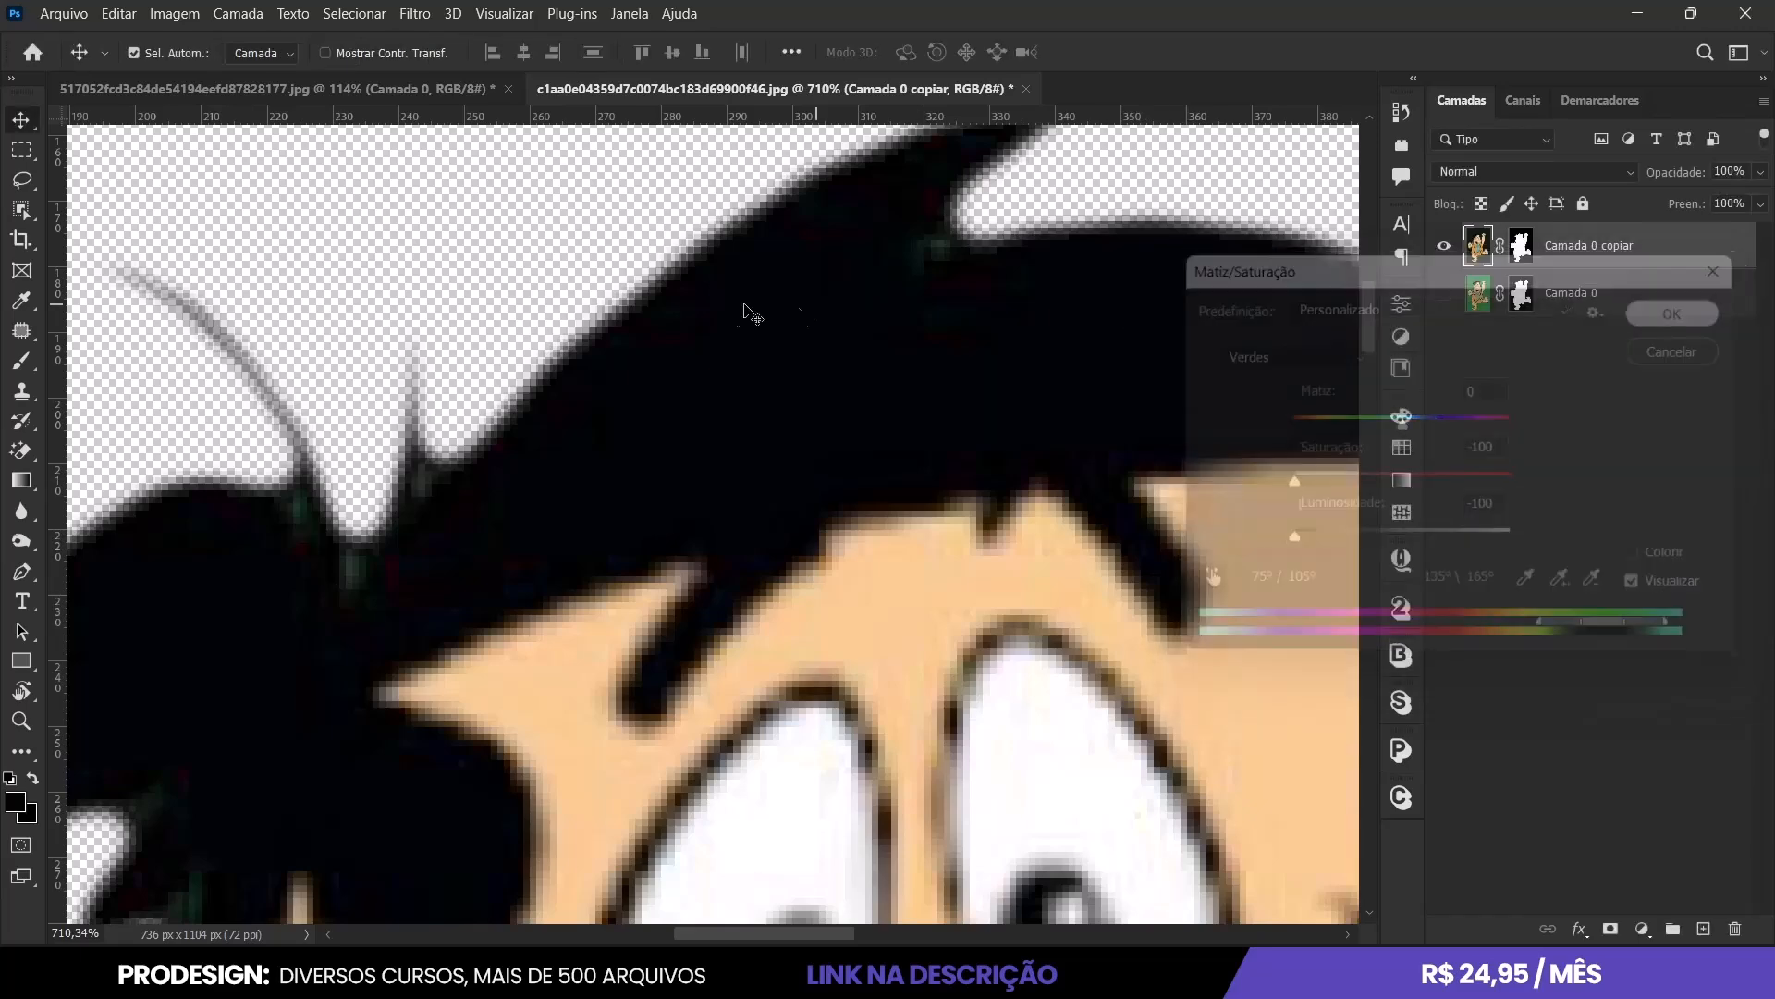
key("ctrl+0")
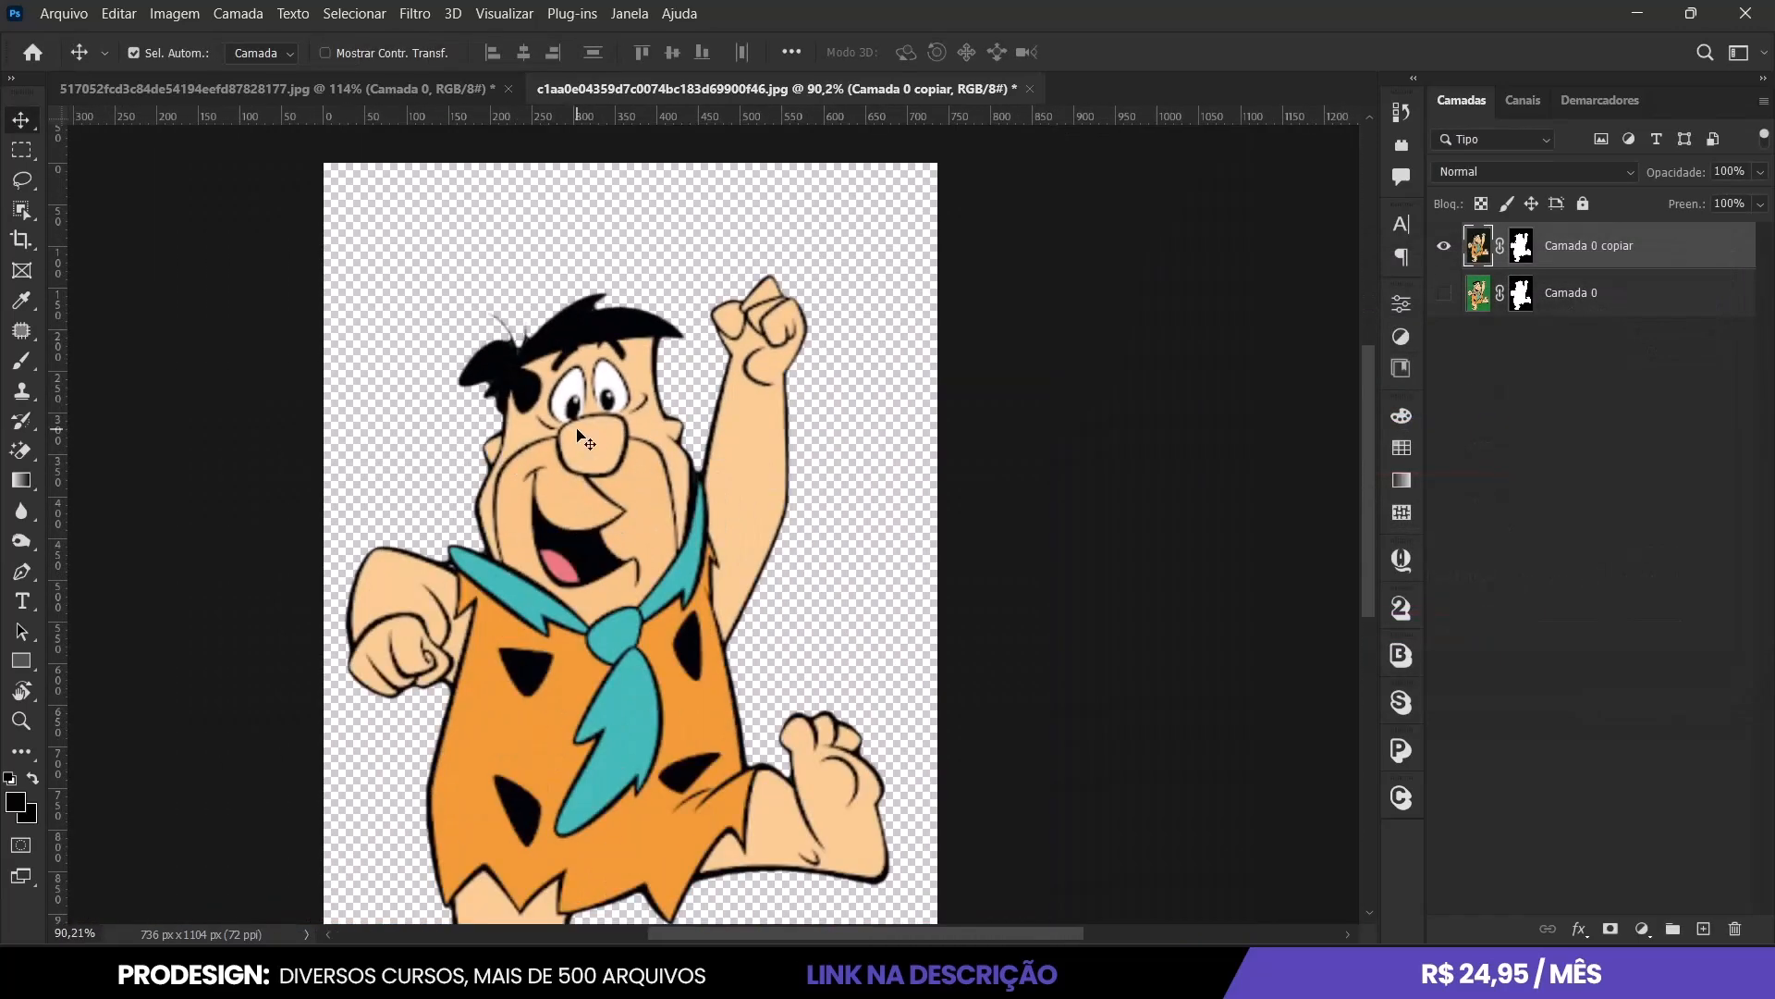
key("ctrl")
scroll(578, 435, "down", 2)
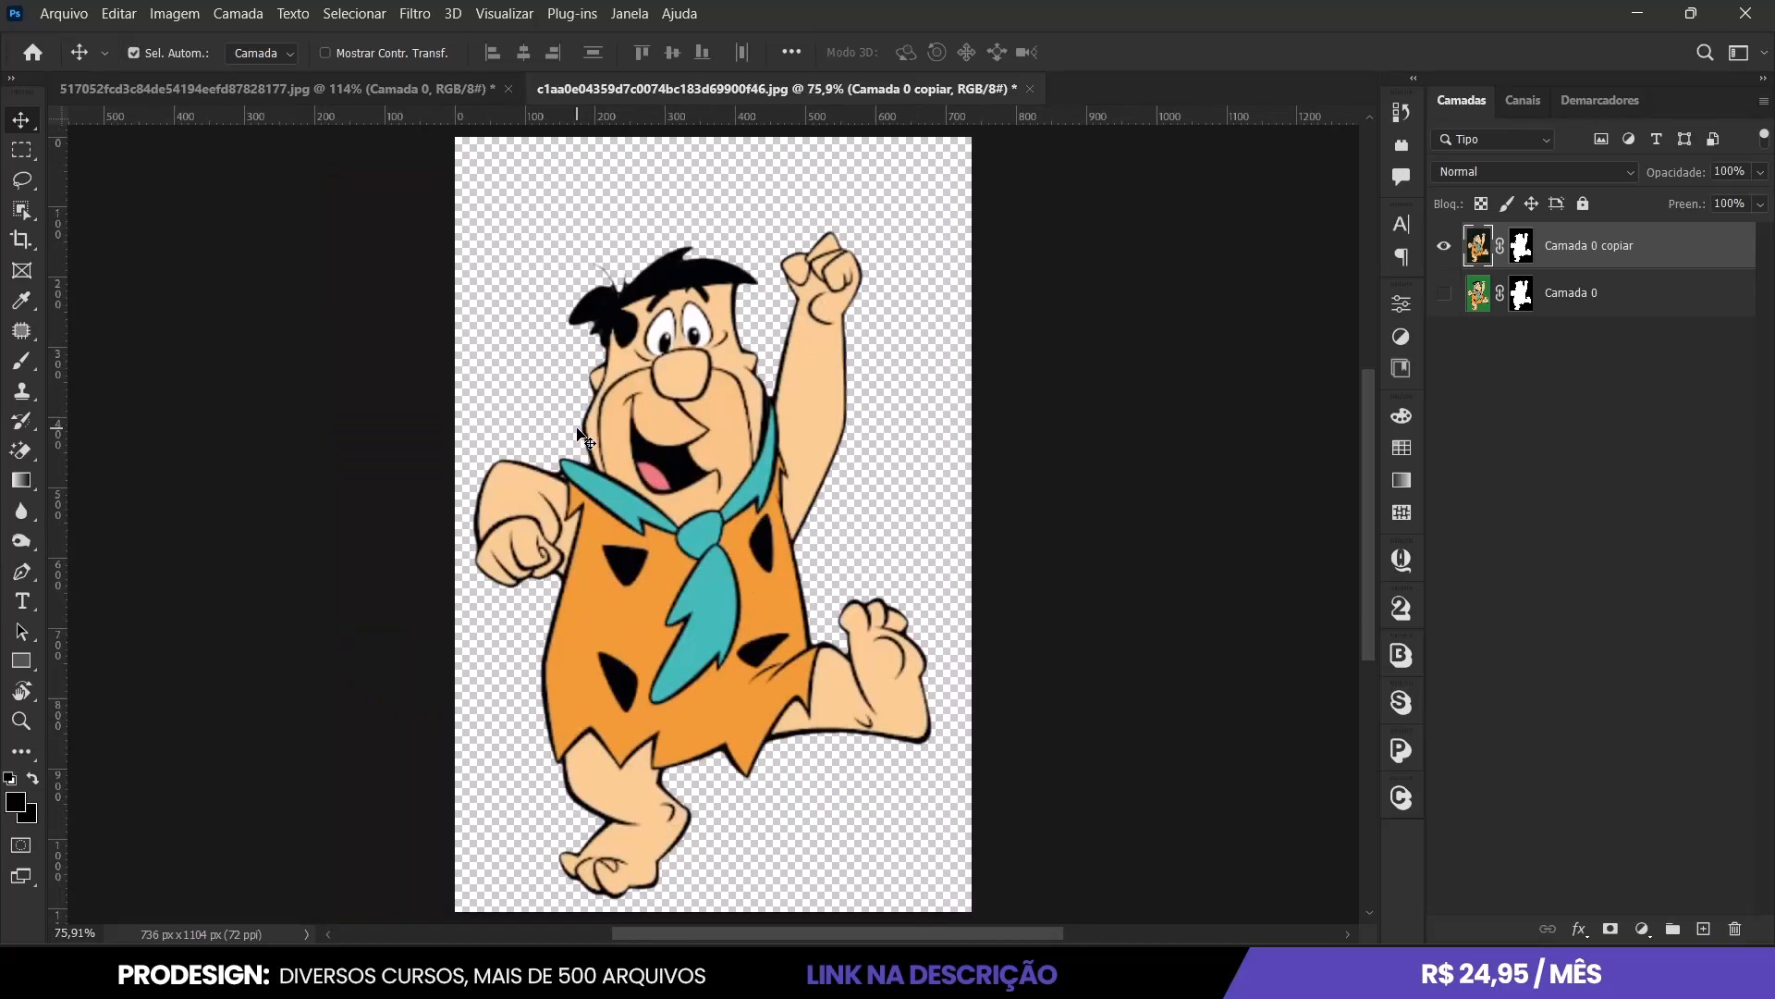